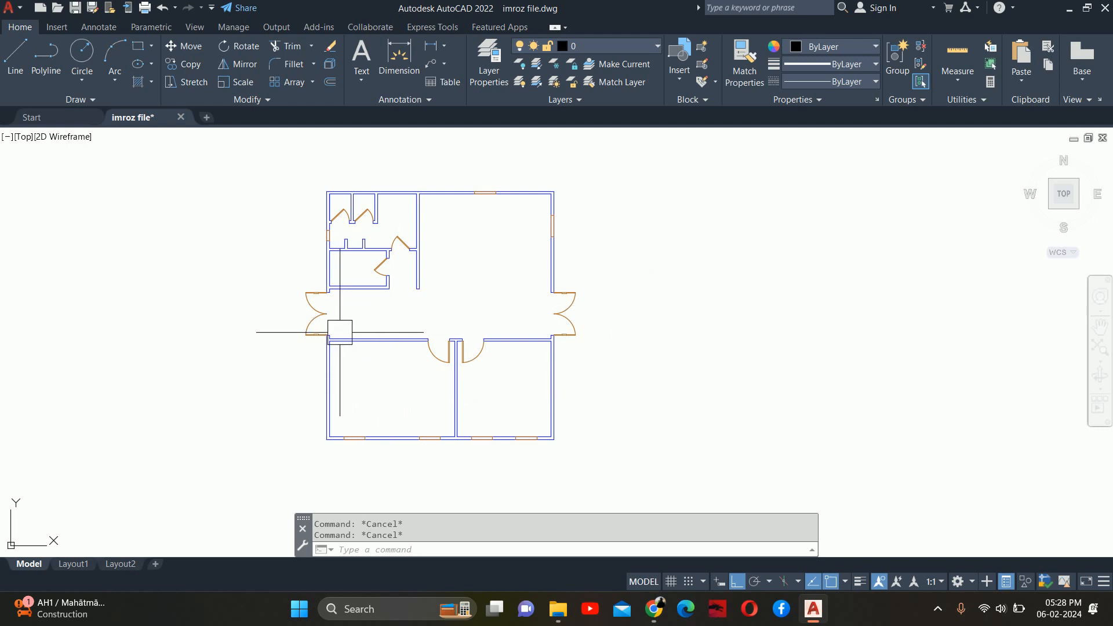
Examine the floor plan's rooms, walls, doors and windows
scroll(366, 273, up, 2)
scroll(366, 271, up, 2)
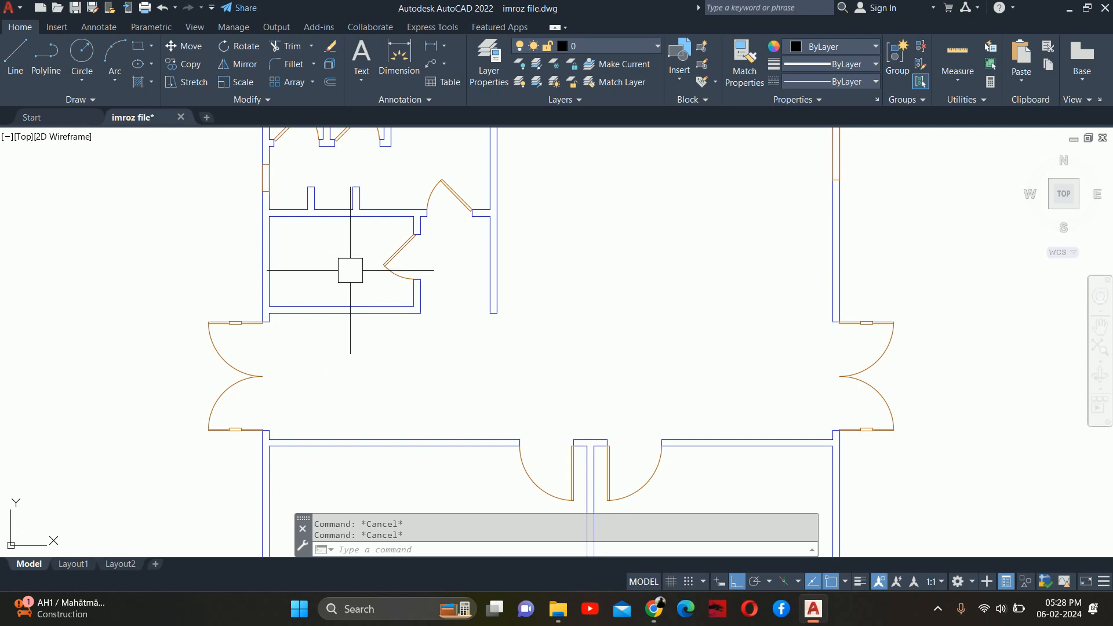
middle_drag(350, 268, 376, 403)
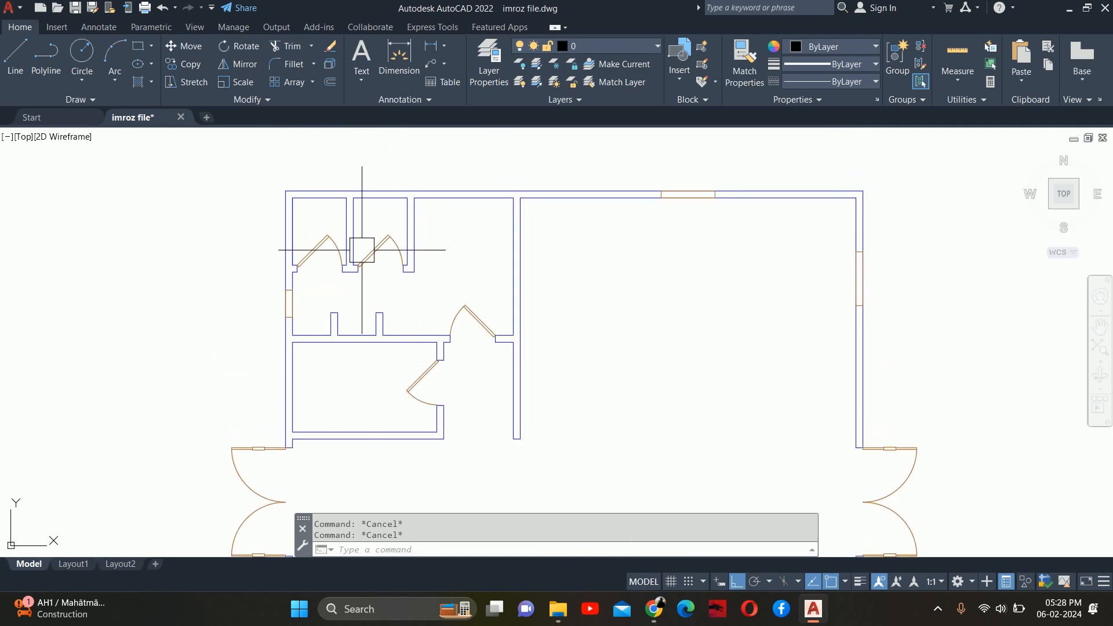
scroll(426, 250, down, 3)
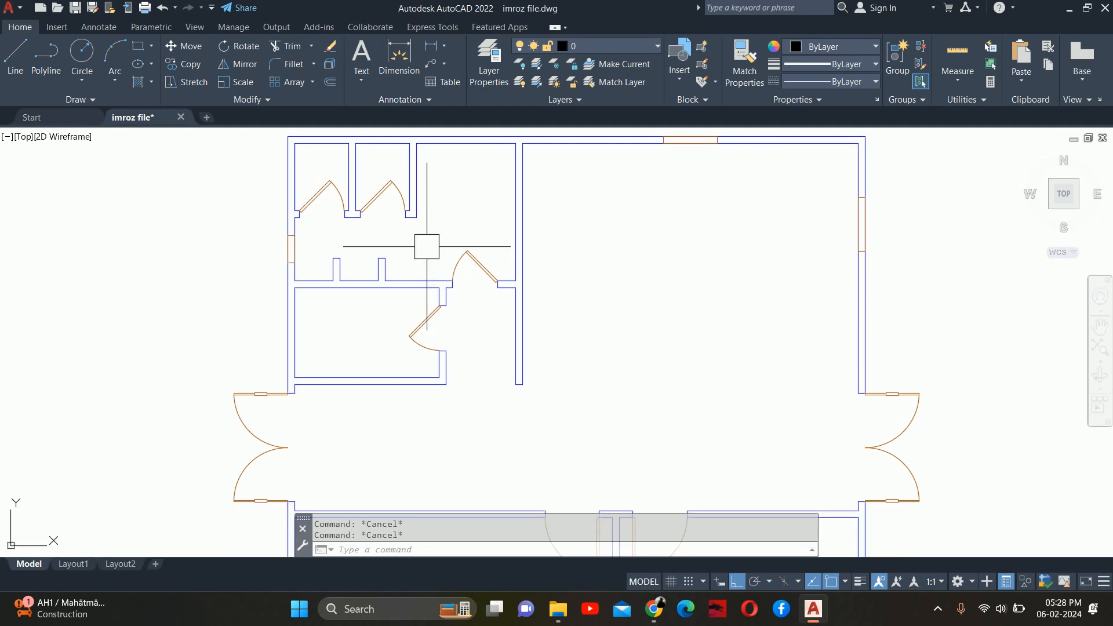
middle_drag(440, 356, 440, 308)
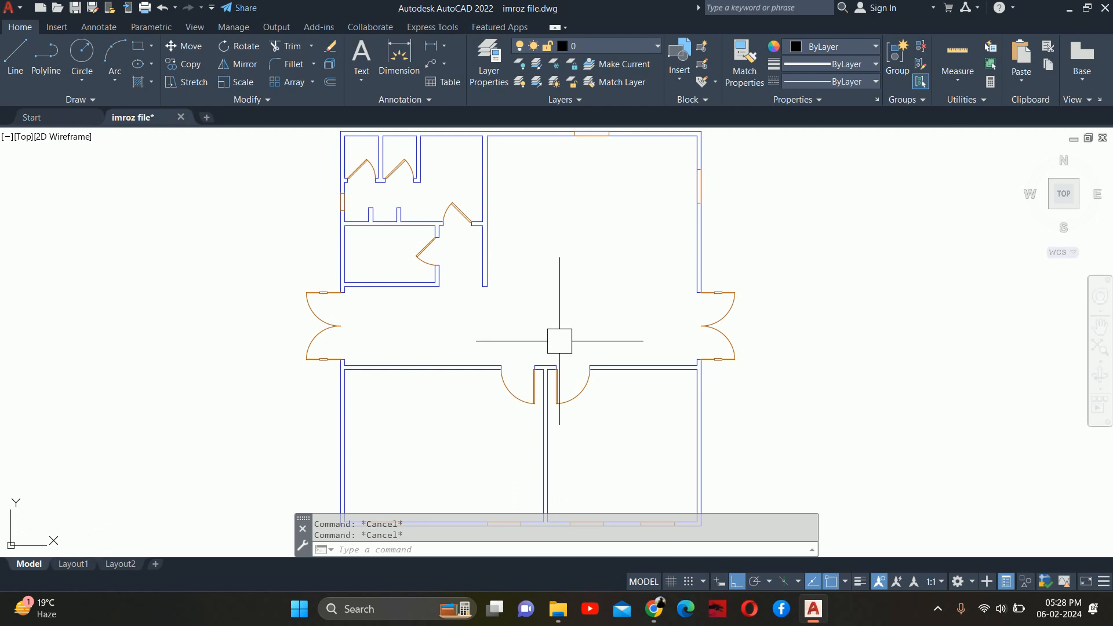
scroll(551, 325, down, 2)
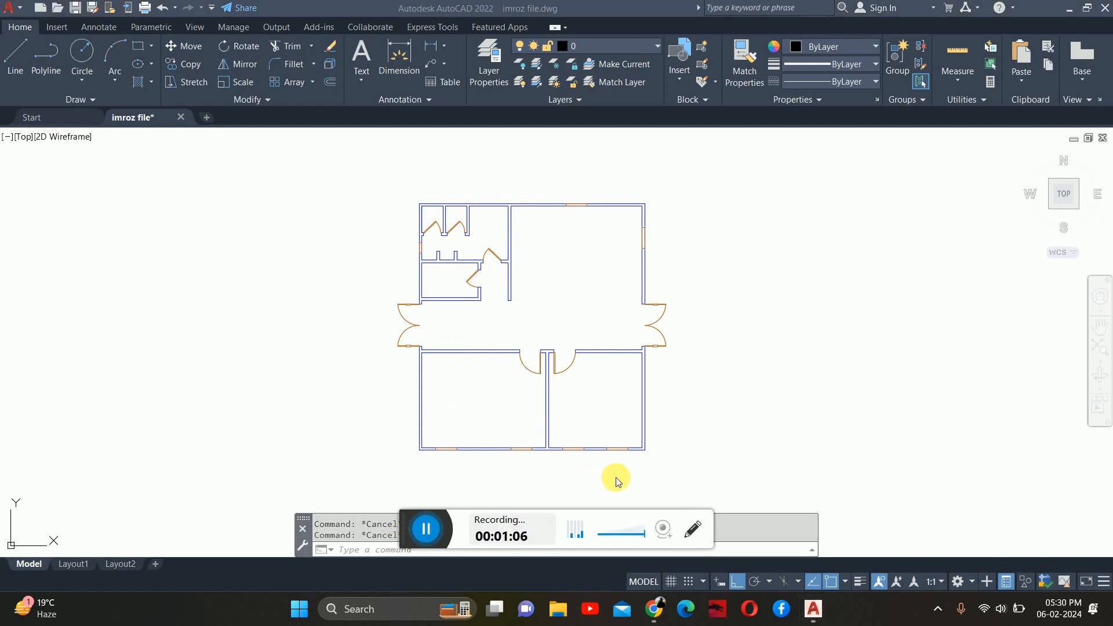
click(616, 477)
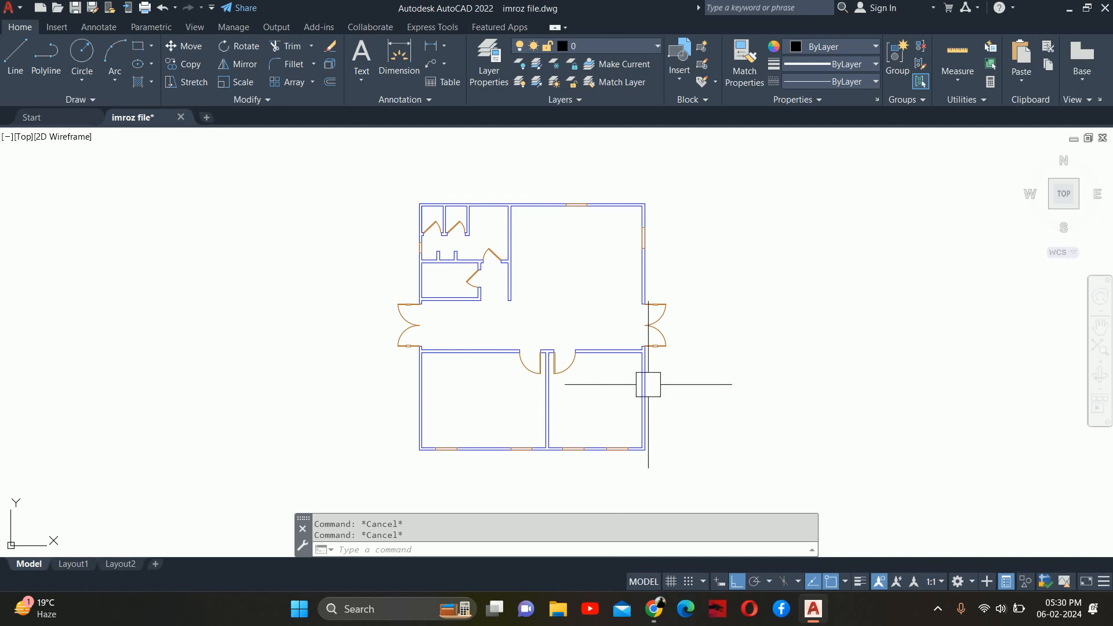
Review the drawing's existing layers and close the layer list
text(la)
key(Return)
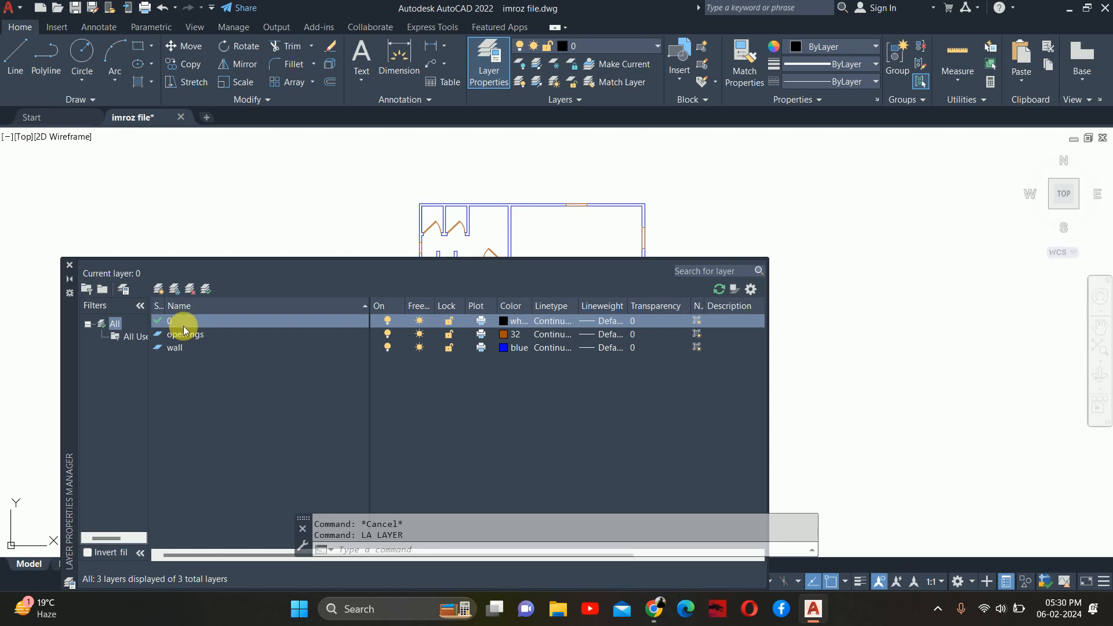
click(69, 264)
middle_drag(533, 262, 486, 227)
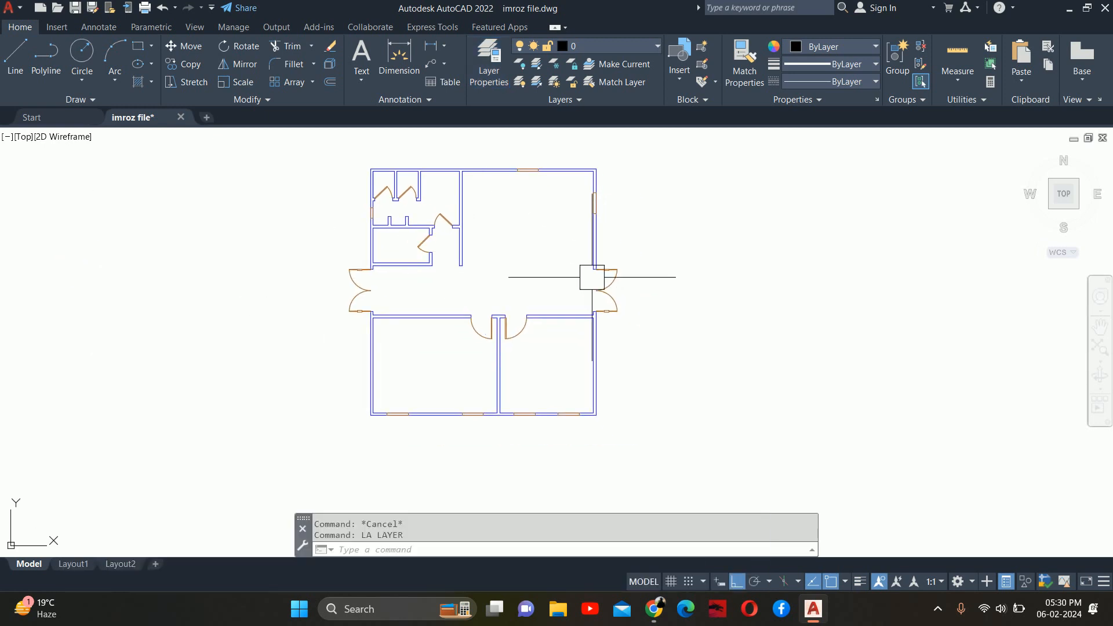
scroll(580, 280, up, 4)
scroll(586, 351, down, 2)
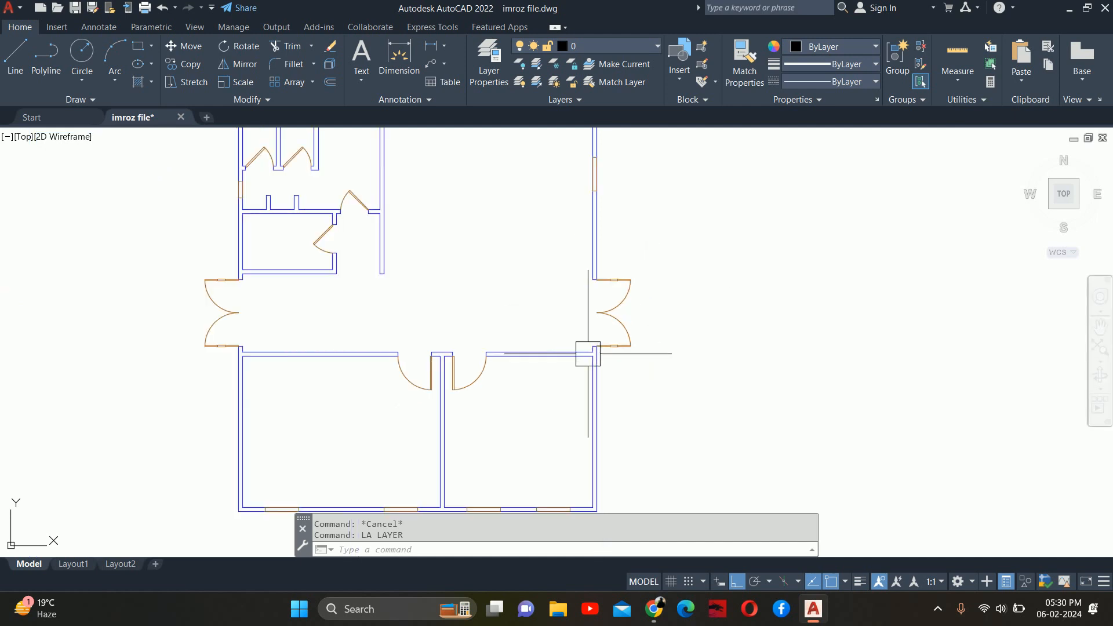
Create a new layer named MEP-FAS-FITTINGS
text(la)
key(Return)
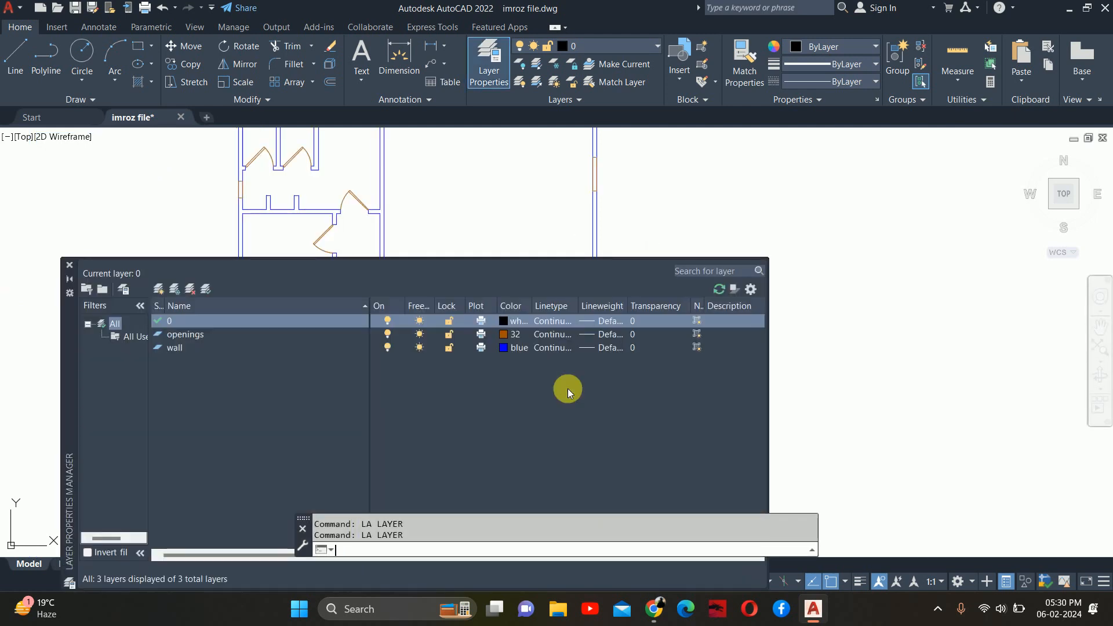
click(175, 290)
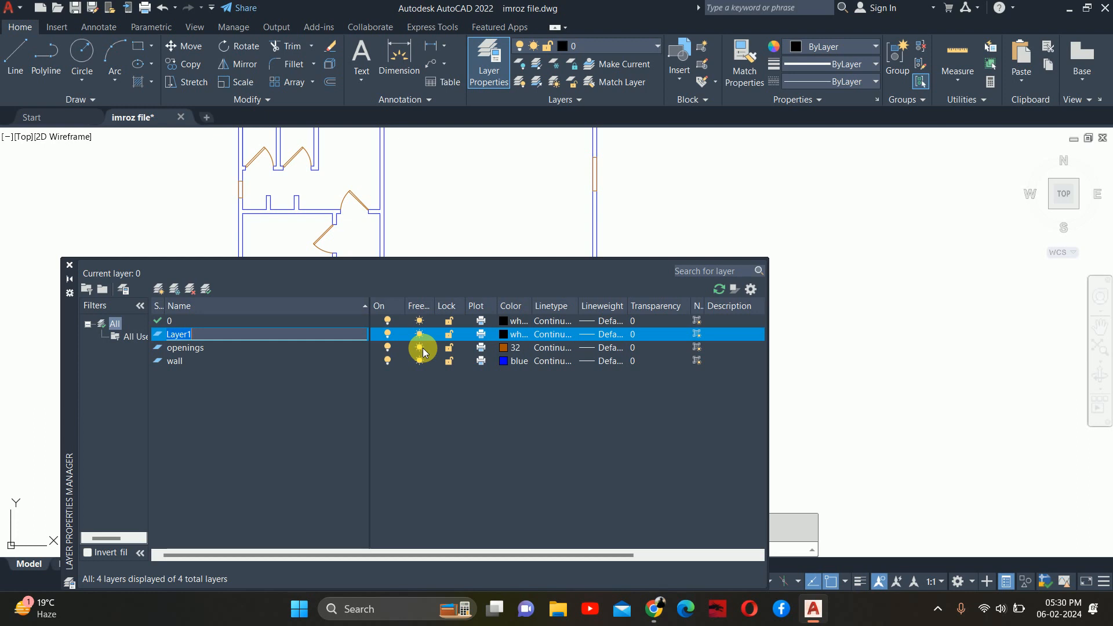
text(MEP-FAS-FITTINGS)
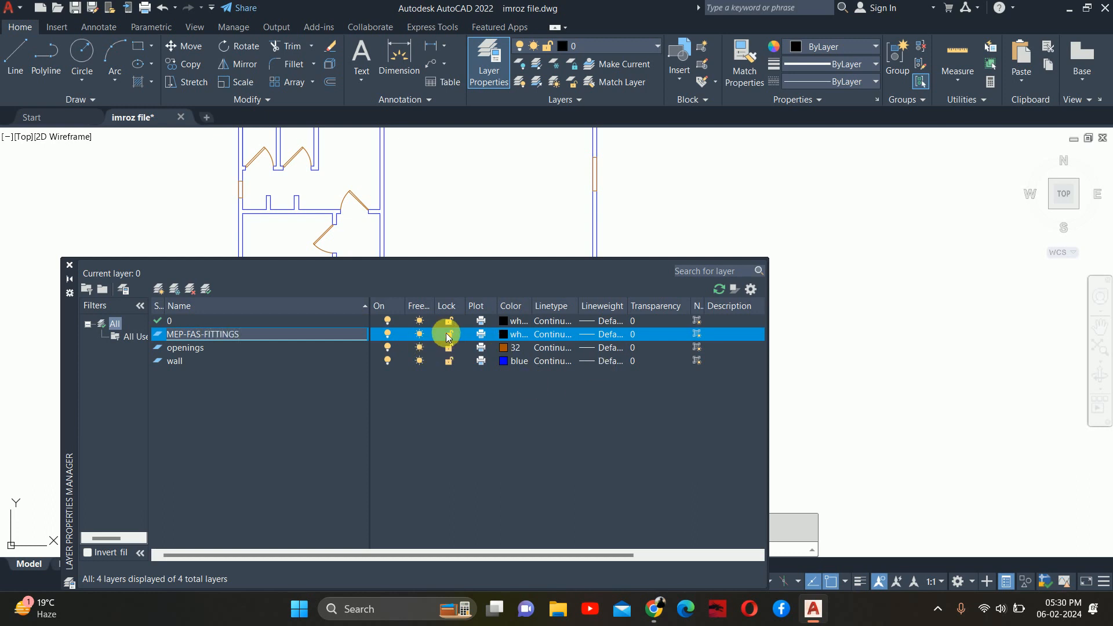
Give the MEP-FAS-FITTINGS layer the colour magenta and make it the current layer
click(499, 333)
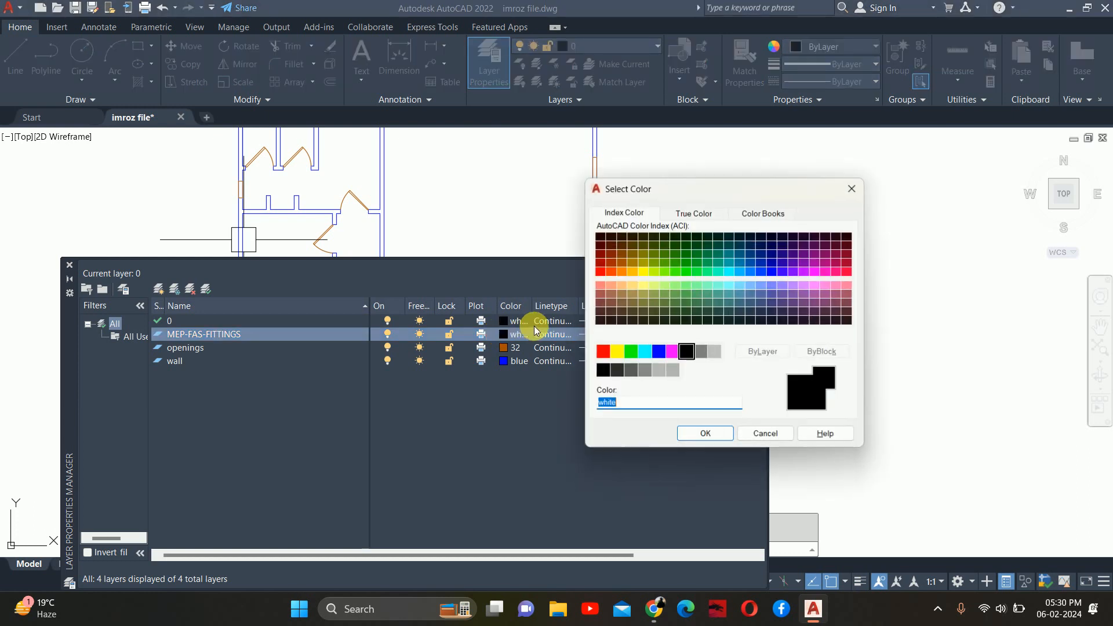
click(672, 351)
click(704, 434)
double_click(216, 334)
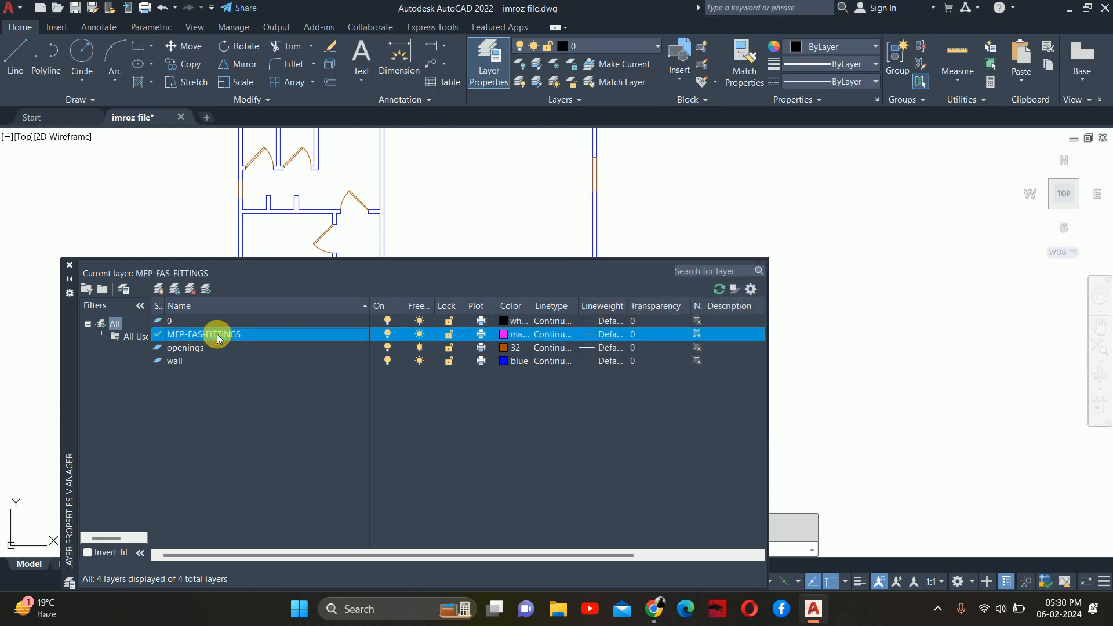
click(69, 265)
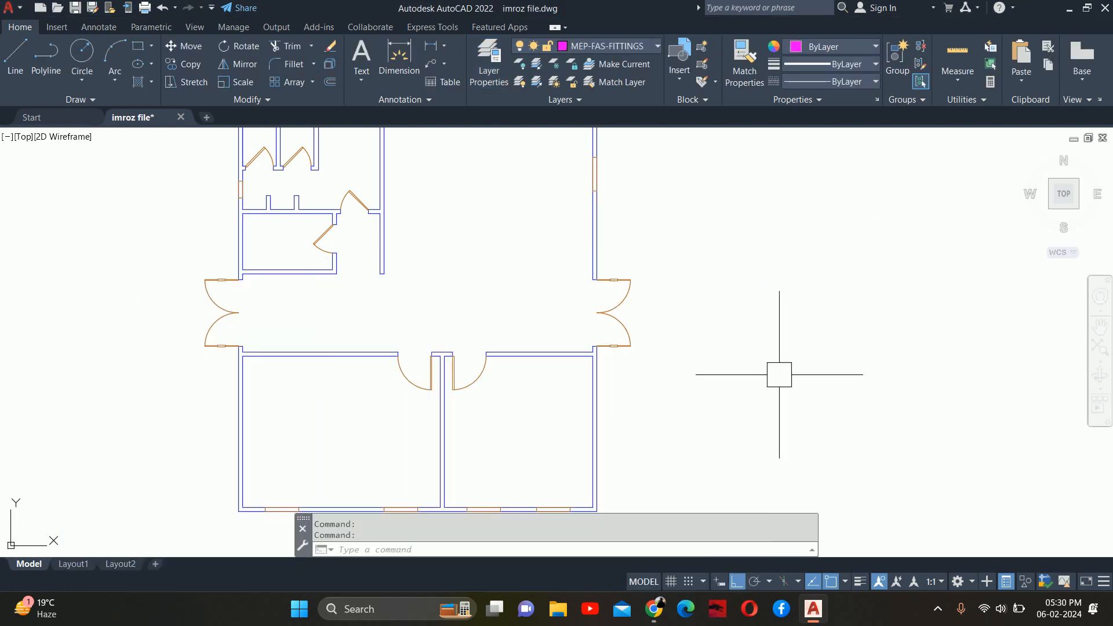
Draw a circle of 6" radius in the empty space east of the floor plan, above the double door's level
scroll(782, 364, down, 3)
middle_drag(757, 322, 655, 319)
key(Escape)
key(Escape)
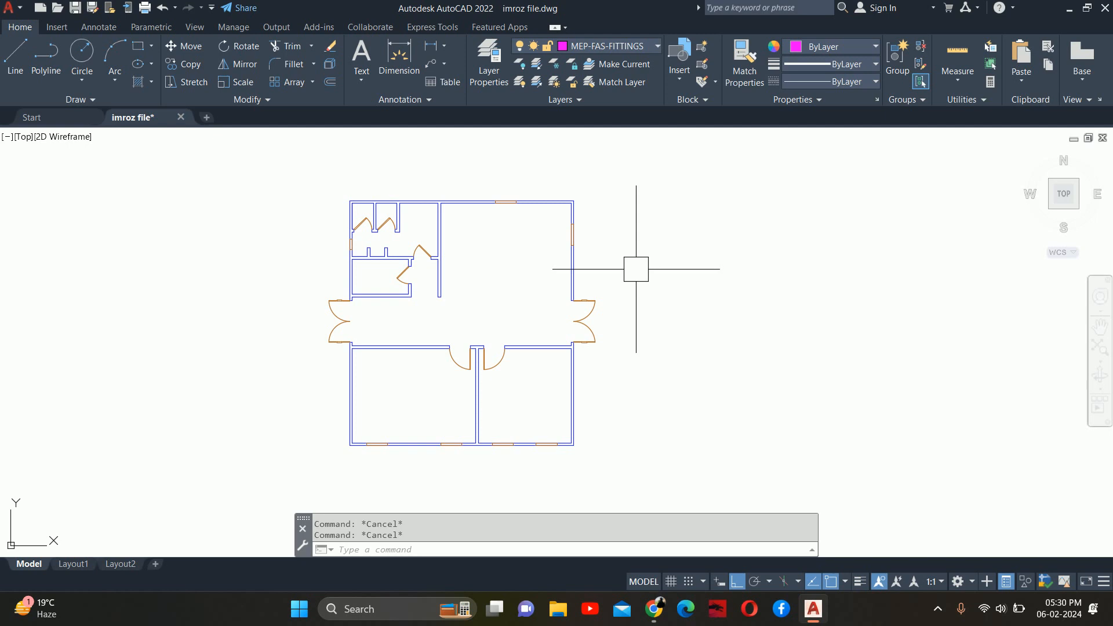
text(c)
key(Return)
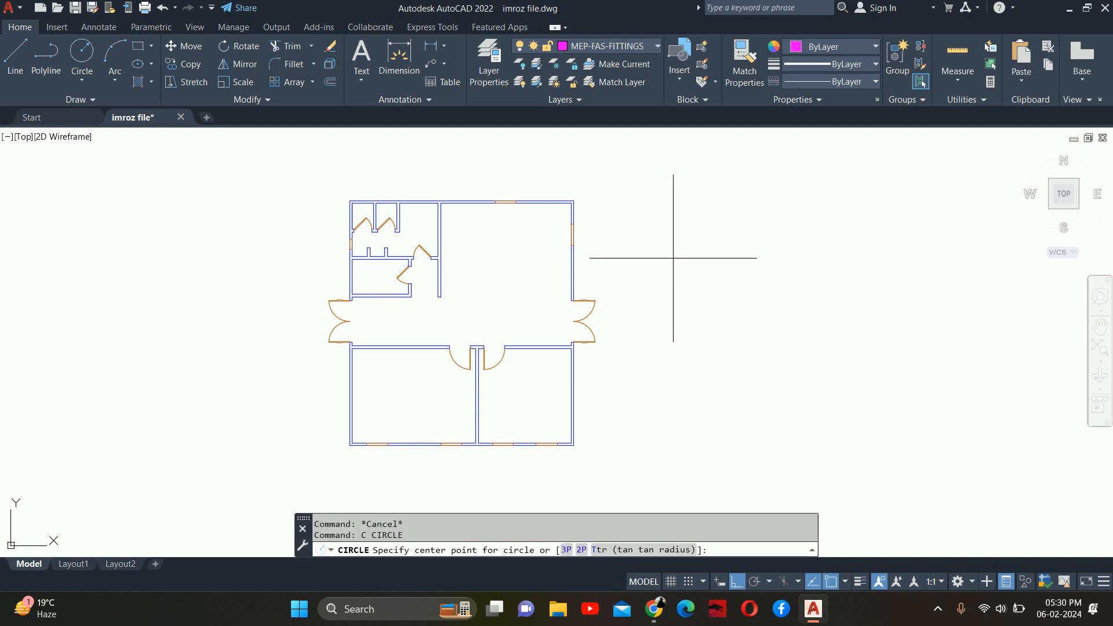
scroll(673, 256, up, 2)
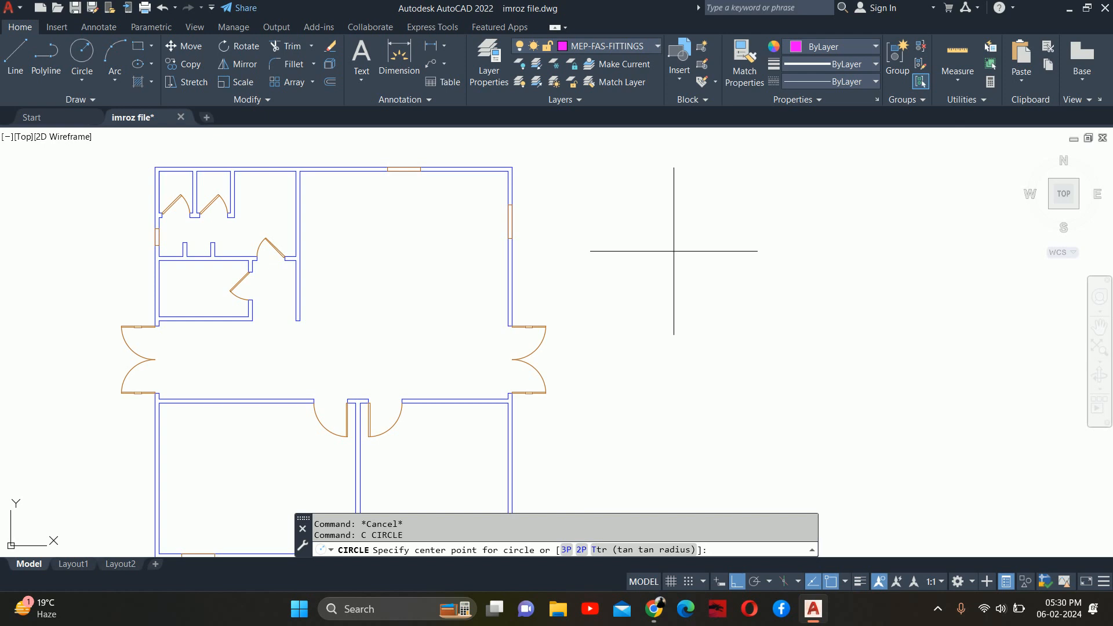
scroll(646, 264, up, 2)
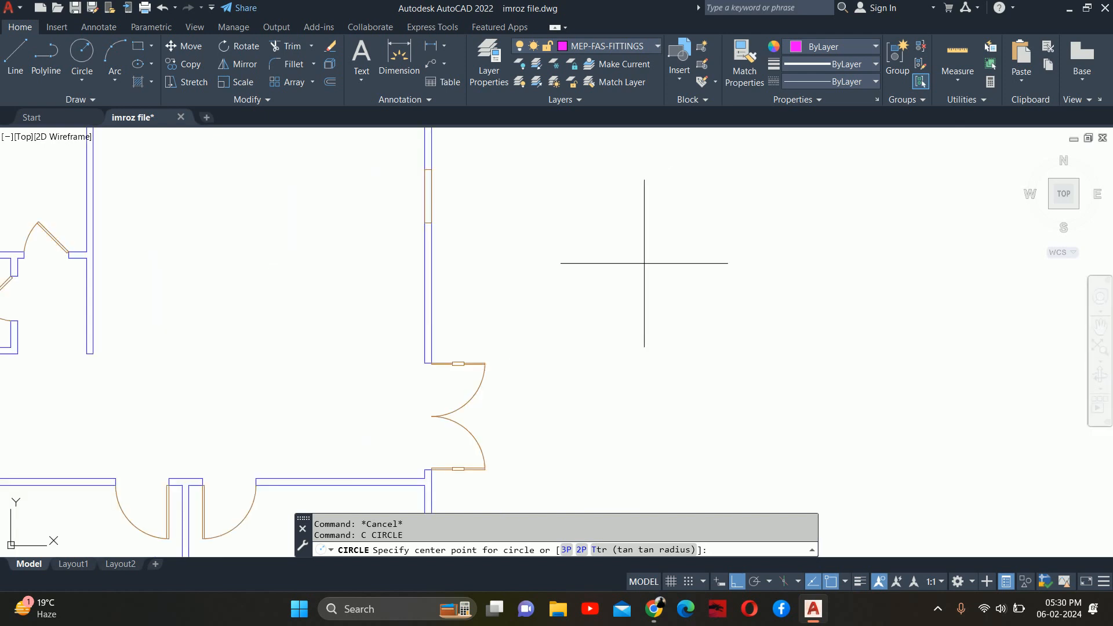
click(619, 263)
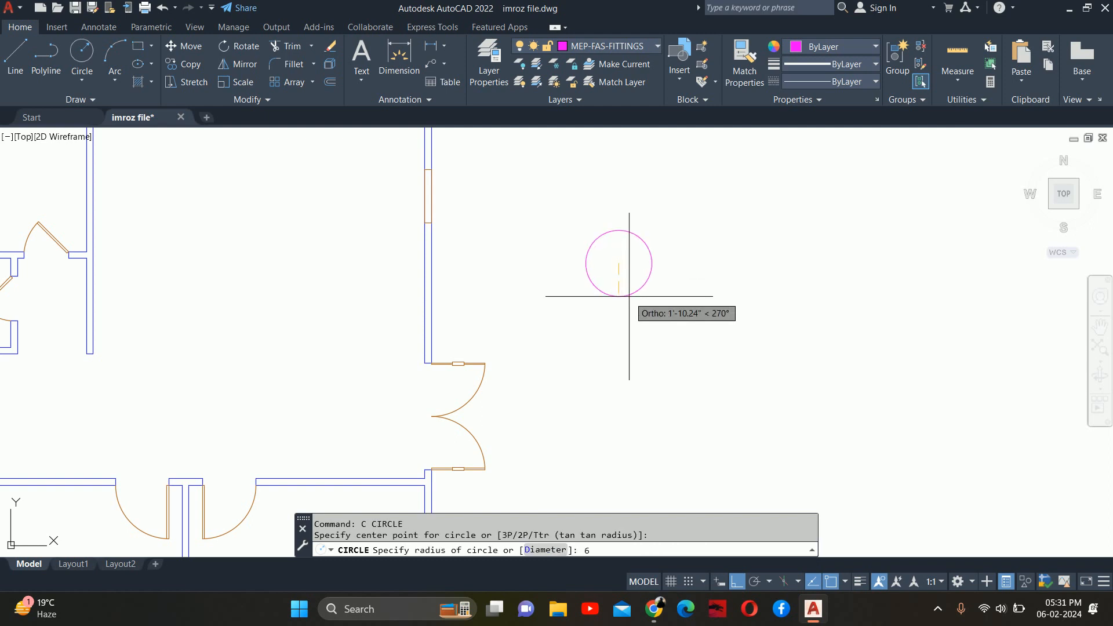
text(6)
key(Return)
key(Escape)
key(Escape)
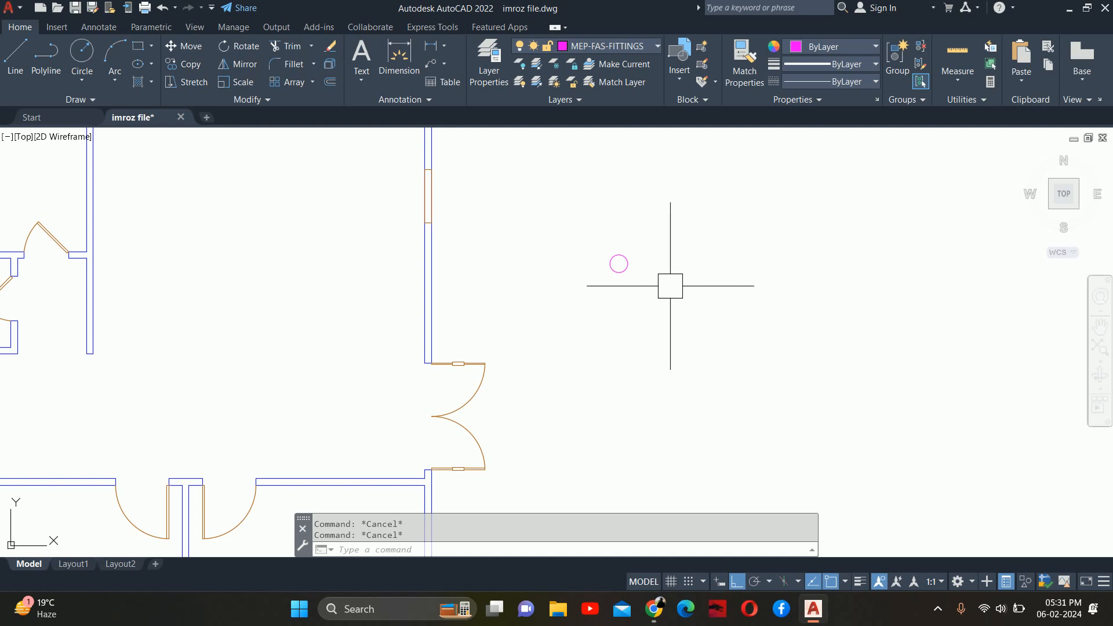
Change the magenta circle's radius to 12" in its properties
scroll(660, 281, down, 3)
click(637, 273)
scroll(659, 278, up, 3)
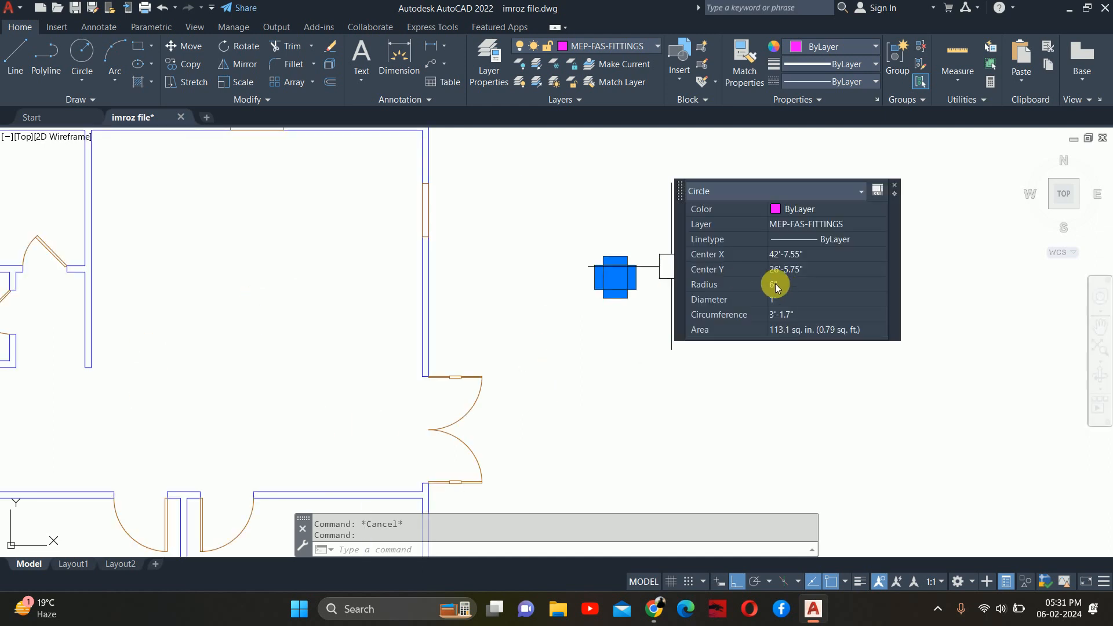
click(776, 287)
text(12)
key(Return)
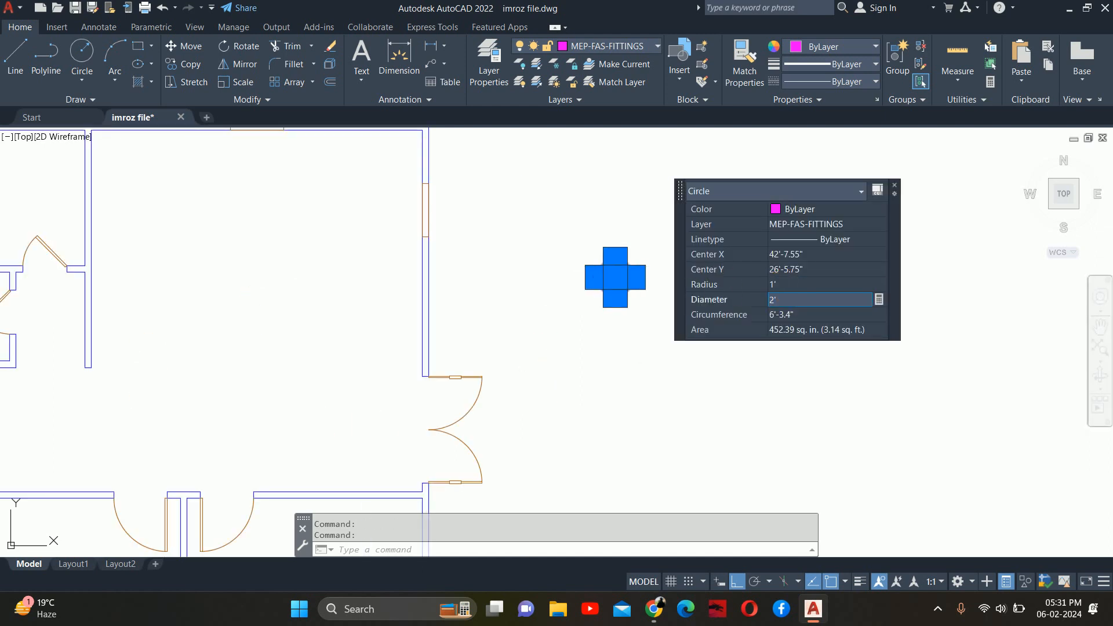
key(Escape)
key(Escape)
scroll(638, 277, down, 2)
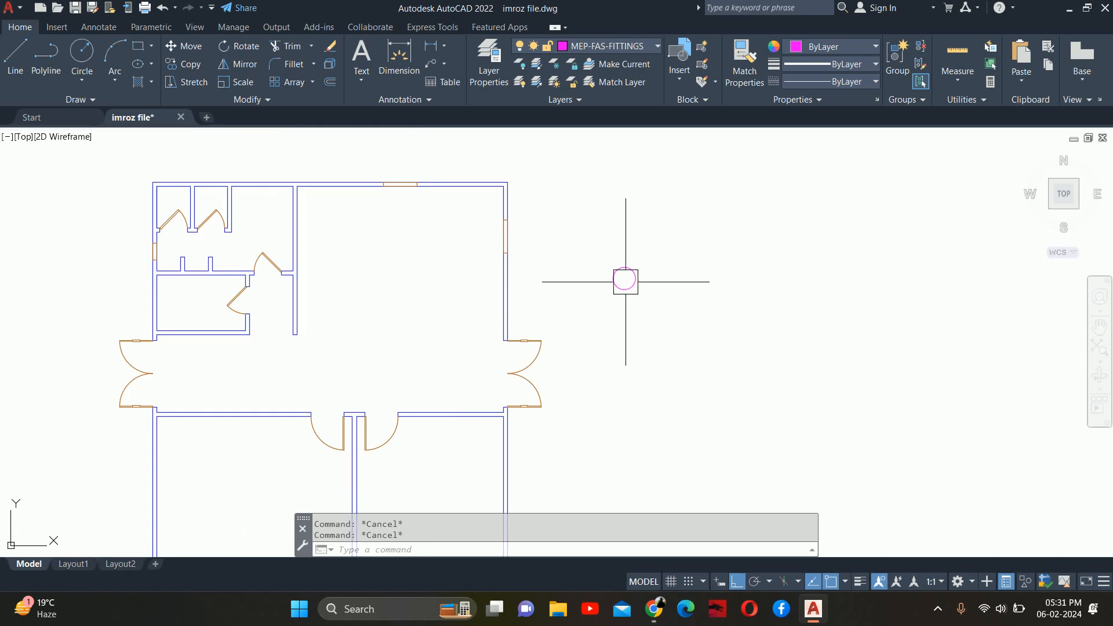
Start a multiline text box over the circle with Middle Center justification
text(t)
key(Return)
scroll(621, 284, up, 3)
click(595, 284)
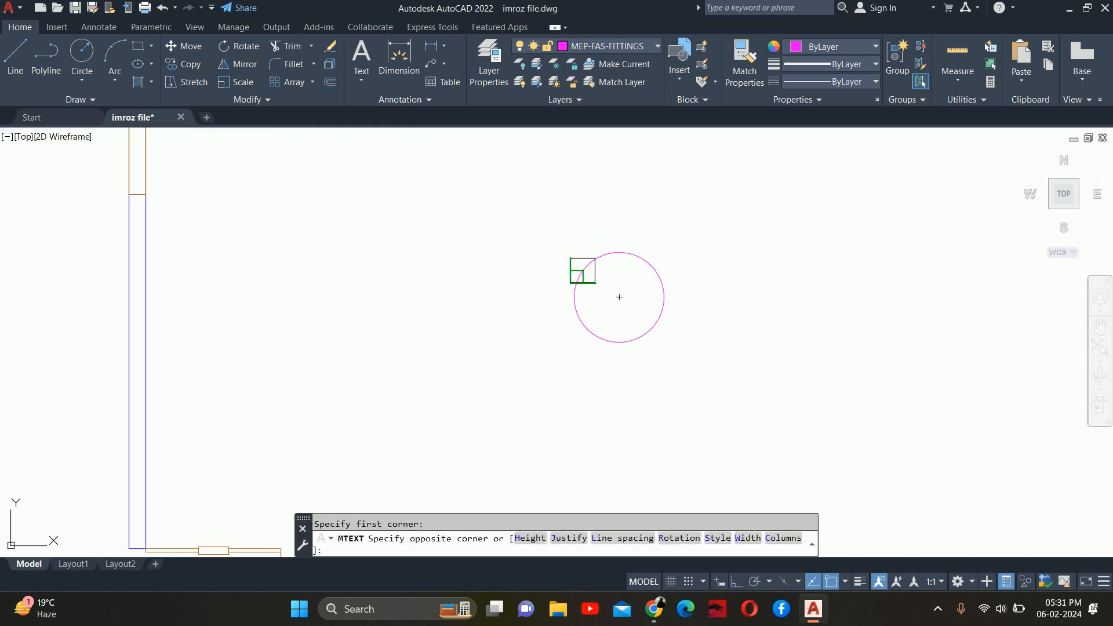
click(696, 343)
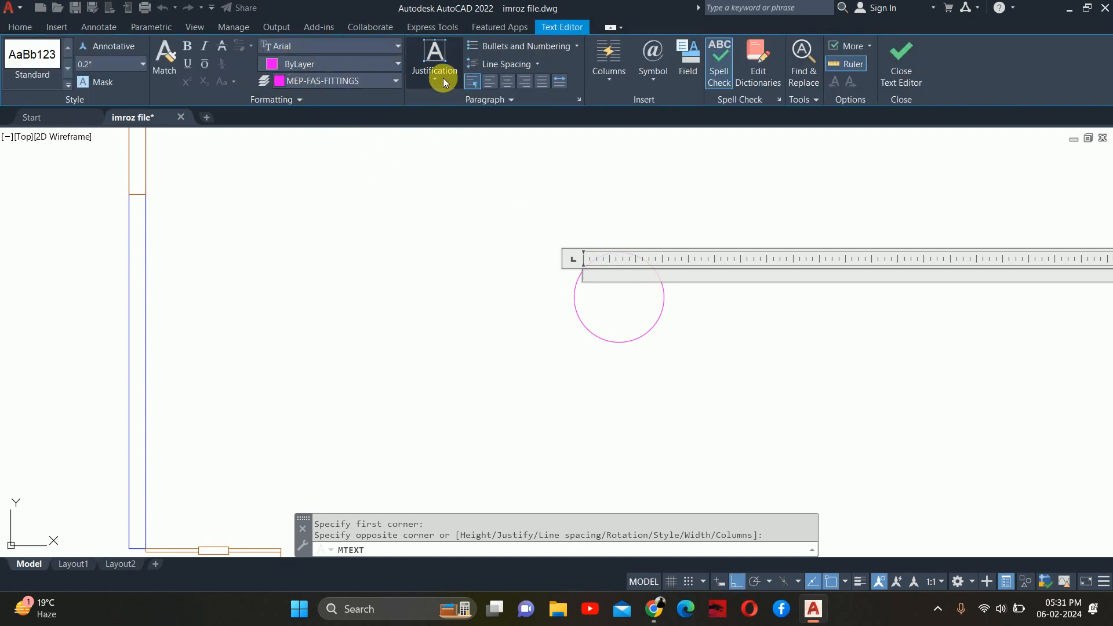
click(442, 77)
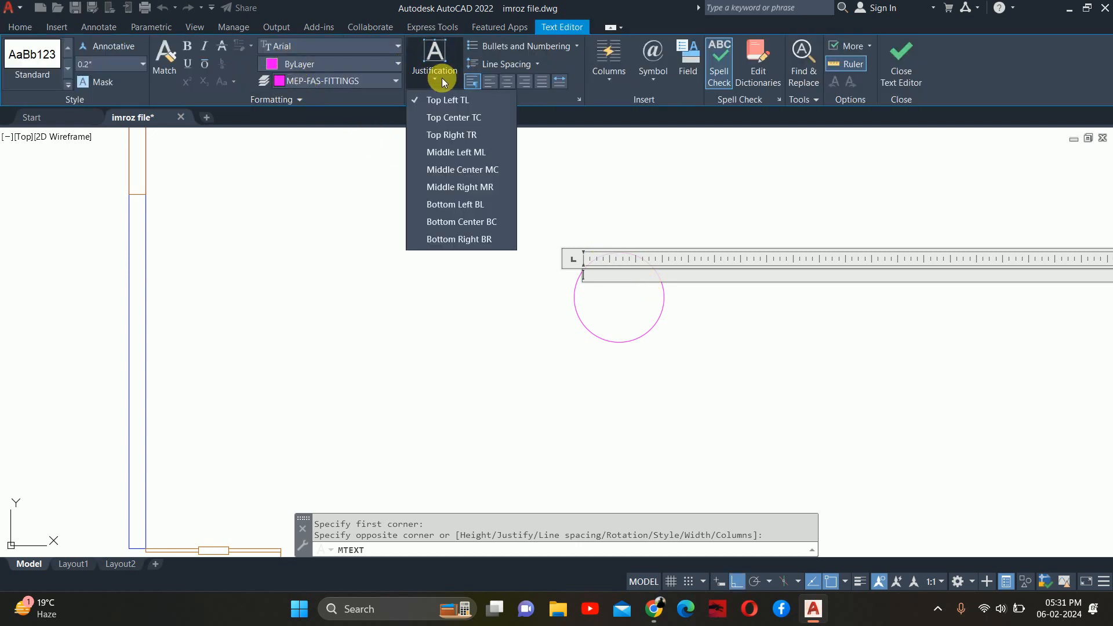
click(457, 169)
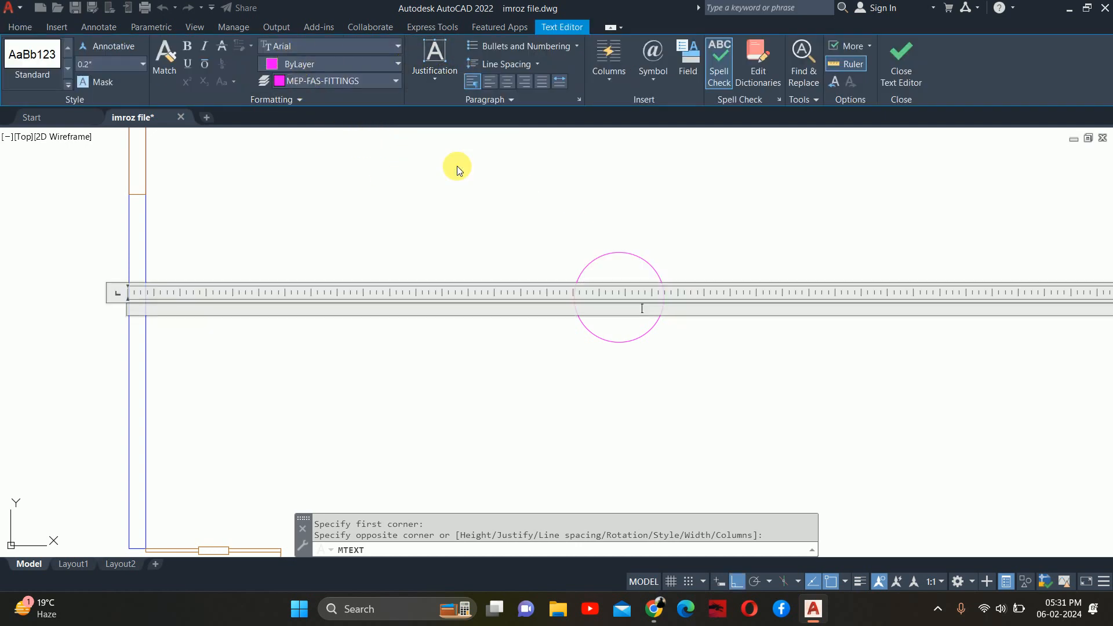
Set the text height to 6" and write HD as the circle's label
click(107, 62)
text(6)
key(Return)
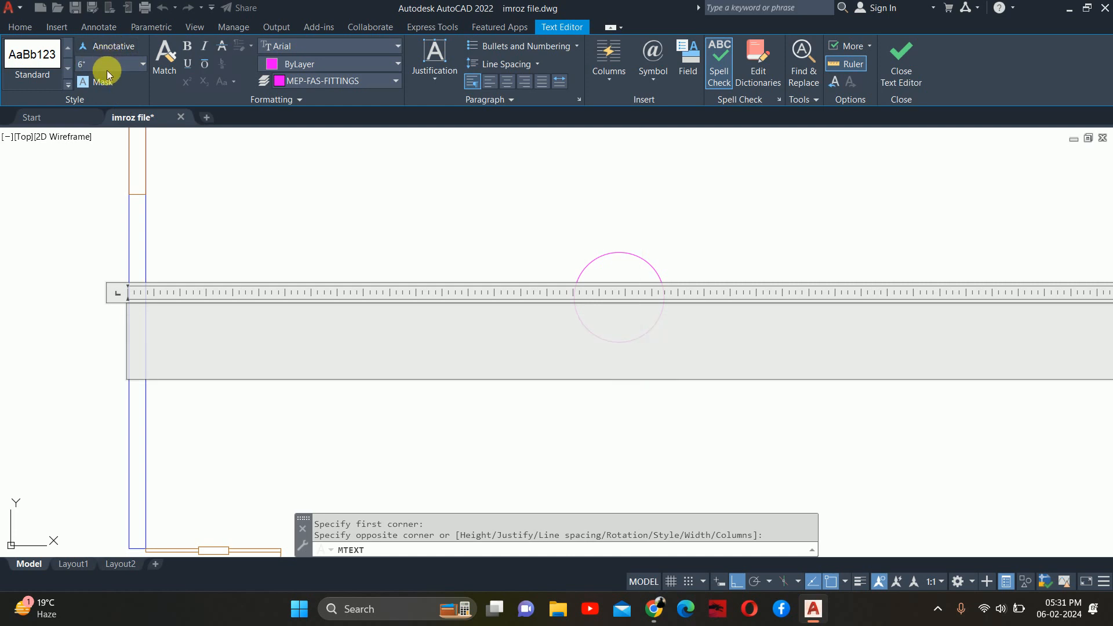
text(HD)
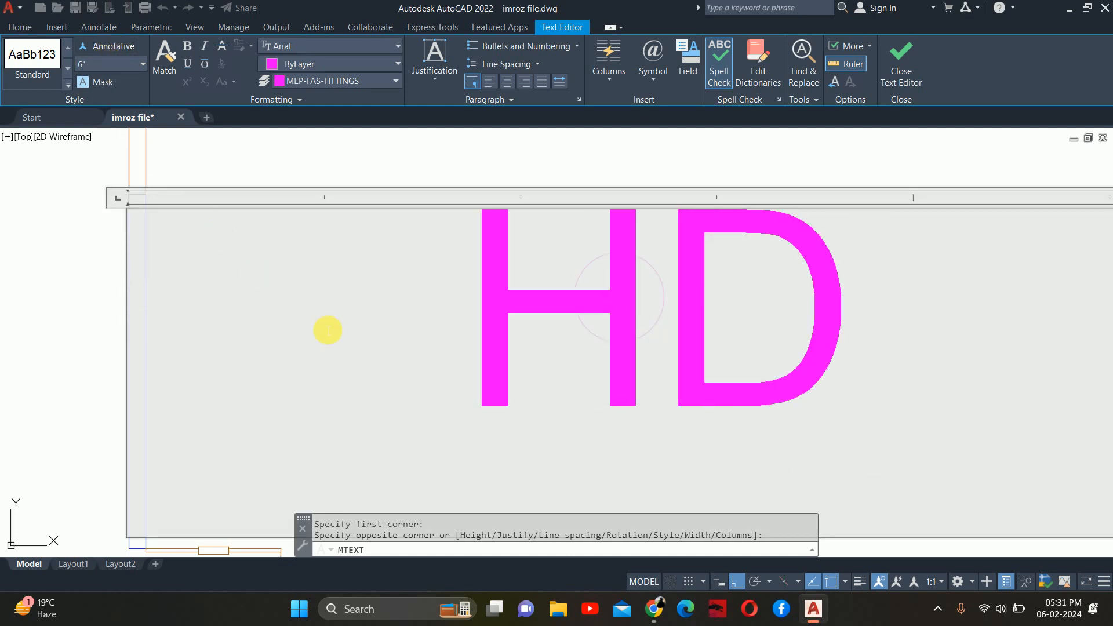
click(523, 173)
key(Escape)
key(Escape)
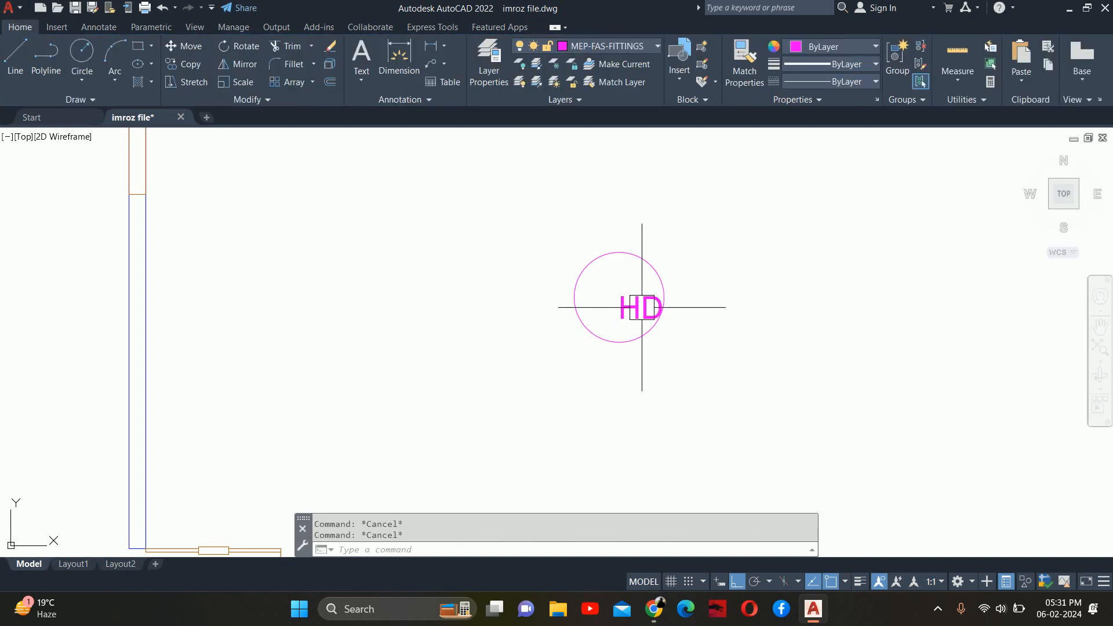
Move the HD text straight up to align it with the circle's horizontal centreline
text(M)
key(Return)
click(635, 313)
key(Return)
click(707, 378)
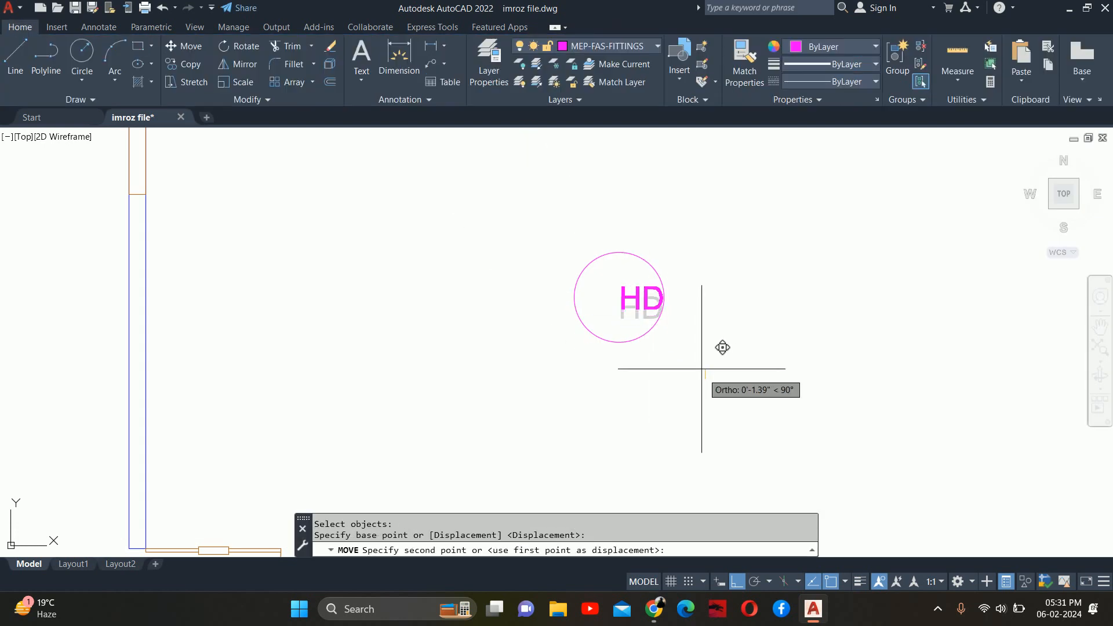
click(707, 373)
Move the HD text horizontally to the left to centre it inside the circle
key(Return)
click(637, 298)
key(Return)
click(746, 372)
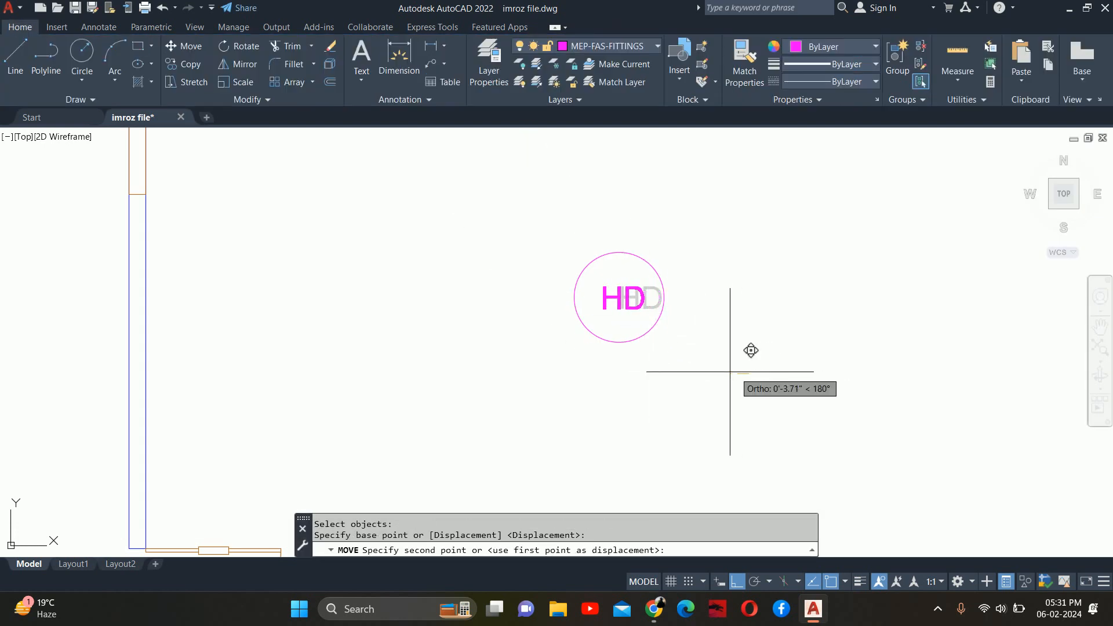
click(729, 371)
key(Escape)
key(Escape)
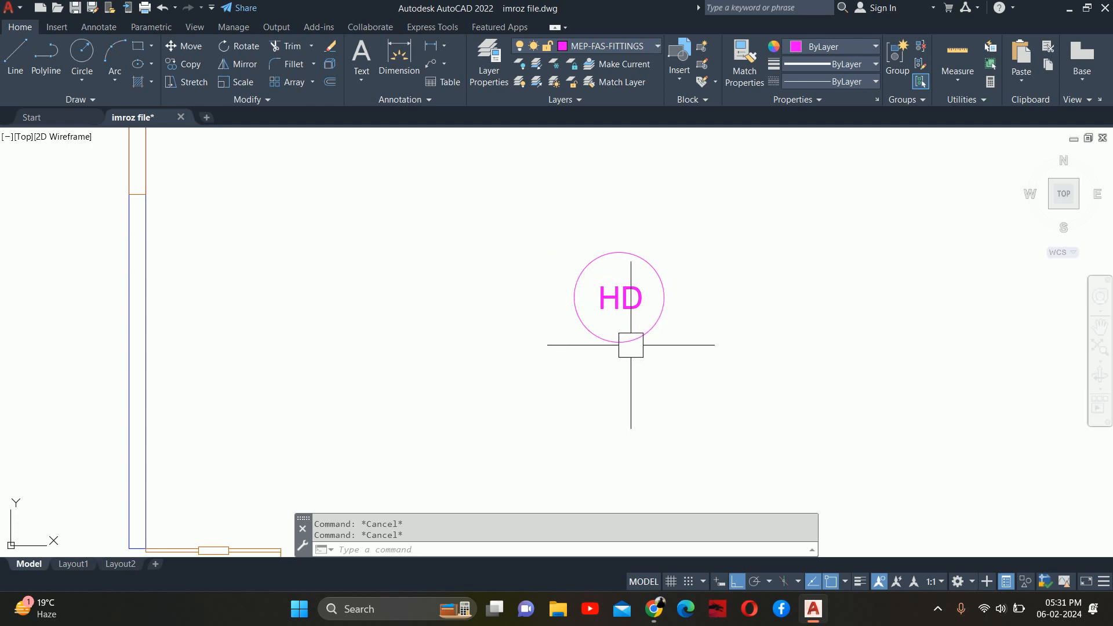
Set the HD text height to 9"
click(618, 298)
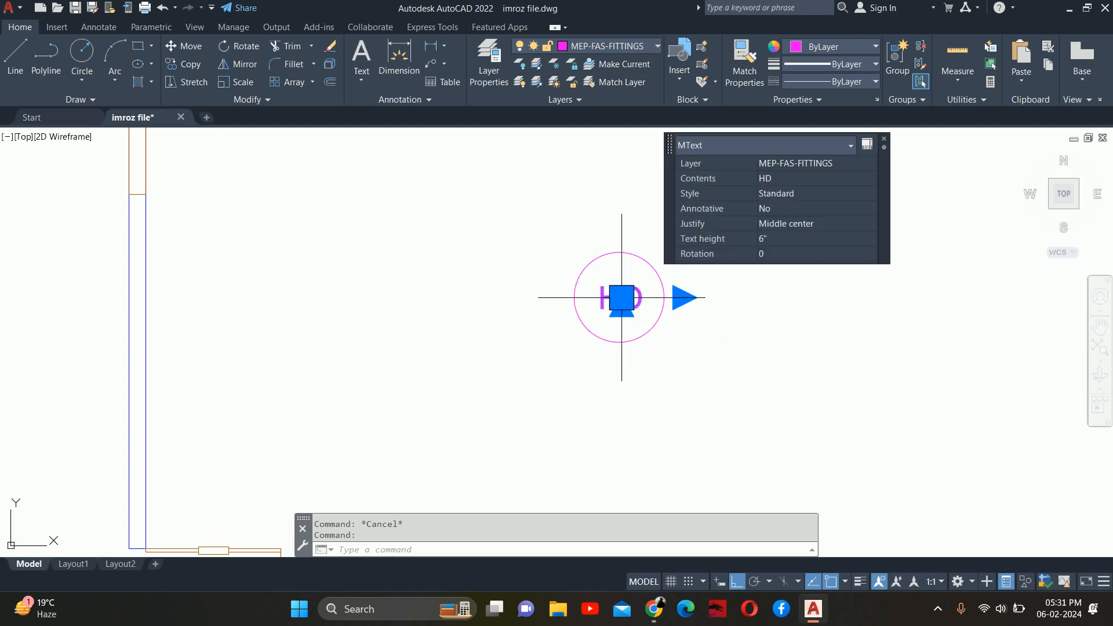
click(769, 238)
text(9)
key(Tab)
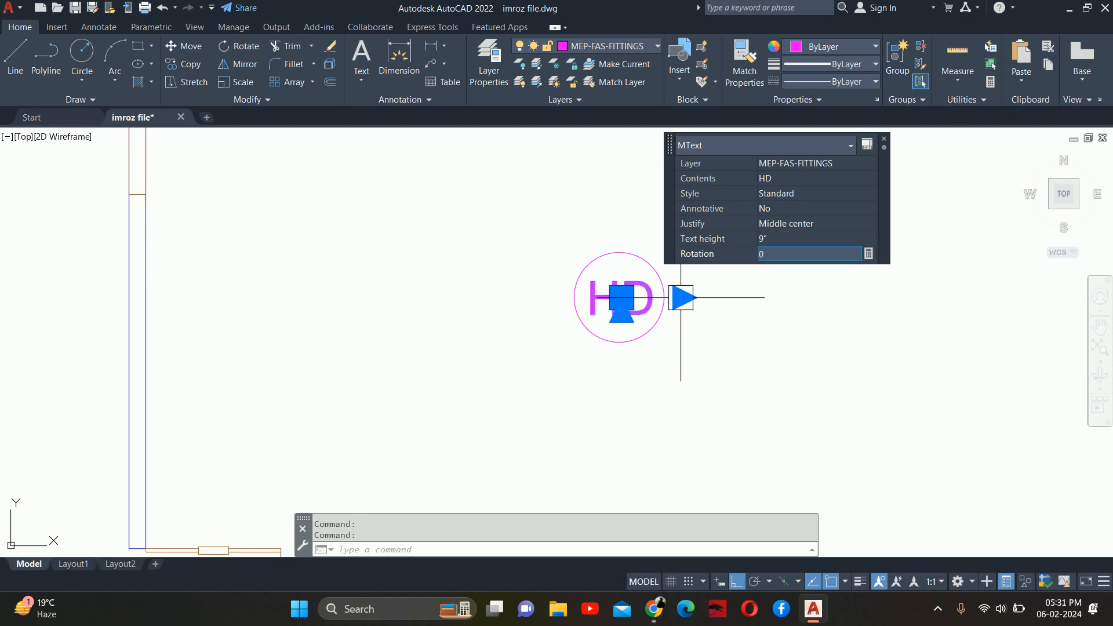
key(Escape)
key(Escape)
Start a block definition named HEAT DETECTOR containing the circle and its HD text
text(B)
key(Return)
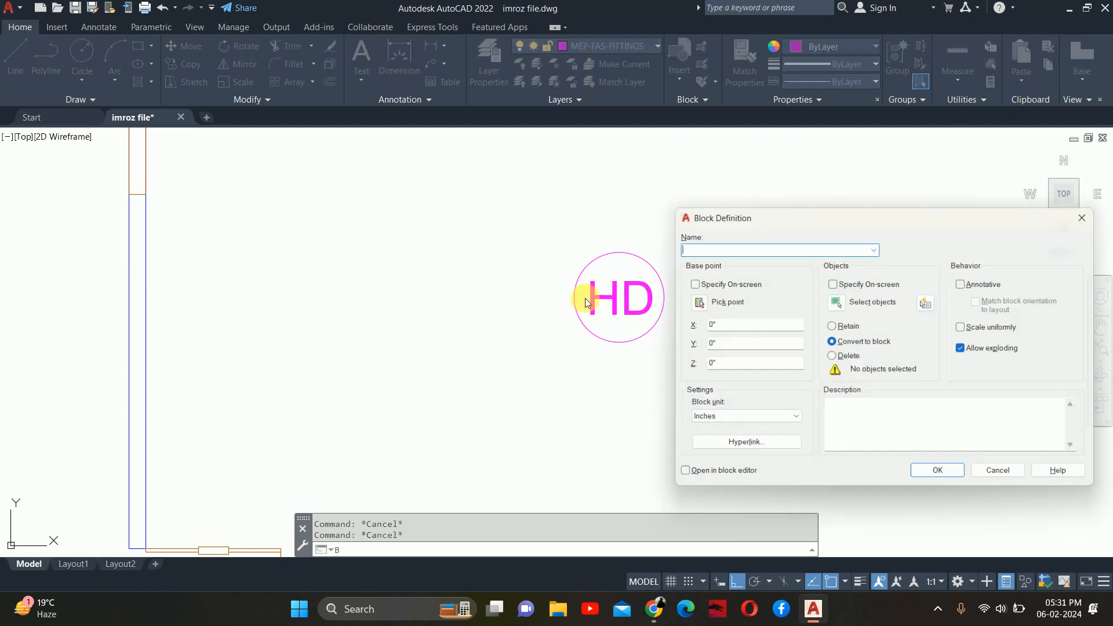
text(HEAT DETECTOR)
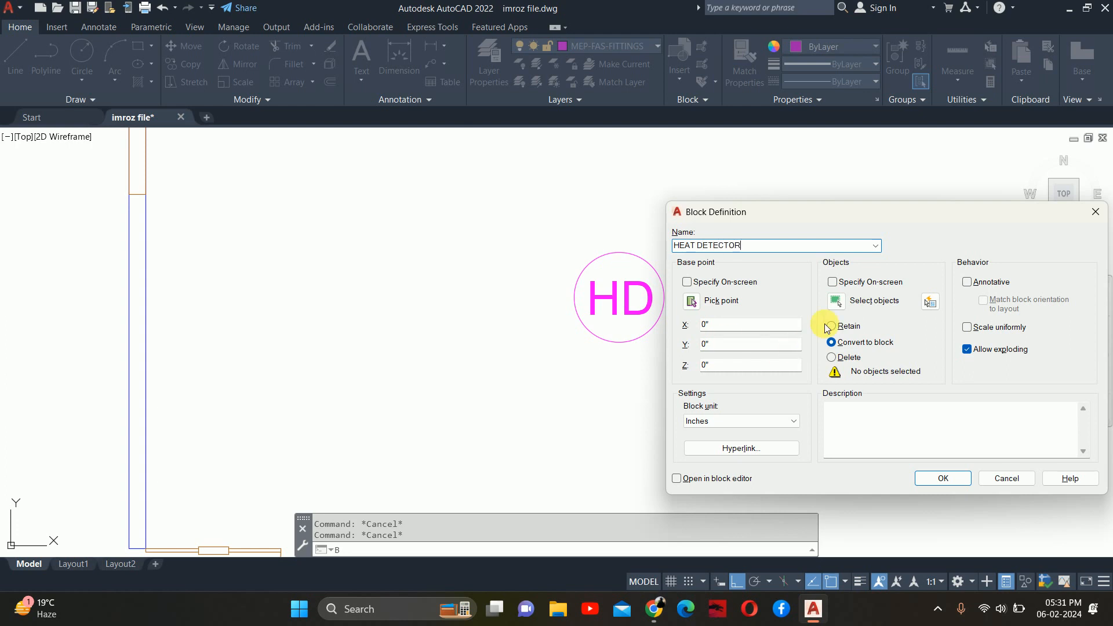
click(835, 300)
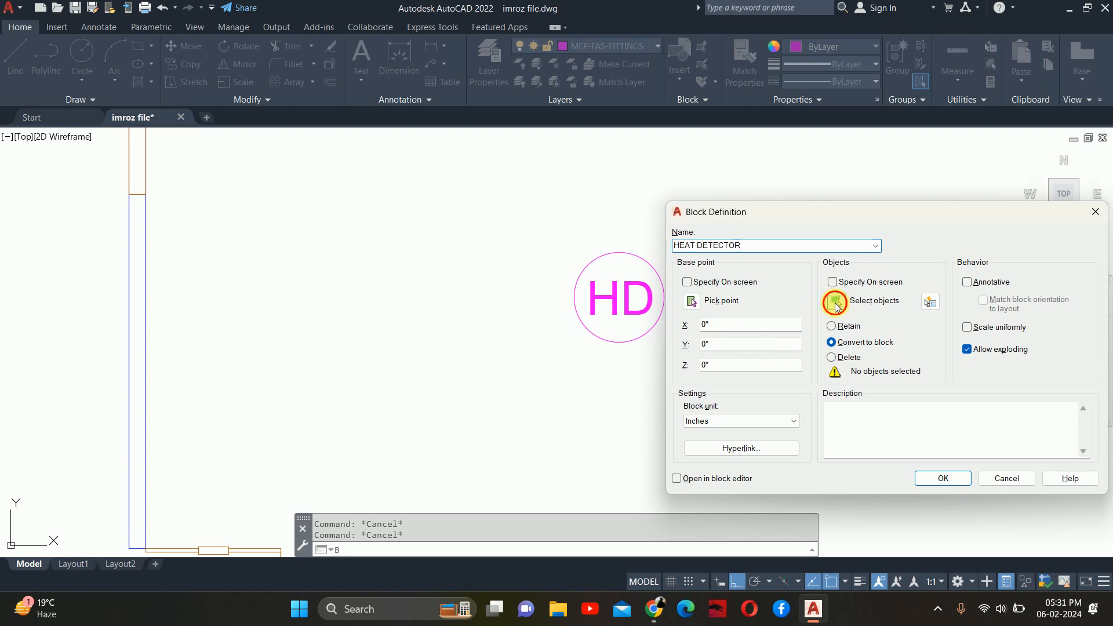
click(458, 220)
click(782, 398)
key(Return)
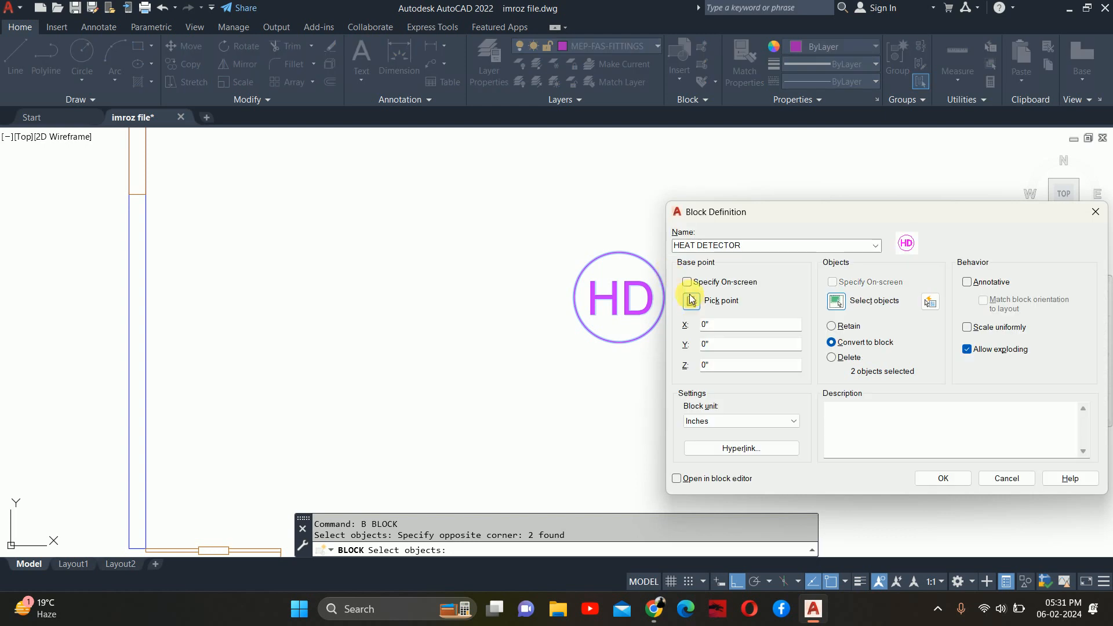
Set the block's base point at the circle's centre and create the HEAT DETECTOR block
click(690, 299)
click(619, 297)
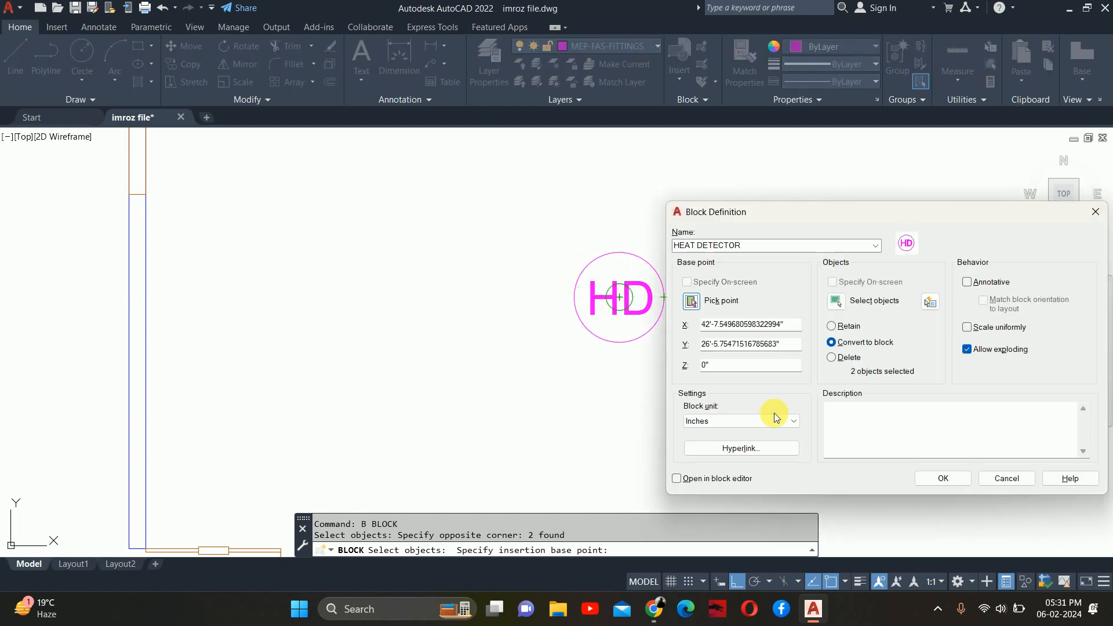
click(943, 474)
Examine the floor plan's small rooms, large hall, corridor and lower rooms for detector placement
scroll(739, 316, down, 10)
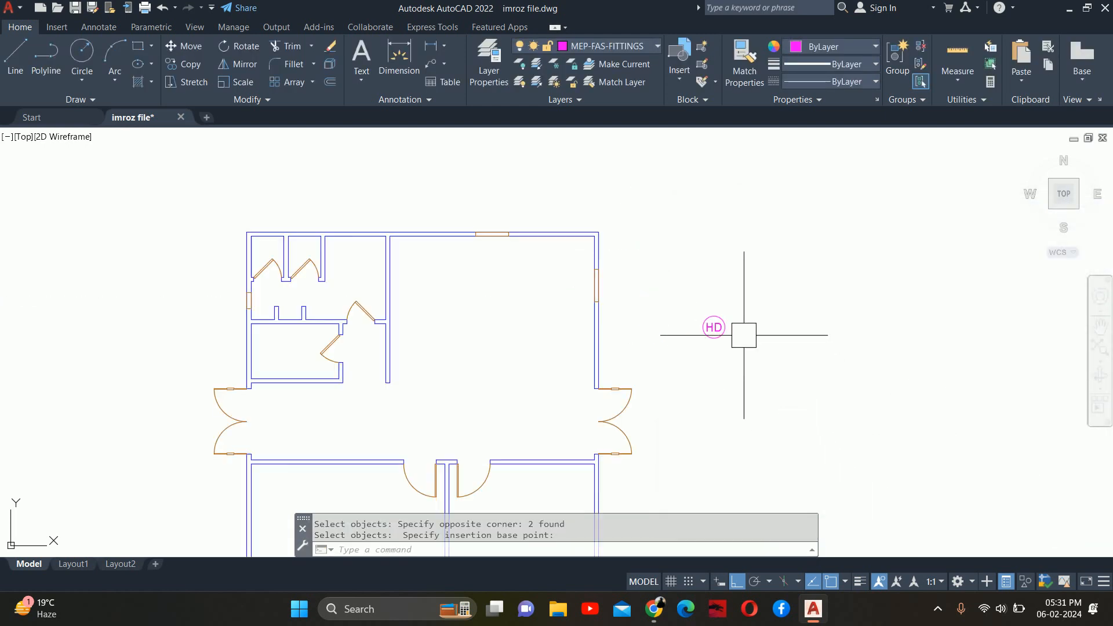
scroll(734, 304, up, 2)
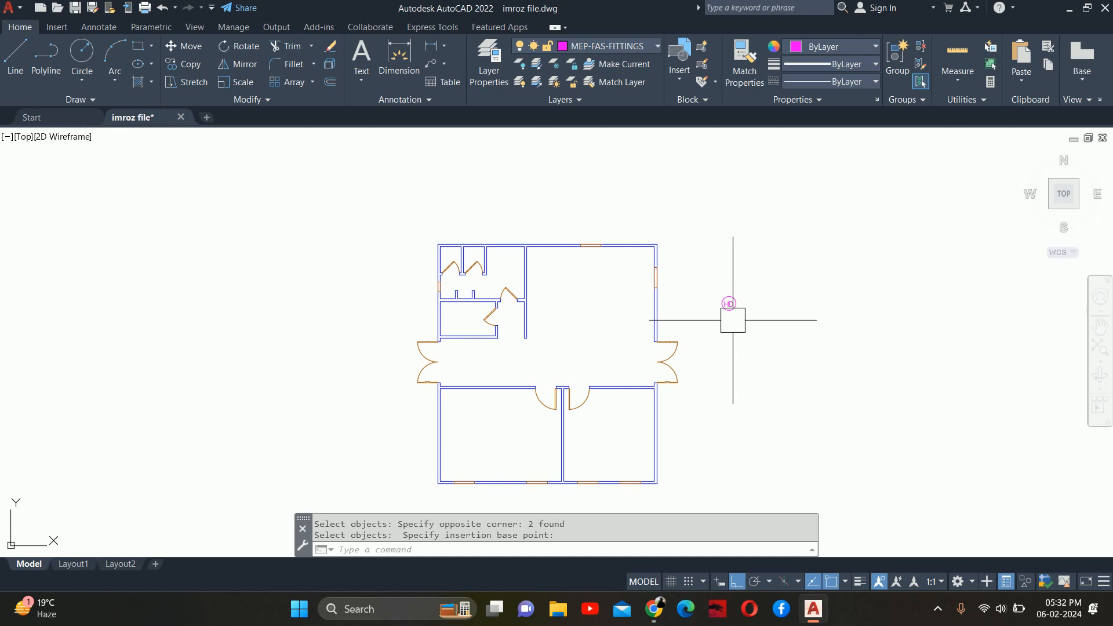
middle_drag(616, 372, 641, 315)
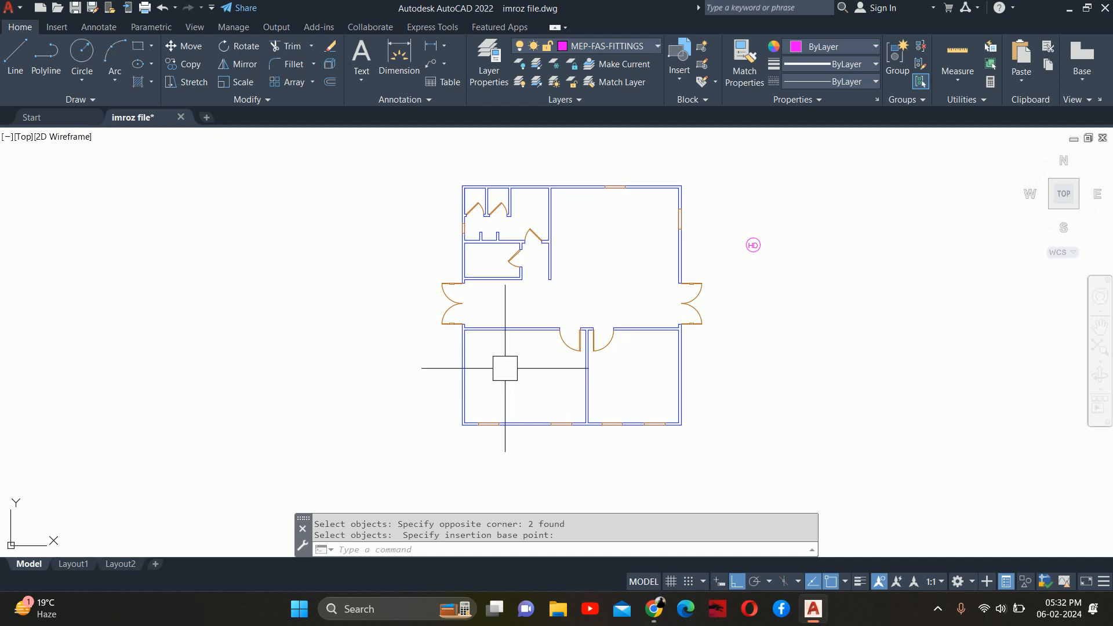
scroll(495, 279, up, 4)
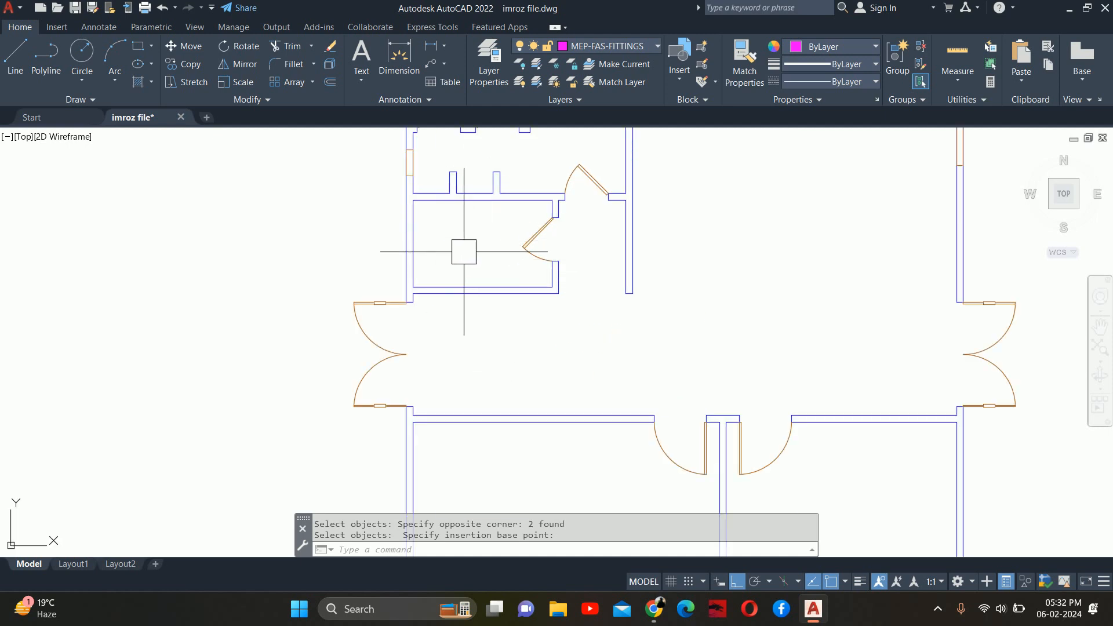
middle_drag(459, 248, 441, 369)
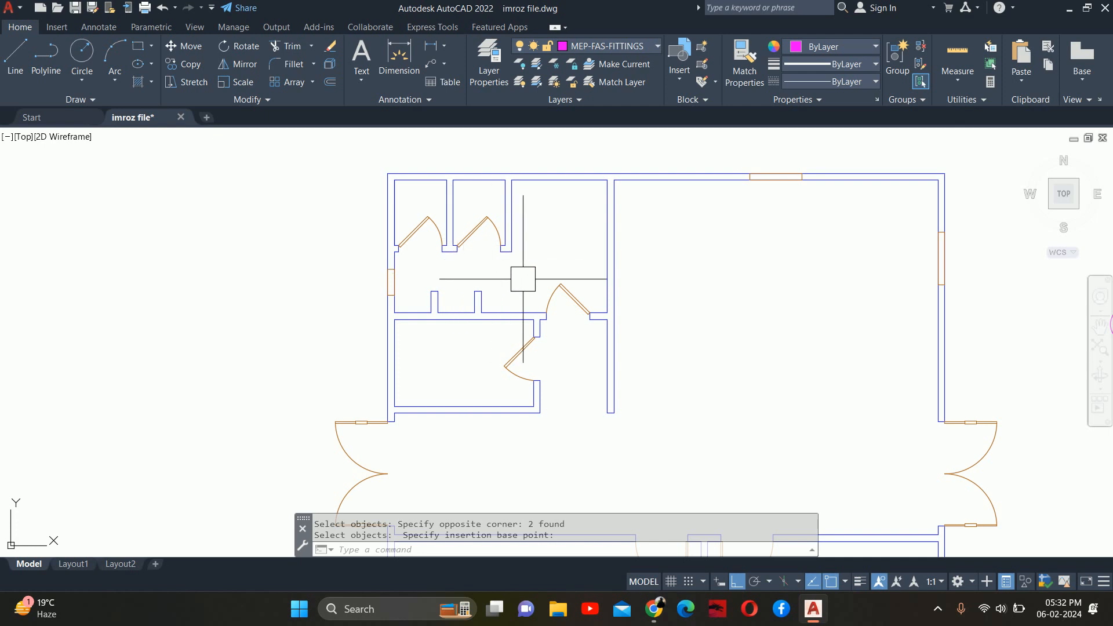
scroll(458, 243, down, 2)
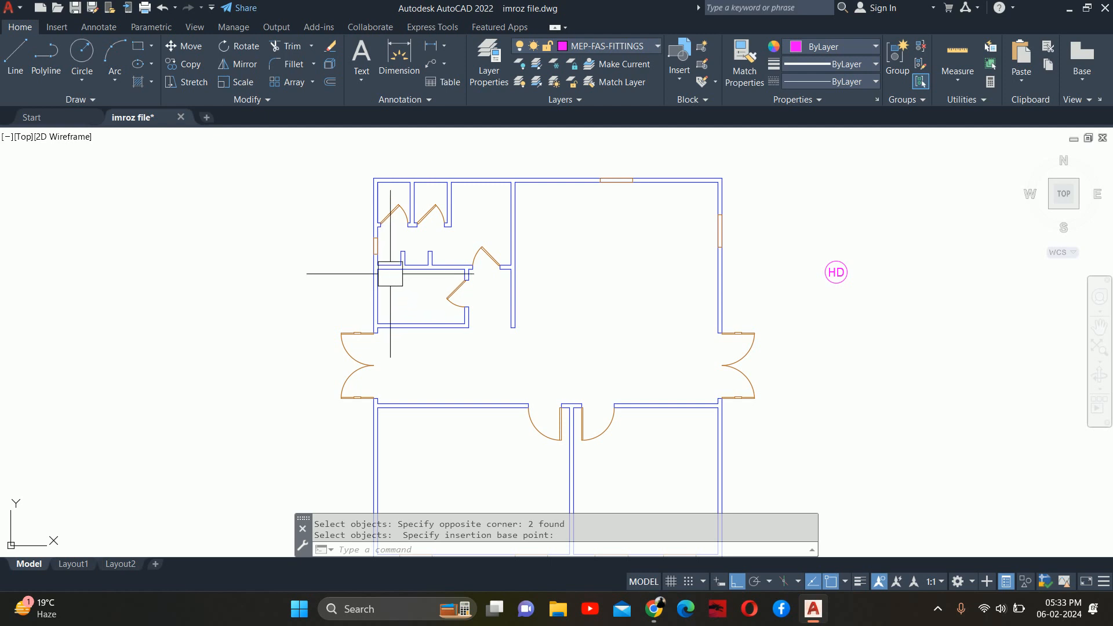
scroll(390, 297, up, 3)
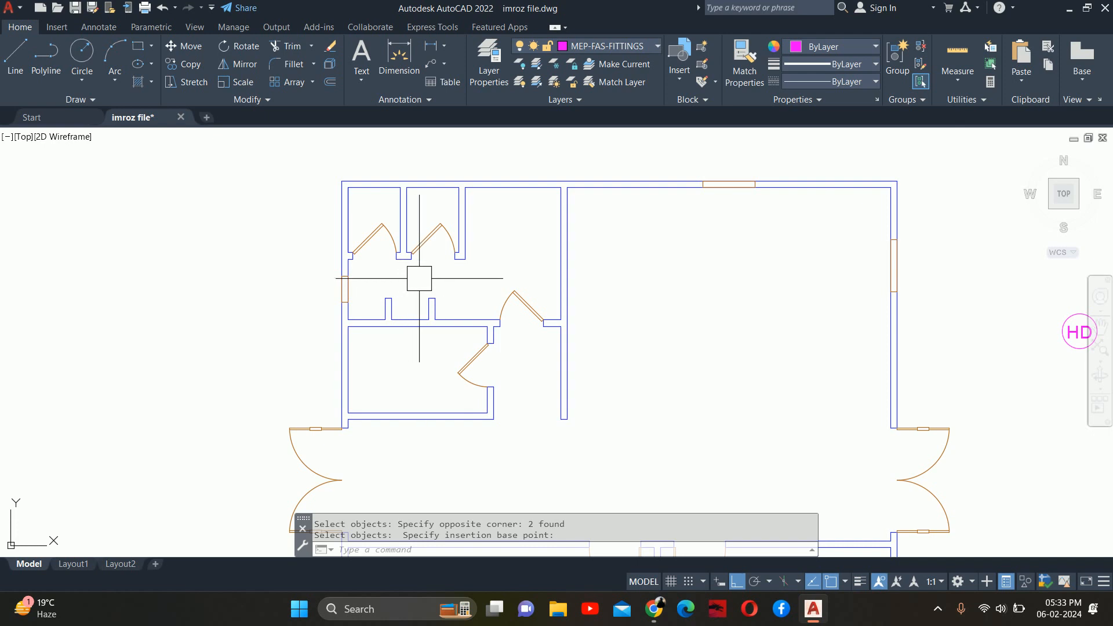
scroll(426, 298, down, 2)
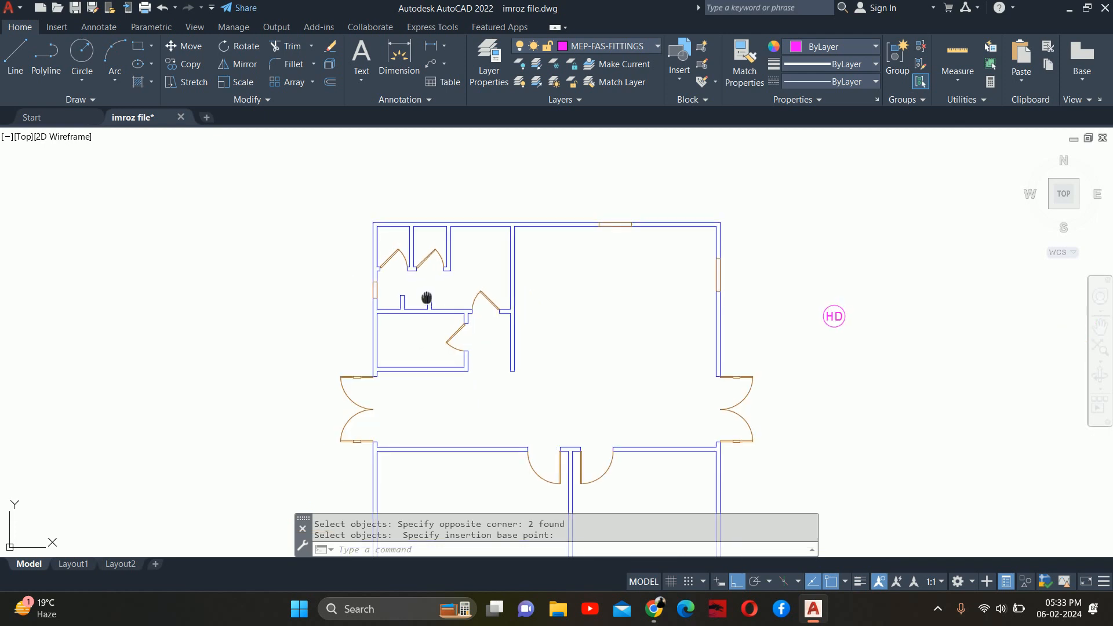
middle_drag(425, 298, 374, 213)
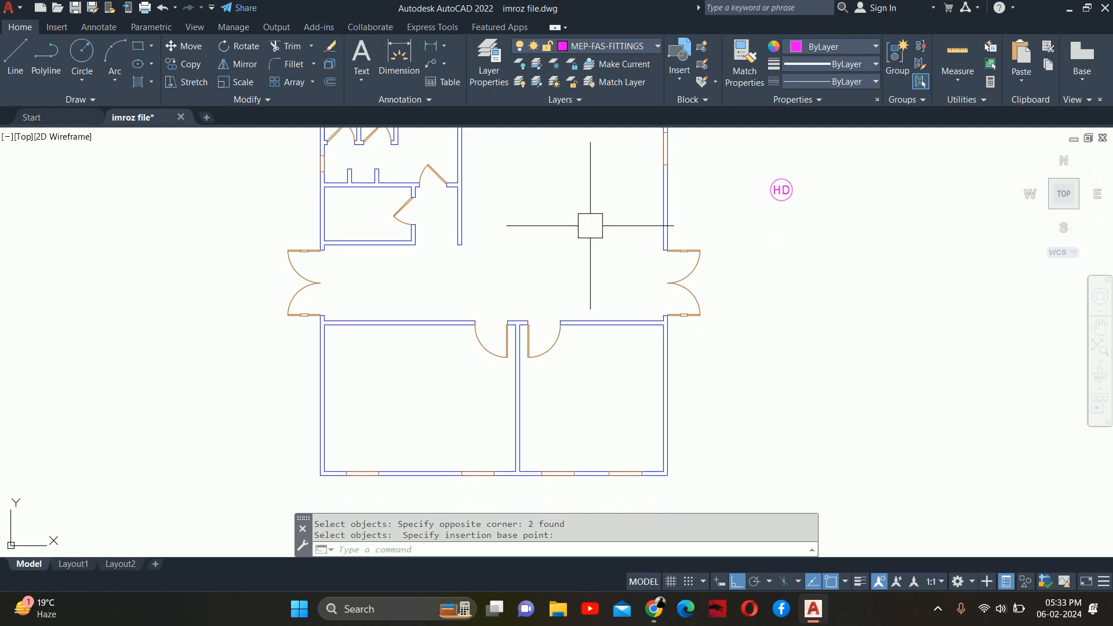
scroll(589, 226, down, 3)
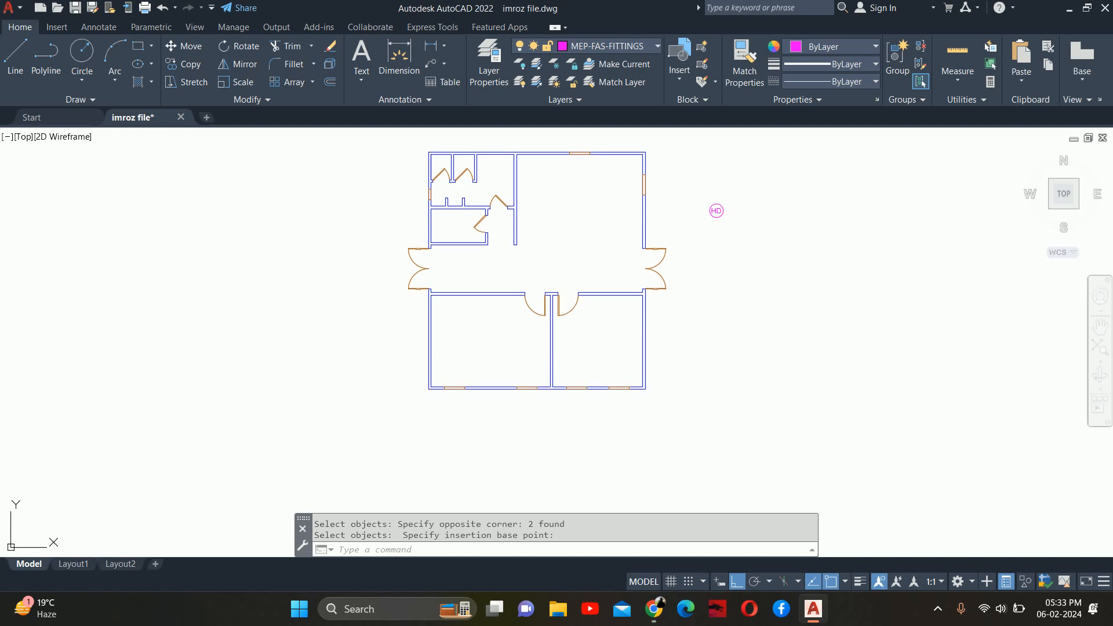
middle_drag(480, 258, 499, 296)
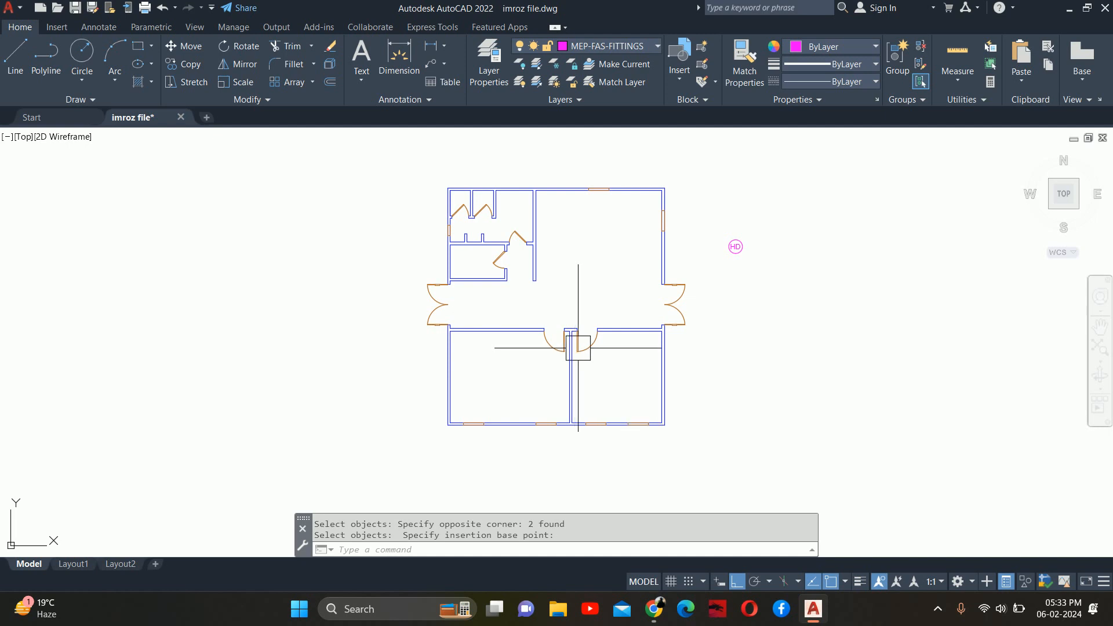
Inspect the HD symbol's block reference properties
scroll(750, 247, up, 2)
scroll(750, 247, up, 2)
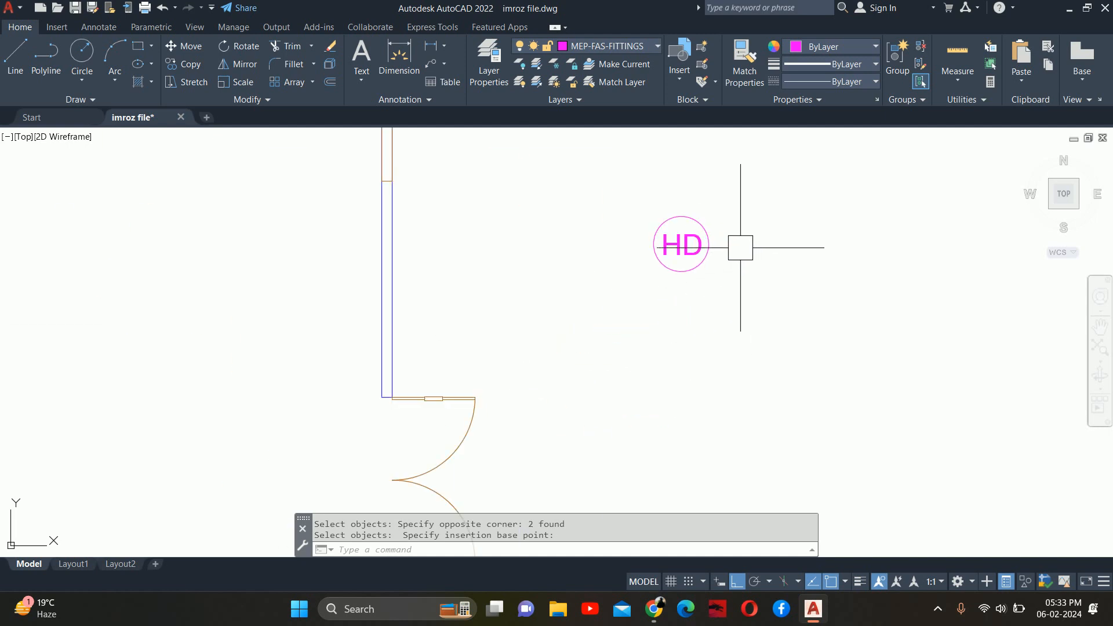
click(722, 244)
click(681, 244)
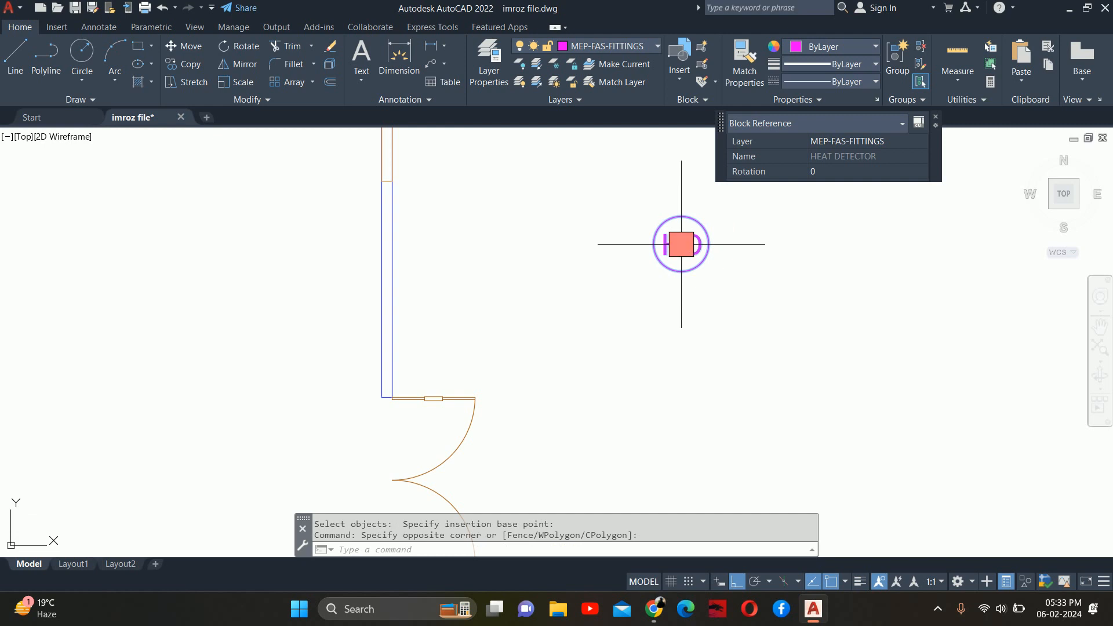
key(Escape)
key(Escape)
Copy the HD symbol straight down to a spot just below the original
text(co)
key(Return)
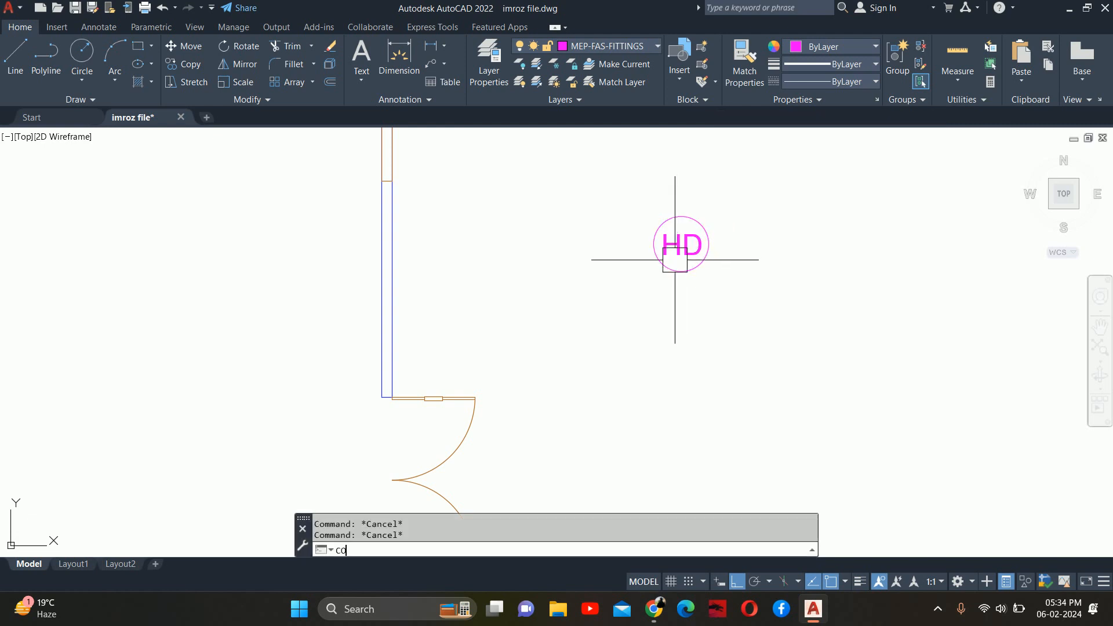
click(677, 252)
key(Return)
click(755, 280)
click(750, 350)
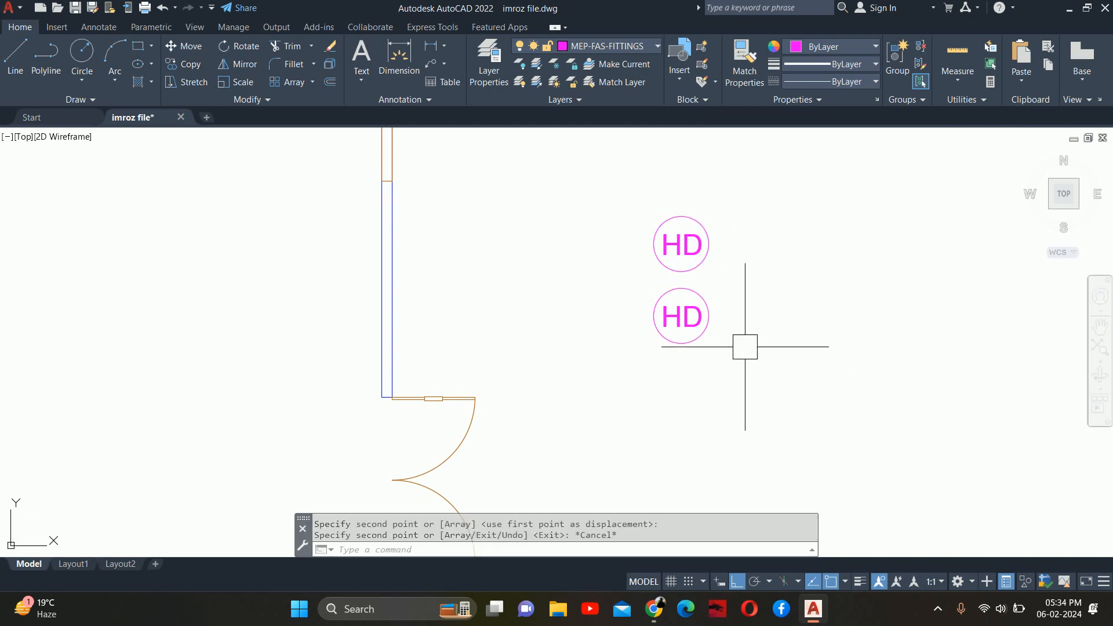
key(Escape)
key(Escape)
Explode the lower HD symbol into its separate circle and text
text(x)
key(Return)
click(667, 313)
key(Return)
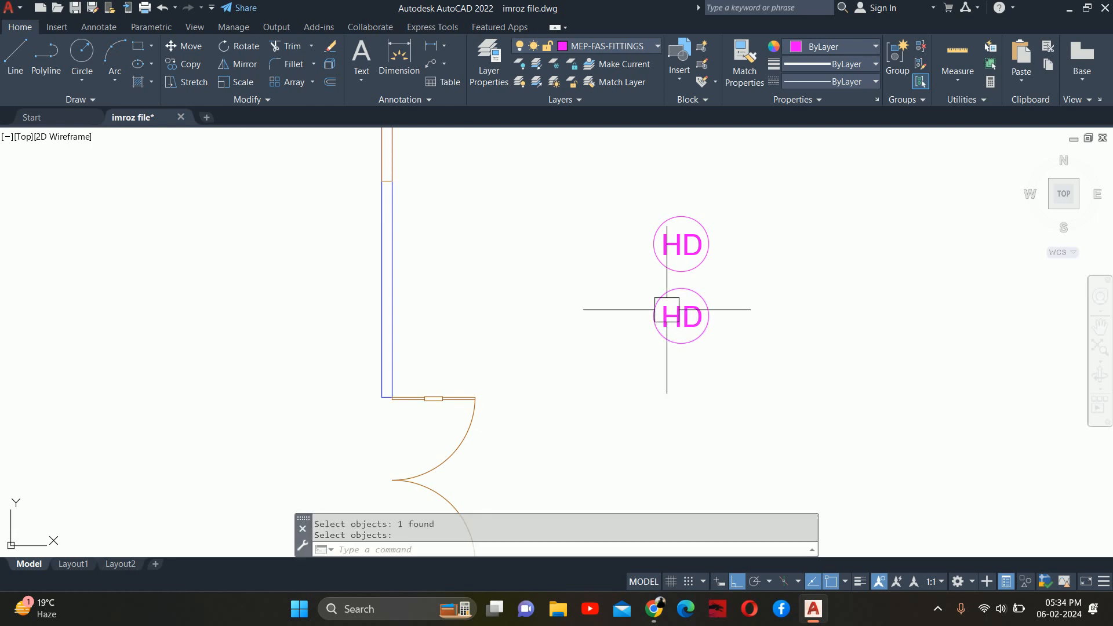
Change the label of the exploded lower symbol to SD
double_click(682, 318)
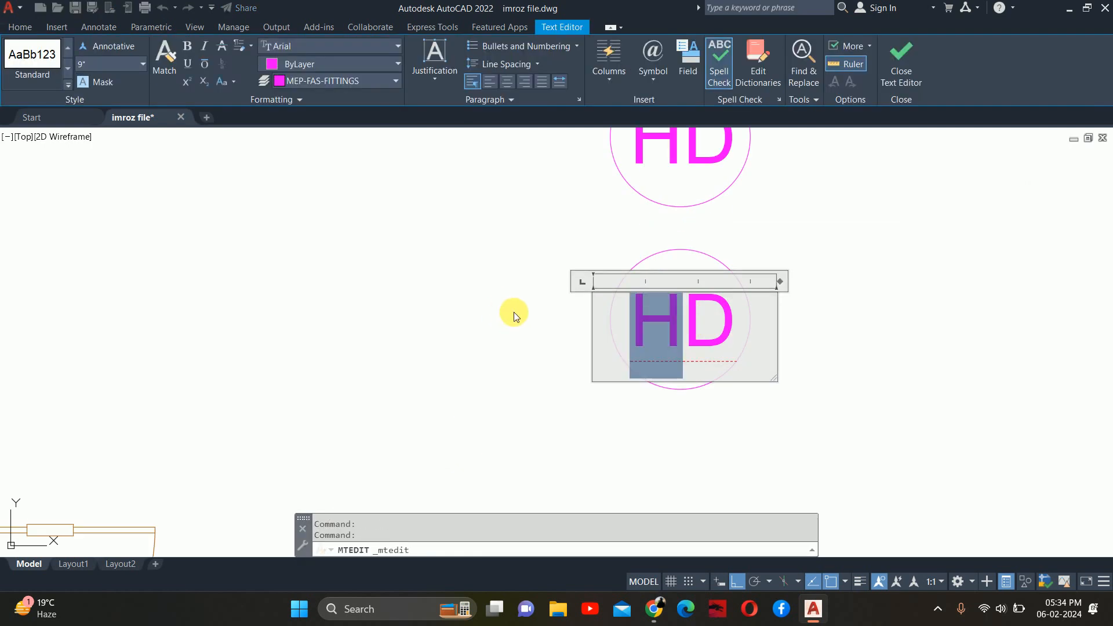
key(Delete)
text(SD)
key(Escape)
key(Escape)
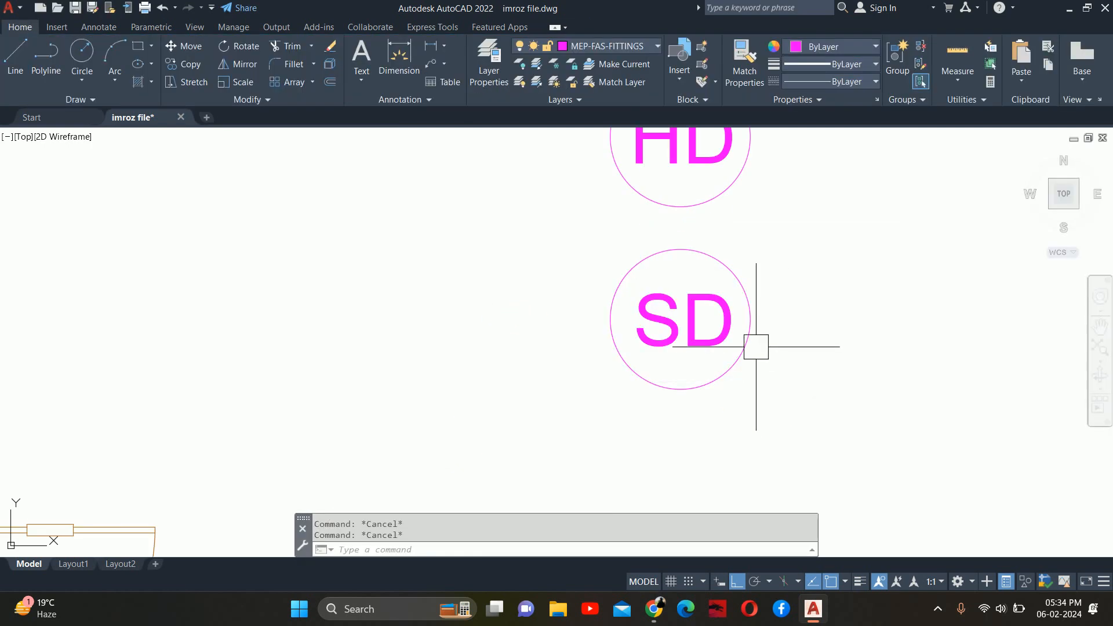
Start a block definition named SMOKE DETECTOR containing the lower circle and its SD text
text(b)
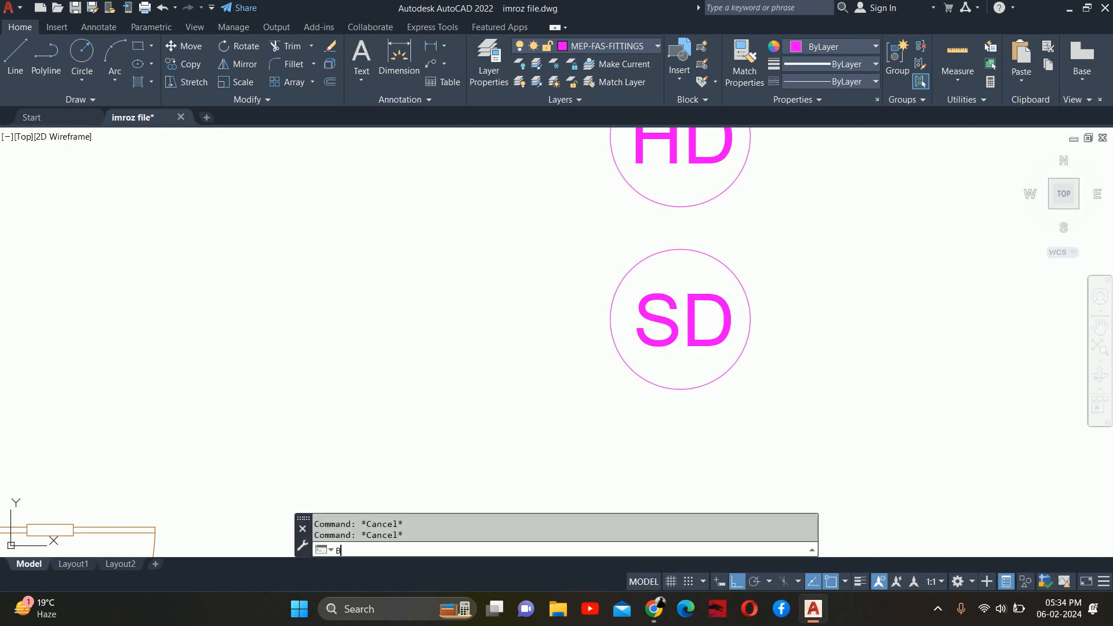
key(Return)
text(SMOKE)
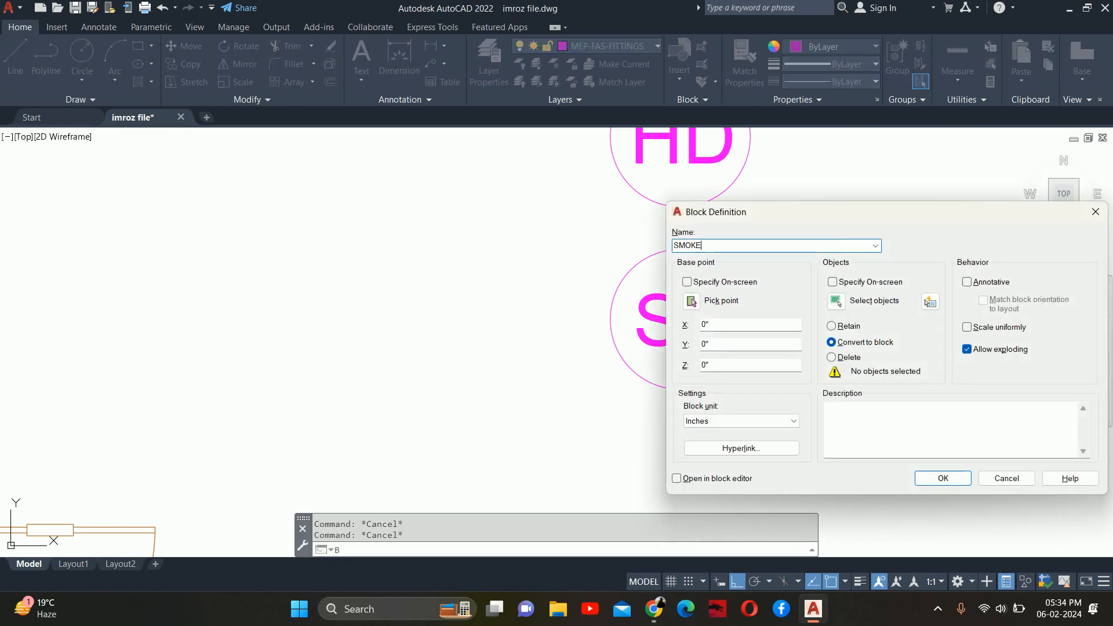
text( DETECTOR)
click(840, 304)
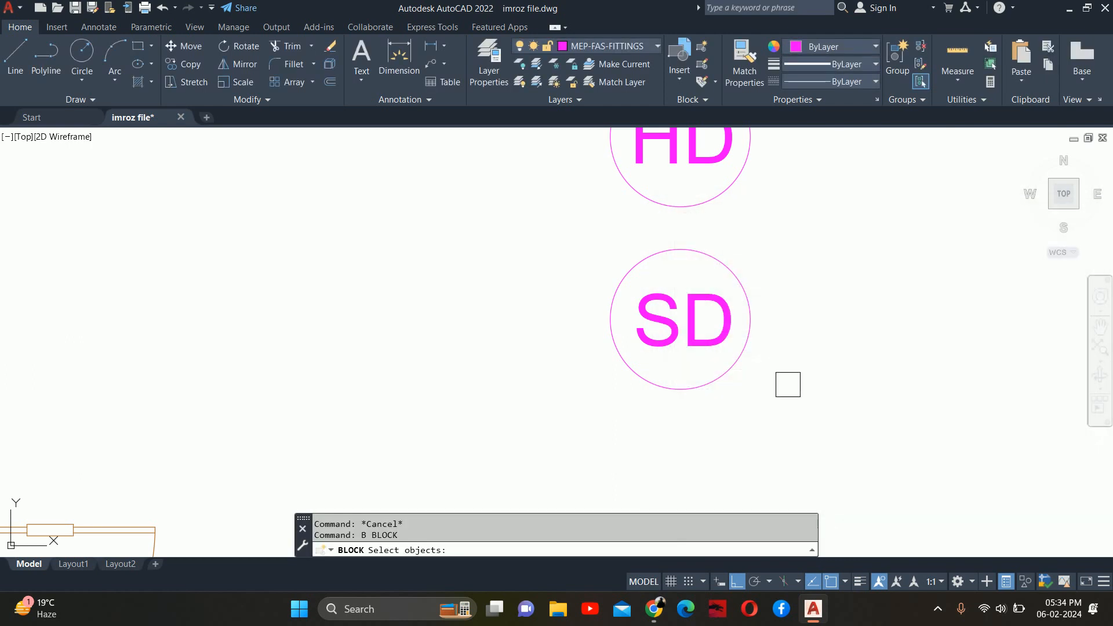
click(788, 380)
click(641, 308)
key(Return)
Set the base point at the centre of the SD circle and create the SMOKE DETECTOR block
click(692, 300)
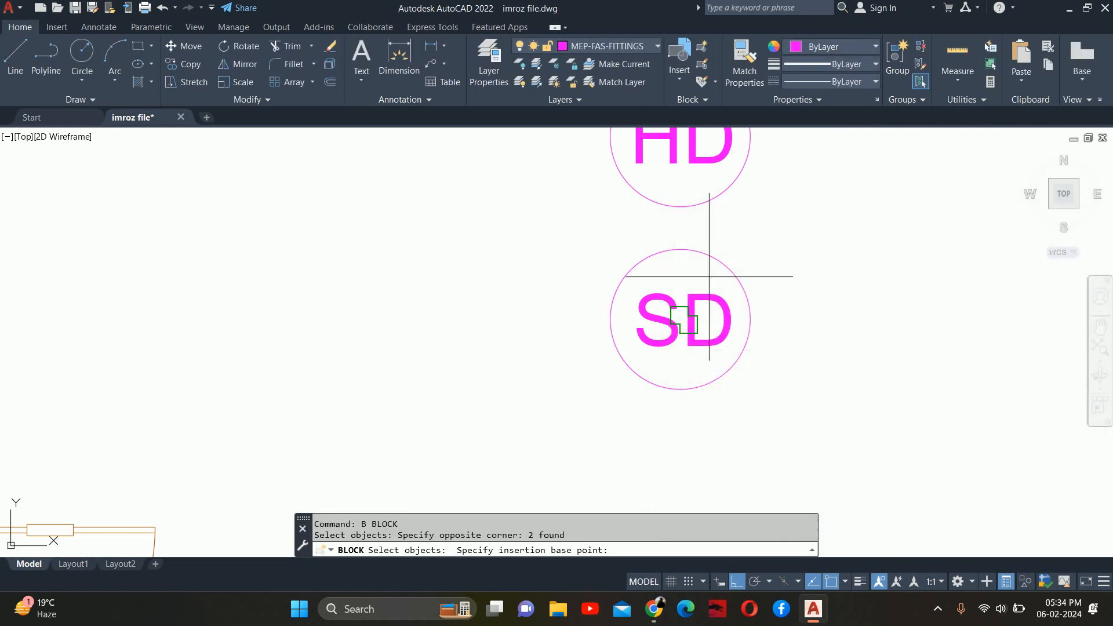
click(680, 319)
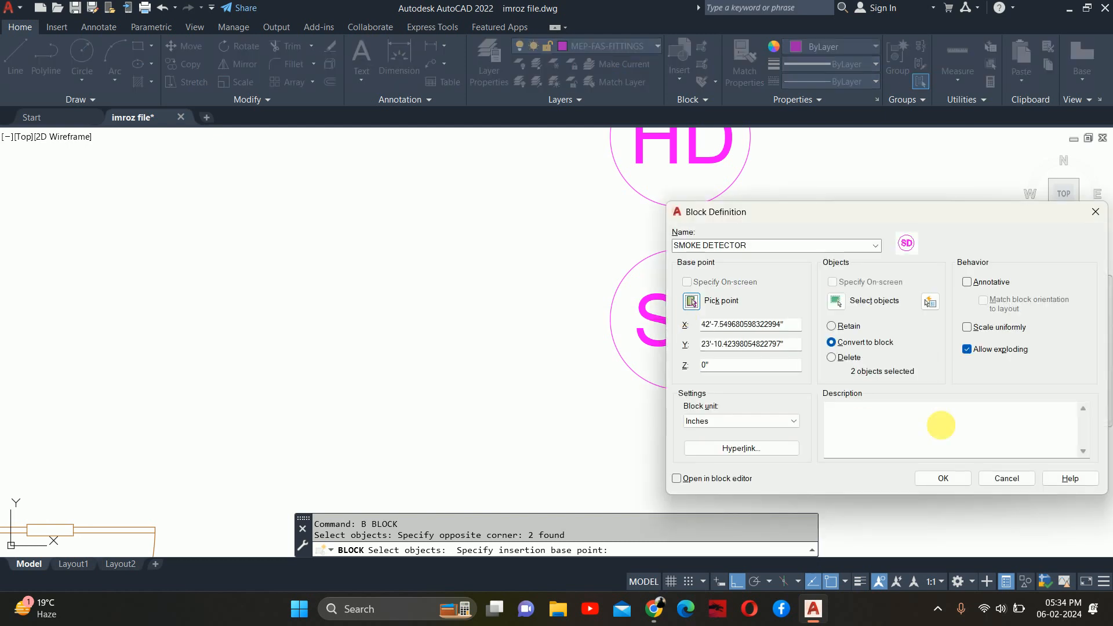
click(942, 475)
scroll(736, 318, down, 5)
key(Escape)
key(Escape)
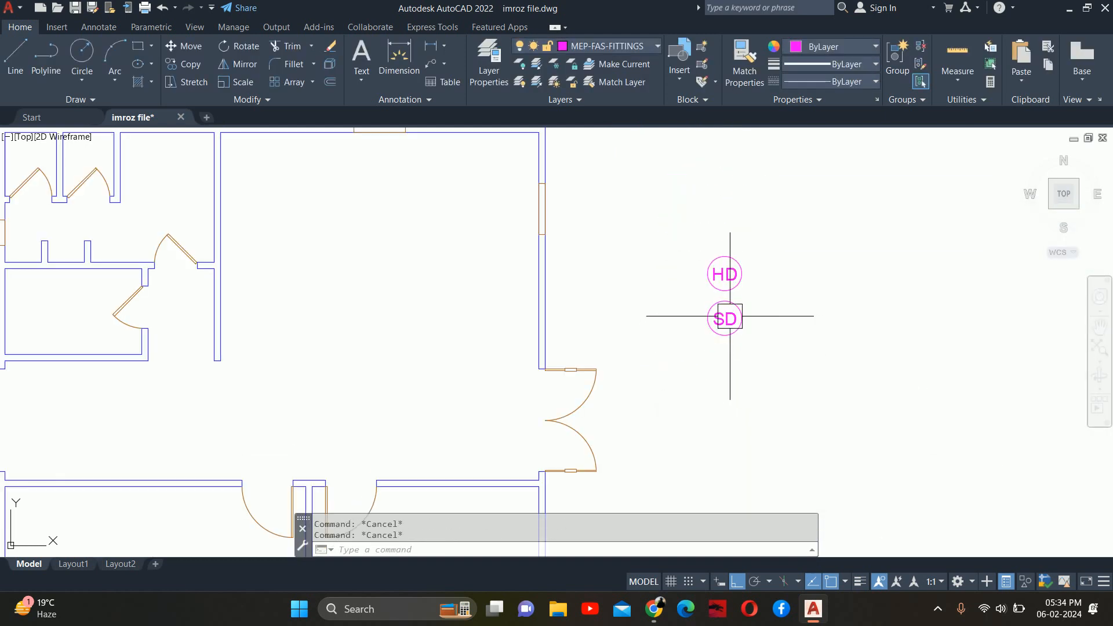
Measure the corridor's inside length between the west and east outer walls with a linear dimension, and erase that dimension
middle_drag(725, 315, 733, 311)
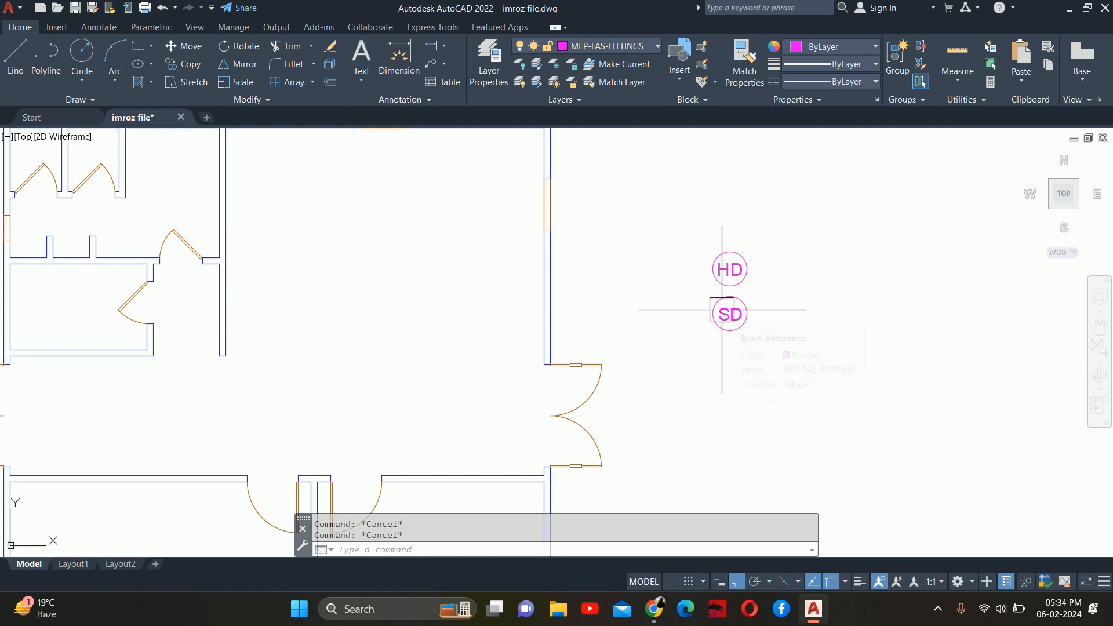
scroll(725, 299, down, 4)
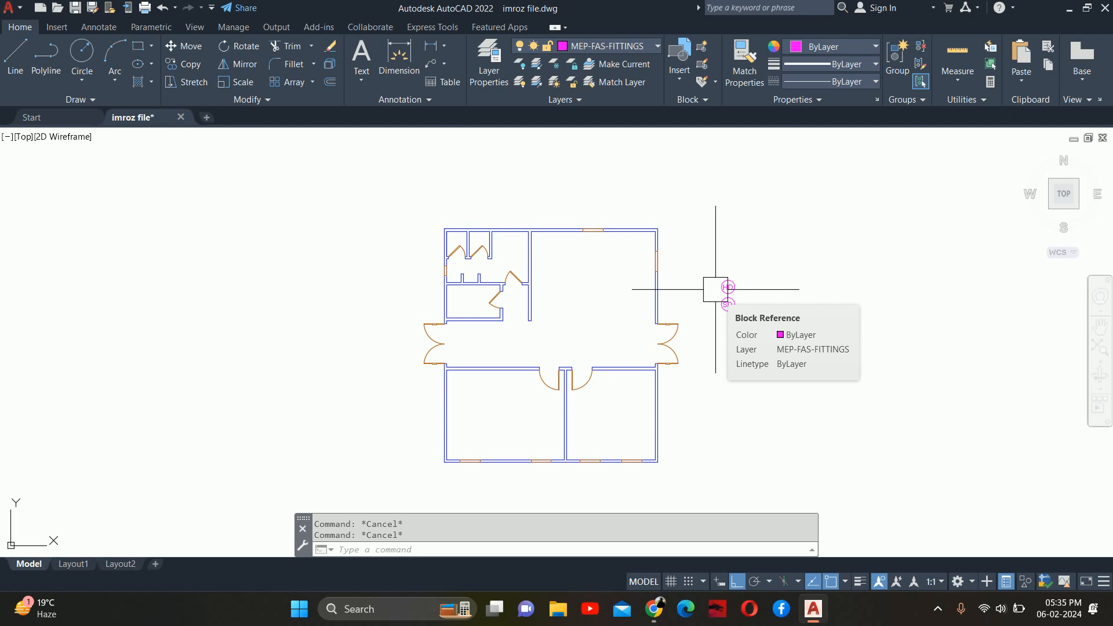
text(dli)
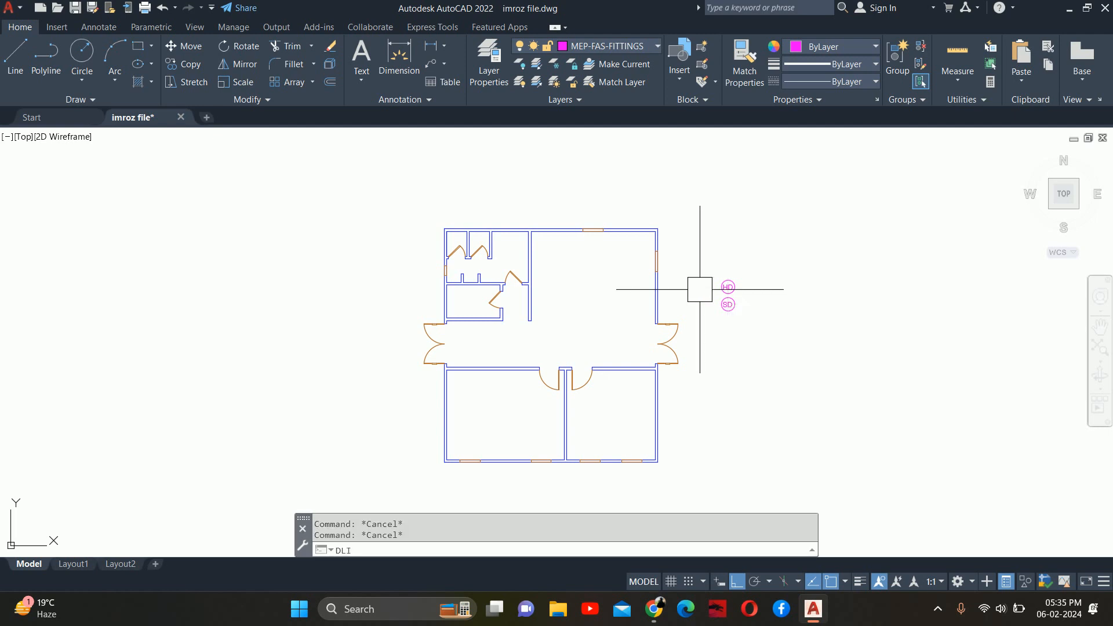
key(Return)
scroll(463, 360, up, 5)
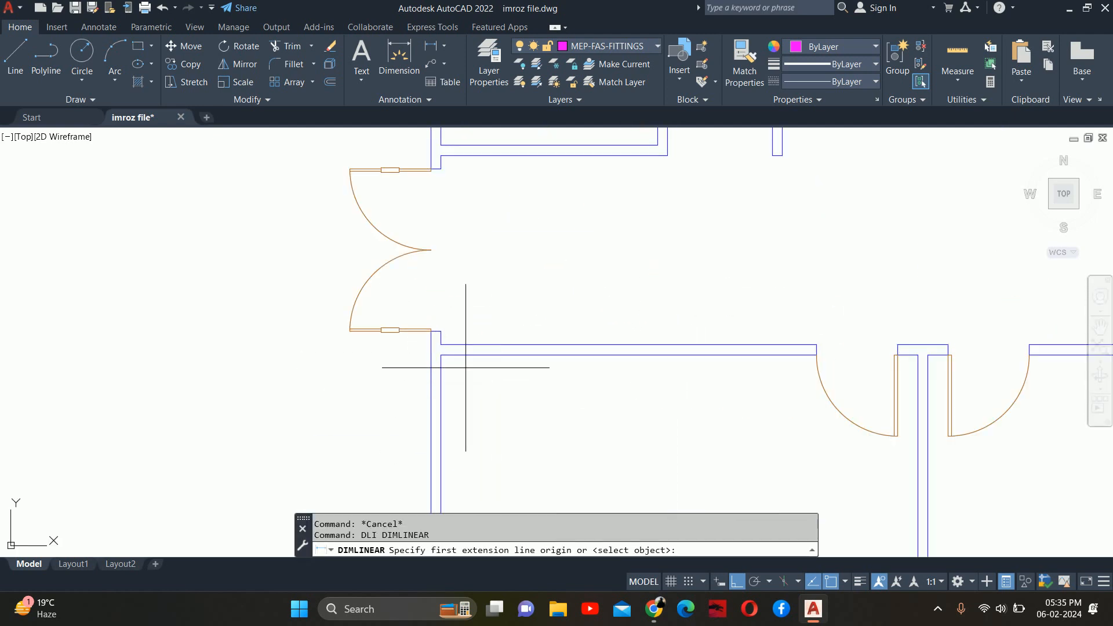
click(440, 355)
scroll(643, 365, down, 3)
scroll(742, 348, up, 3)
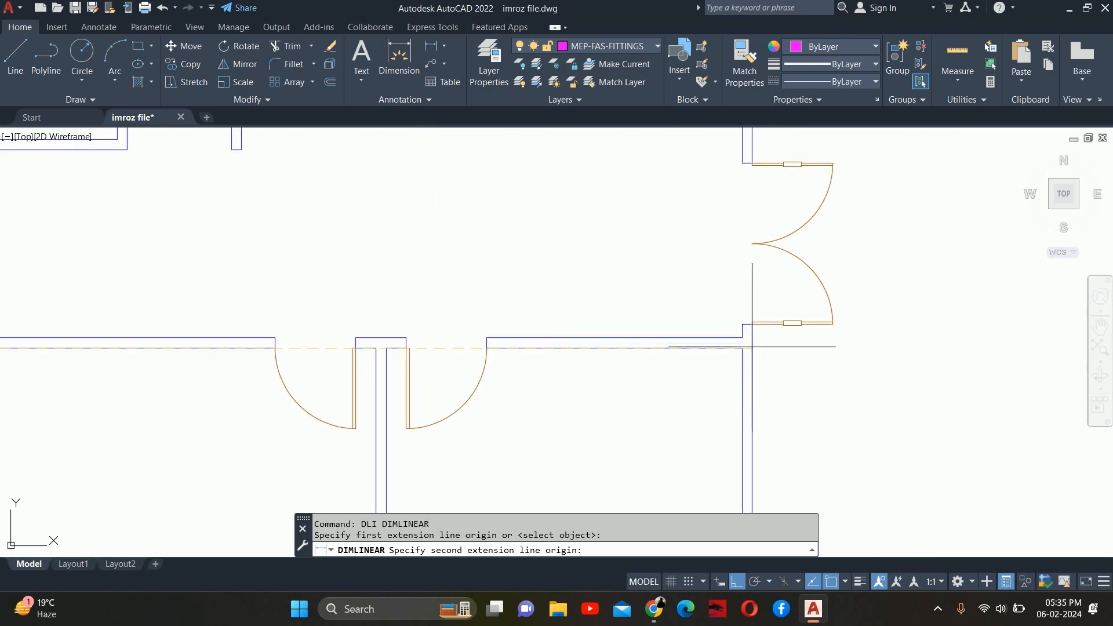
click(742, 348)
middle_drag(389, 246, 609, 256)
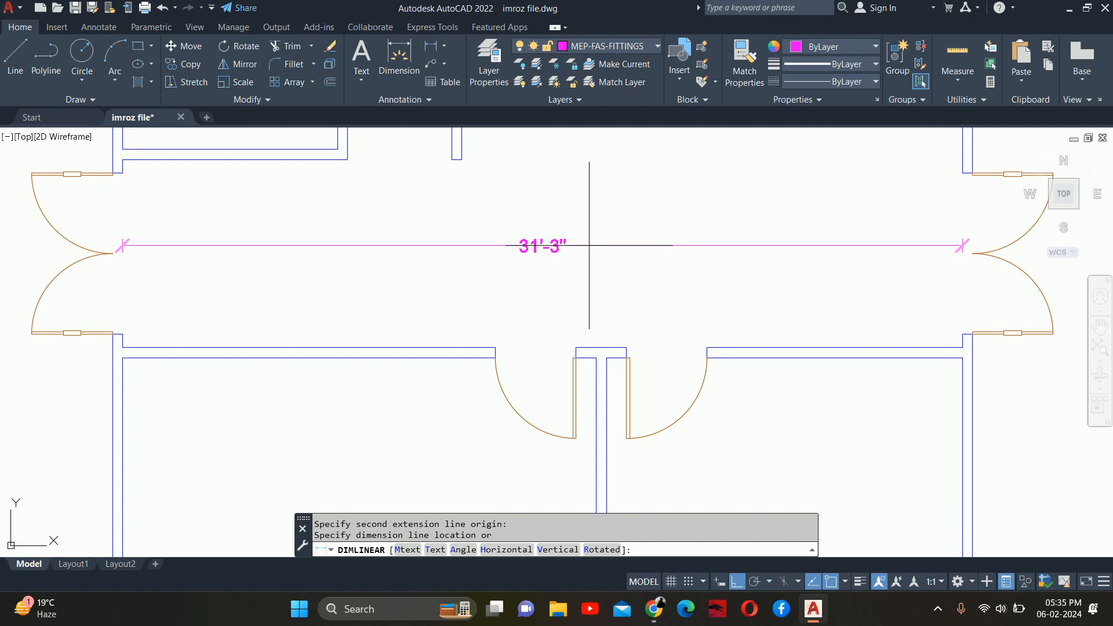
click(589, 245)
key(Escape)
scroll(589, 249, down, 4)
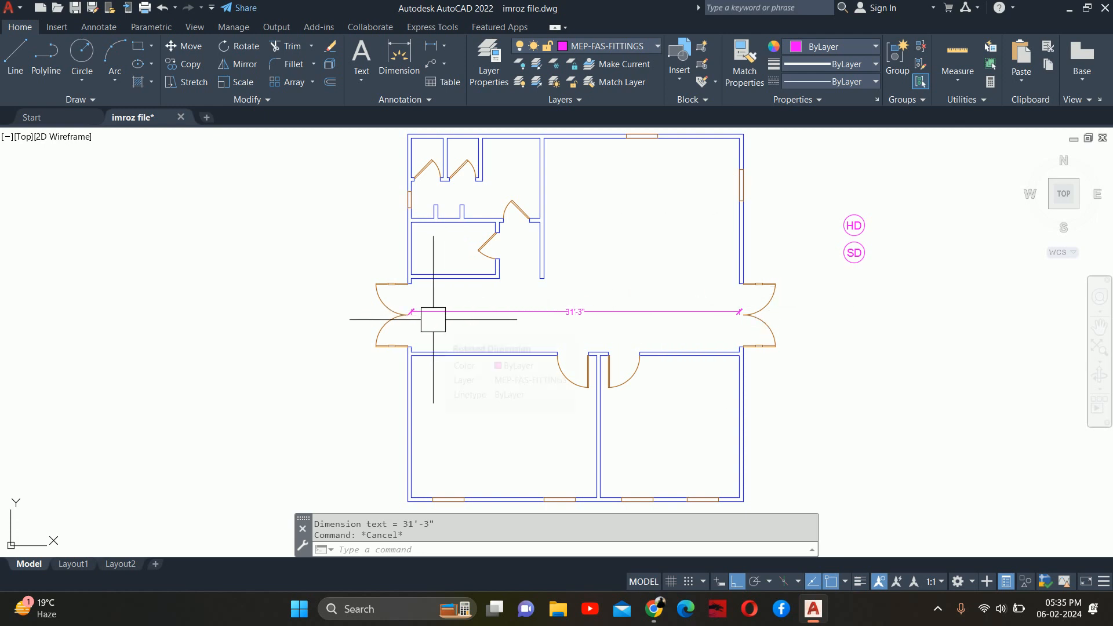
click(596, 309)
key(Delete)
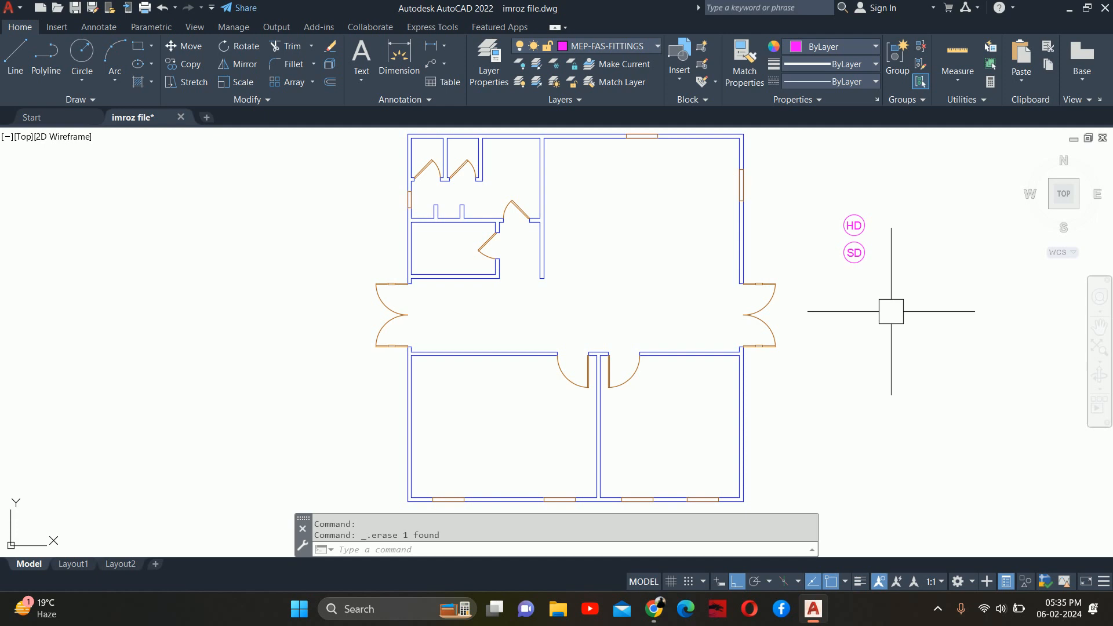
Move the SD symbol by its centre to the middle of the lower-right room, at the midpoint between two diagonally opposite inner corners
middle_drag(716, 328, 639, 348)
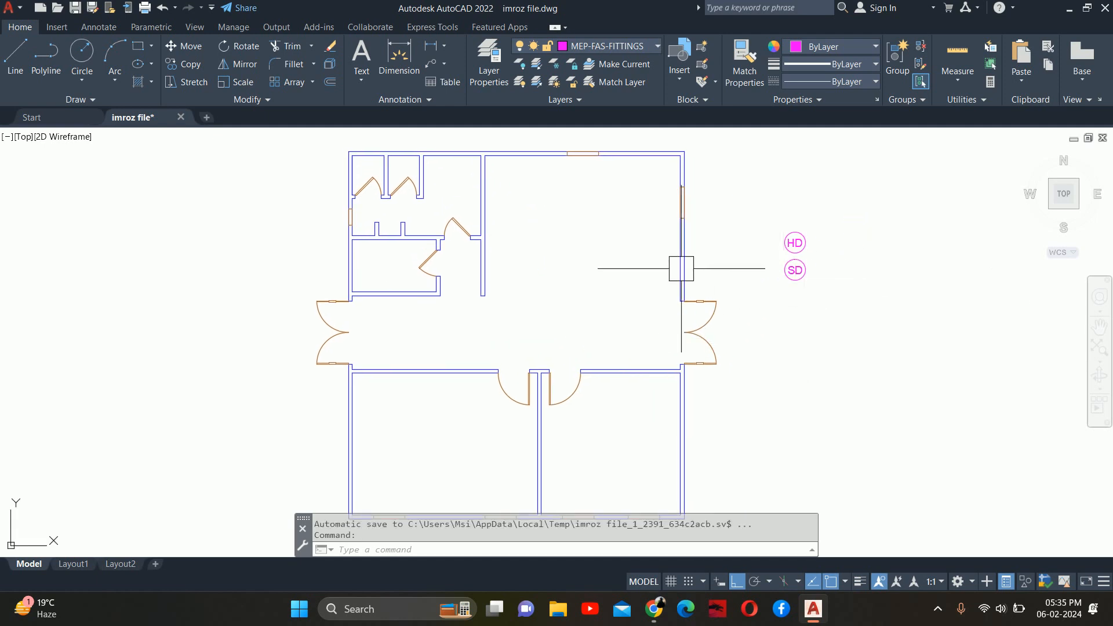
middle_drag(634, 415, 607, 343)
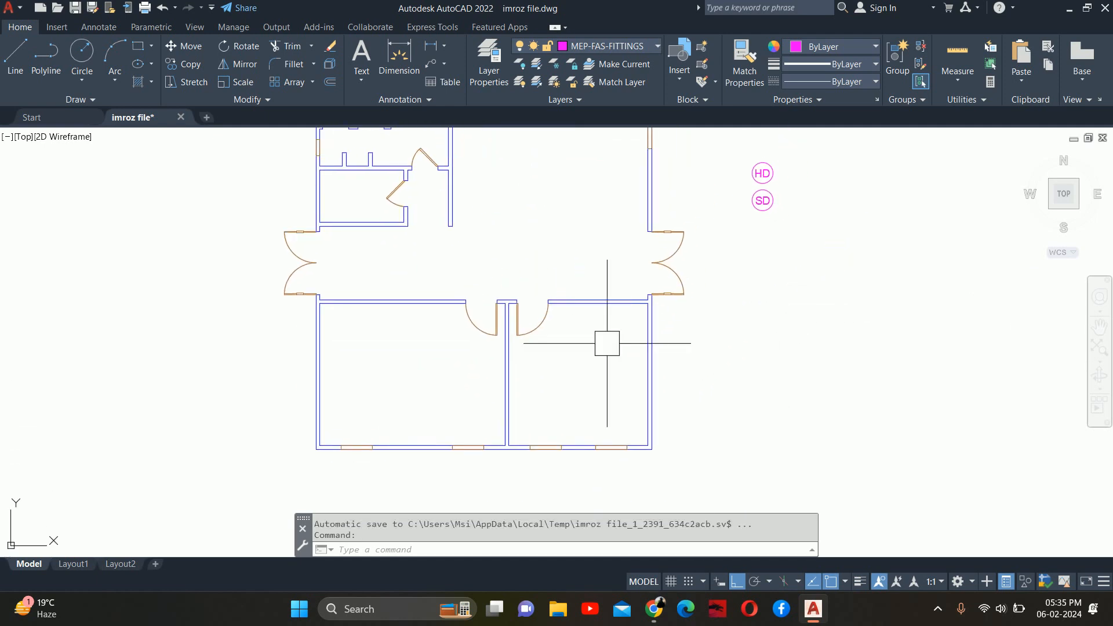
middle_drag(773, 269, 756, 295)
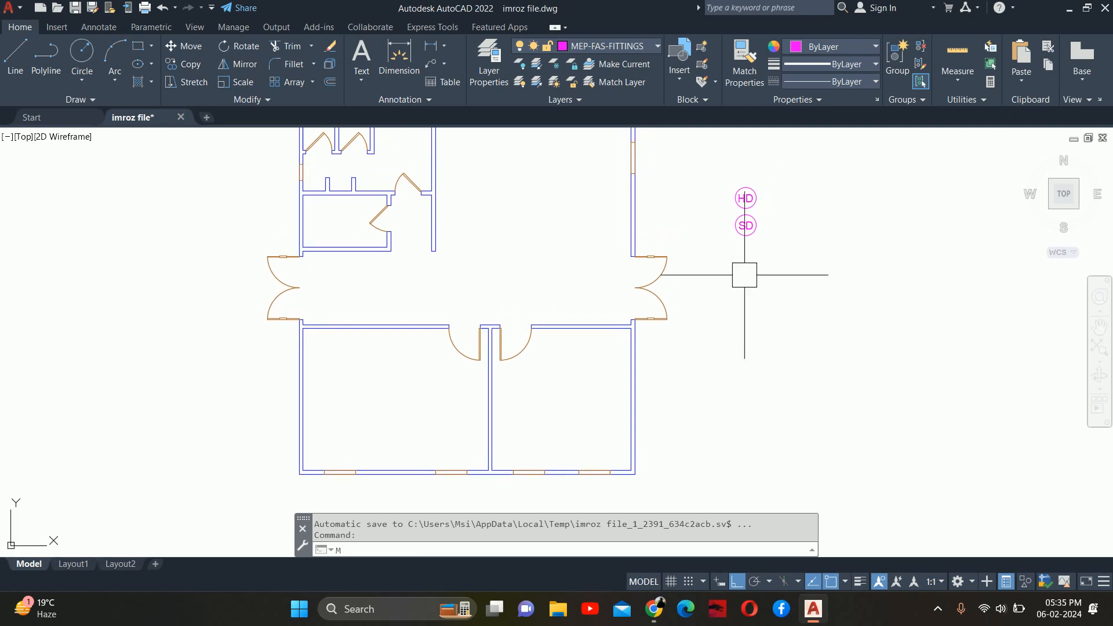
key(Return)
click(745, 226)
key(Return)
scroll(744, 225, up, 5)
click(718, 246)
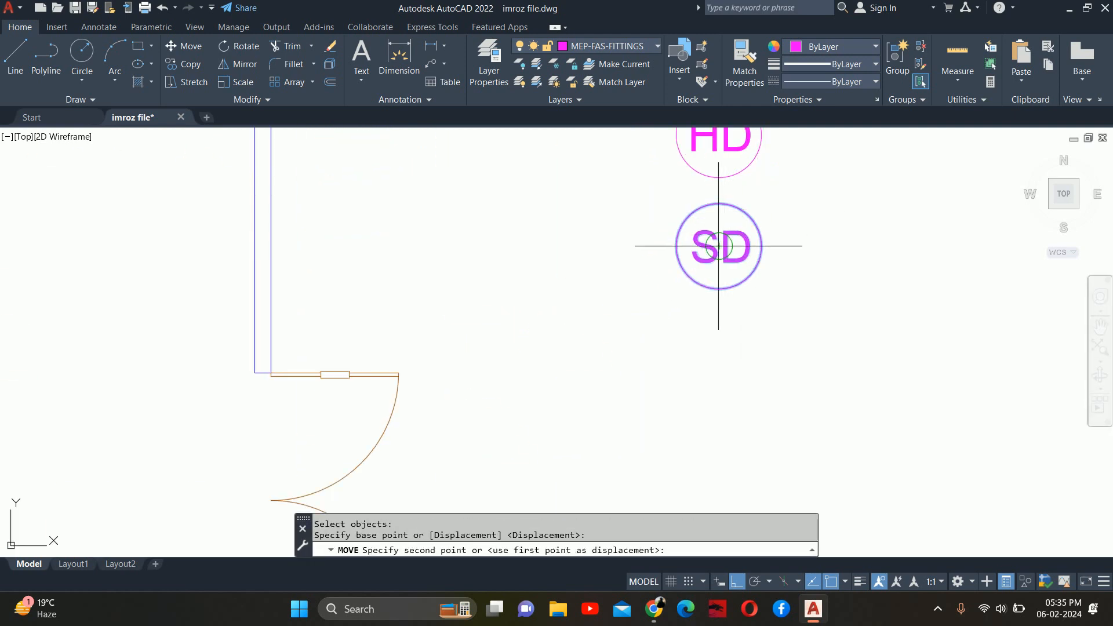
scroll(592, 363, down, 4)
middle_drag(580, 371, 655, 266)
middle_drag(602, 416, 669, 256)
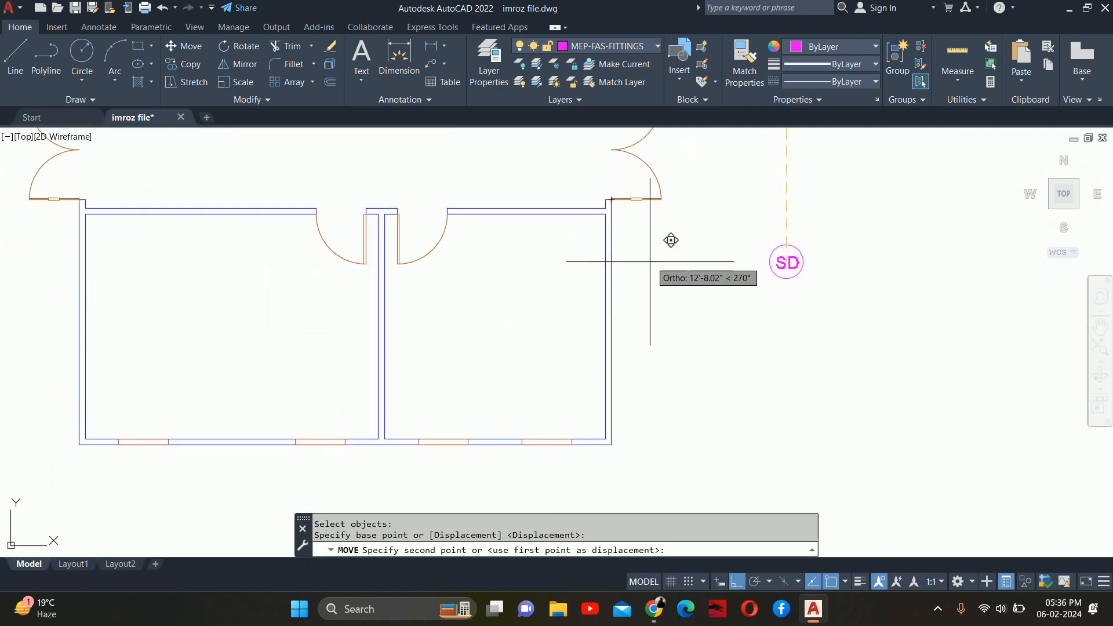
text(mtp)
key(Return)
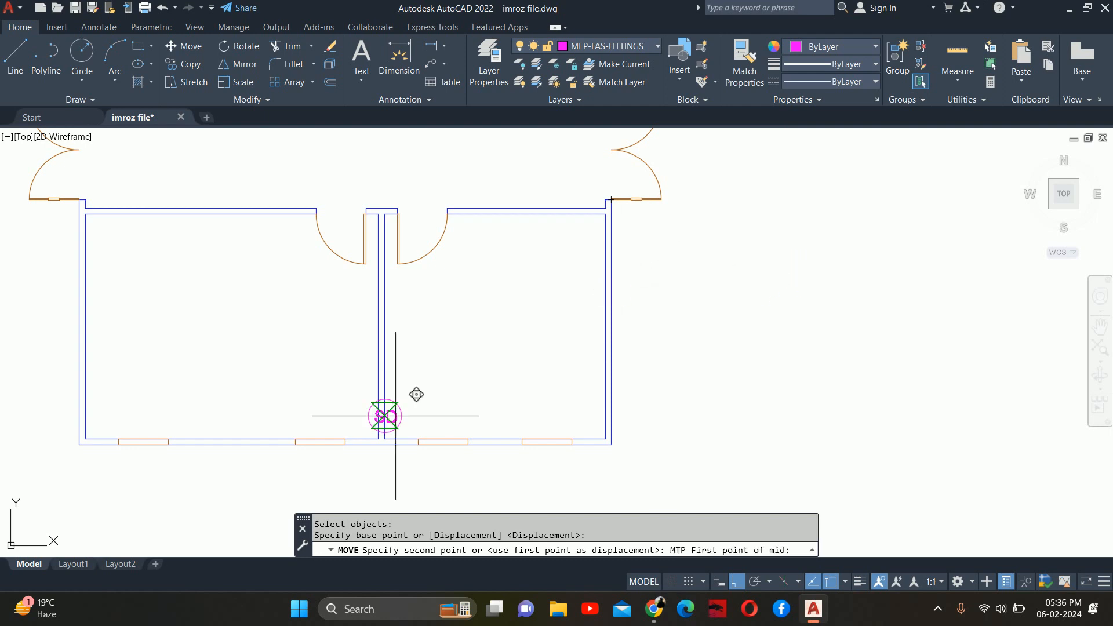
click(384, 438)
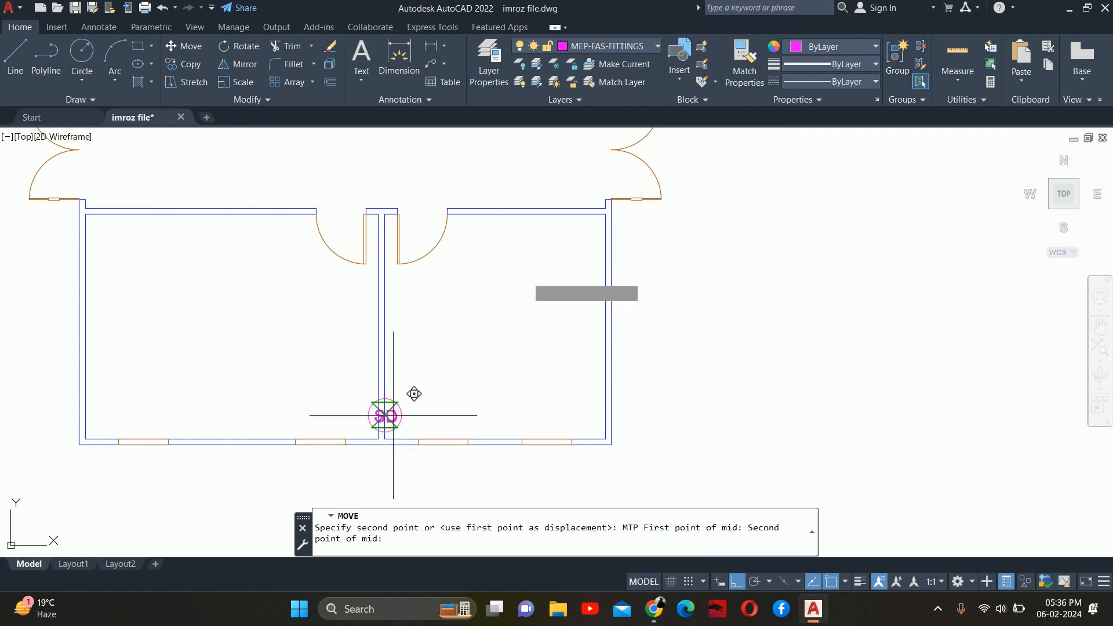
click(594, 222)
key(Escape)
key(Escape)
scroll(548, 290, down, 4)
middle_drag(549, 291, 552, 311)
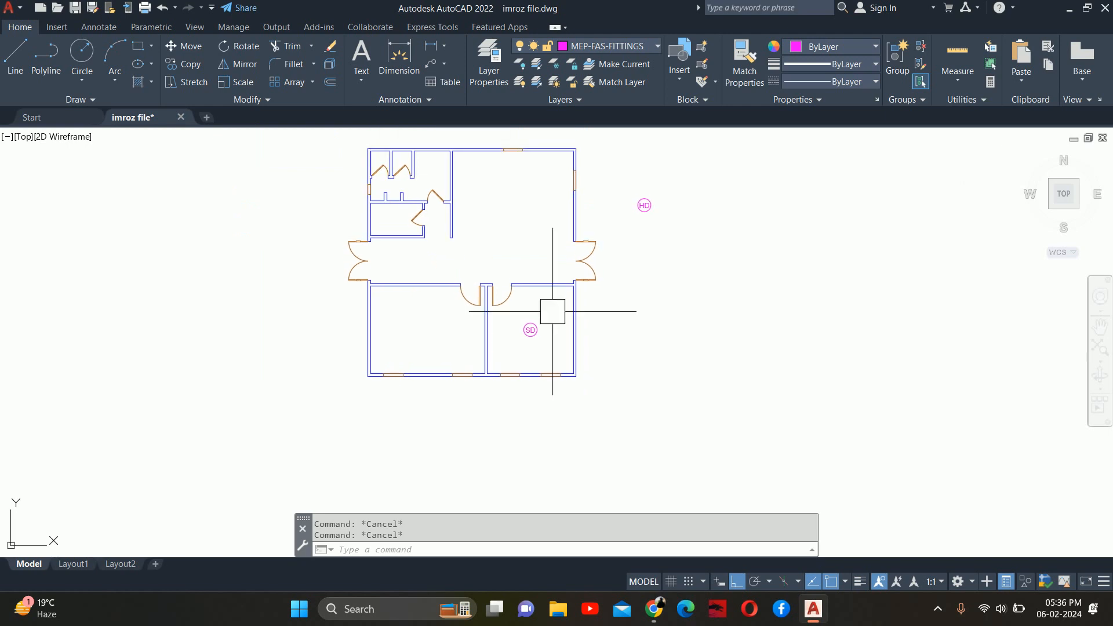
Copy the HD symbol by its centre onto the centre of the SD symbol in the lower-right room
text(c)
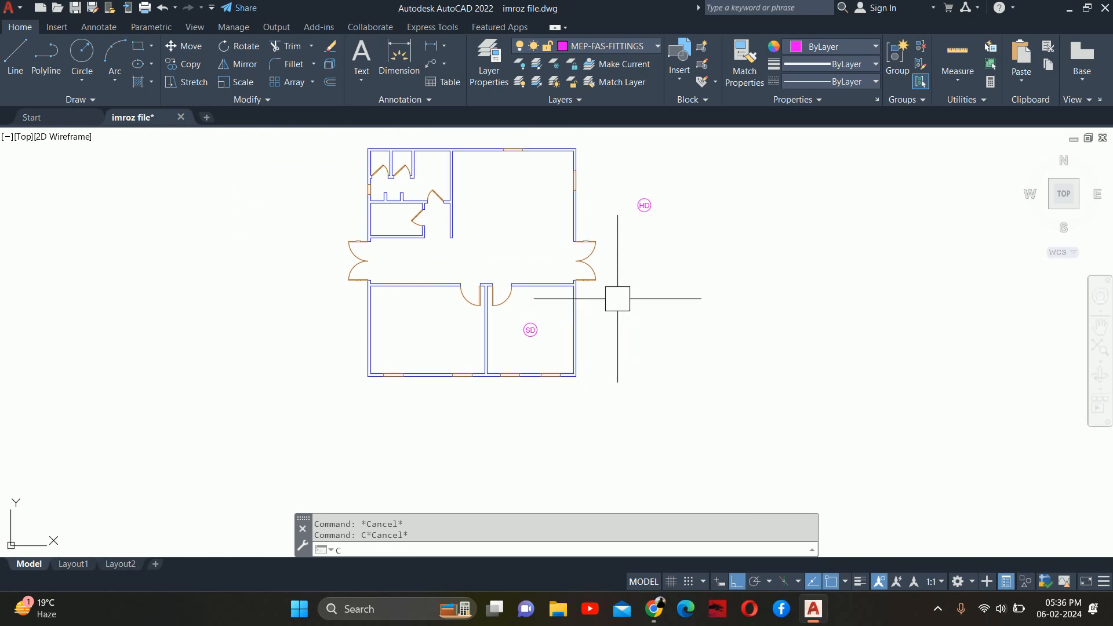
text(o)
key(Return)
click(643, 205)
scroll(643, 205, up, 8)
key(Return)
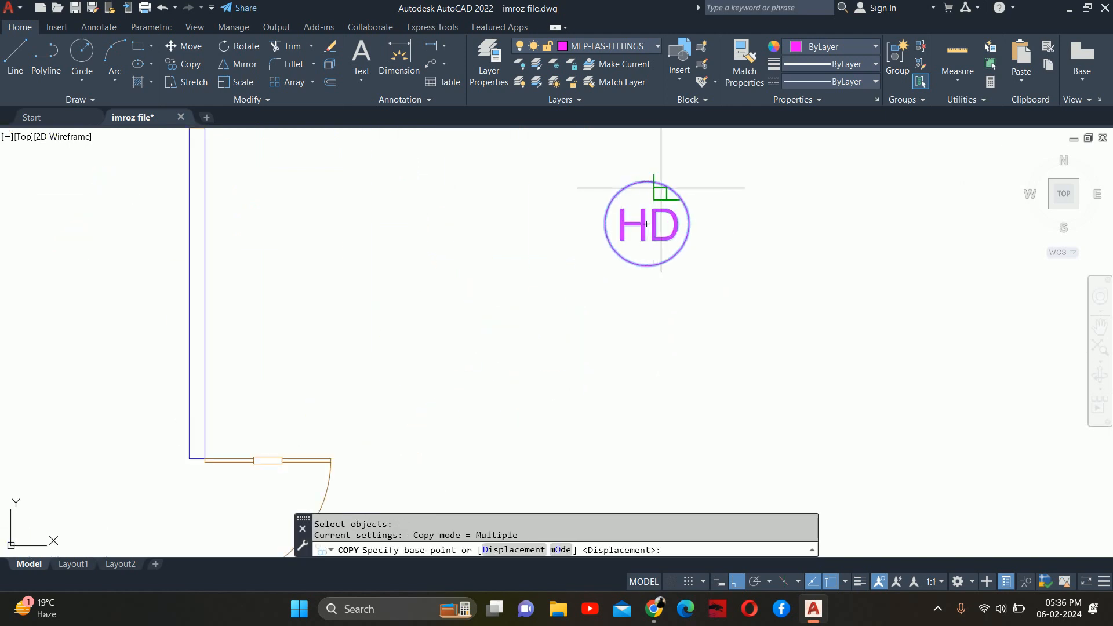
click(646, 223)
scroll(697, 241, down, 4)
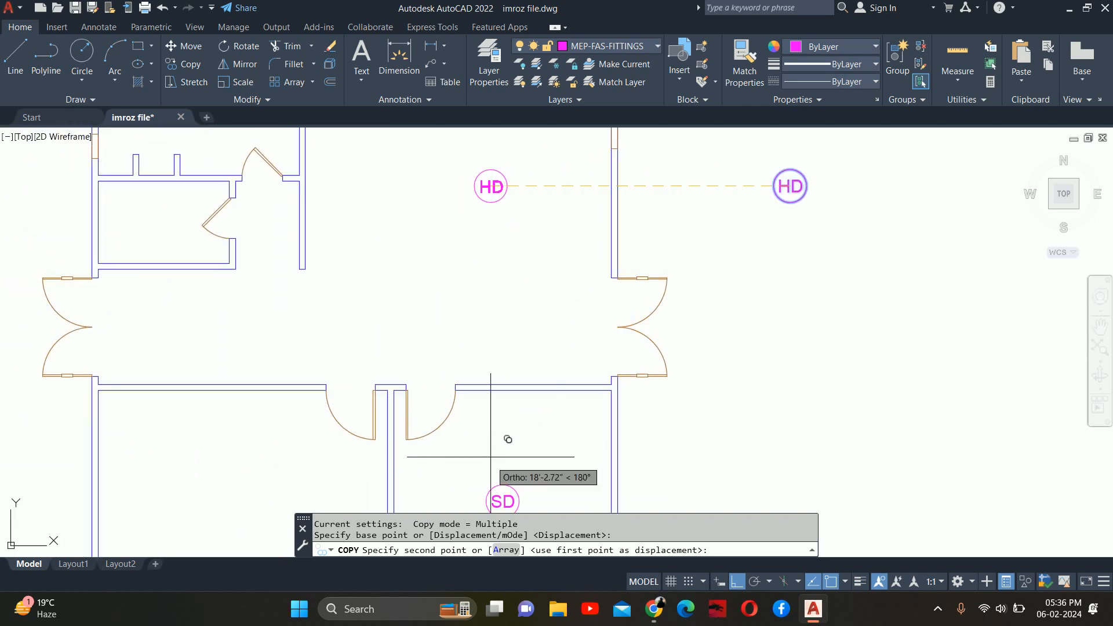
middle_drag(499, 460, 526, 343)
scroll(526, 343, up, 4)
click(542, 373)
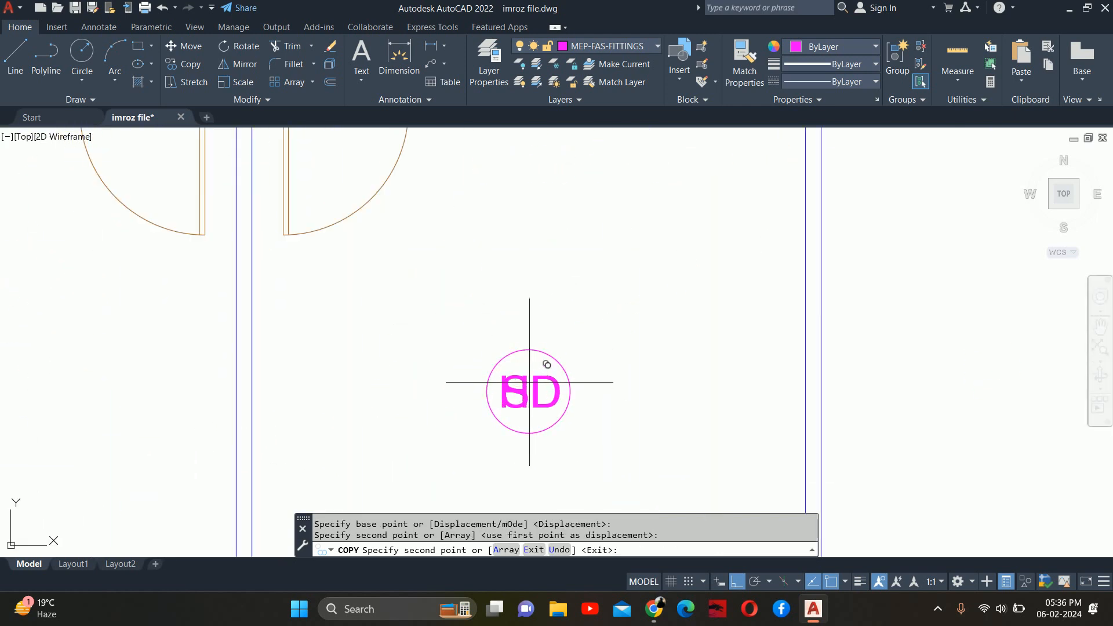
key(Escape)
key(Escape)
scroll(558, 352, down, 4)
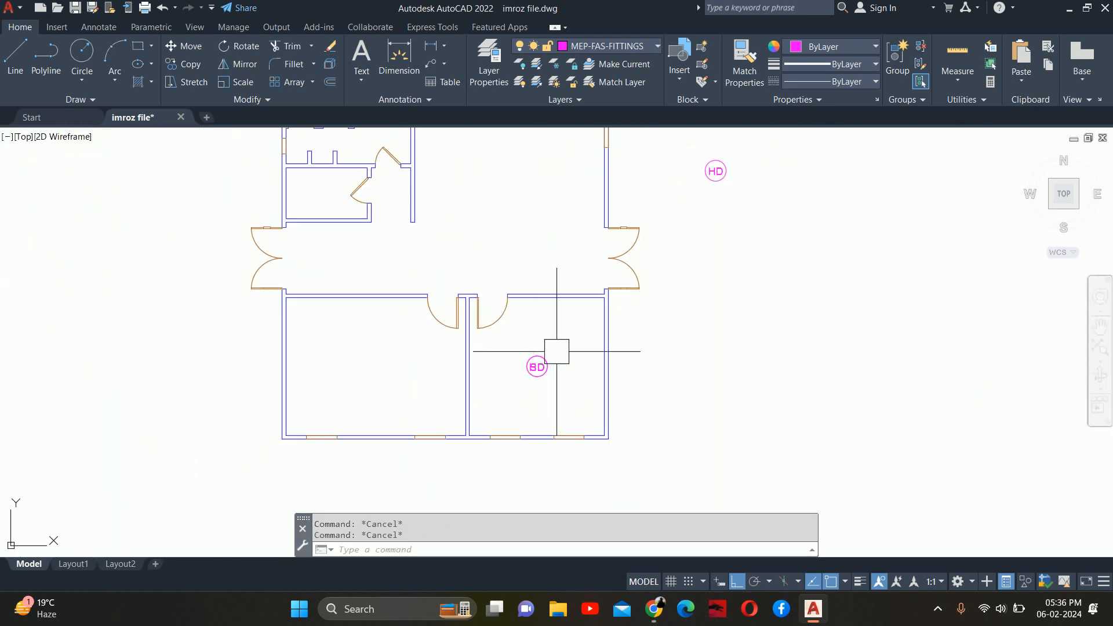
Measure the lower-right room's east wall with a linear dimension preview, without placing the dimension
text(DIMLI)
key(Return)
scroll(601, 340, up, 4)
key(Return)
click(619, 345)
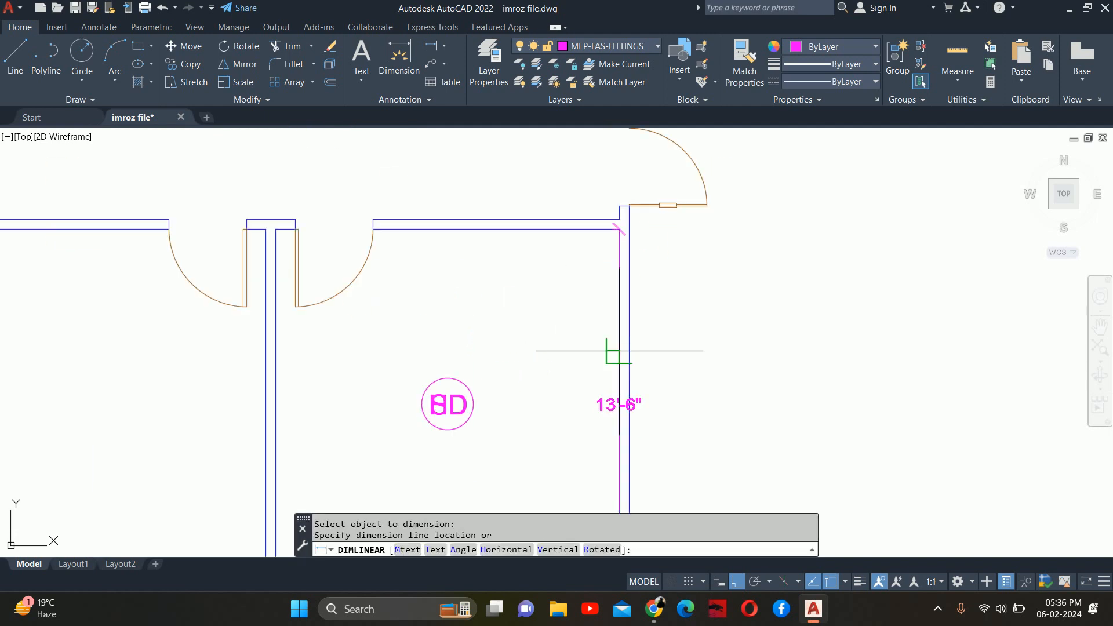
key(Escape)
key(Escape)
scroll(579, 342, down, 4)
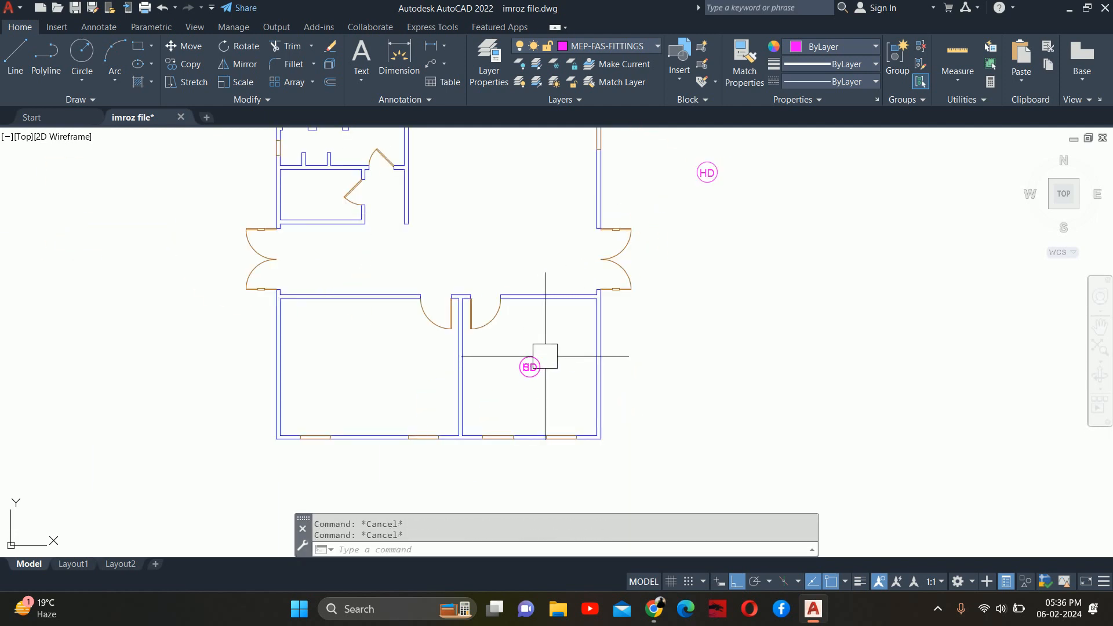
Move the HD symbol in the lower-right room straight up by 36 inches from the room's centre
text(M)
scroll(521, 358, up, 3)
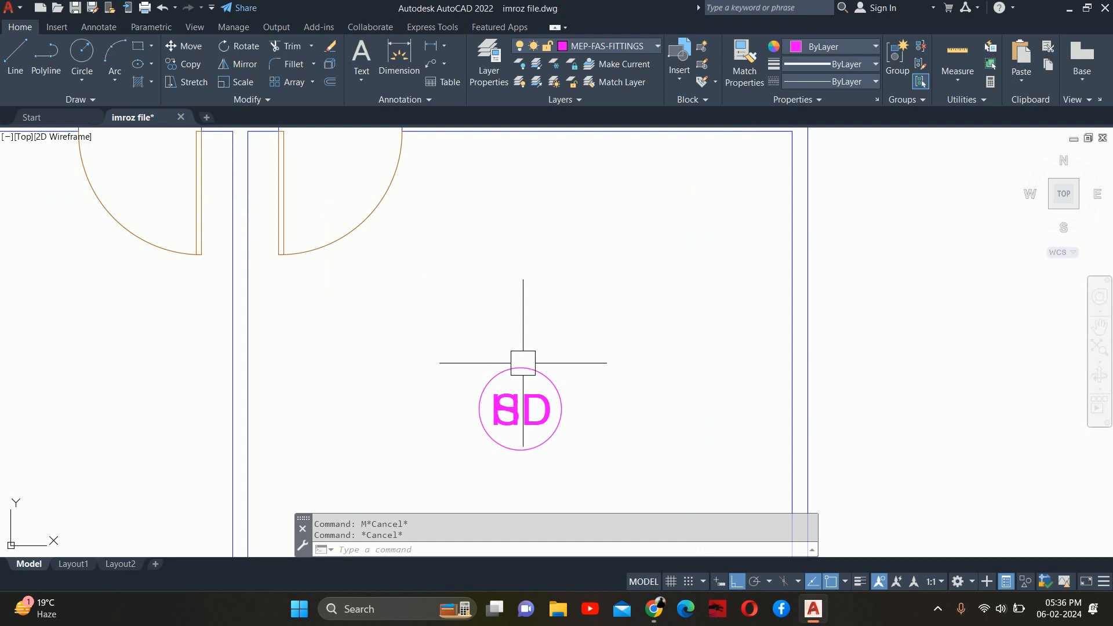
key(Return)
click(550, 382)
key(Return)
click(582, 383)
scroll(611, 313, down, 3)
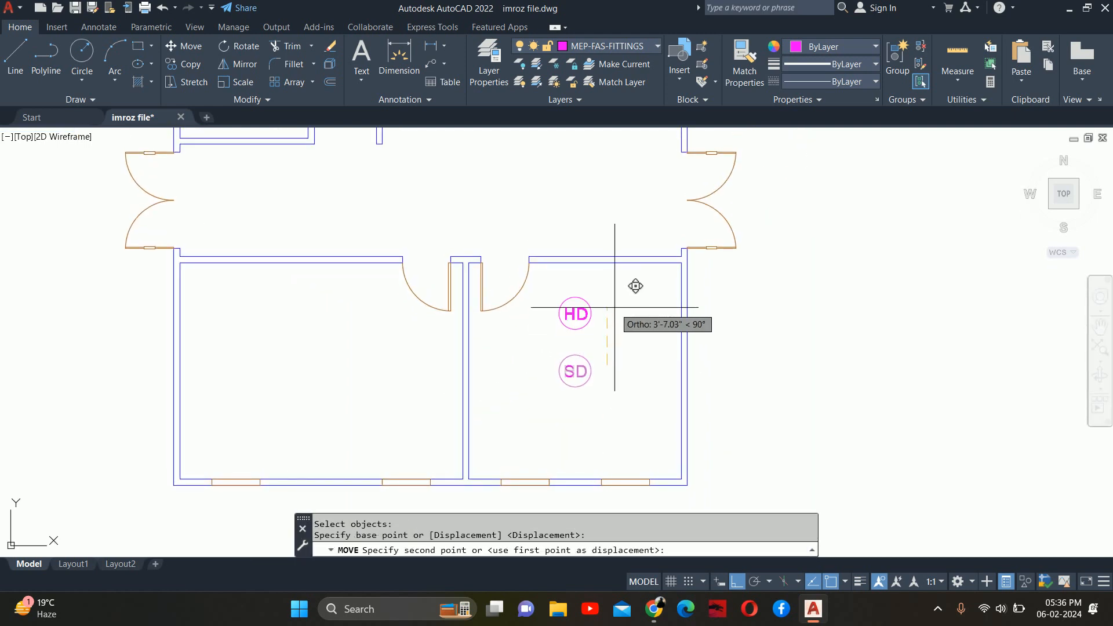
text(6)
key(Return)
key(Escape)
key(Escape)
Move the SD symbol in the lower-right room straight down by 36 inches from the room's centre
click(573, 370)
text(M)
key(Return)
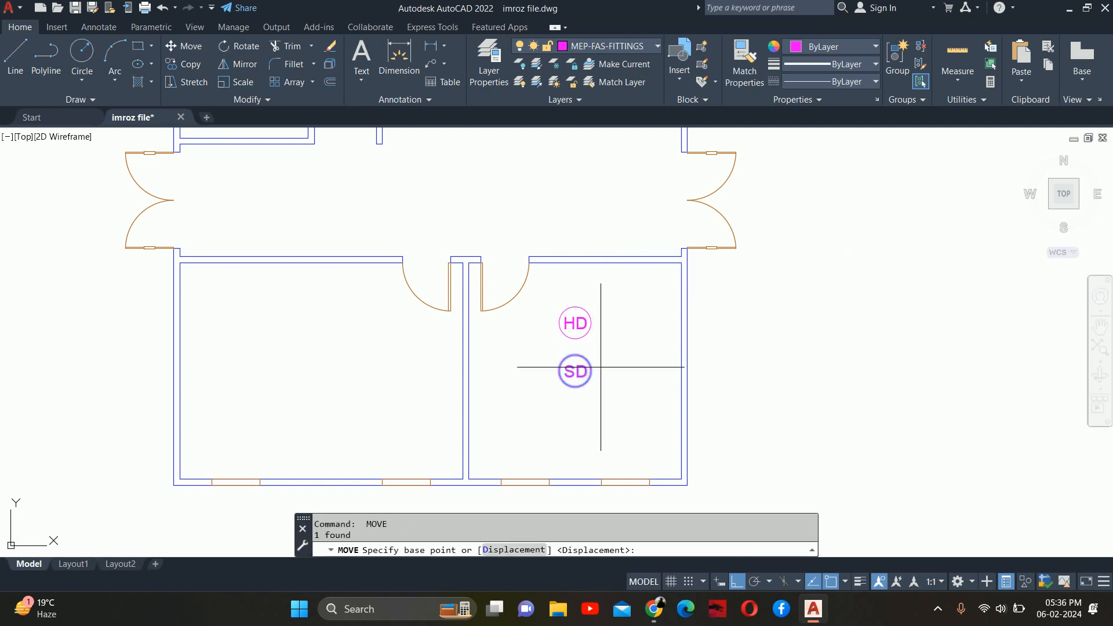
click(574, 368)
text(36)
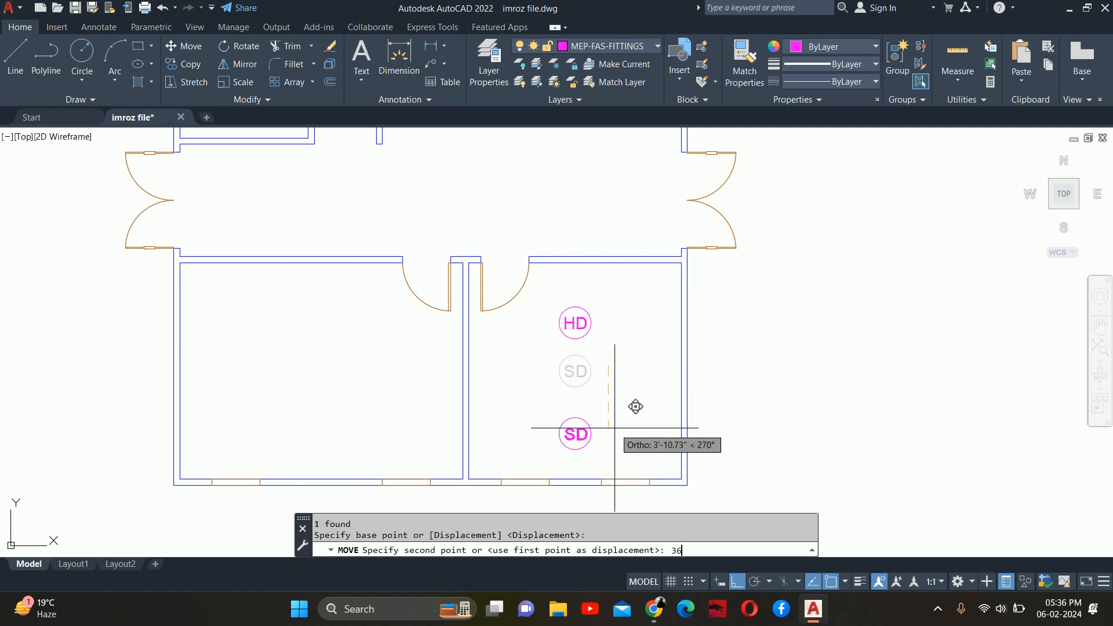
key(Return)
key(Escape)
key(Escape)
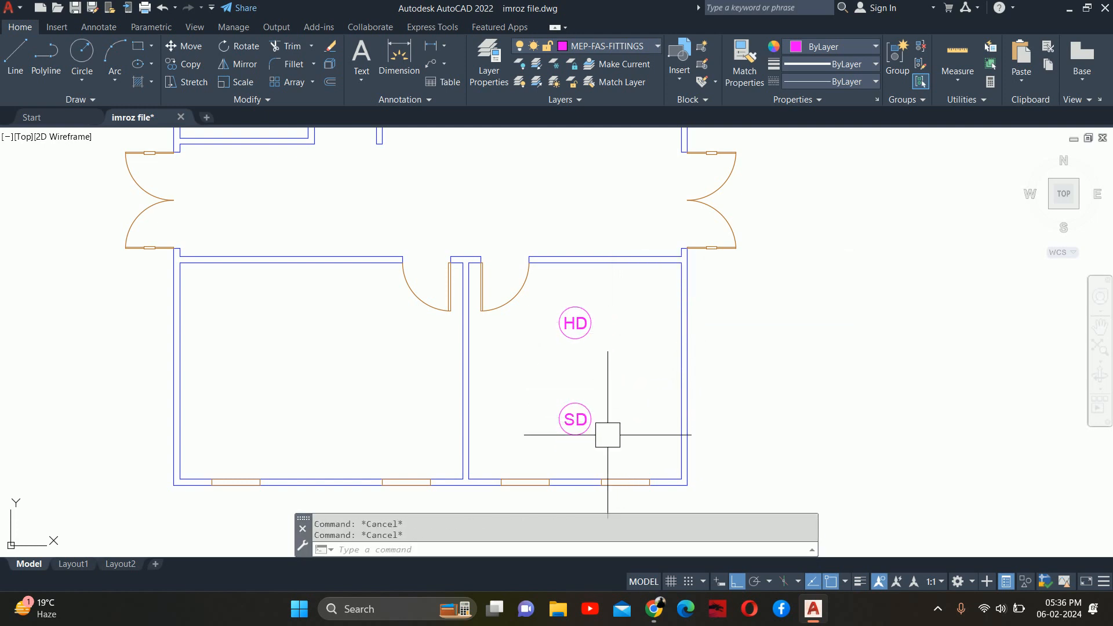
middle_drag(589, 385, 661, 364)
text(C)
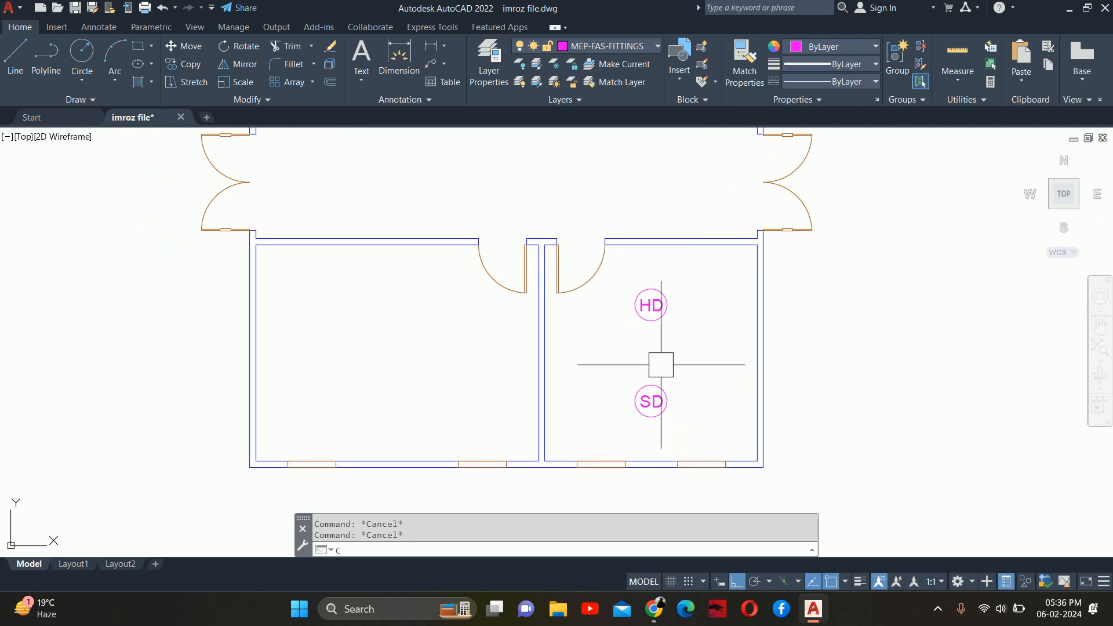
text(O)
key(Return)
click(647, 336)
key(Return)
click(651, 305)
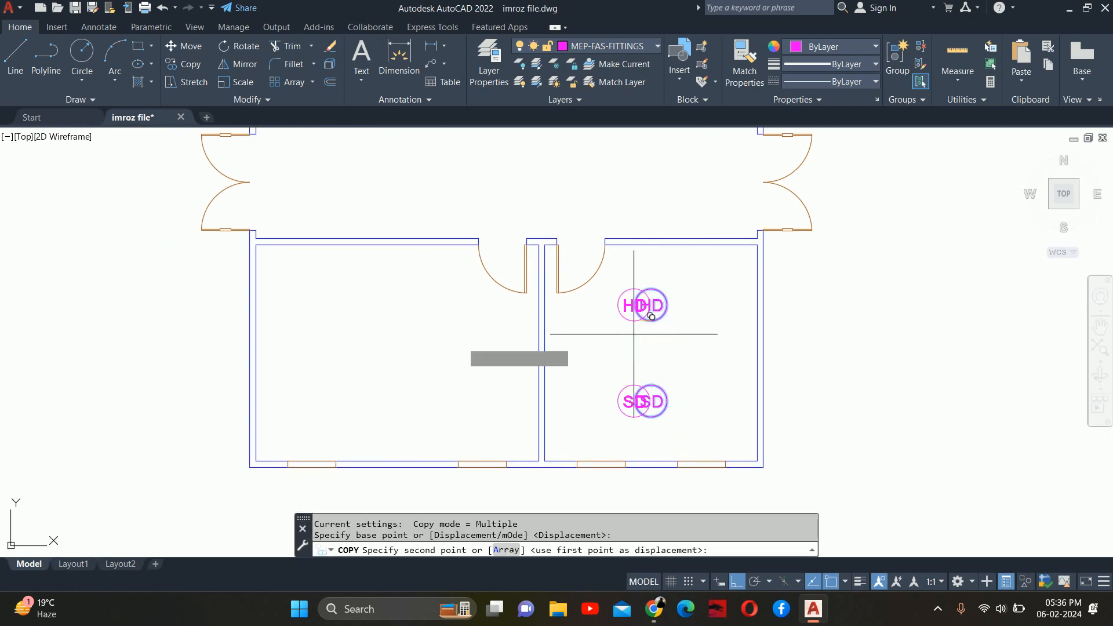
key(Escape)
Copy the HD and SD pair horizontally into the lower-left room, aligned with the midpoint of its bottom wall
key(Return)
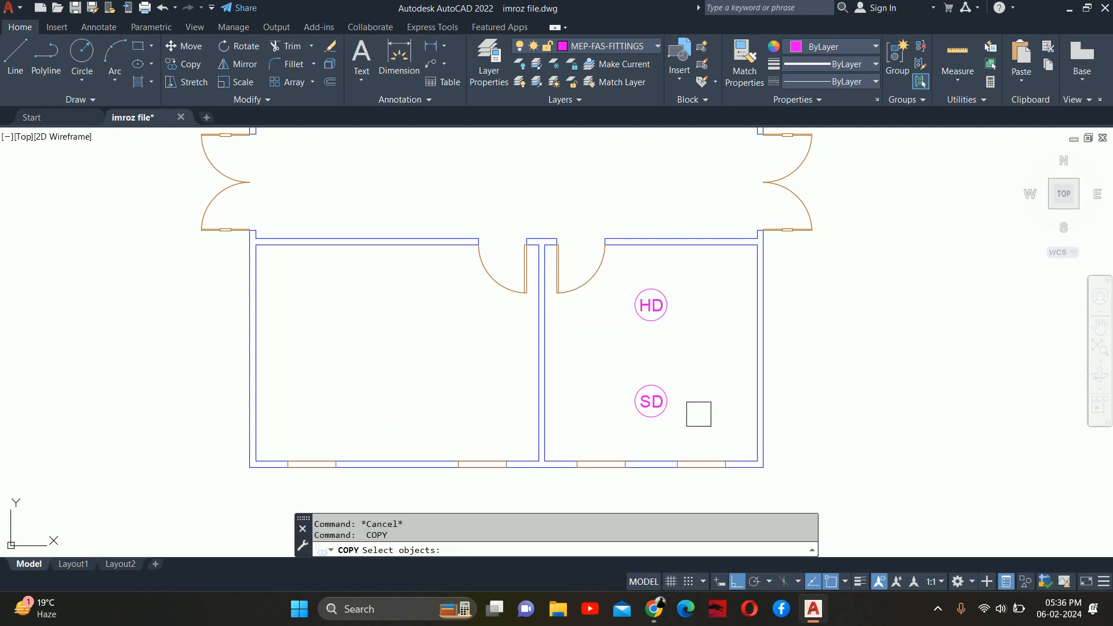
key(Return)
scroll(647, 291, up, 2)
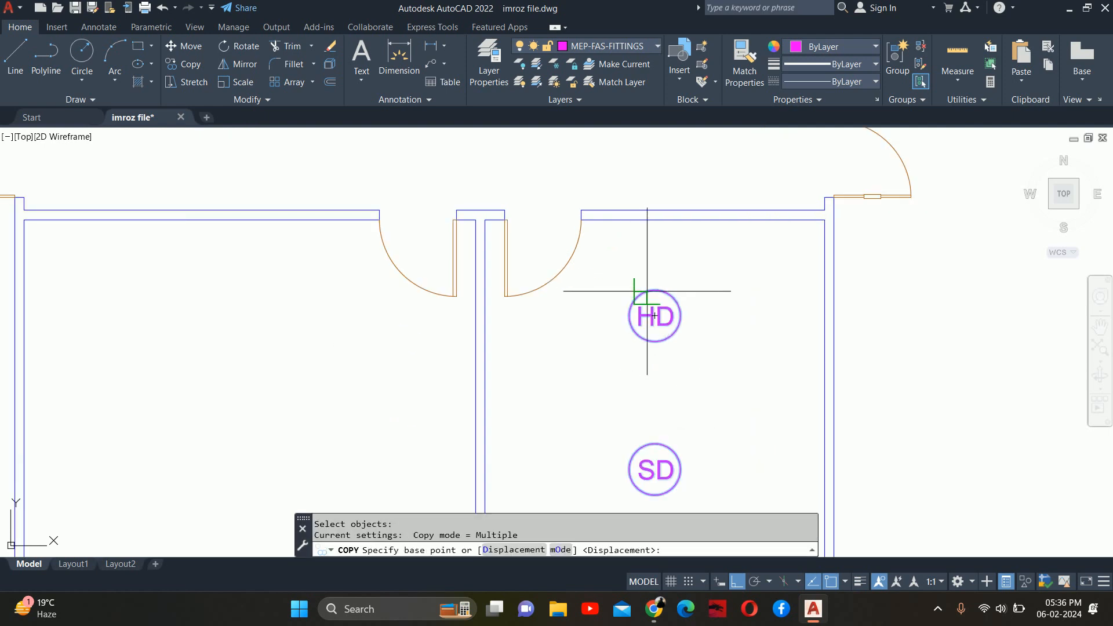
click(654, 291)
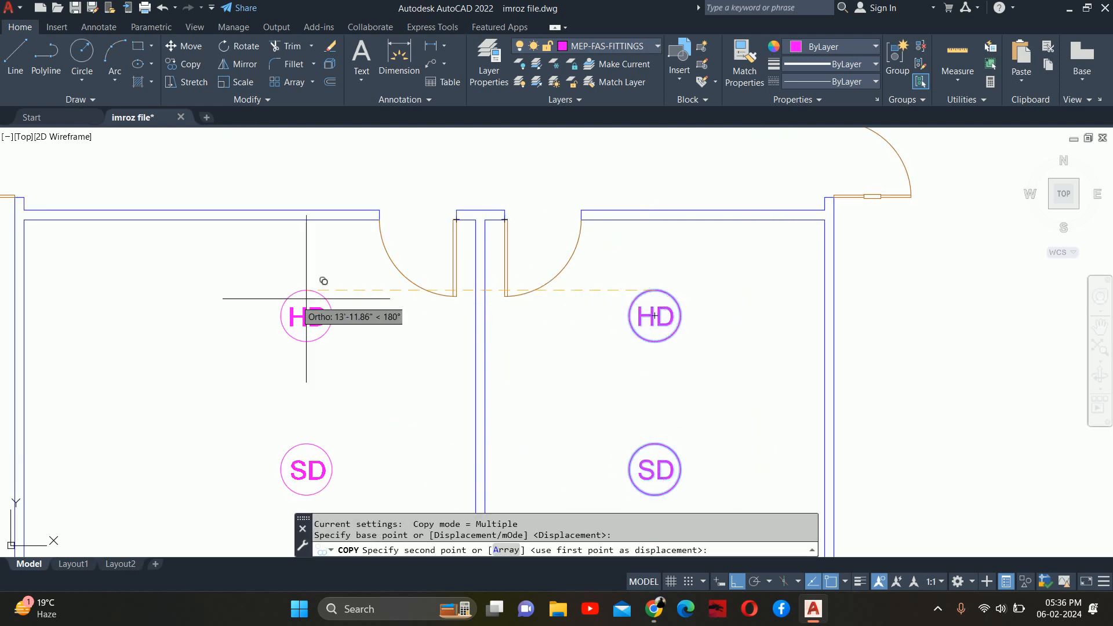
middle_drag(308, 290, 691, 311)
scroll(667, 277, down, 2)
scroll(666, 277, down, 2)
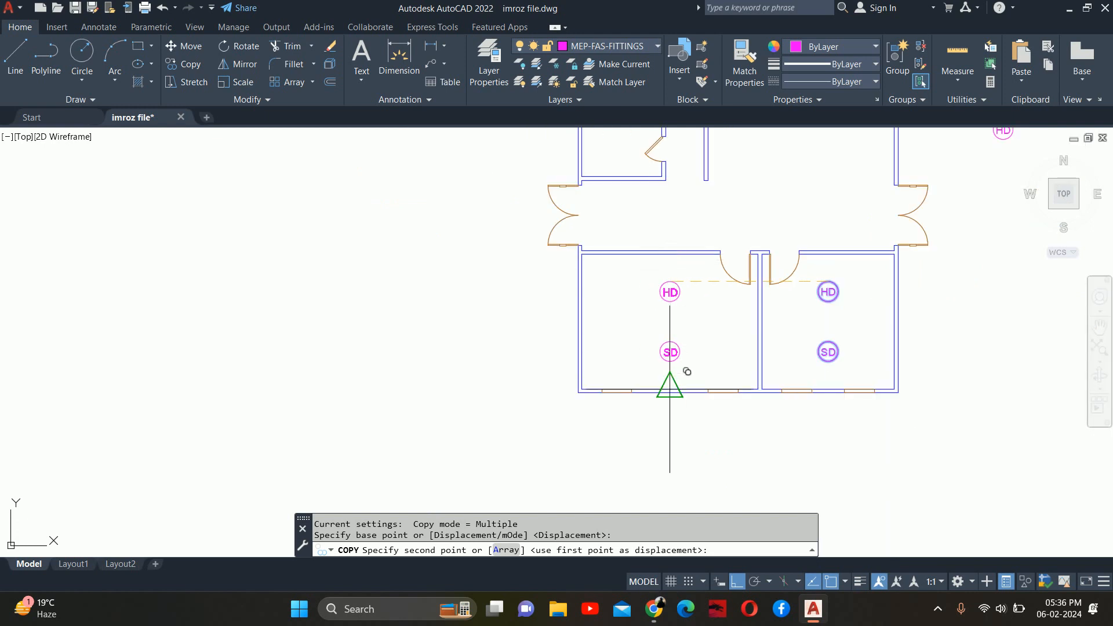
click(669, 282)
key(Escape)
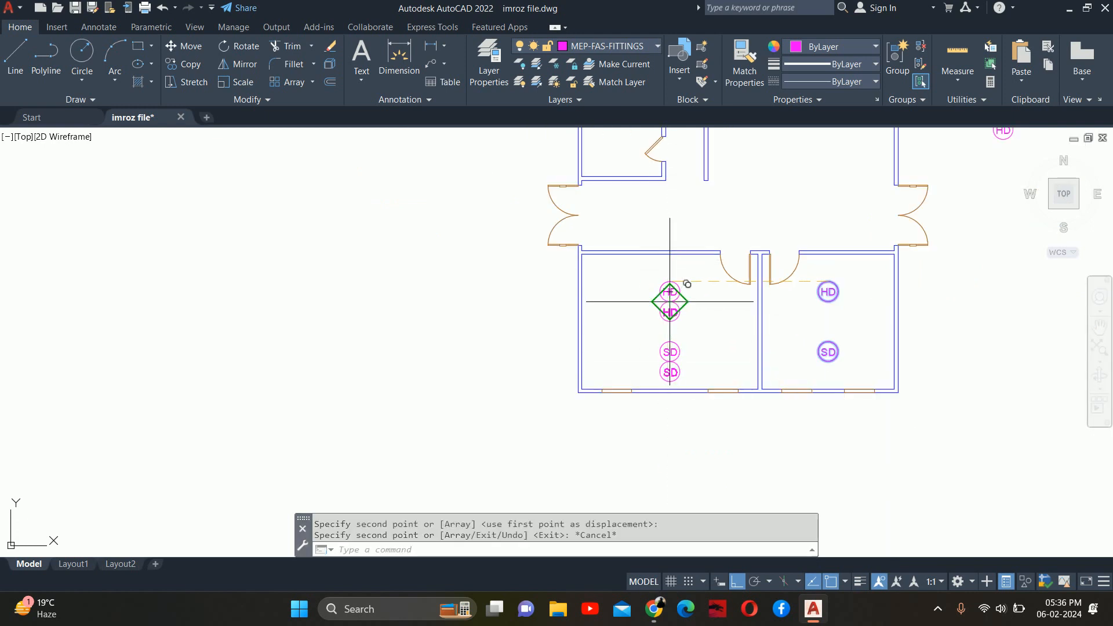
key(Escape)
scroll(670, 324, down, 2)
key(Escape)
middle_drag(670, 345, 621, 353)
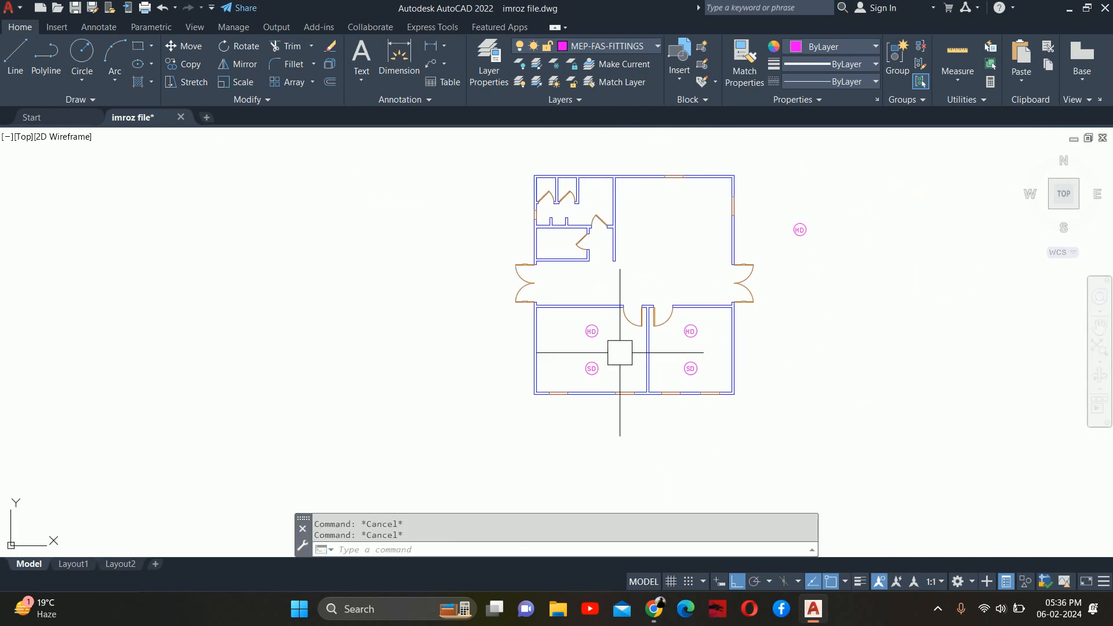
middle_drag(707, 336, 684, 344)
scroll(679, 355, up, 2)
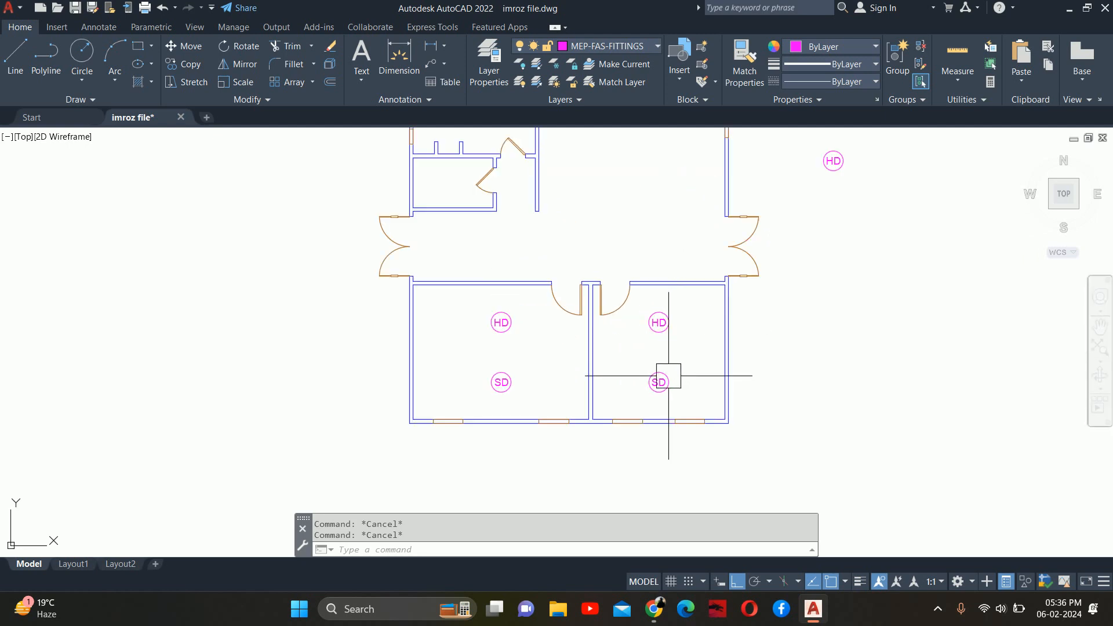
click(659, 380)
key(Escape)
scroll(665, 377, down, 2)
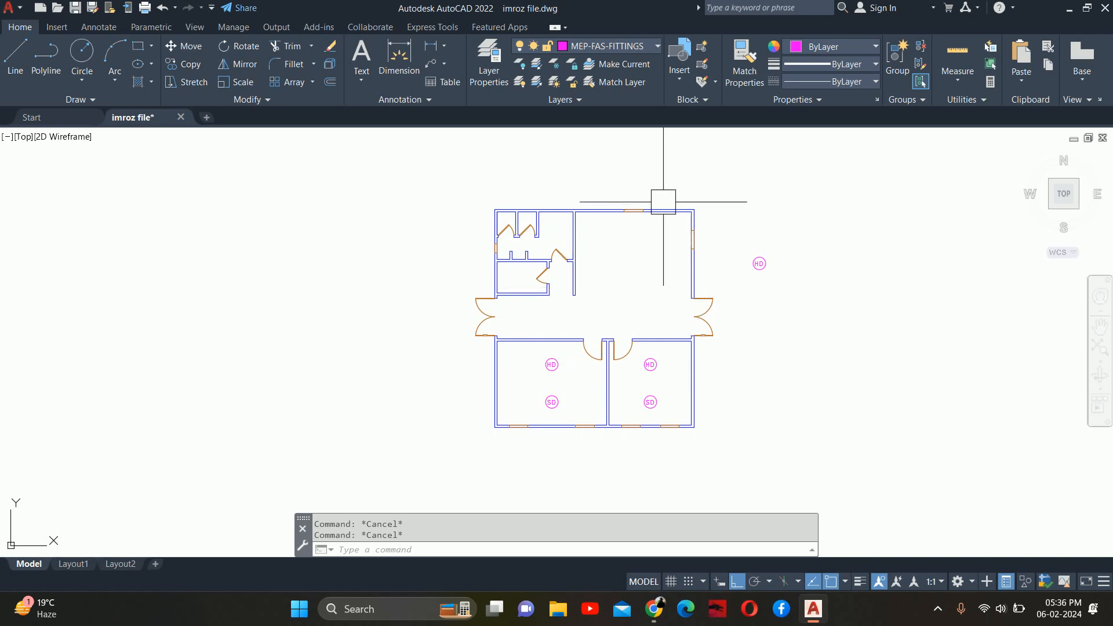
Copy the lower-right room's HD and SD pair into the large upper-right room, placing SD midway between the hall's southeast corner and the room's northwest corner
key(space)
click(654, 371)
scroll(651, 379, up, 2)
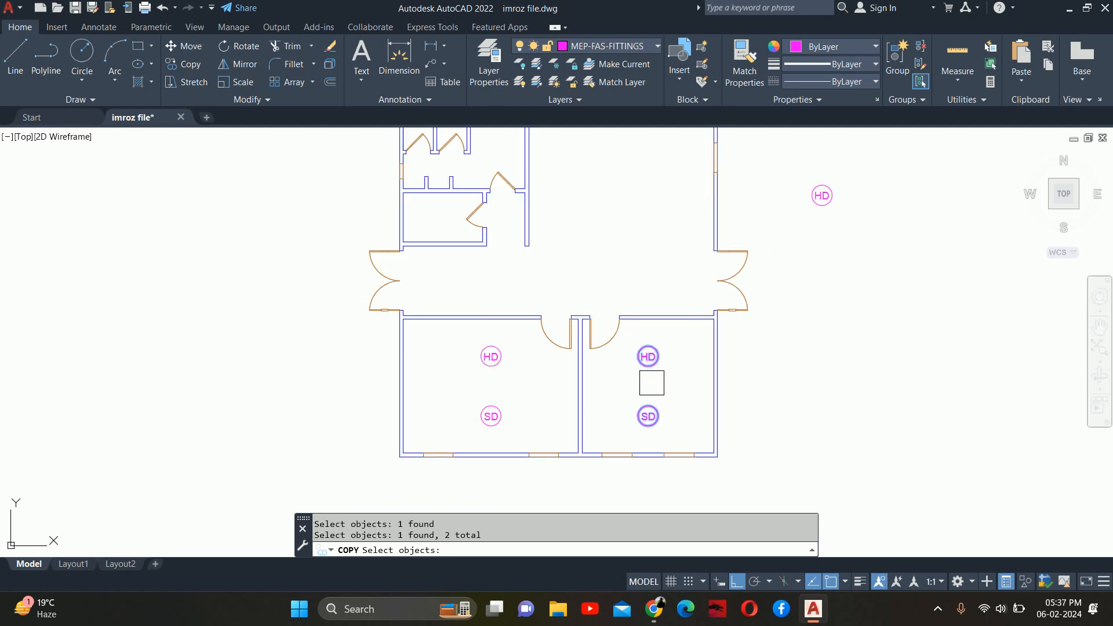
key(Return)
click(649, 416)
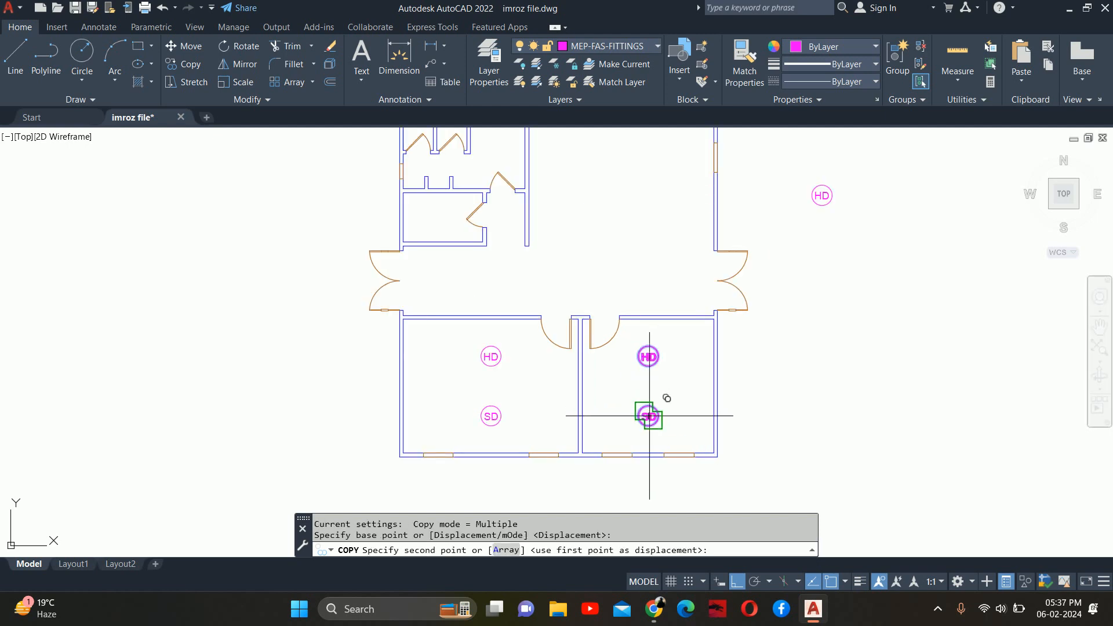
scroll(641, 400, down, 3)
scroll(637, 372, up, 2)
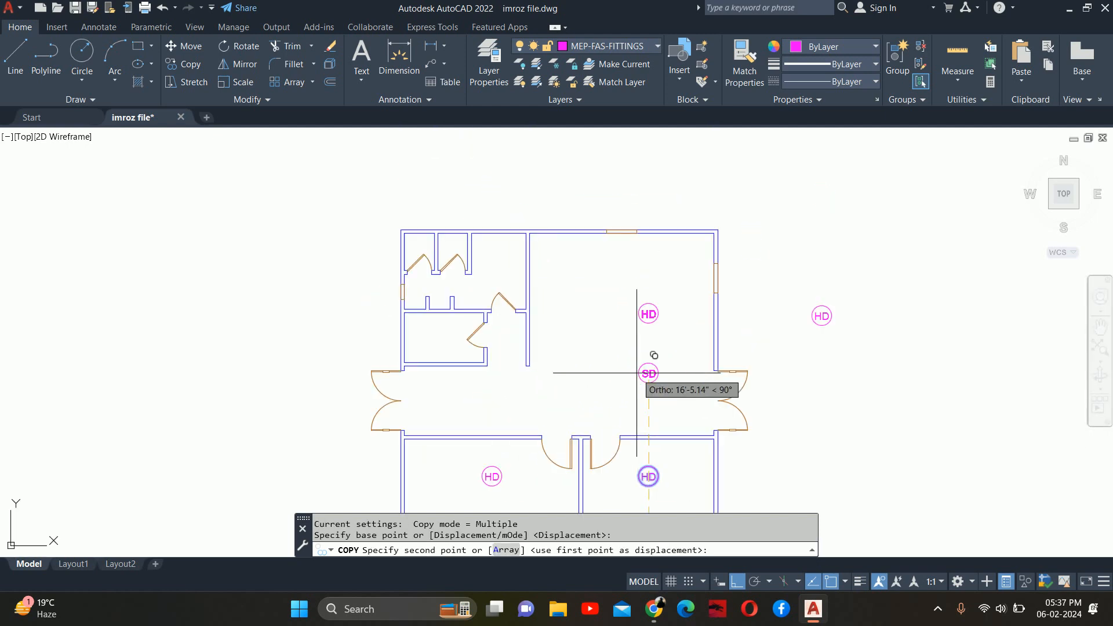
text(MTP)
key(Return)
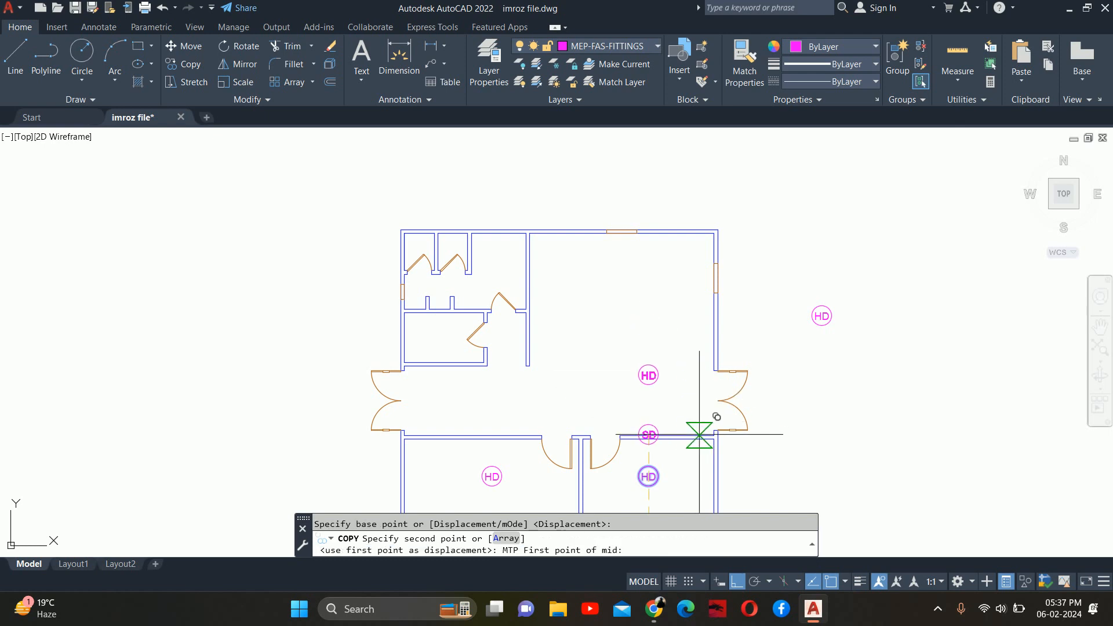
scroll(700, 432, up, 5)
click(748, 429)
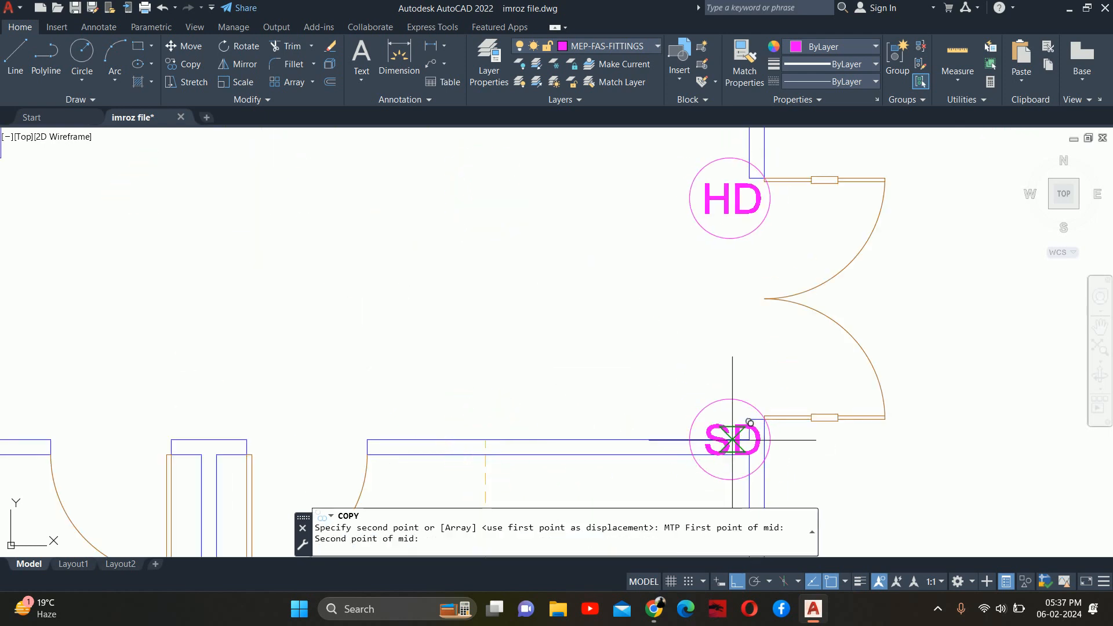
scroll(651, 415, down, 5)
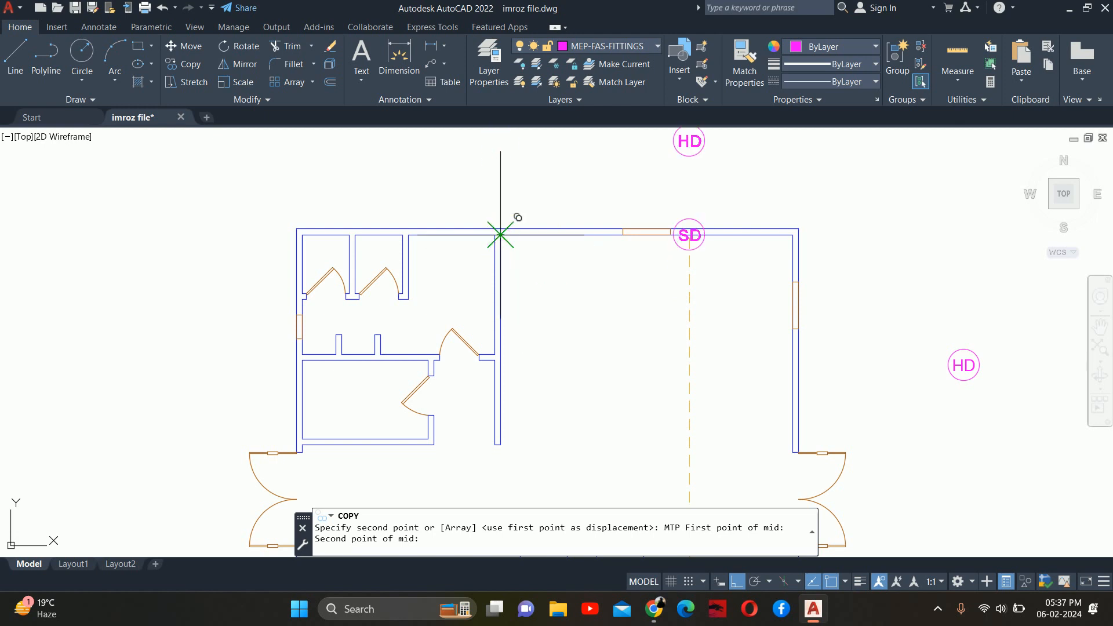
click(502, 232)
key(Escape)
Move the HD symbol in the large upper-right room horizontally west, close to the room's west partition wall
text(m)
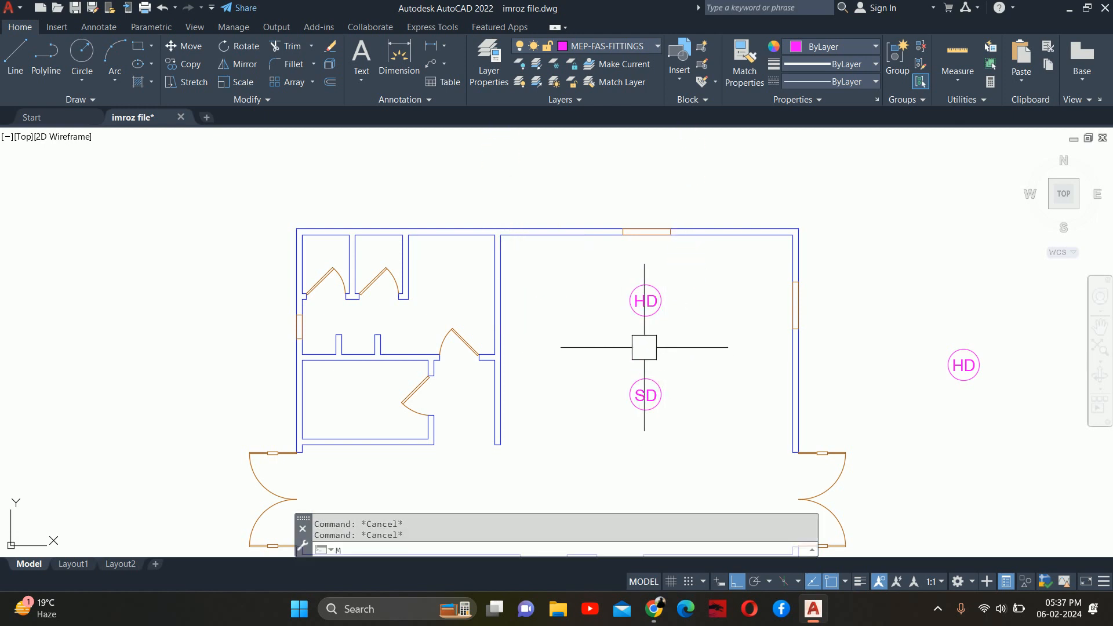
key(Return)
click(642, 299)
key(Return)
scroll(645, 300, up, 4)
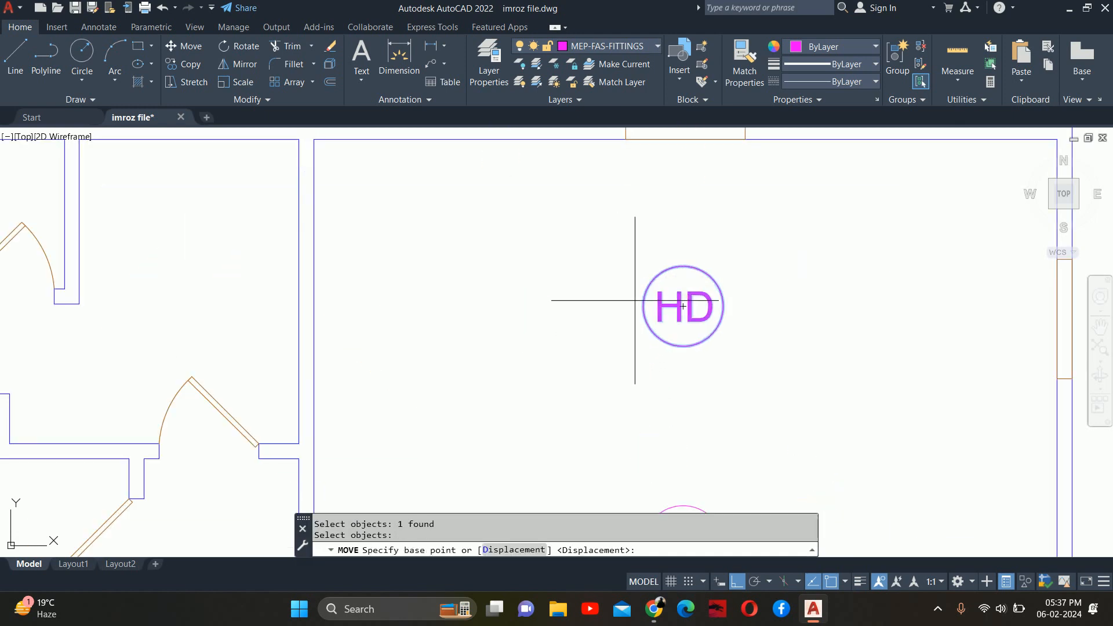
click(642, 292)
middle_drag(487, 377, 724, 338)
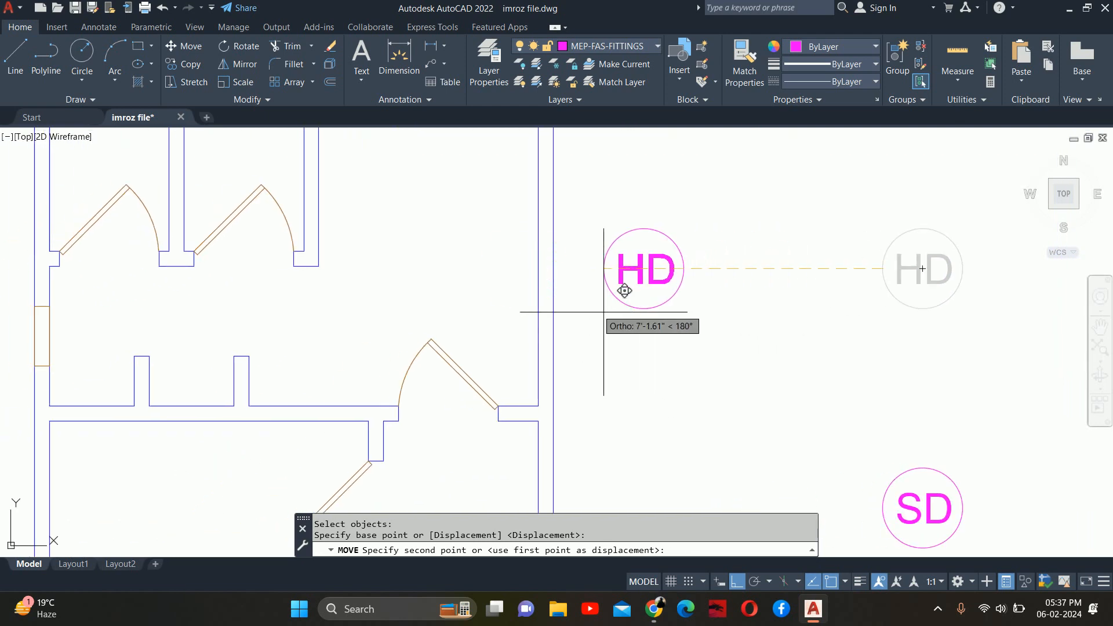
click(577, 298)
key(Escape)
key(Escape)
scroll(628, 331, down, 5)
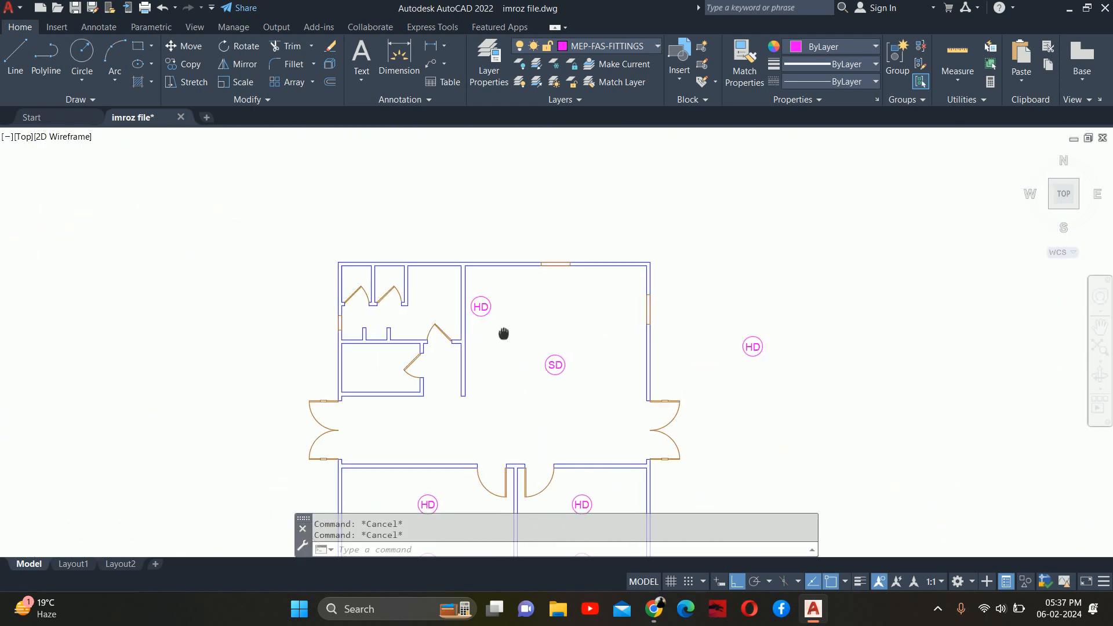
scroll(638, 380, up, 1)
middle_drag(619, 389, 634, 341)
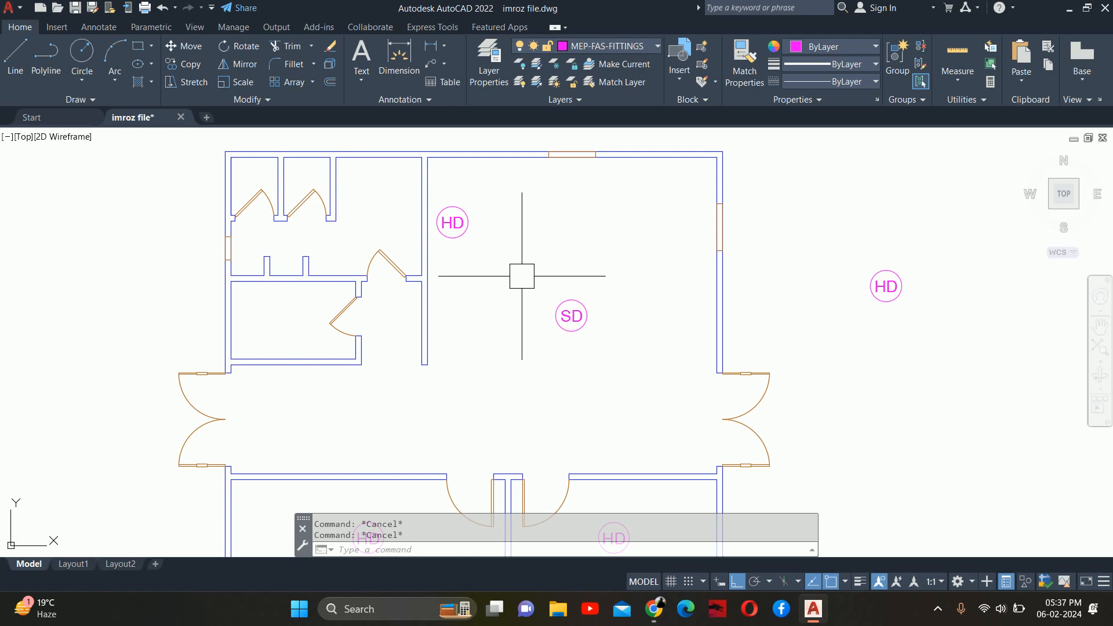
middle_drag(554, 266, 545, 264)
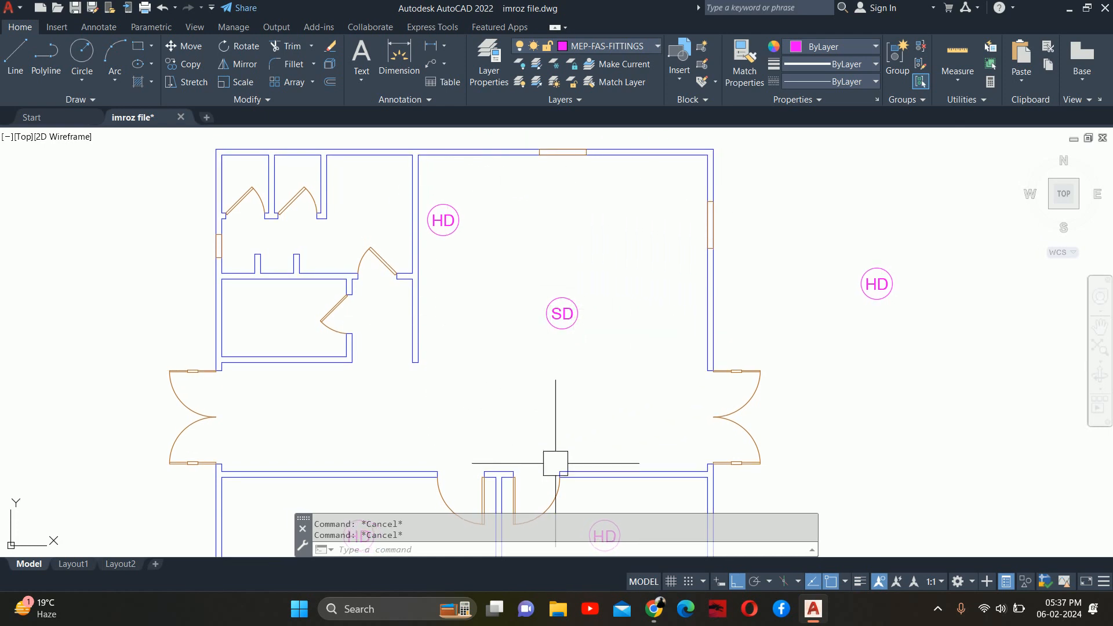
middle_drag(576, 394, 604, 319)
text(co)
key(Return)
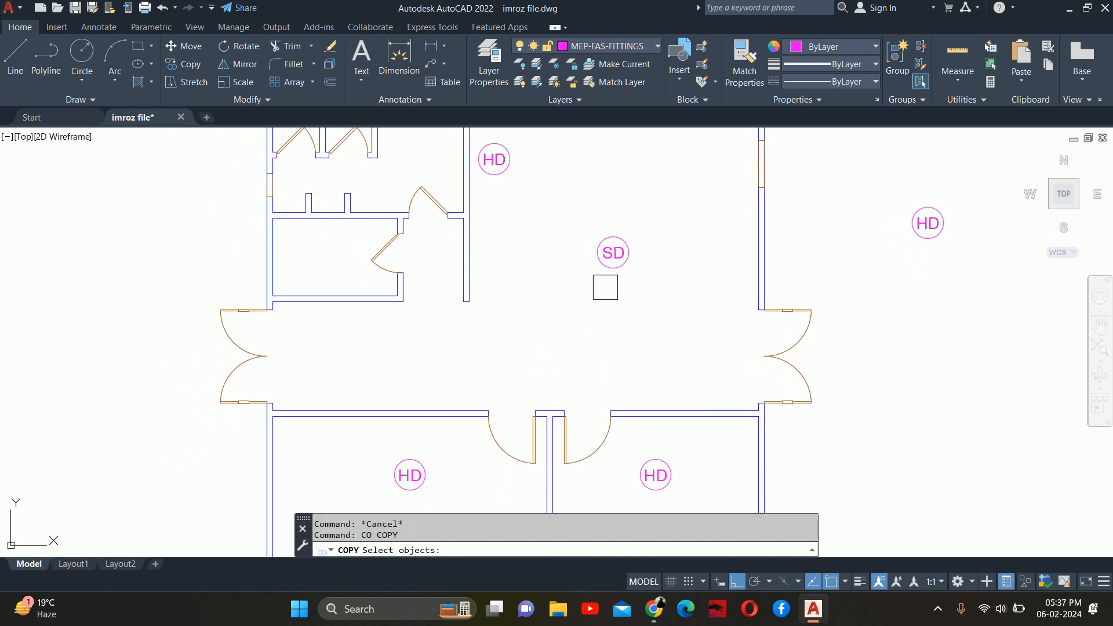
key(Return)
scroll(615, 255, up, 5)
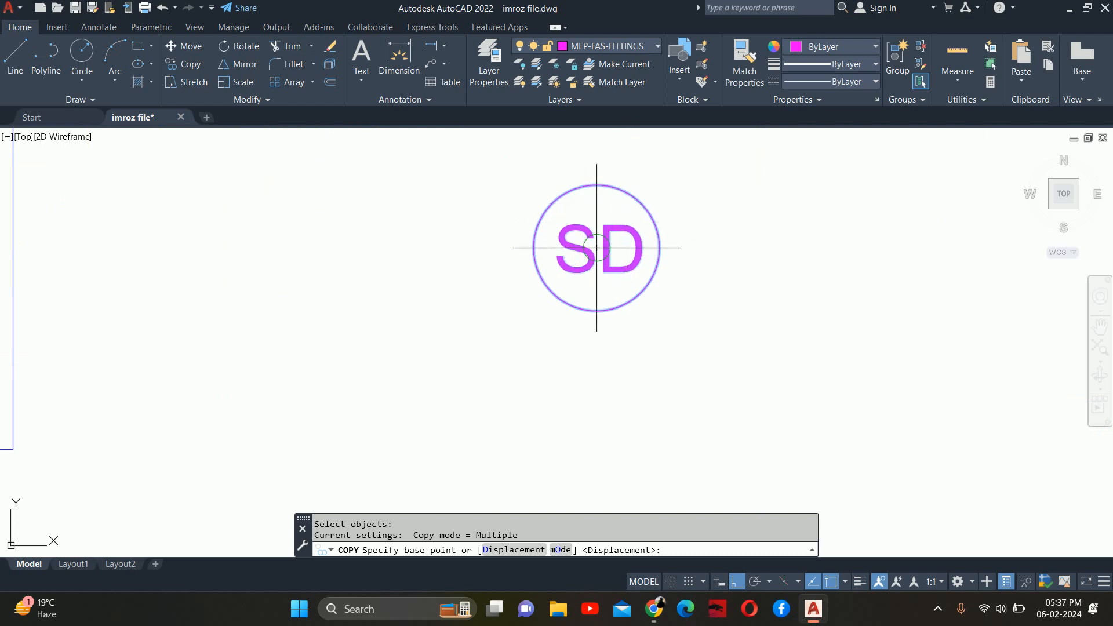
click(596, 248)
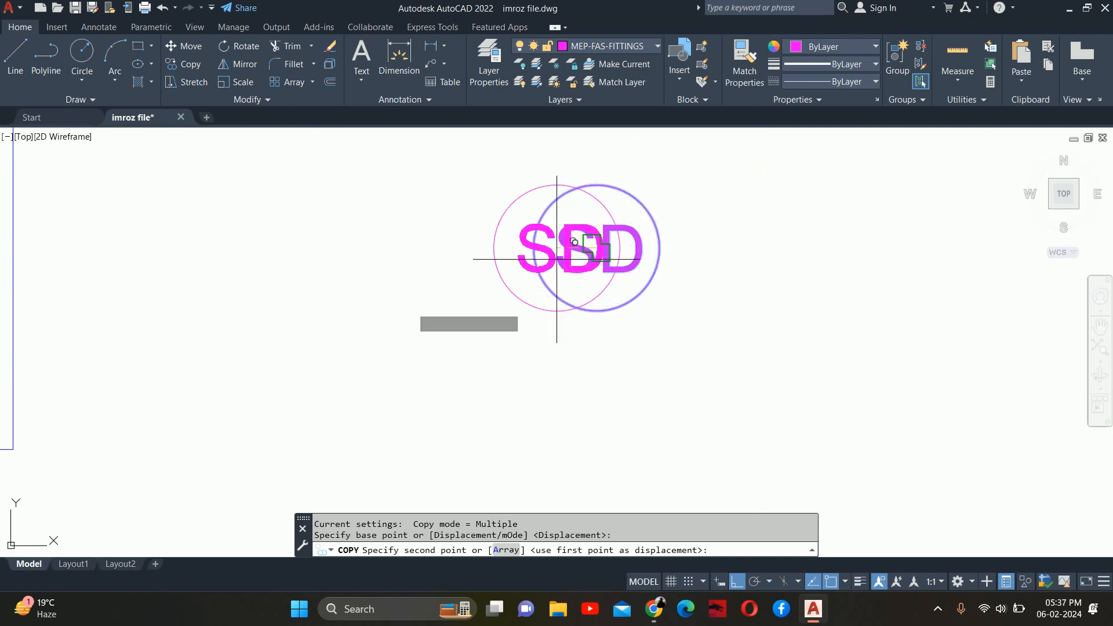
scroll(380, 342, down, 4)
middle_drag(376, 344, 686, 360)
scroll(537, 282, down, 2)
mouse_move(536, 282)
middle_down()
mouse_move(548, 345)
mouse_move(536, 218)
middle_up()
scroll(487, 256, up, 2)
middle_drag(538, 407, 546, 335)
scroll(558, 345, down, 2)
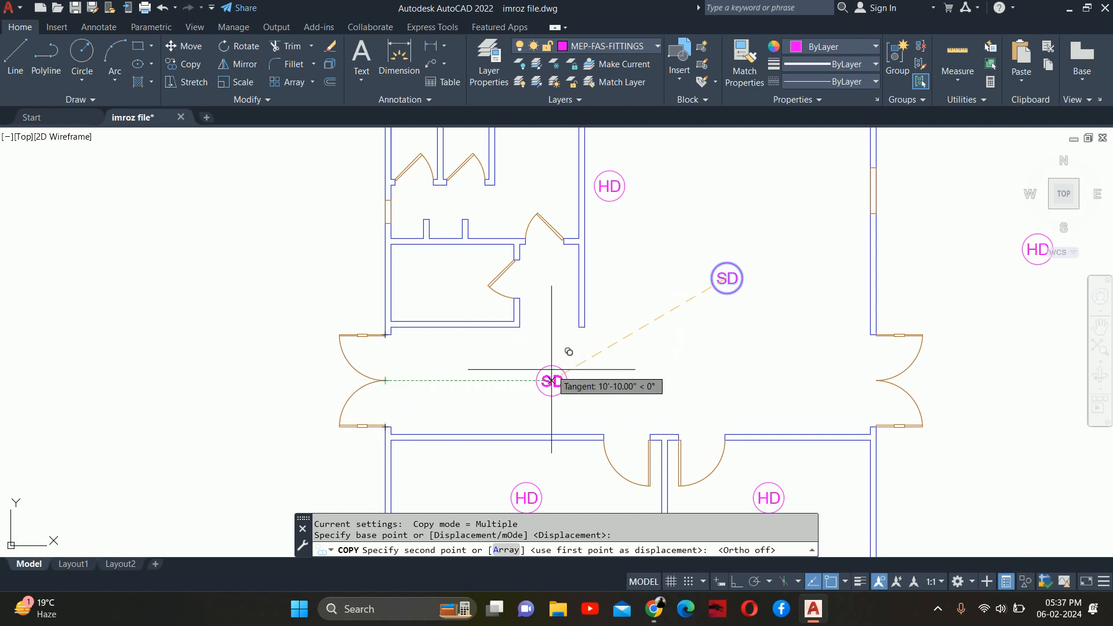
key(Escape)
key(Escape)
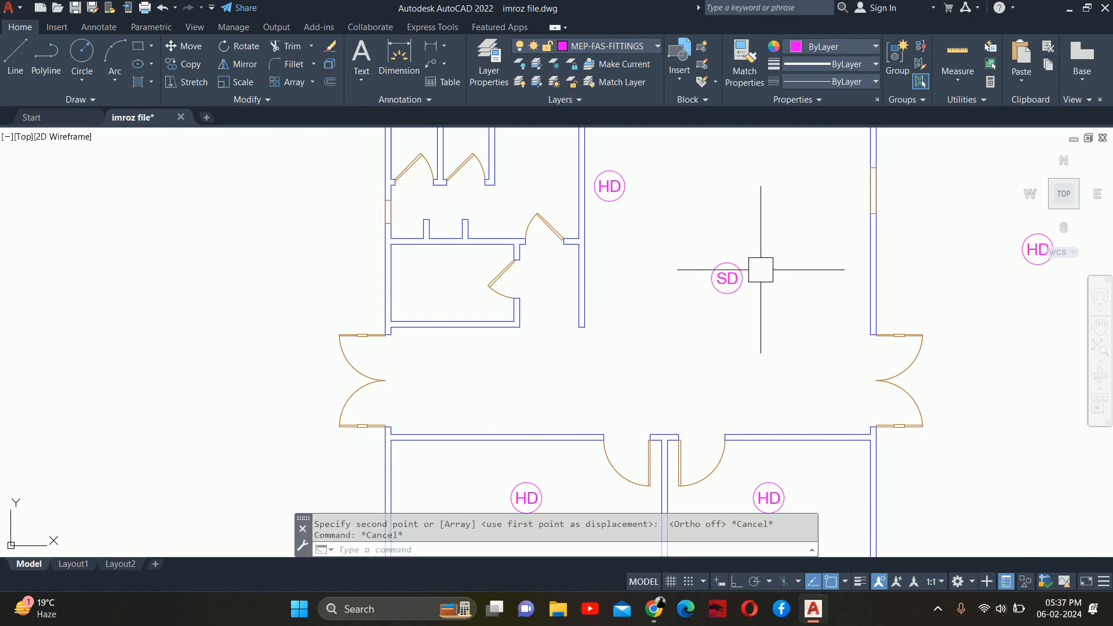
Copy the large room's HD symbol to the centre of the small room above the west entrance, using the midpoint between two opposite corners
middle_drag(531, 365, 518, 463)
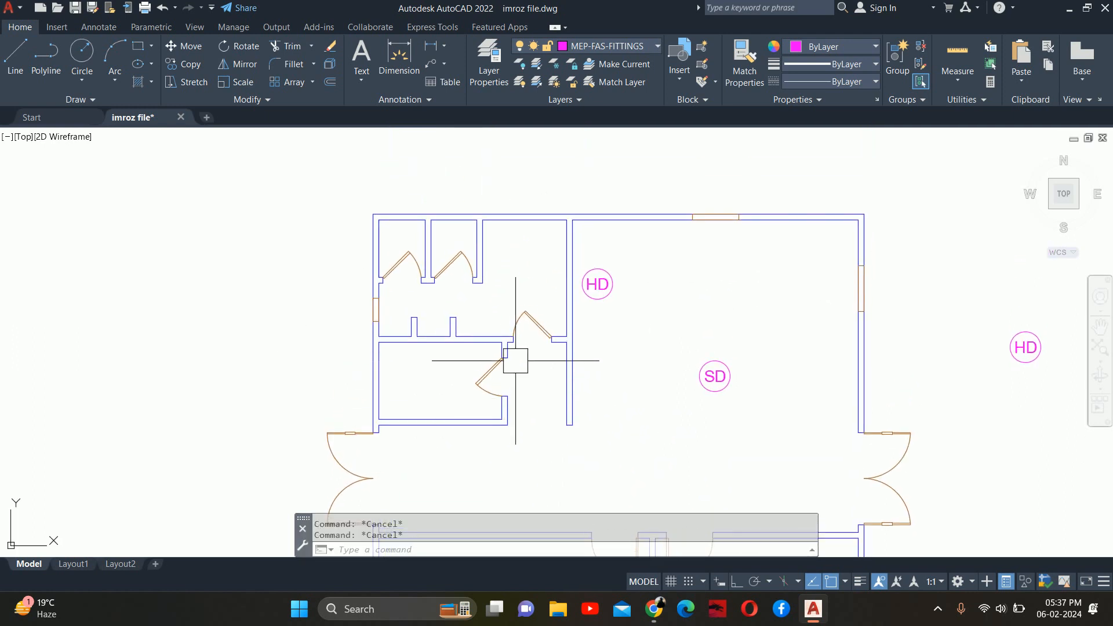
key(Return)
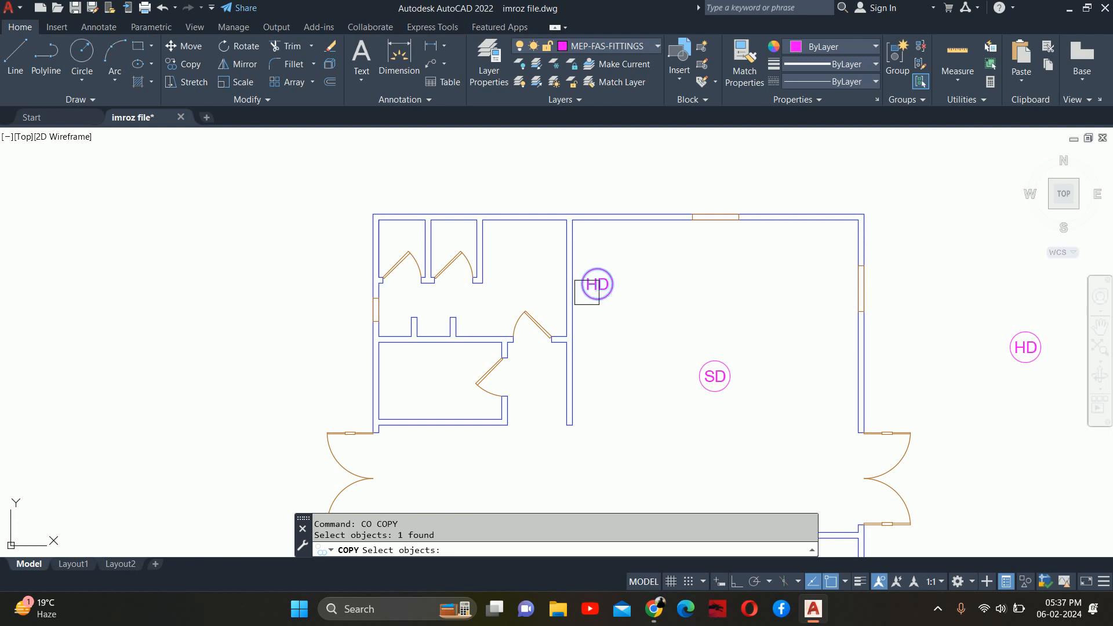
key(Return)
scroll(586, 292, up, 4)
click(604, 235)
scroll(529, 273, down, 2)
mouse_move(389, 373)
middle_down()
mouse_move(347, 425)
mouse_move(545, 368)
middle_up()
text(mtp)
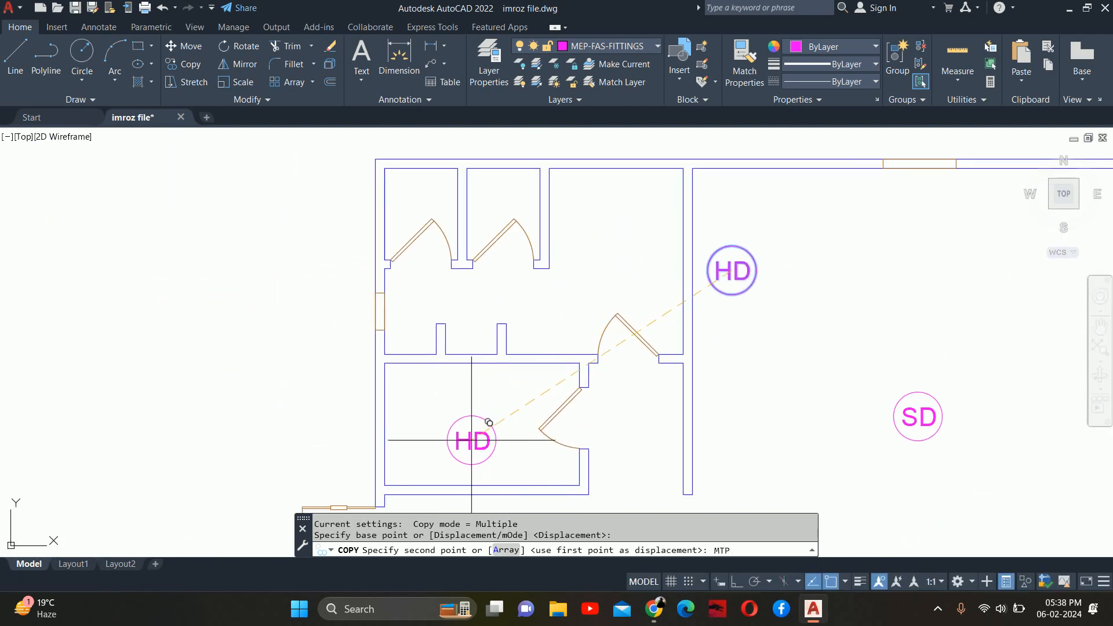
key(Return)
click(382, 479)
scroll(587, 360, up, 2)
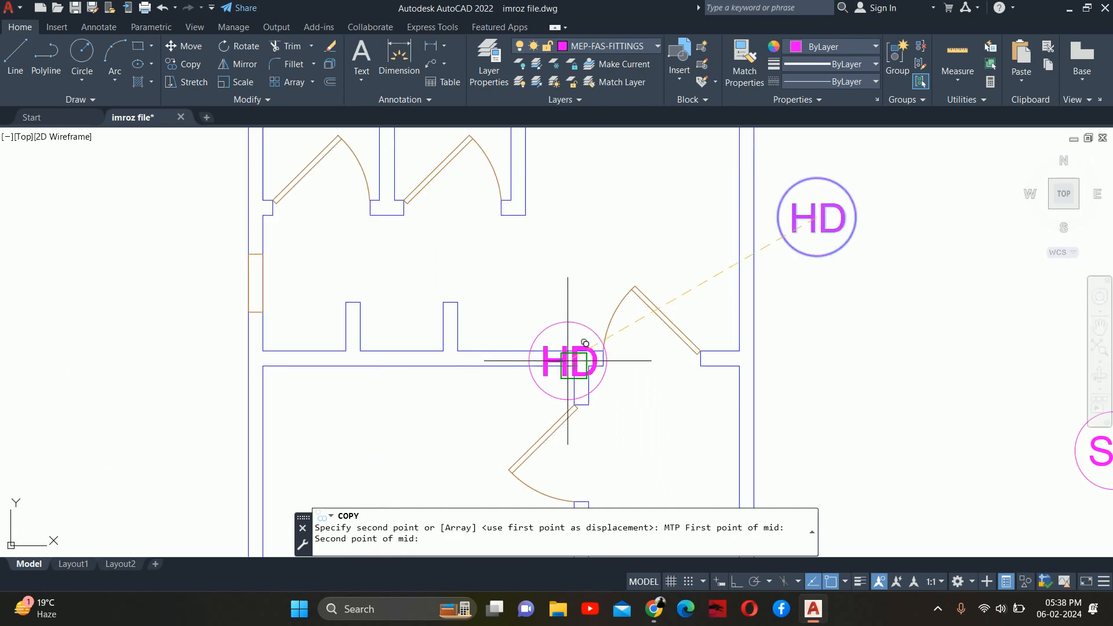
key(Escape)
key(Escape)
key(Escape)
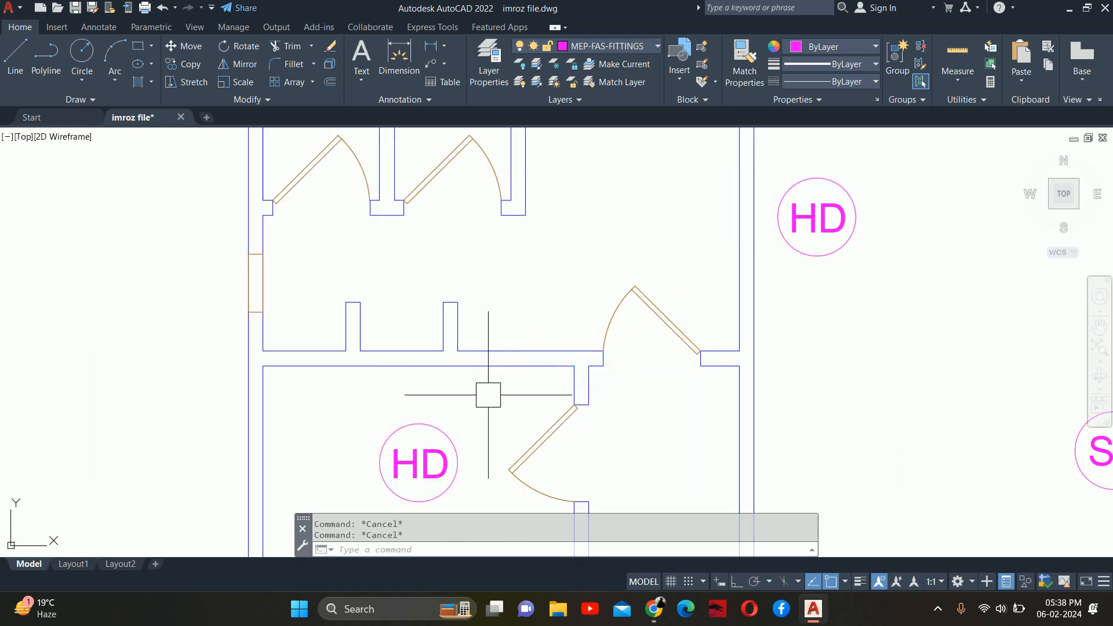
Copy the large room's HD symbol across the partition into the open area east of the two upper-left cubicles
scroll(492, 398, down, 4)
middle_drag(522, 366, 429, 424)
scroll(505, 377, up, 2)
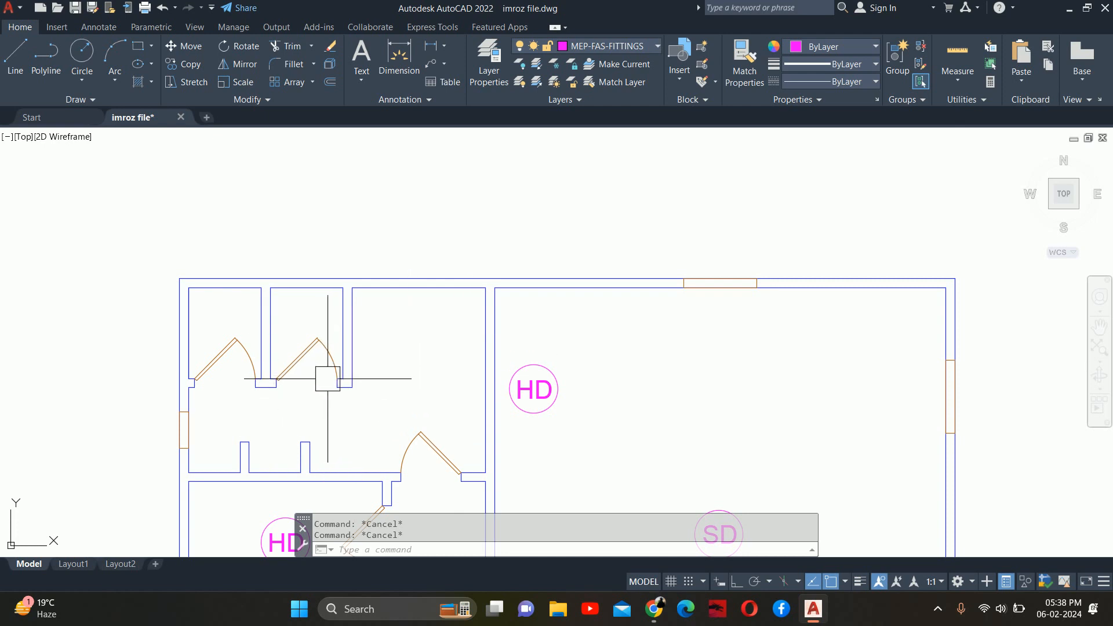
key(Return)
key(Return)
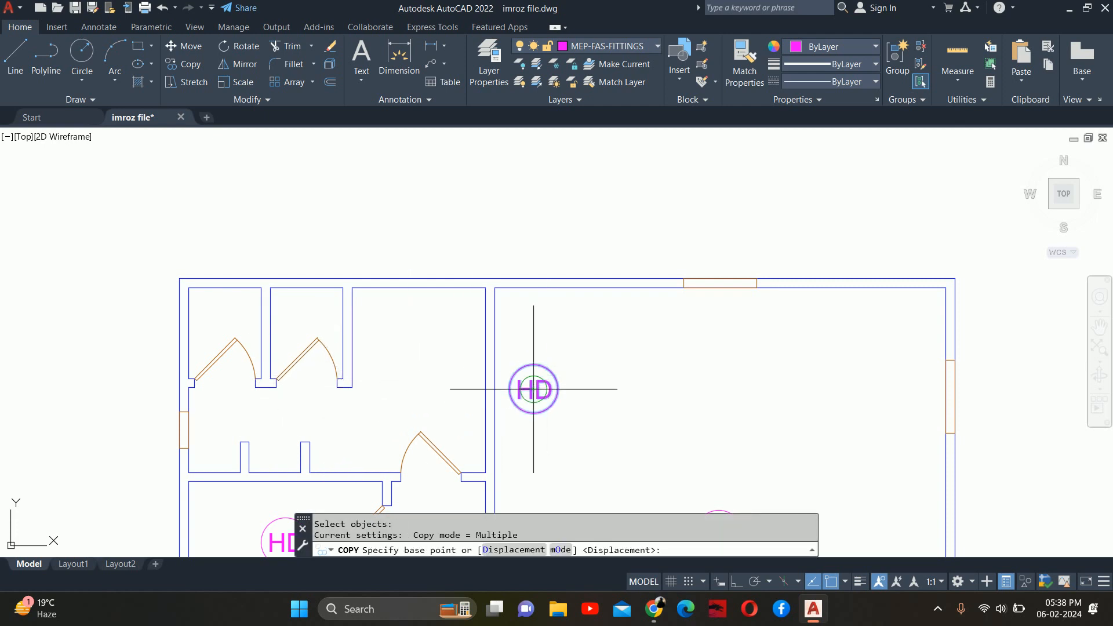
click(534, 389)
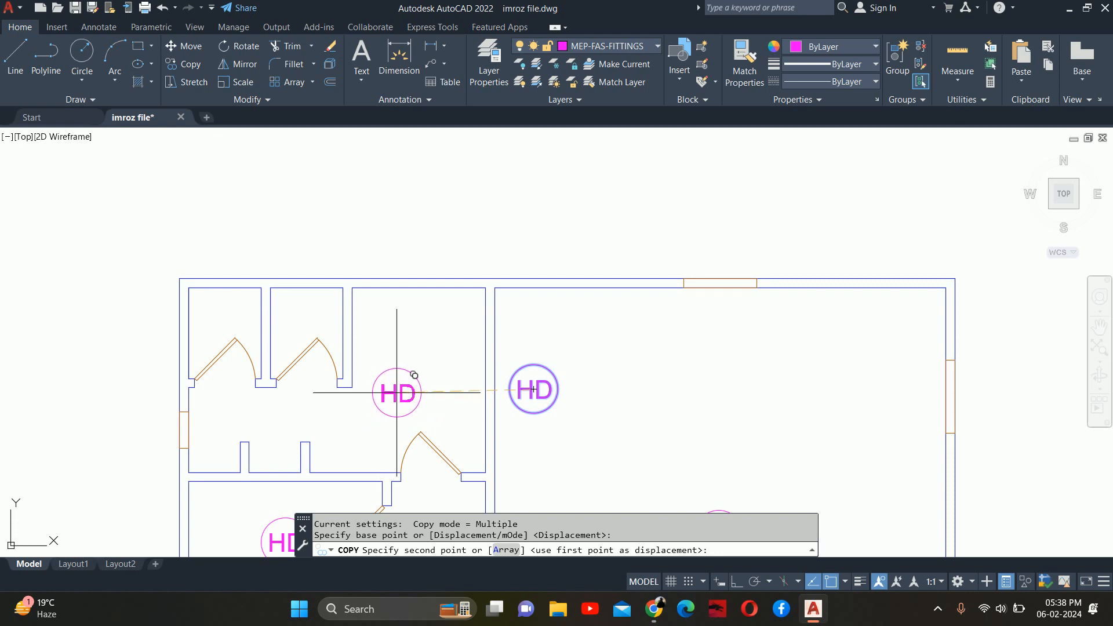
click(398, 388)
scroll(510, 377, down, 6)
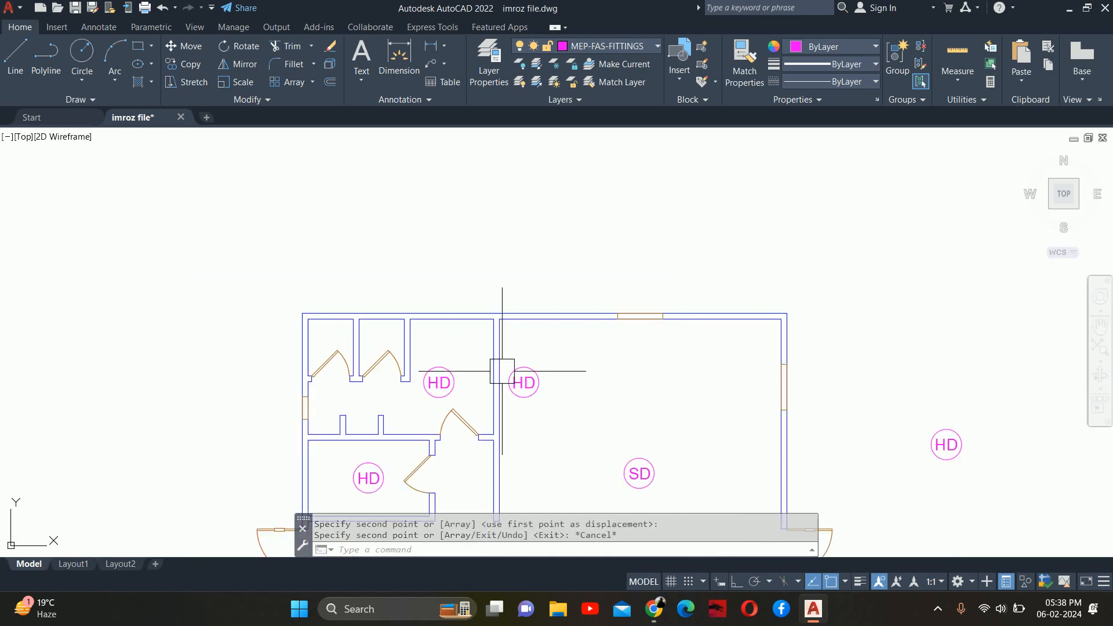
key(Escape)
key(Escape)
Delete the spare HD block lying outside the building's east wall
scroll(457, 298, up, 3)
click(760, 347)
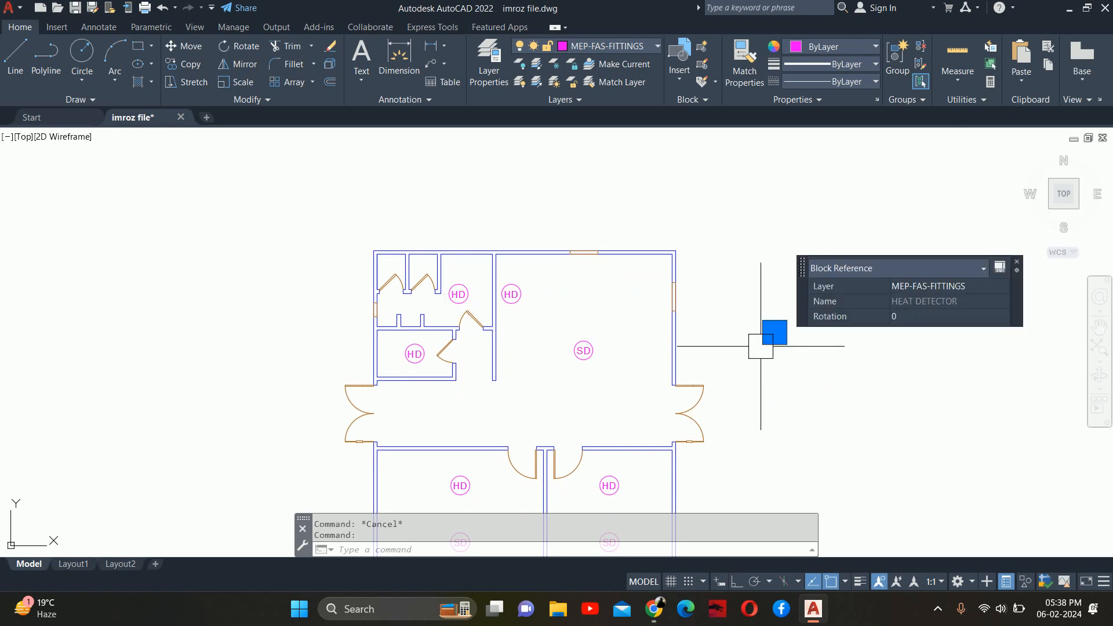
key(Delete)
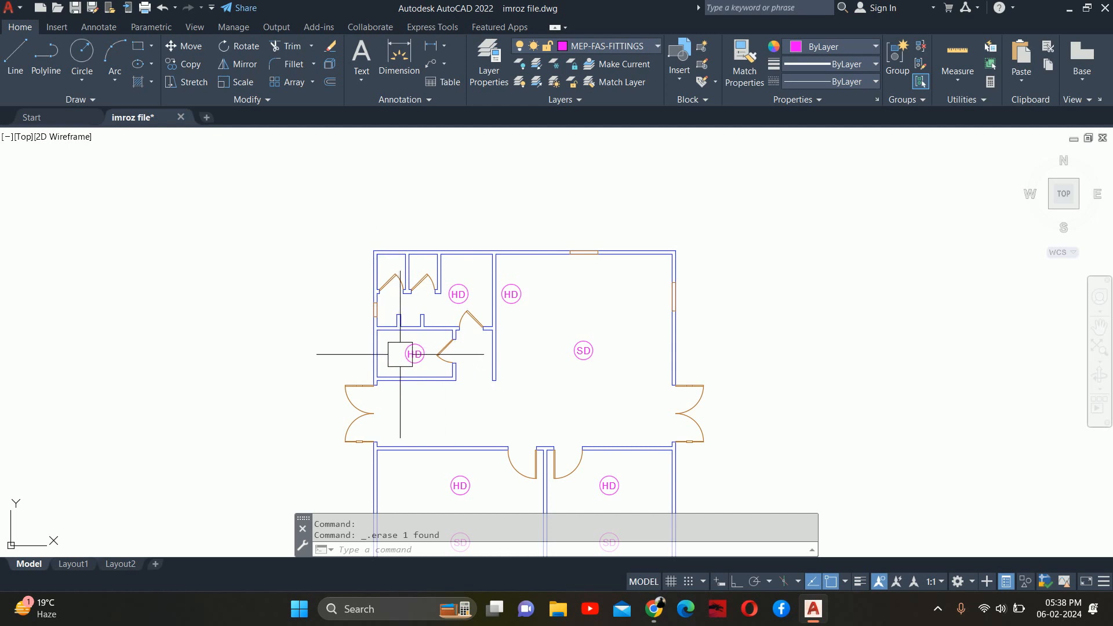
middle_drag(583, 393, 544, 315)
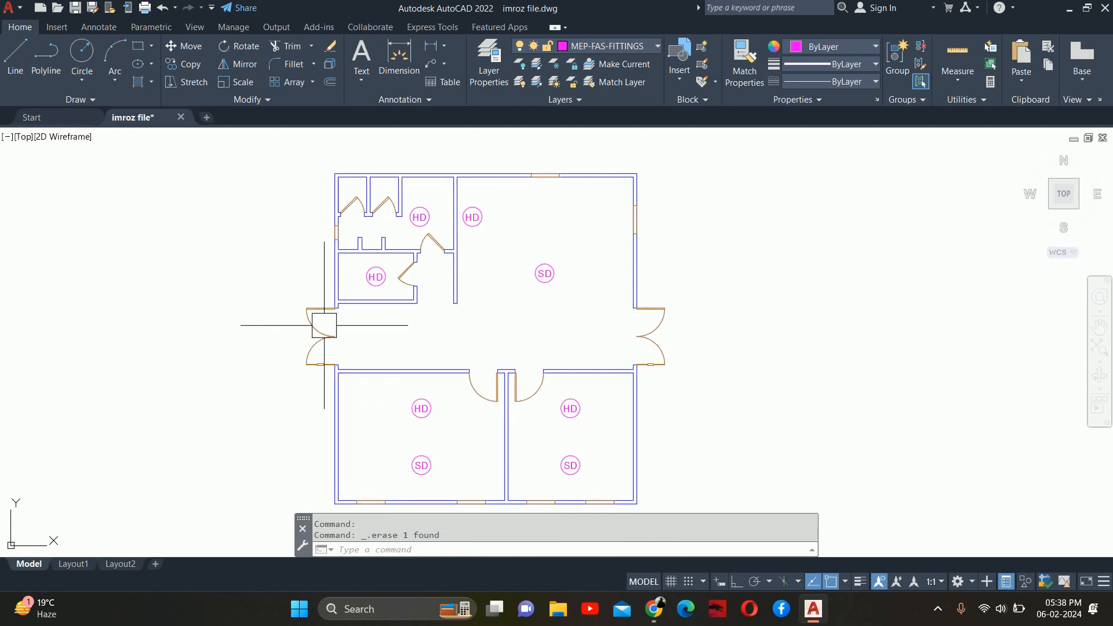
middle_drag(606, 376, 567, 277)
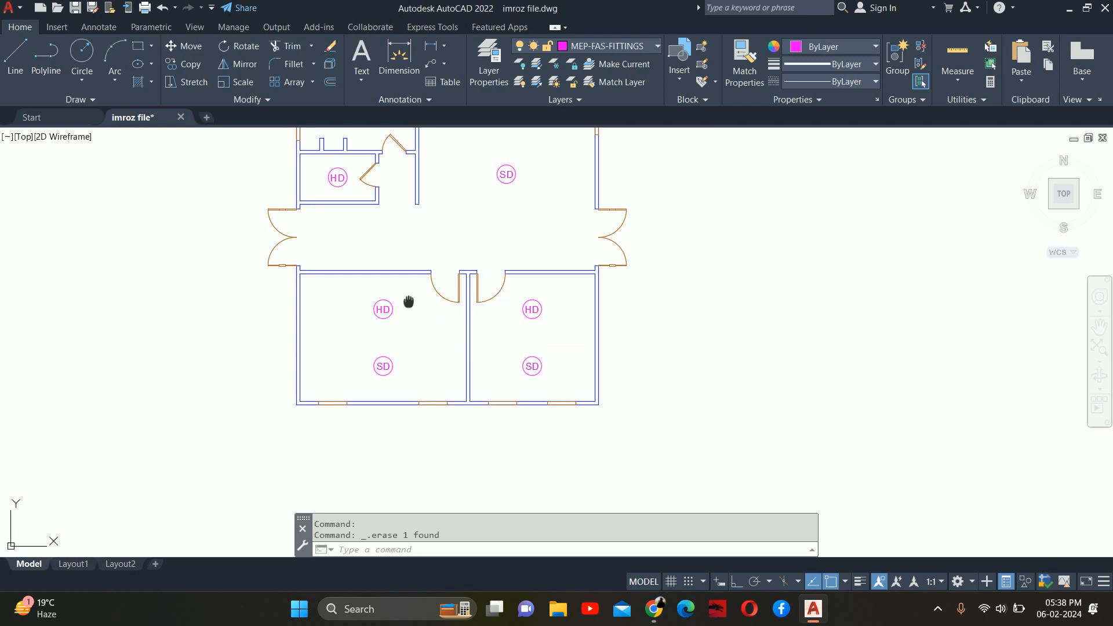
middle_drag(408, 303, 412, 365)
scroll(417, 290, up, 2)
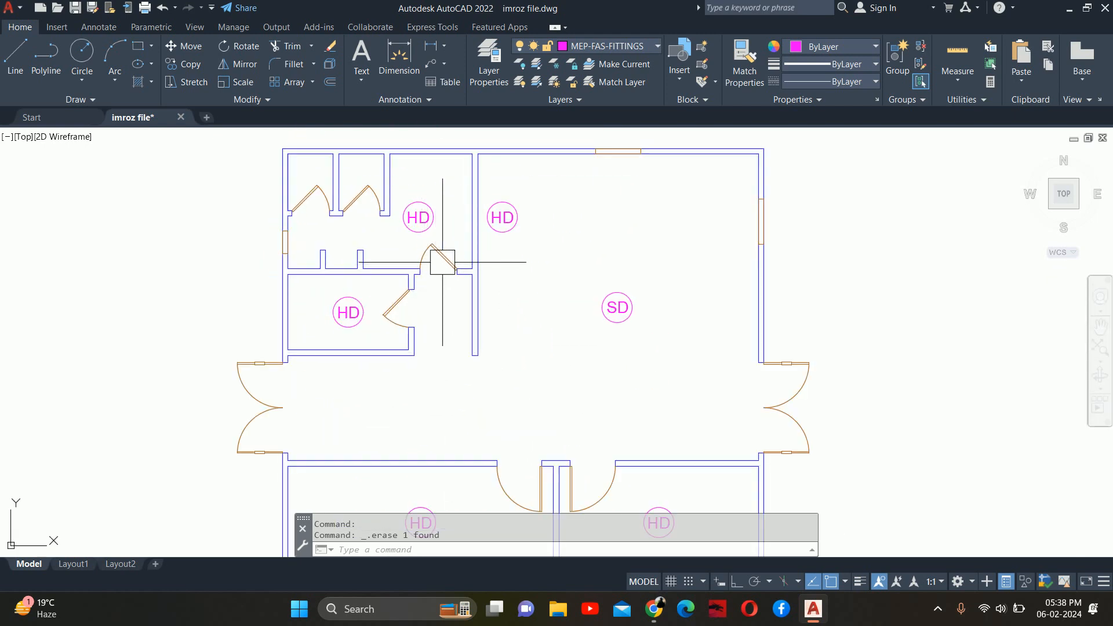
mouse_move(444, 264)
middle_down()
mouse_move(456, 334)
mouse_move(423, 276)
middle_up()
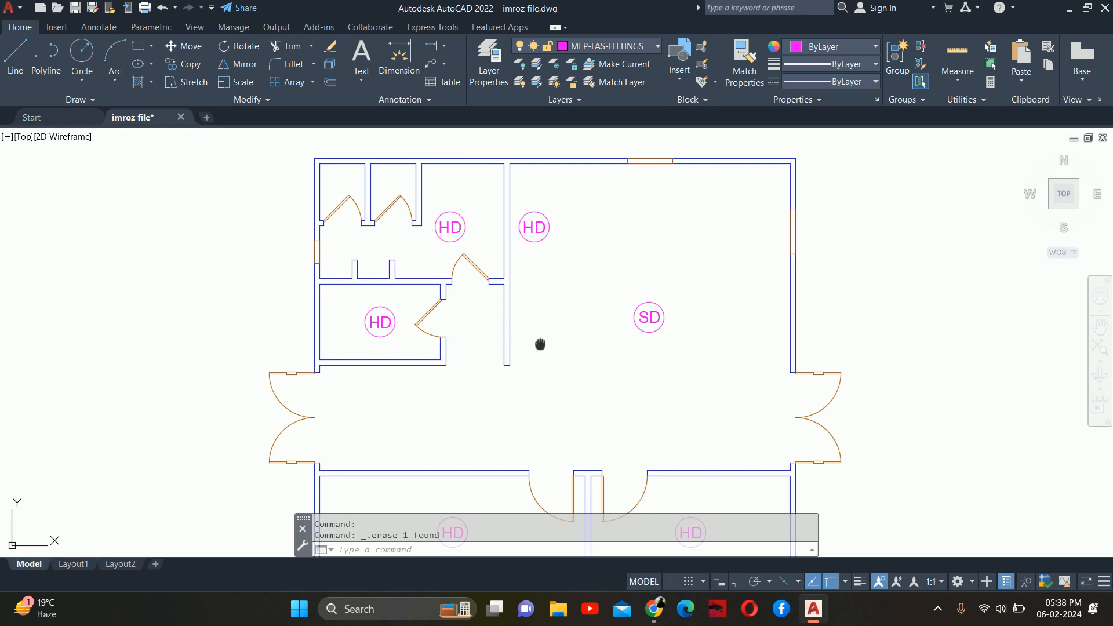
middle_drag(539, 346, 526, 363)
key(Escape)
key(Escape)
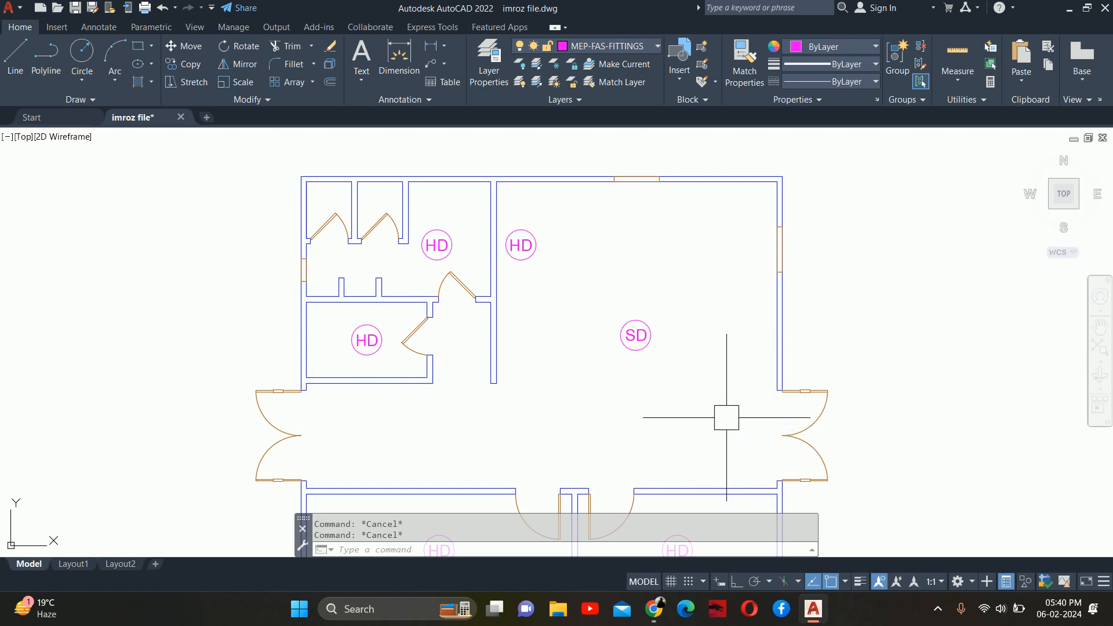
Draw a rectangle 12 inches long and 24 inches wide in the empty area outside the building's east wall
middle_drag(726, 417, 707, 414)
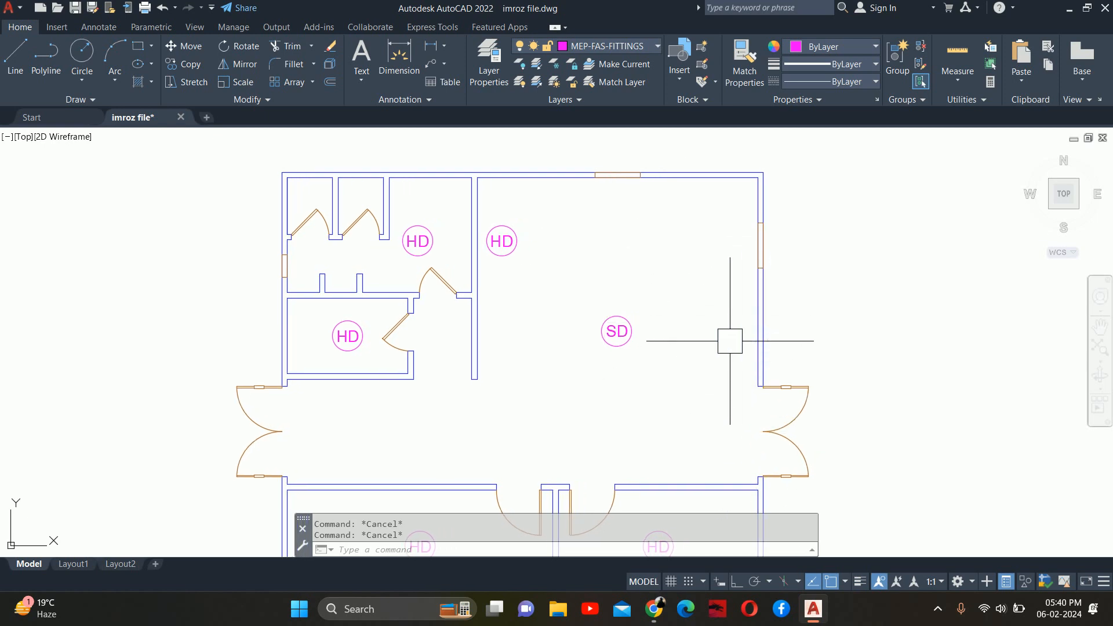
text(RE)
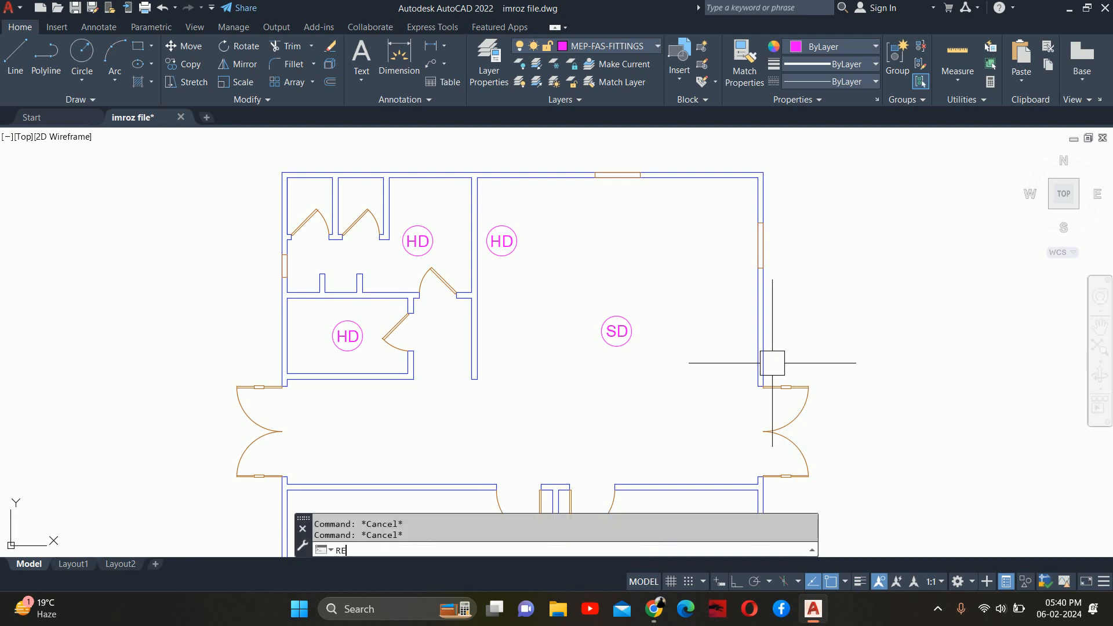
text(C)
key(Return)
middle_drag(889, 353, 721, 371)
click(712, 367)
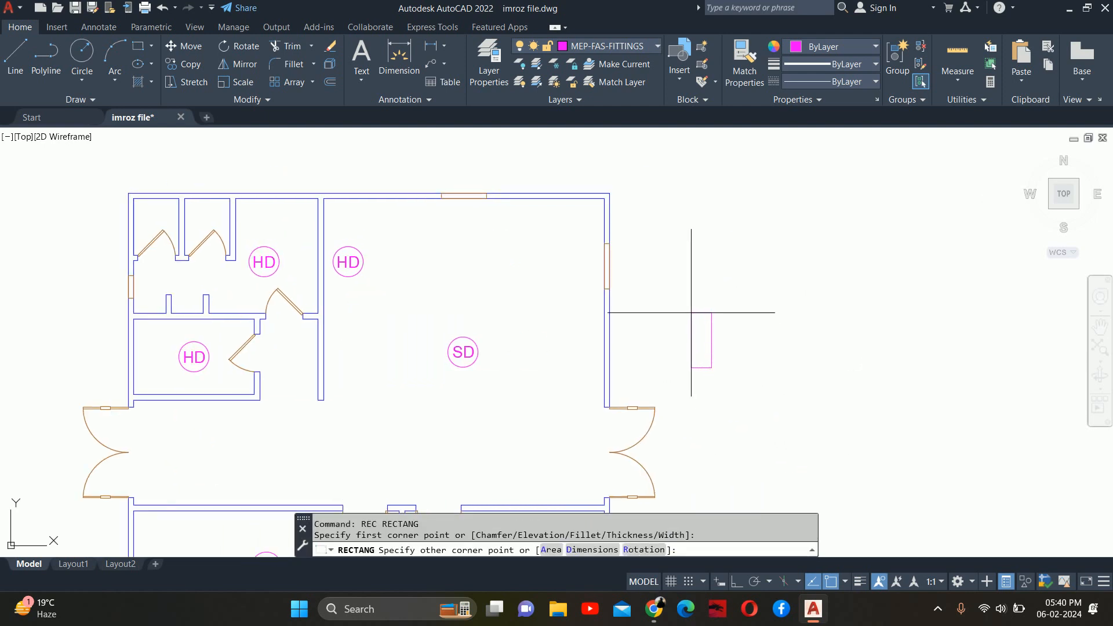
text(D)
key(Return)
text(12)
key(Return)
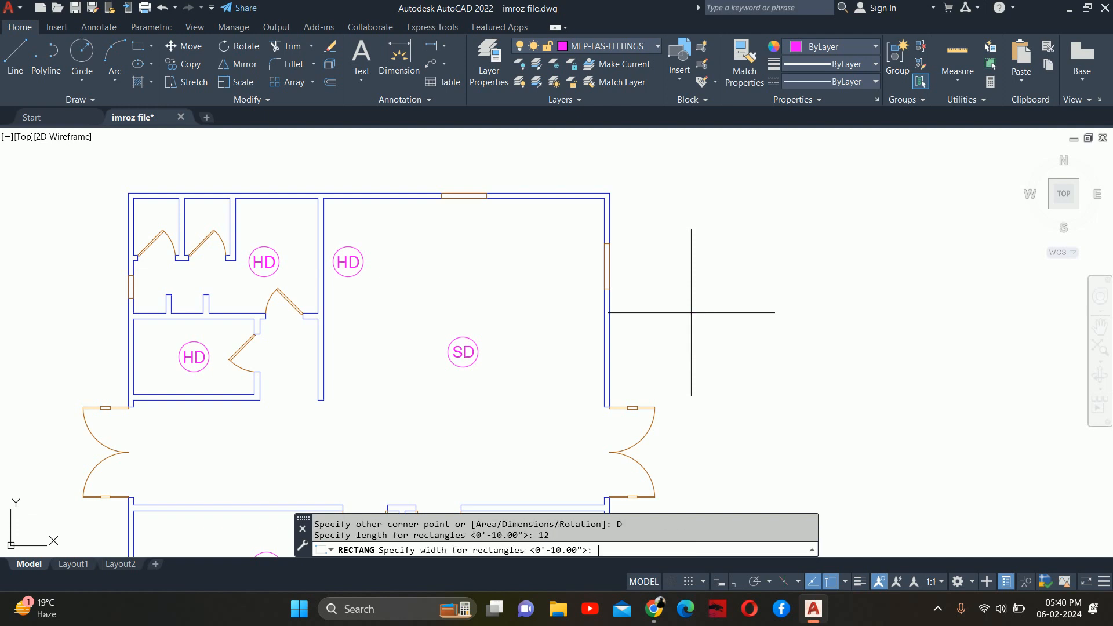
text(24)
key(Return)
key(Escape)
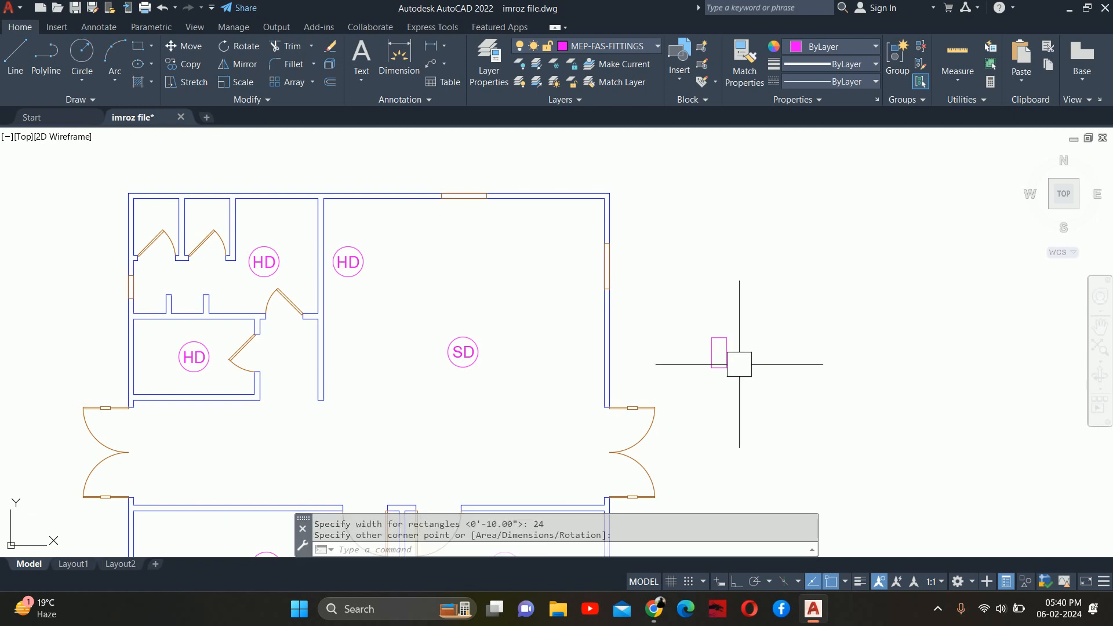
key(Escape)
Add the multiline text "FAS" with a 6-inch text height just east of the new rectangle
text(T)
key(Return)
scroll(735, 383, up, 6)
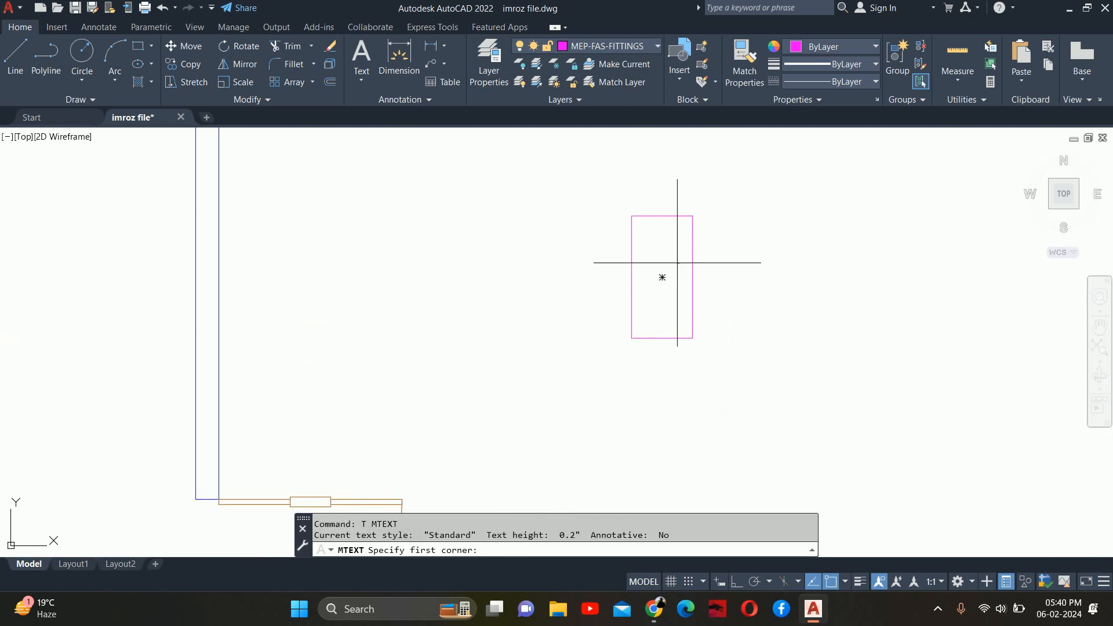
click(758, 236)
click(914, 320)
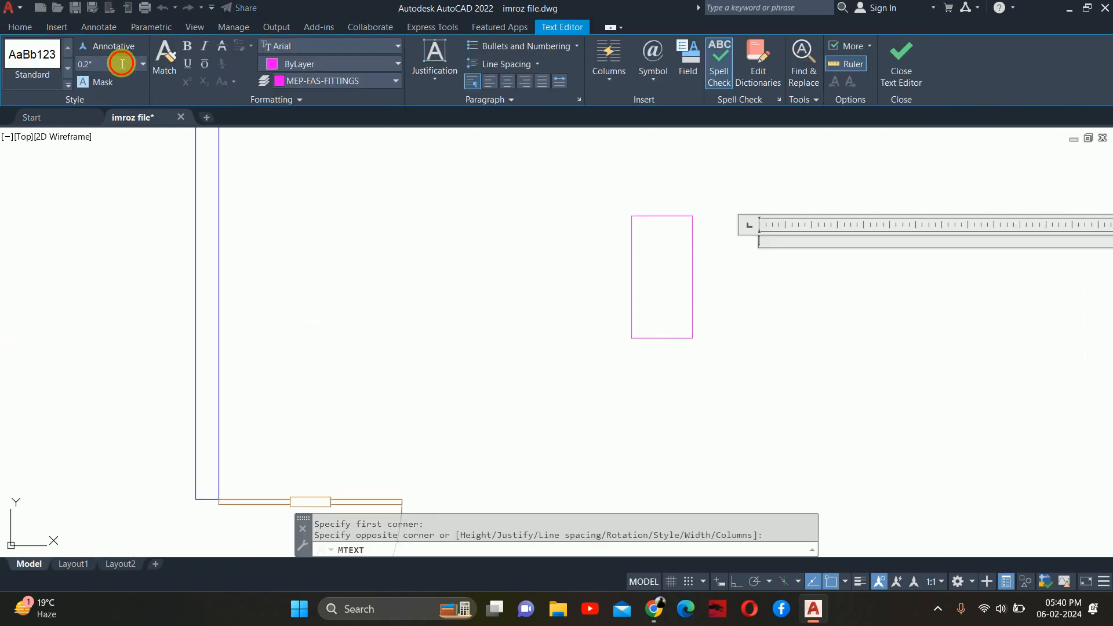
text(6)
key(Return)
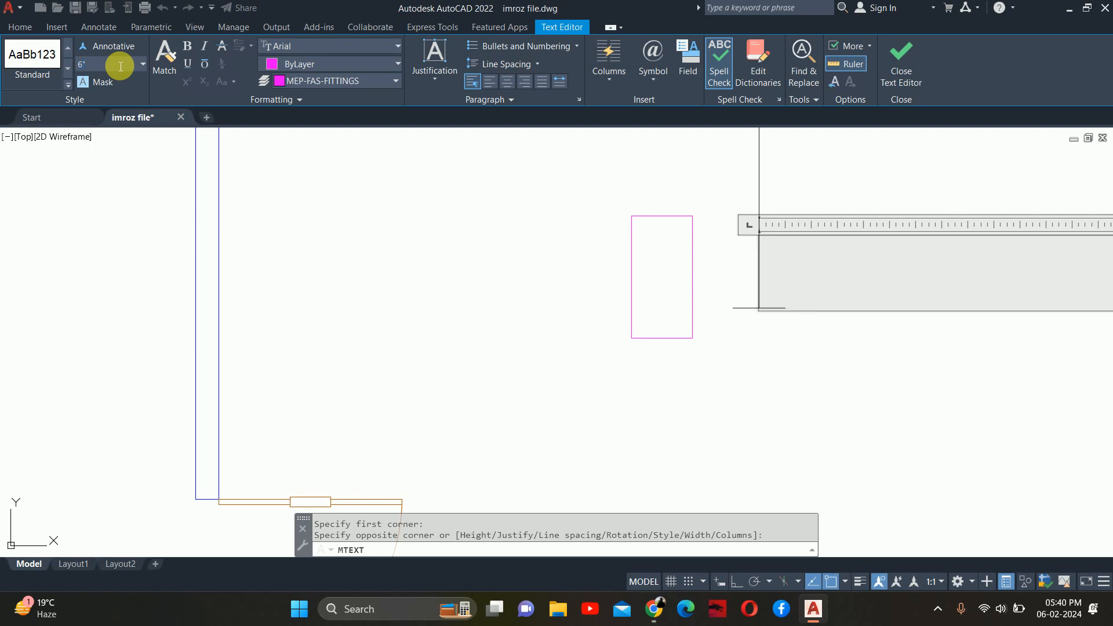
text(FAS)
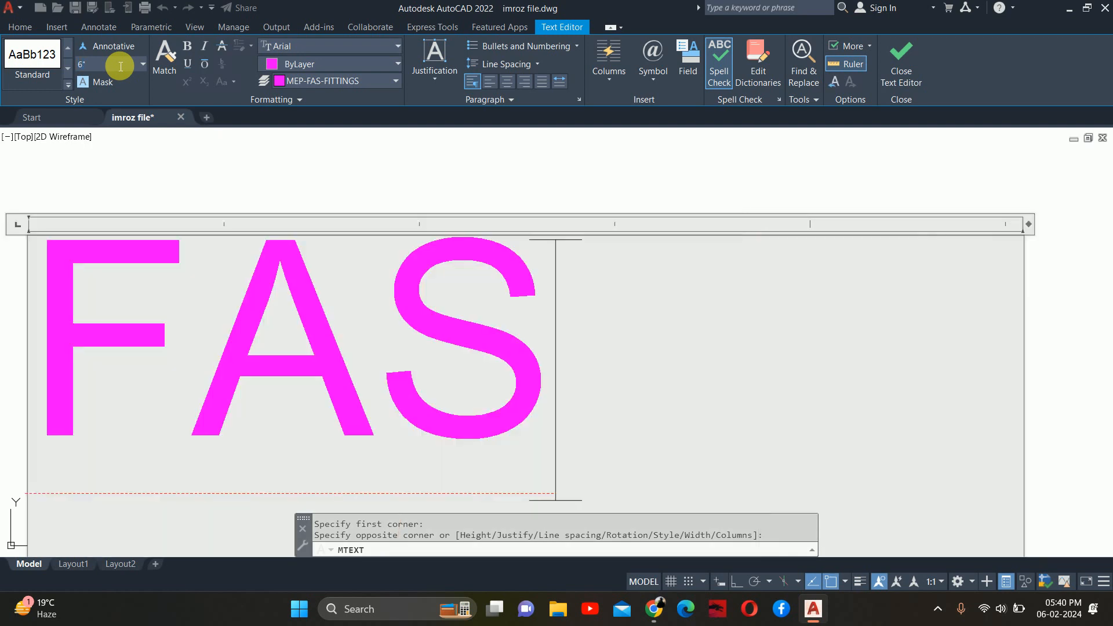
scroll(452, 244, down, 5)
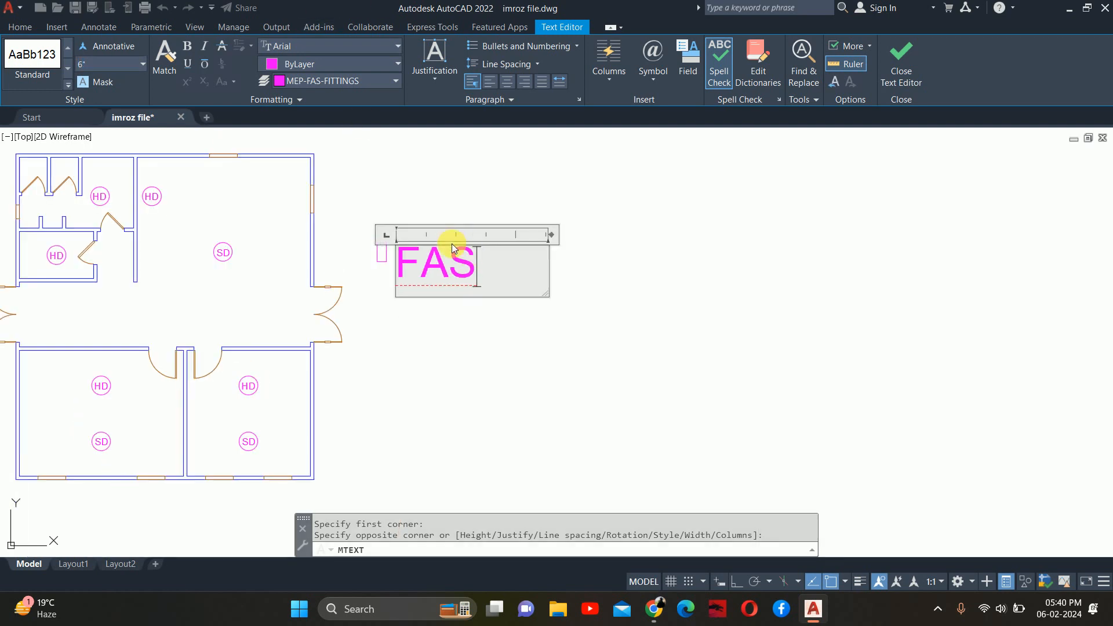
key(Escape)
key(Escape)
Set the rotation of the FAS text to 270 degrees
scroll(388, 248, up, 3)
scroll(389, 247, up, 2)
click(410, 248)
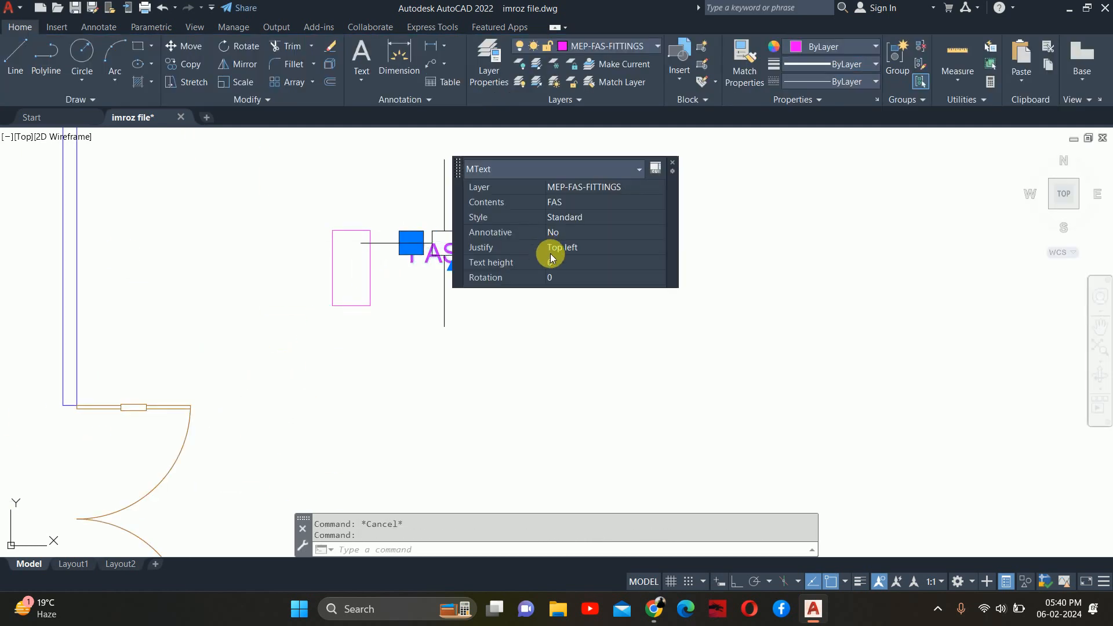
click(557, 279)
text(90)
key(Return)
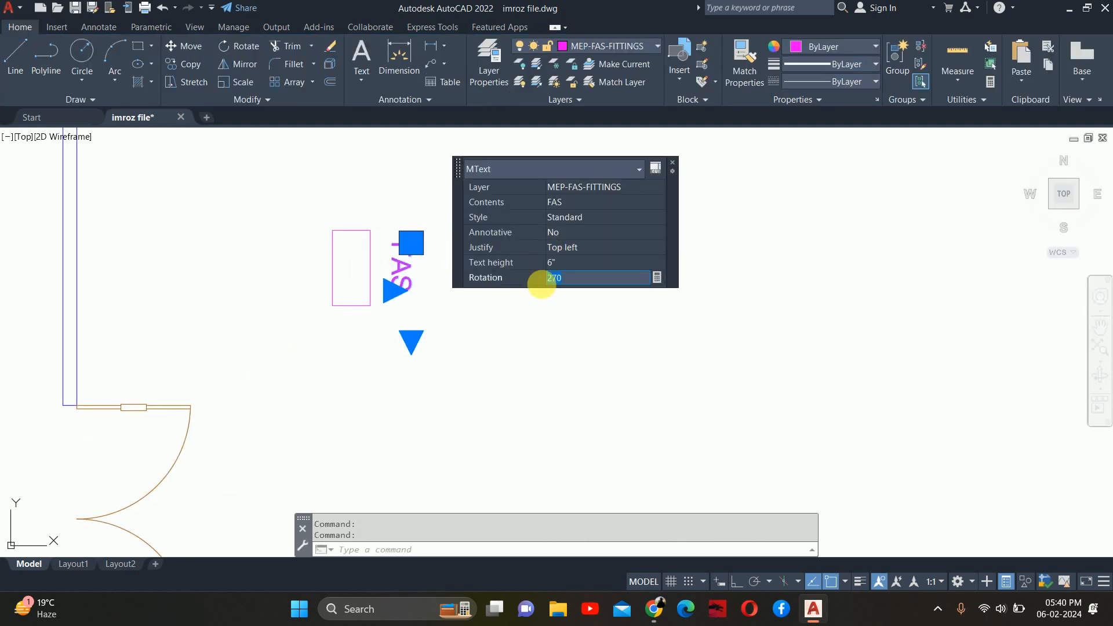
key(Escape)
Move the rotated FAS text west into the middle of the rectangle
text(m)
key(Return)
click(399, 284)
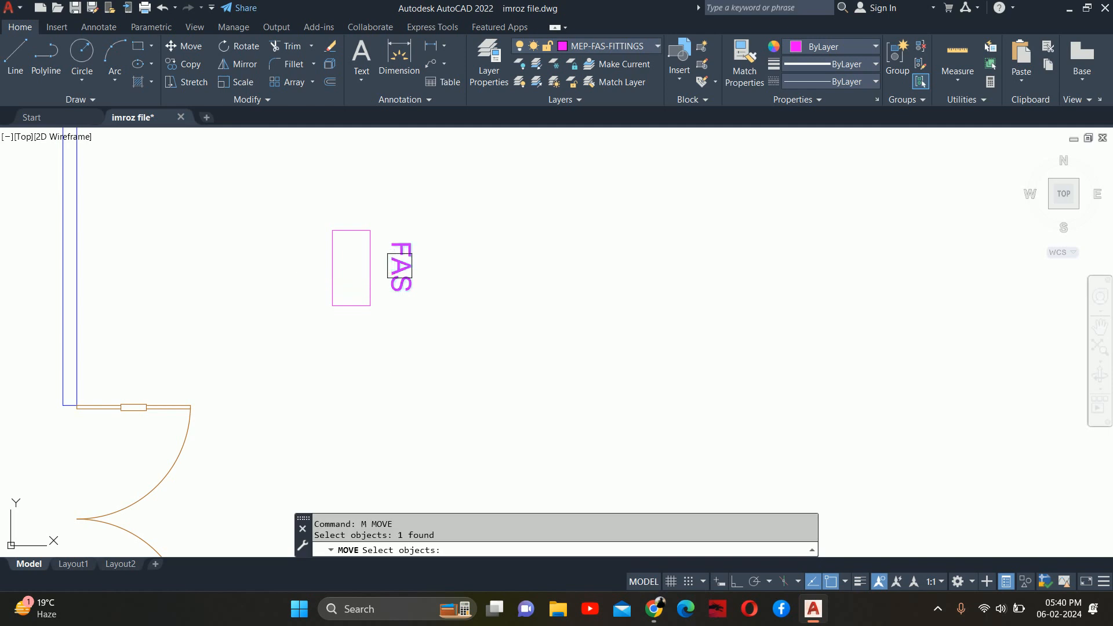
key(Return)
click(411, 402)
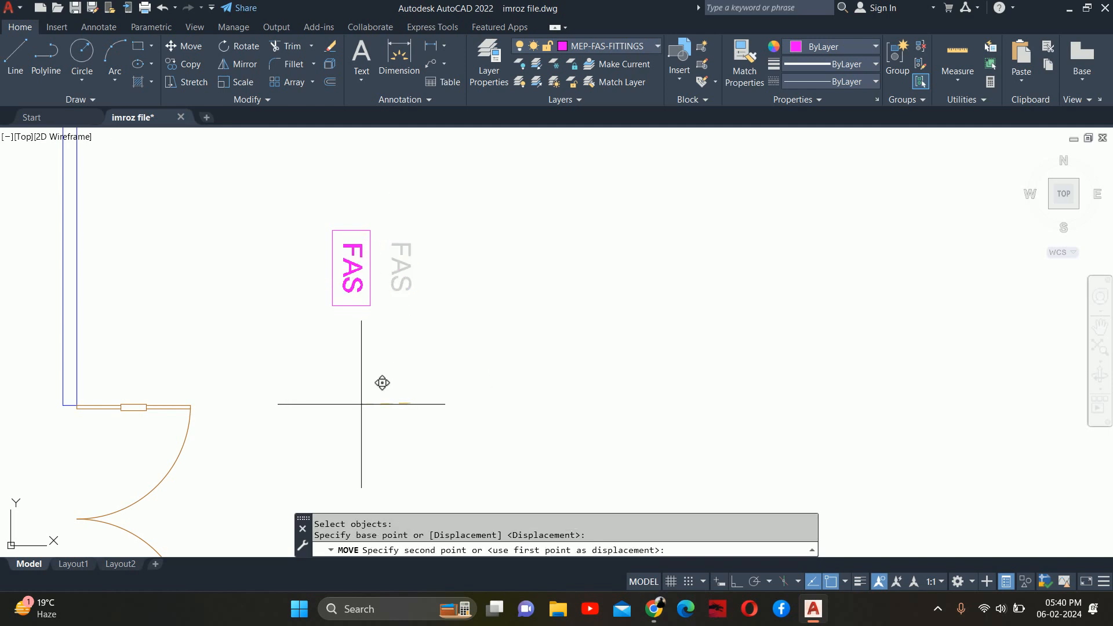
click(380, 380)
key(Escape)
key(Escape)
text(b)
key(Return)
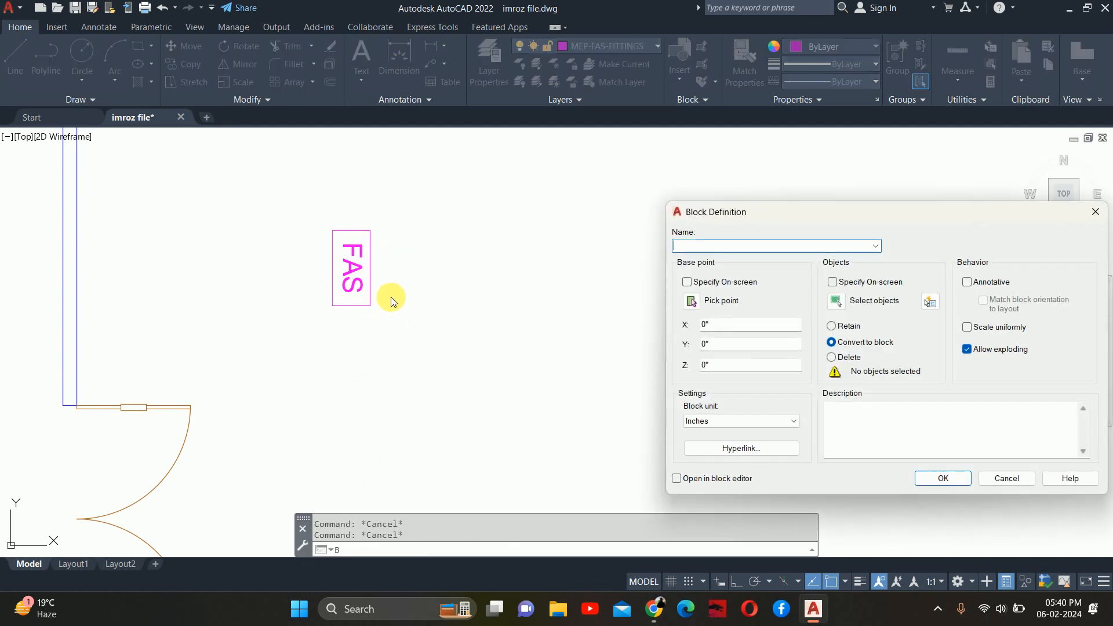
key(Escape)
text(f)
key(Escape)
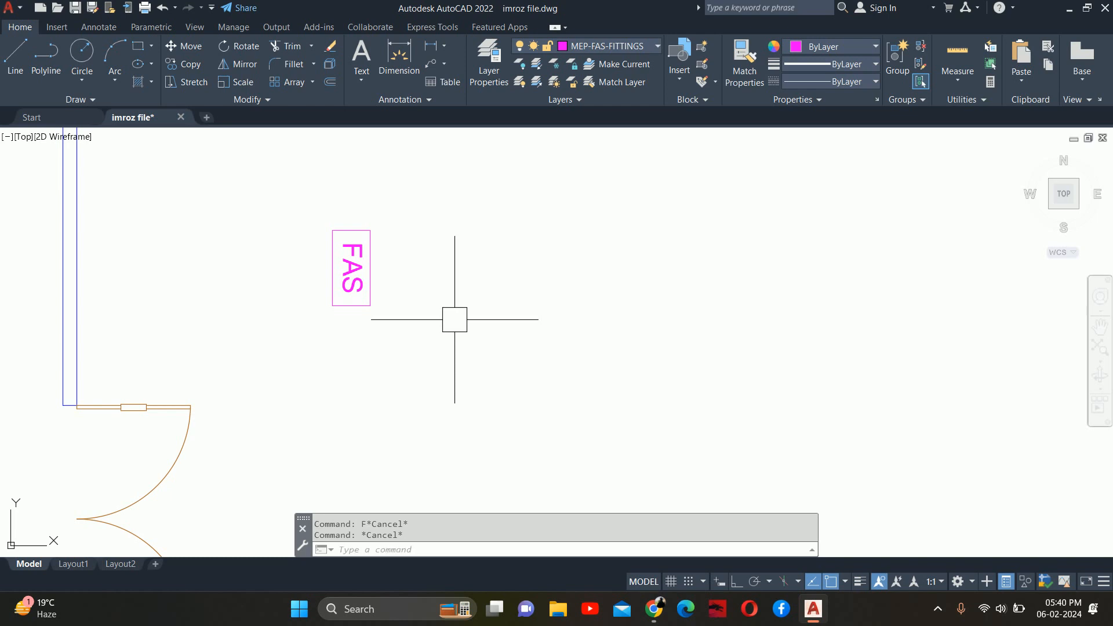
Define the rectangle and its FAS text as a block named FAS PANNEL, with the base point at the midpoint of its east edge
text(b)
key(Return)
text(F)
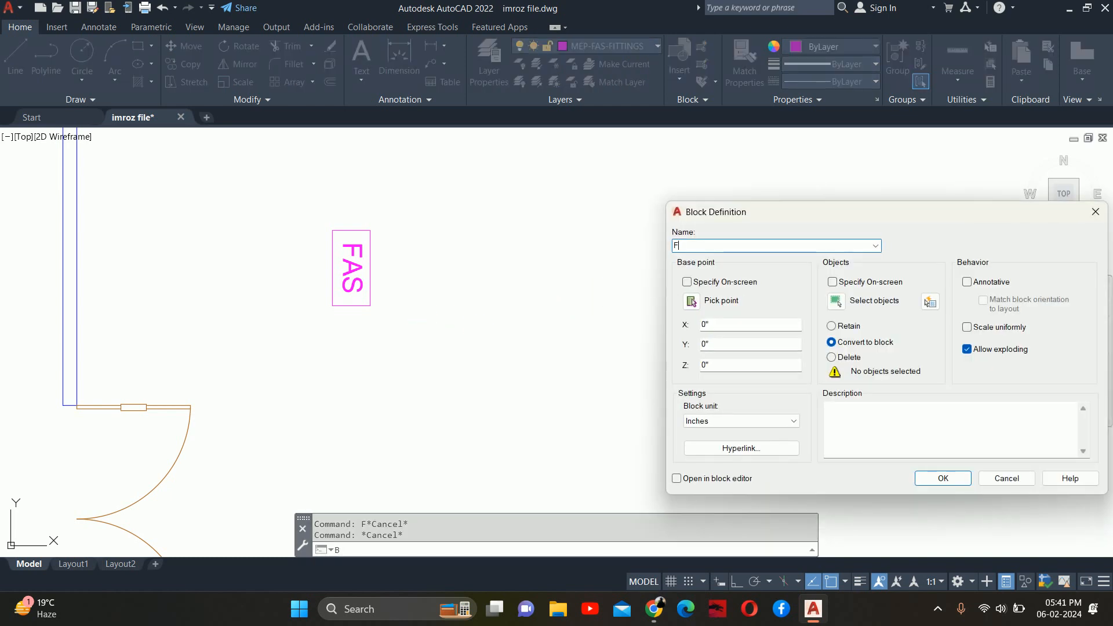
text(AS PANNEL)
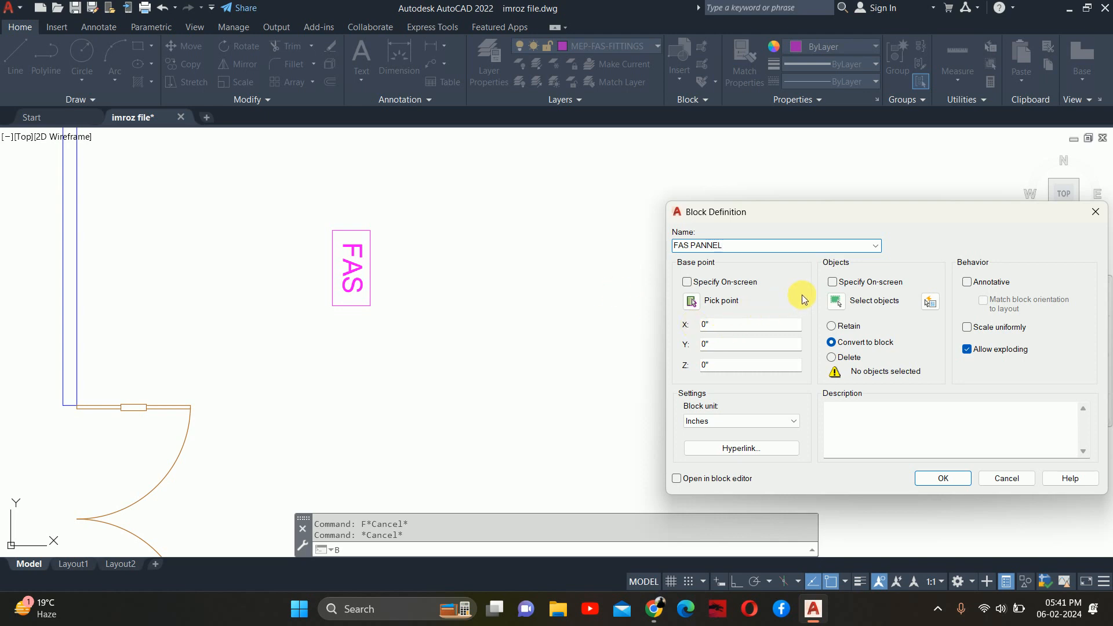
click(835, 301)
click(285, 203)
click(430, 357)
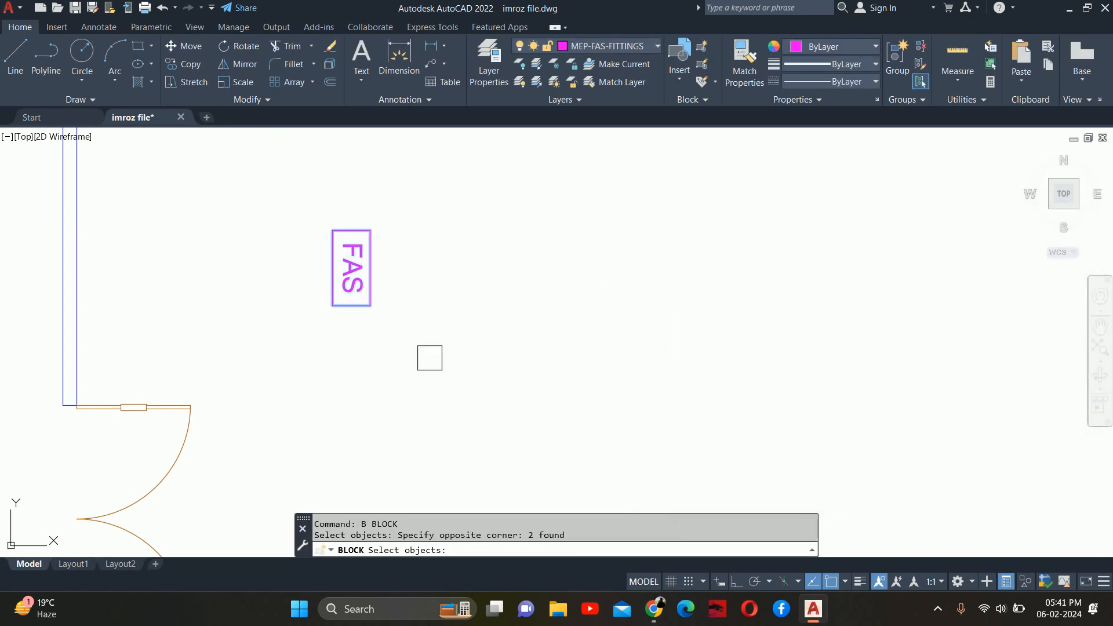
key(Return)
click(691, 301)
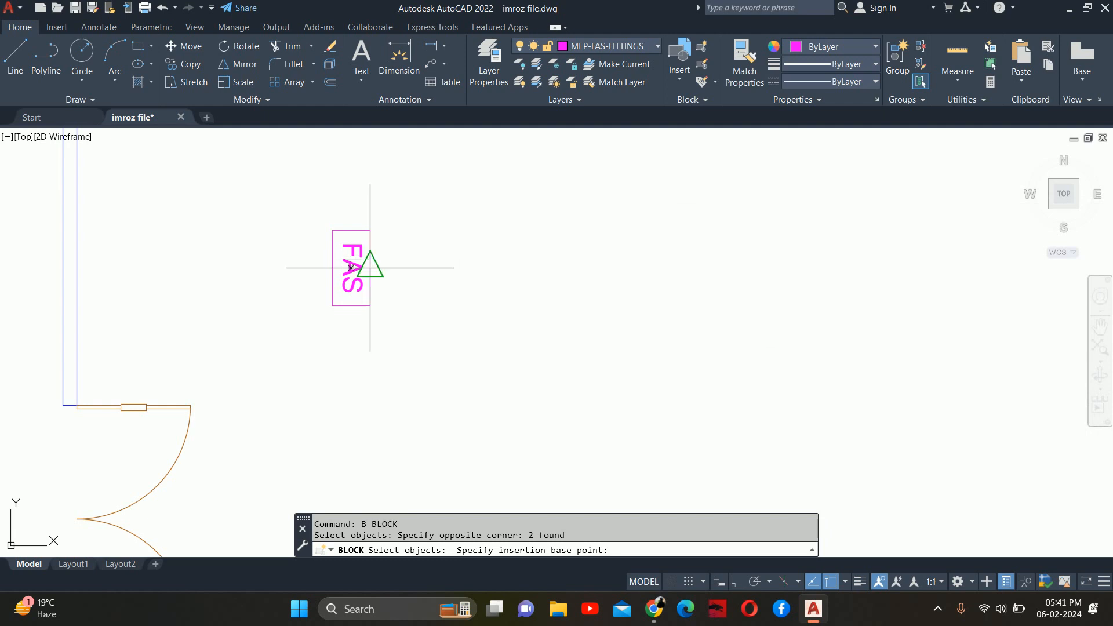
click(369, 268)
click(928, 477)
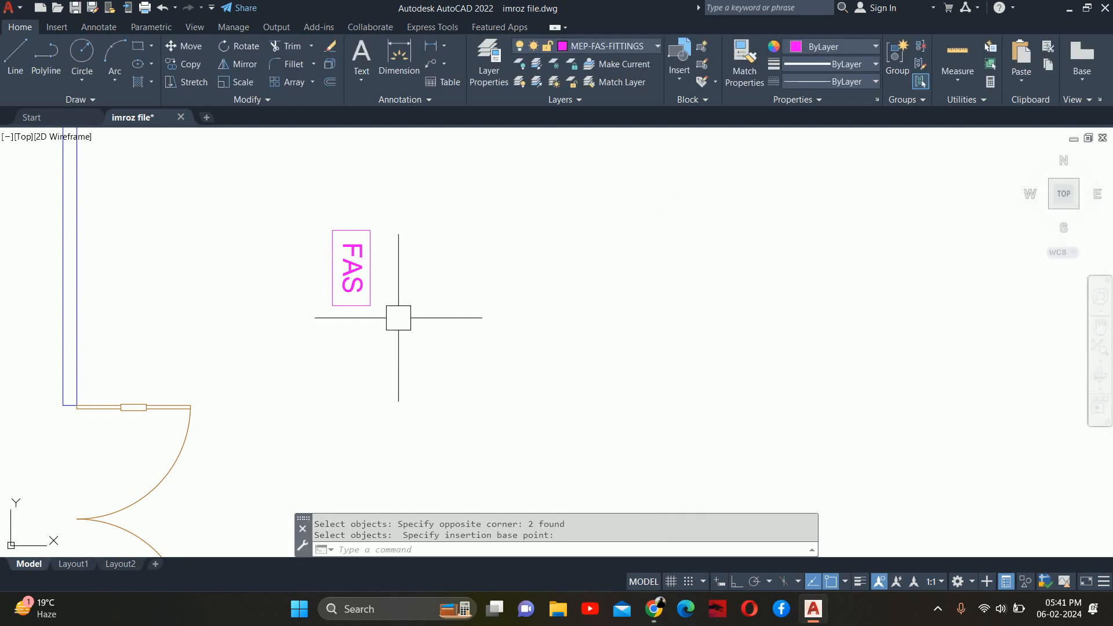
Move the FAS block by its lower-right corner to the inner corner of the east wall just above the east entrance
text(m)
key(Return)
click(349, 299)
key(Return)
scroll(372, 316, up, 2)
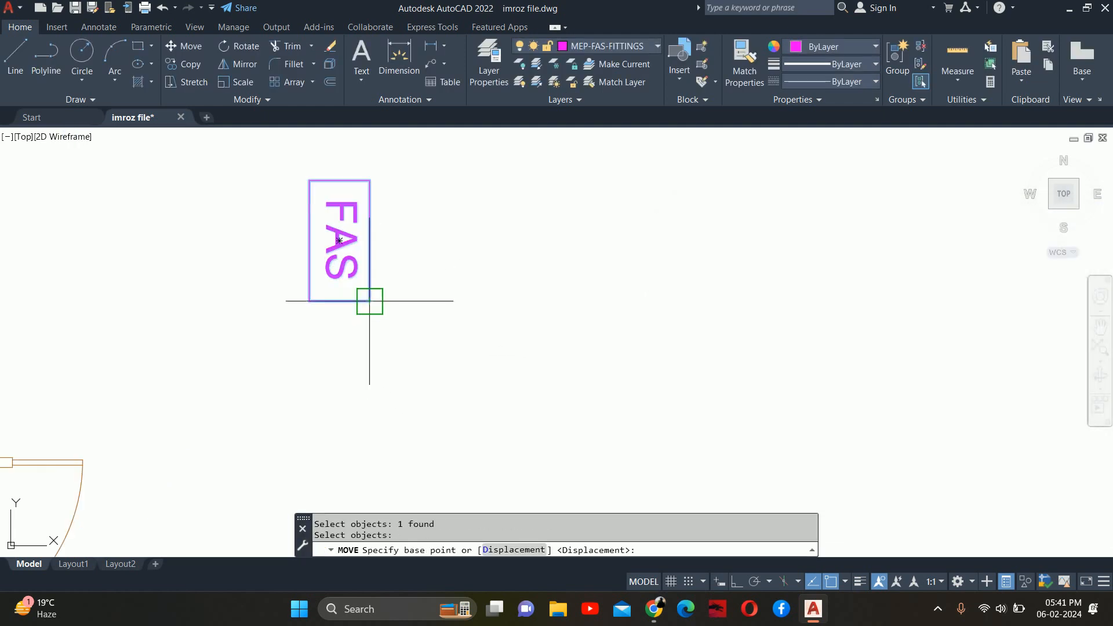
click(369, 300)
scroll(349, 299, down, 2)
middle_drag(349, 299, 982, 378)
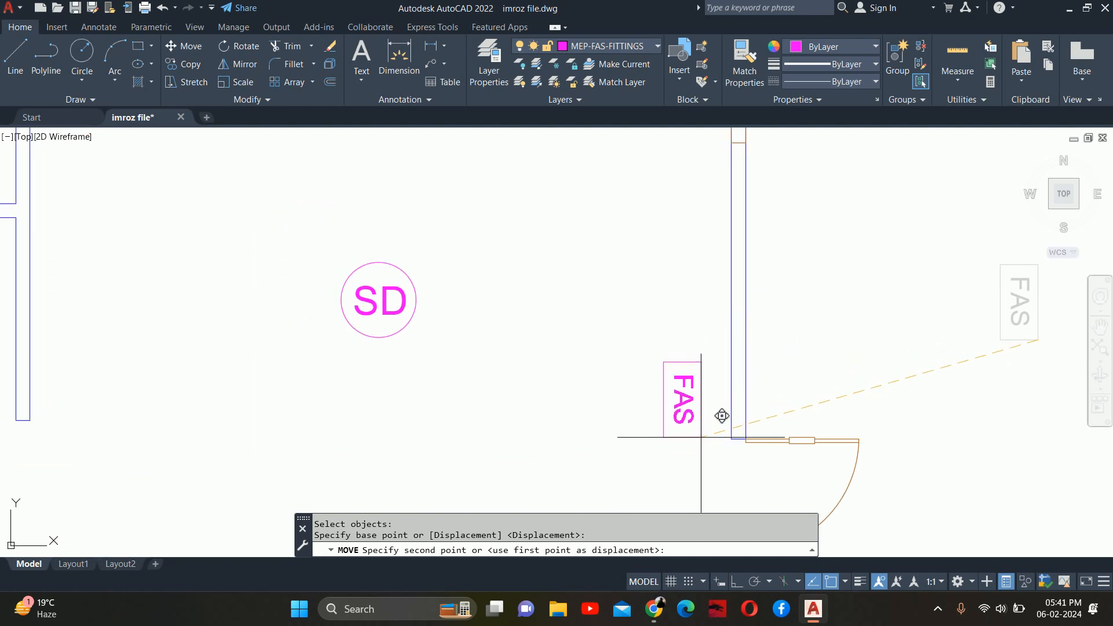
click(751, 418)
scroll(571, 427, down, 2)
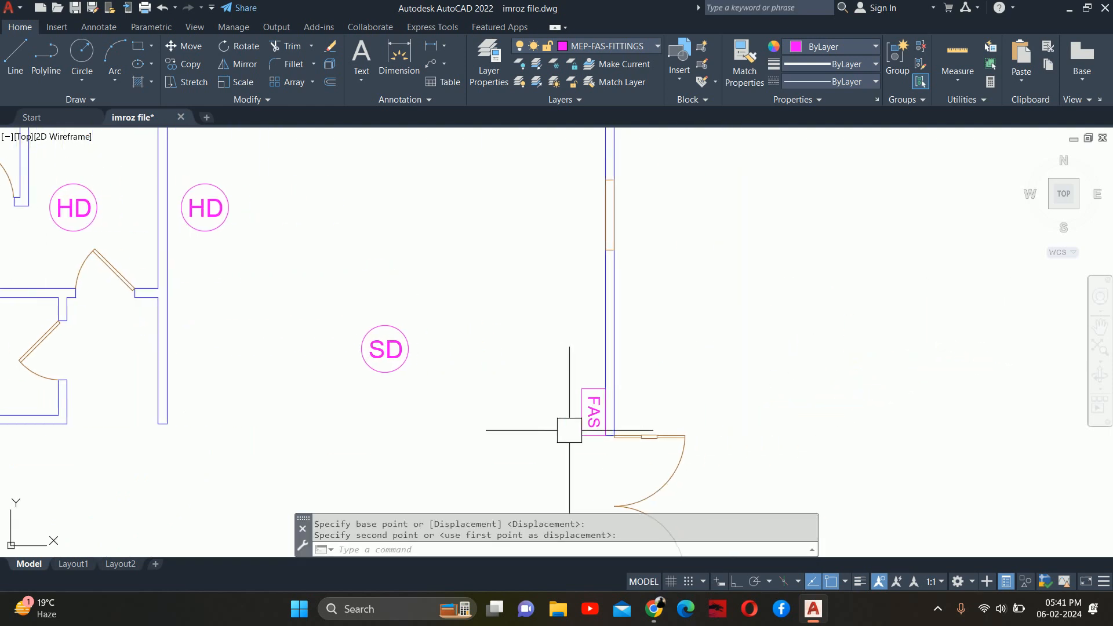
Turn on Ortho and move the FAS block 3 feet north along the inner face of the east wall
key(Return)
click(582, 418)
key(Return)
click(705, 410)
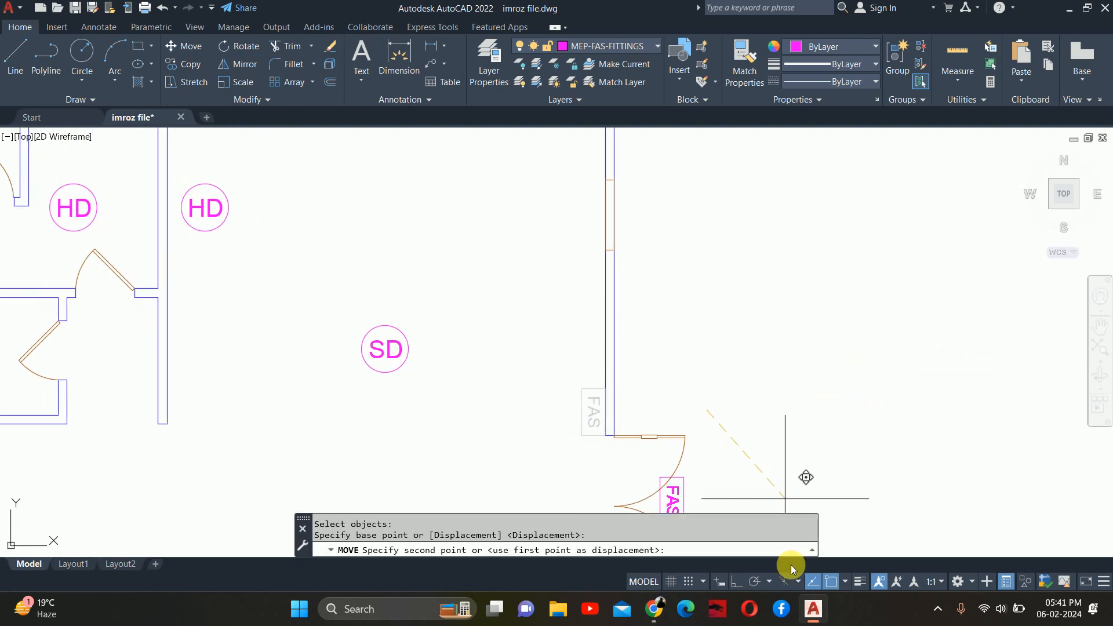
click(731, 579)
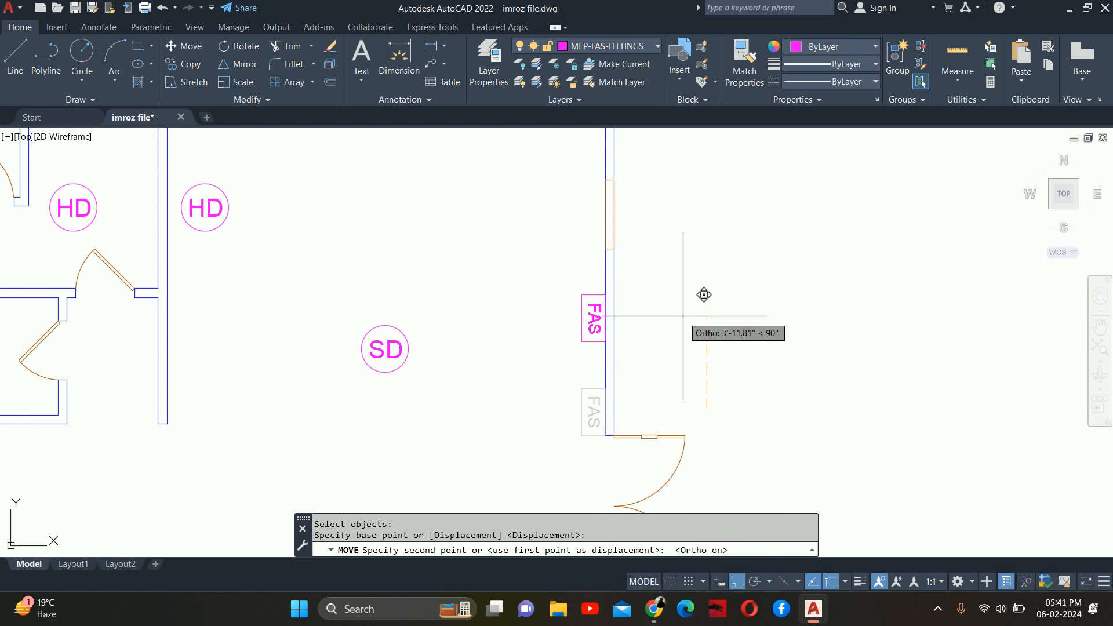
text(3)
key(Return)
key(Escape)
key(Escape)
mouse_move(618, 347)
middle_down()
mouse_move(631, 347)
mouse_move(656, 278)
middle_up()
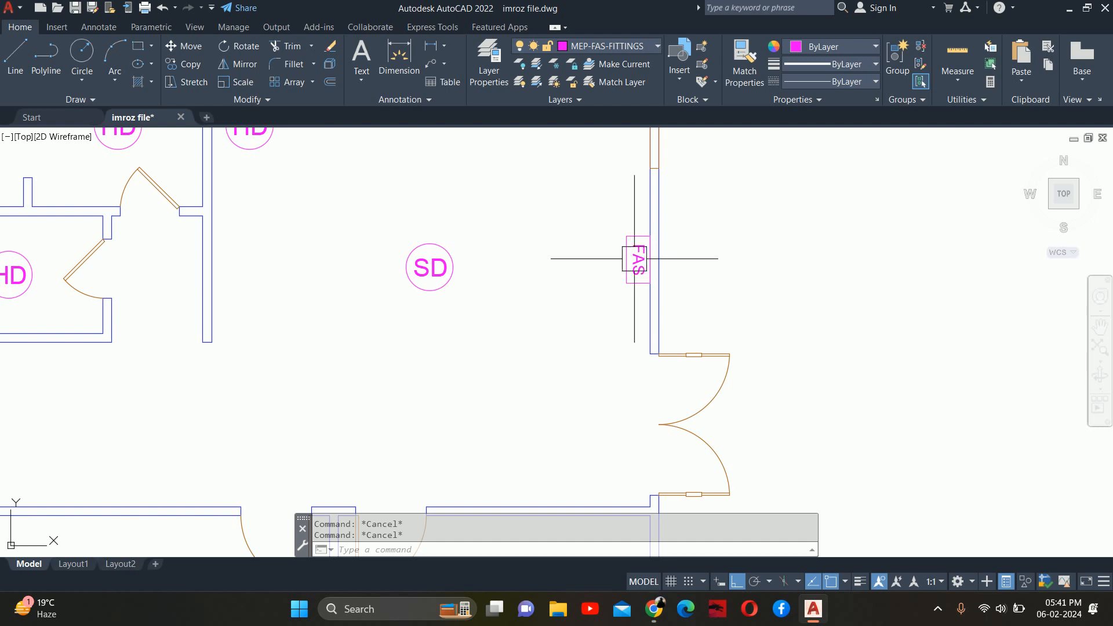
scroll(638, 292, down, 4)
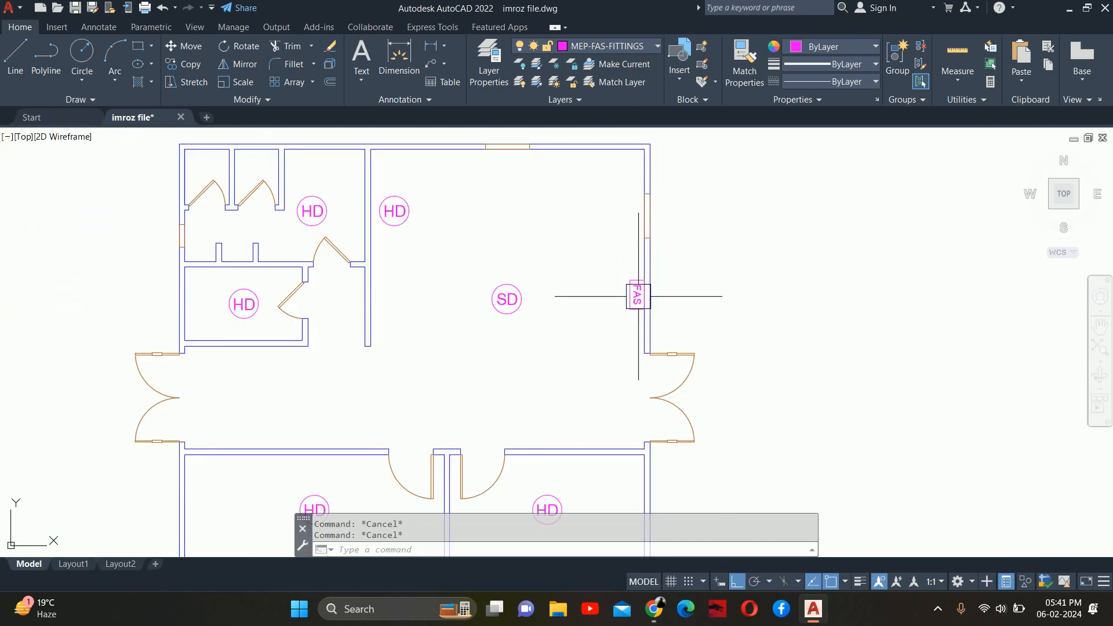
middle_drag(635, 290, 633, 249)
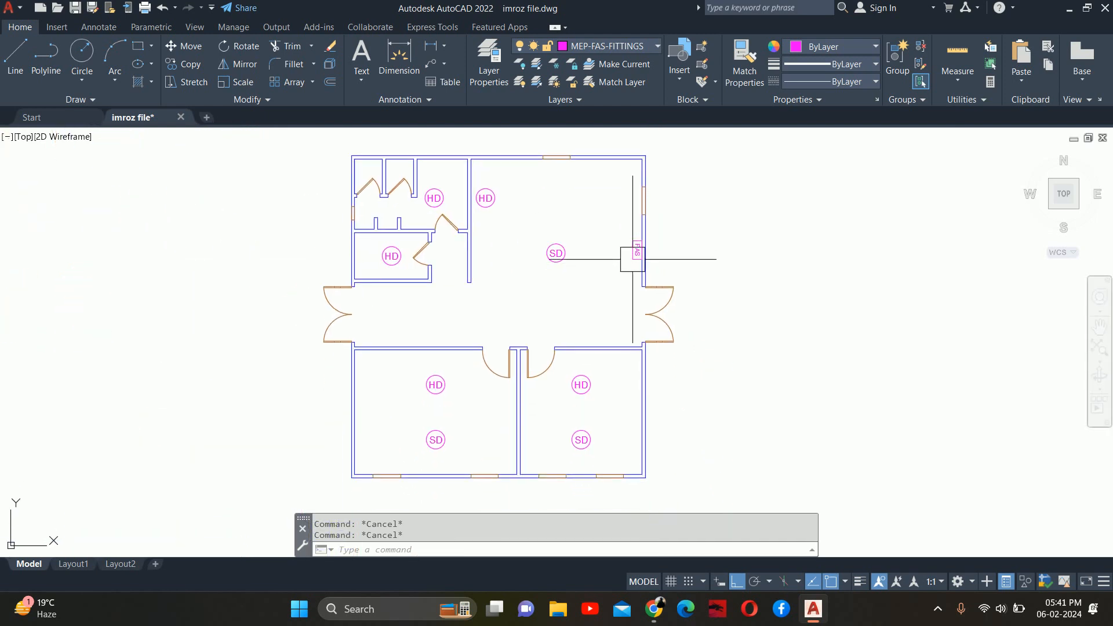
mouse_move(636, 256)
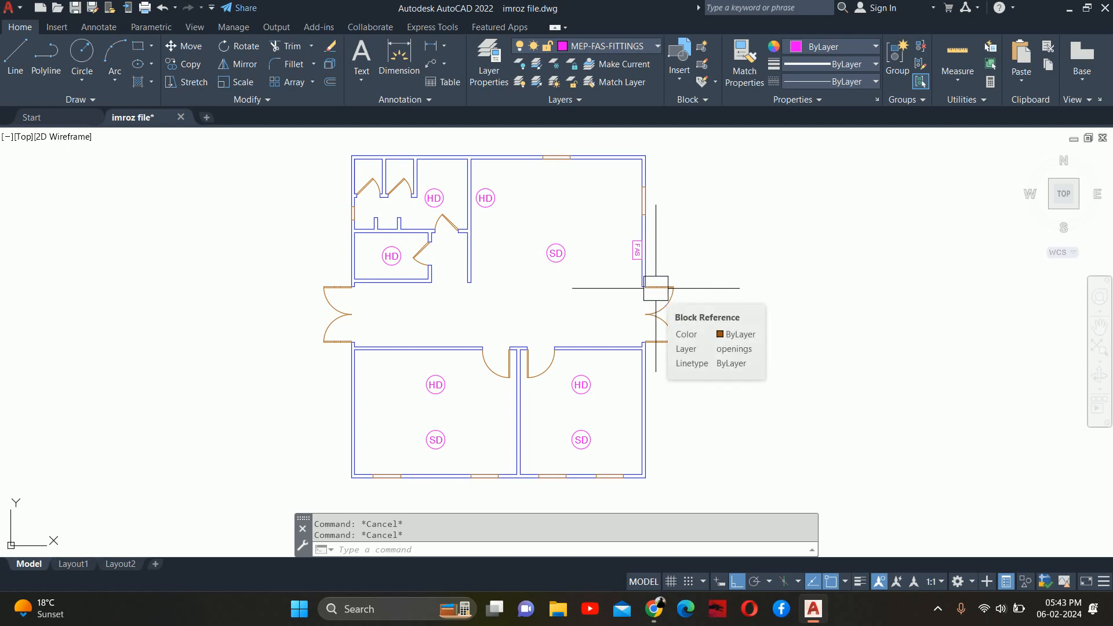
Draw a 12 by 12 inch square in the empty area outside the building's east wall
text(rec)
key(Return)
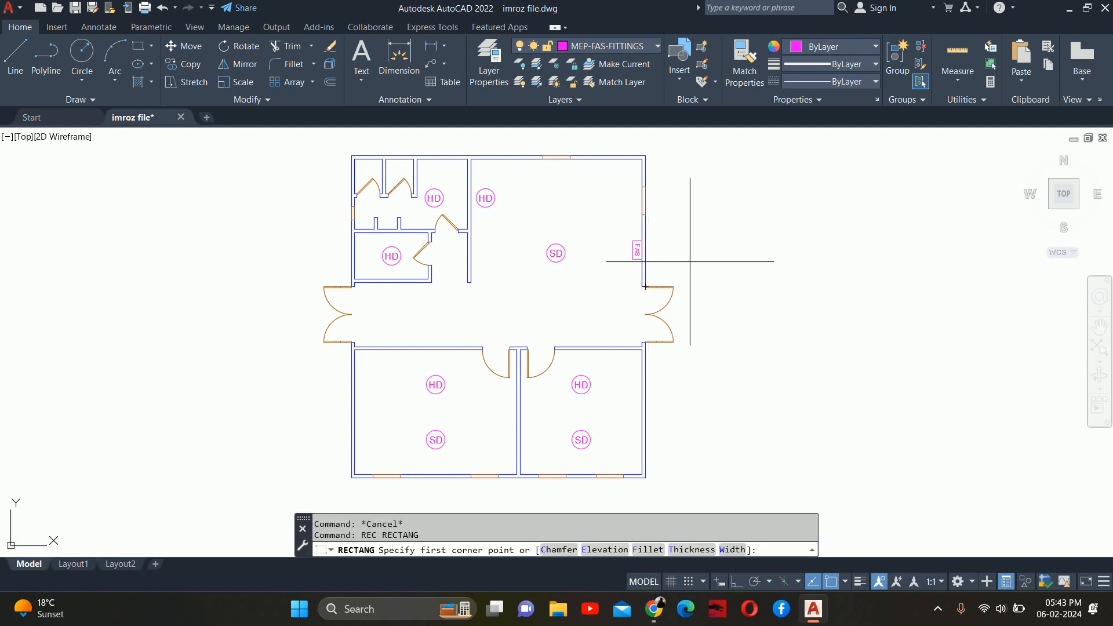
scroll(692, 260, up, 6)
click(650, 262)
text(d)
key(Return)
text(12)
key(Return)
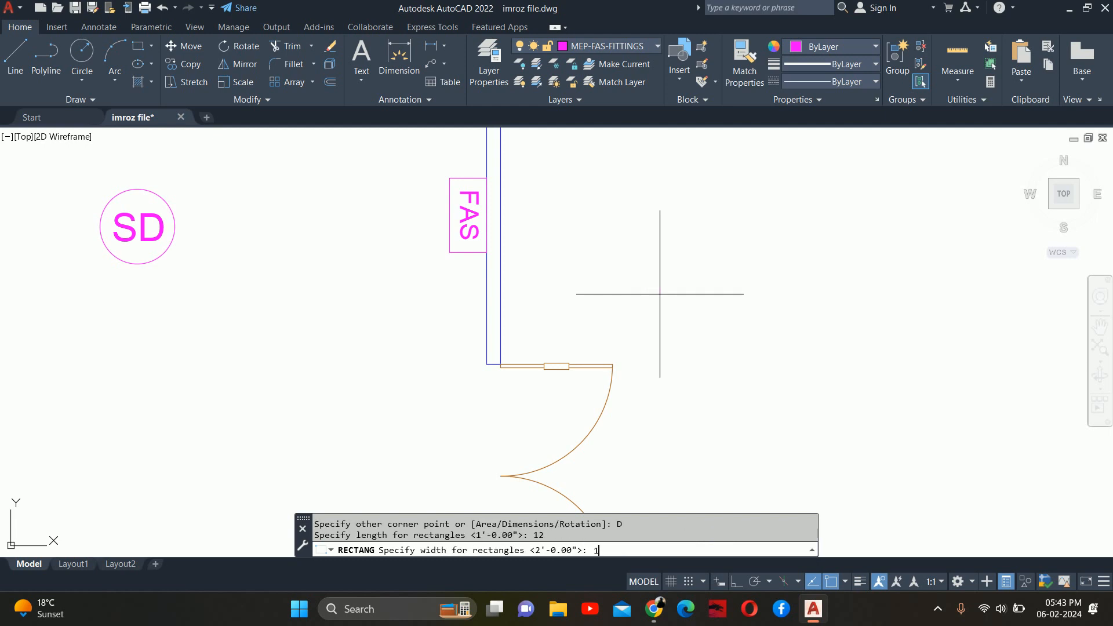
text(12)
key(Return)
click(666, 277)
key(Escape)
key(Escape)
Add the multiline text M with a height of 6 inches inside the new square
scroll(666, 263, up, 4)
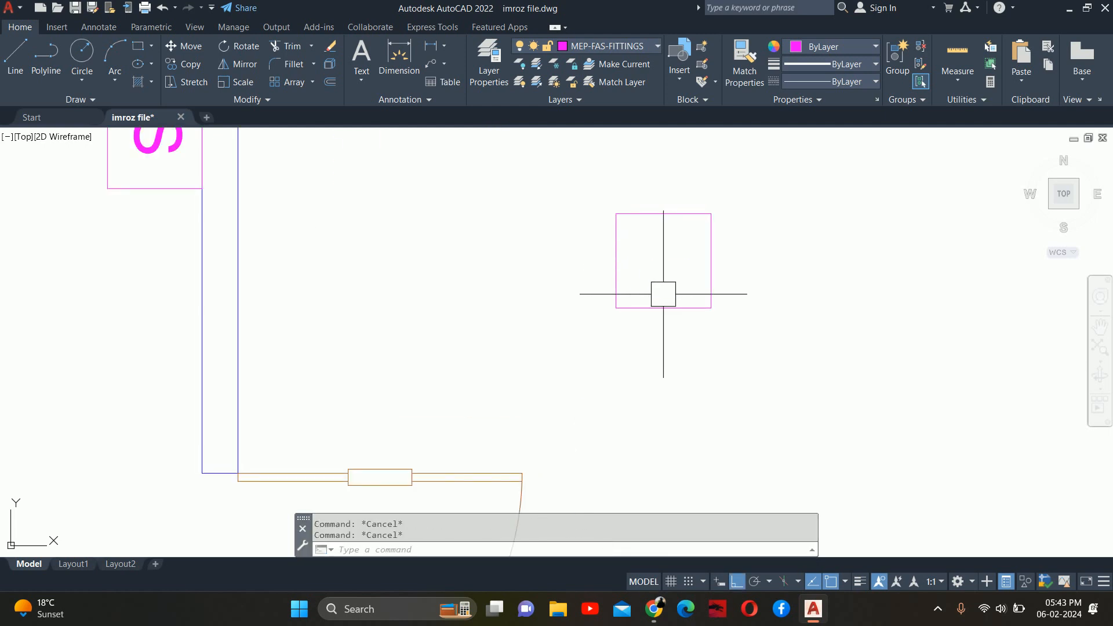
text(t)
key(Return)
click(646, 241)
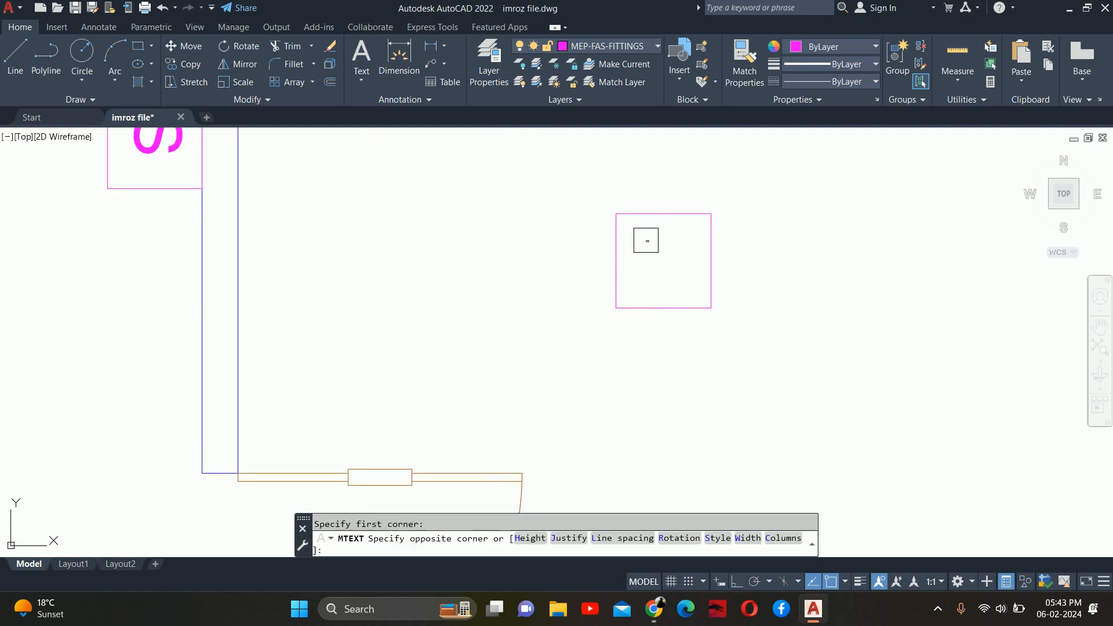
click(699, 297)
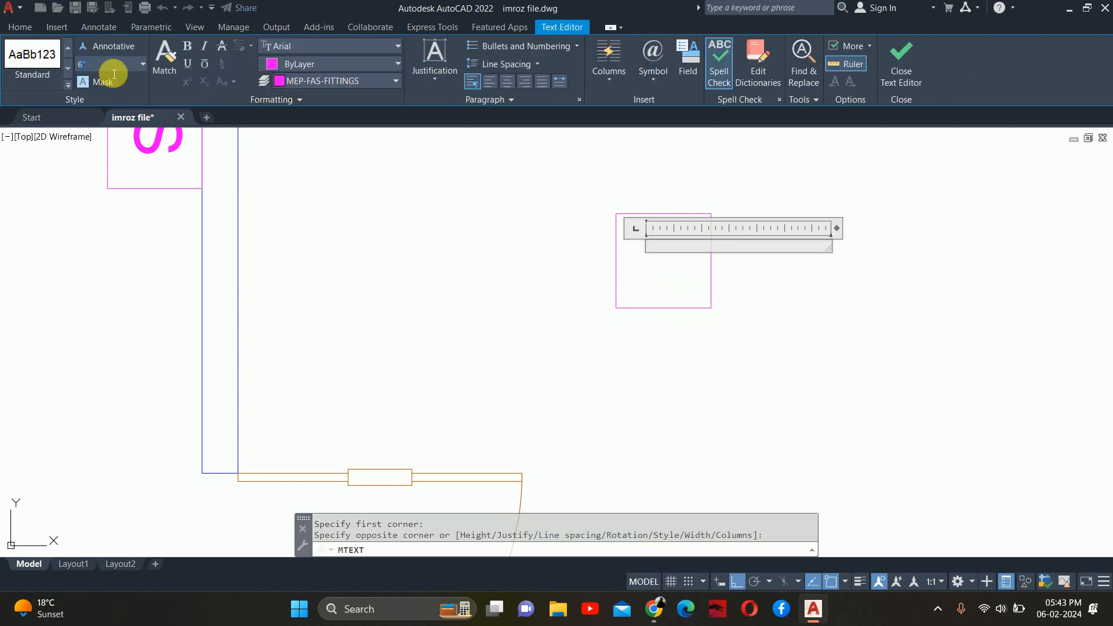
key(Return)
text(M)
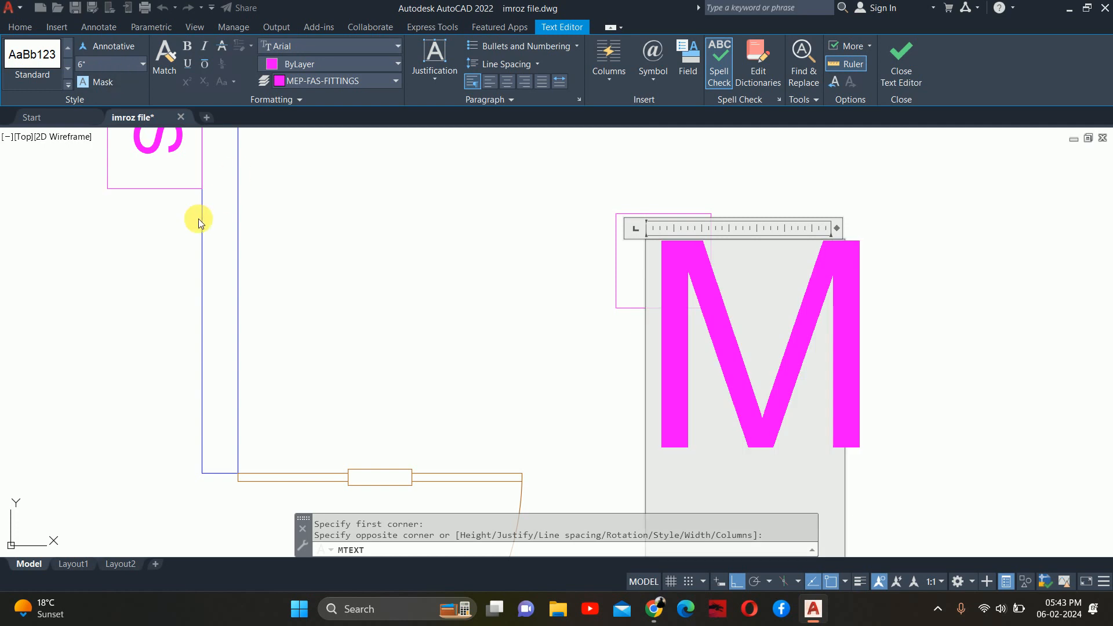
key(Escape)
key(Escape)
Move the letter M slightly west so it sits centred in the square
middle_drag(690, 273, 649, 294)
text(m)
key(Return)
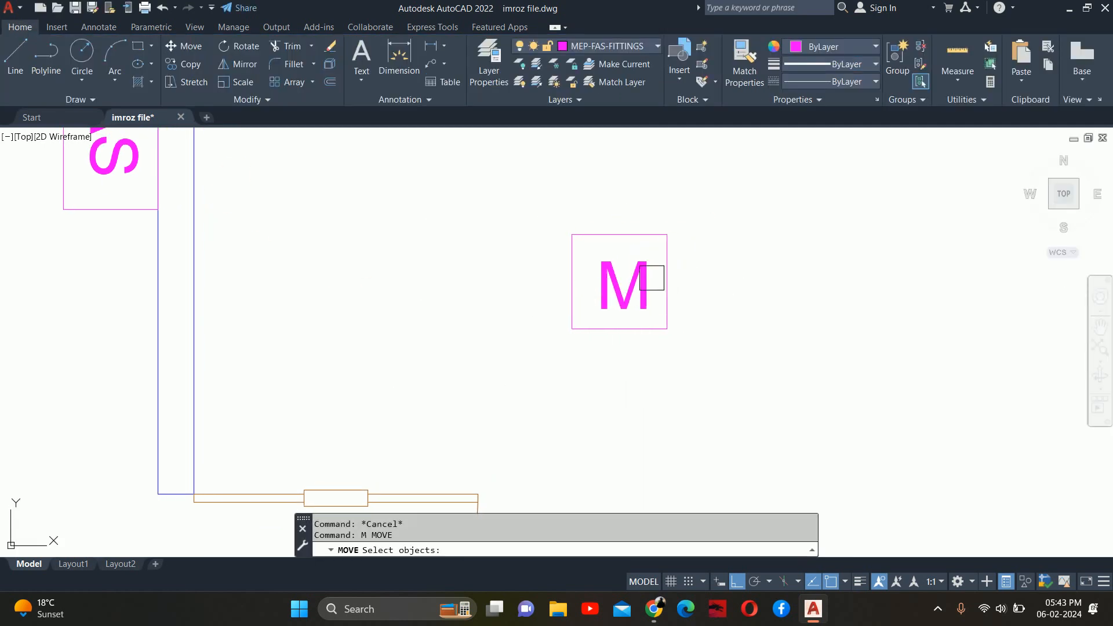
click(650, 280)
key(Return)
click(823, 338)
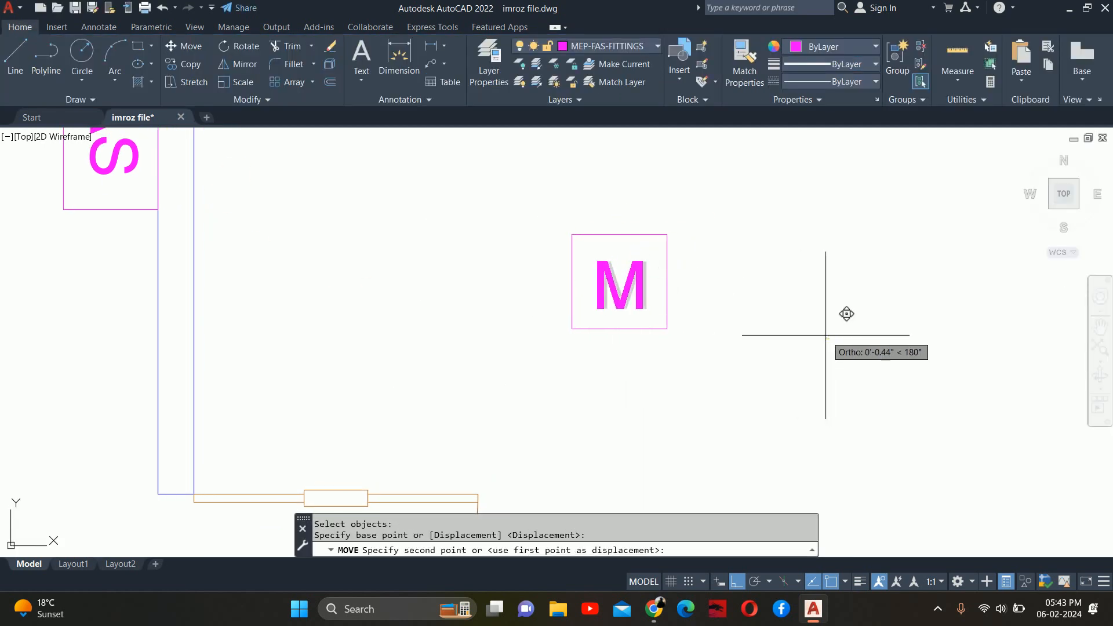
key(Escape)
key(Escape)
Define the square and its M text as a block named MANUAL CALL POINT, with the base point at the midpoint of its east edge
middle_drag(608, 280, 619, 309)
text(b)
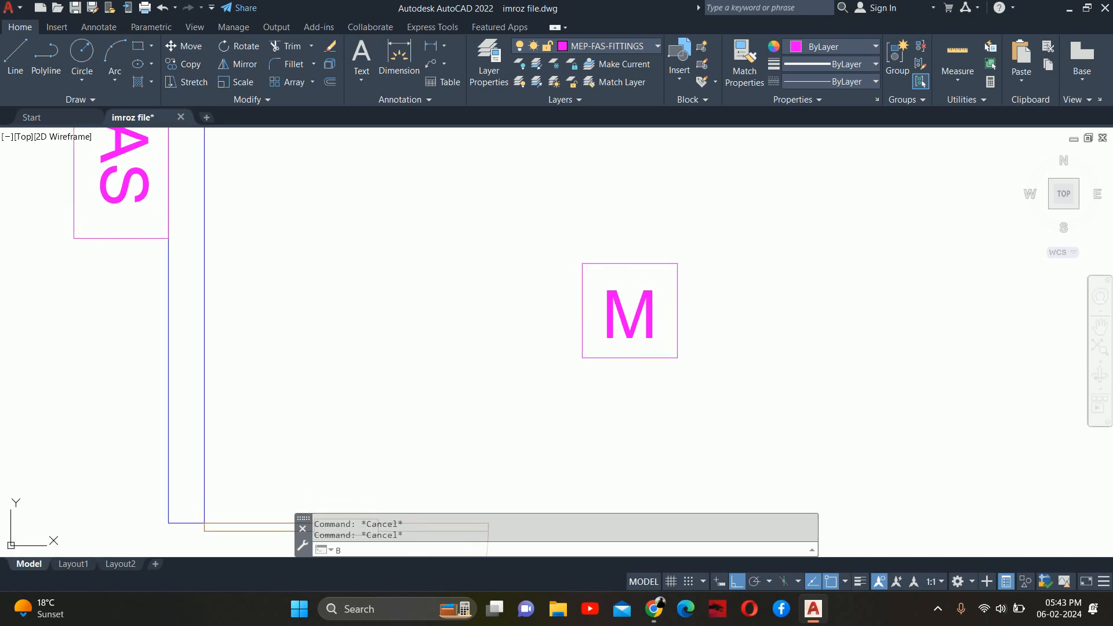
key(Return)
text(MANUAL CALL POINT)
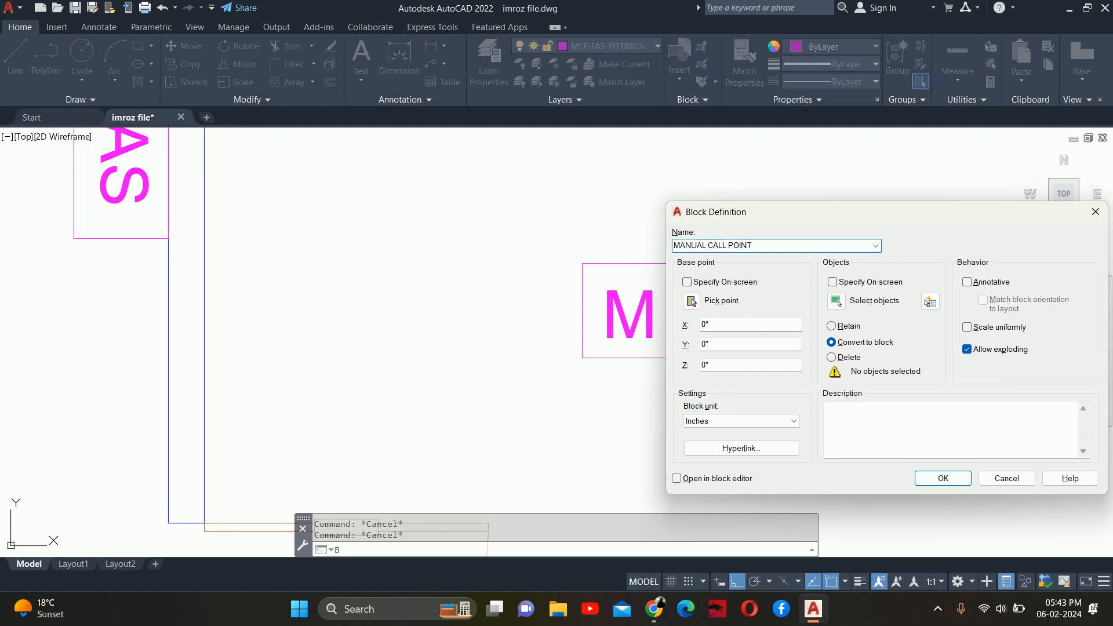
click(844, 300)
click(838, 250)
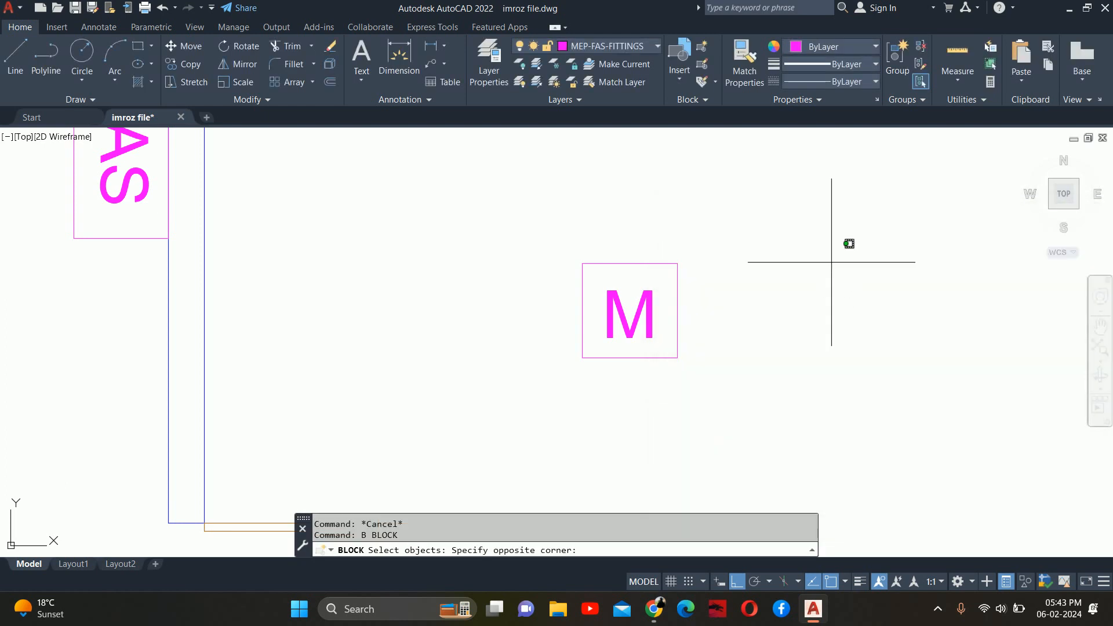
click(589, 402)
key(Return)
click(690, 301)
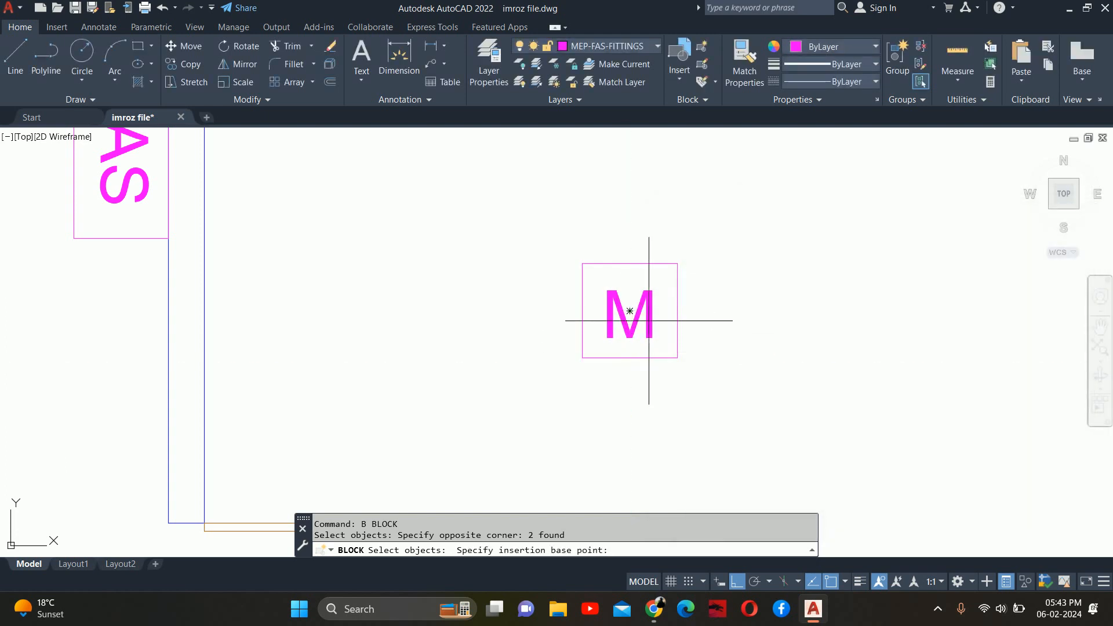
click(677, 311)
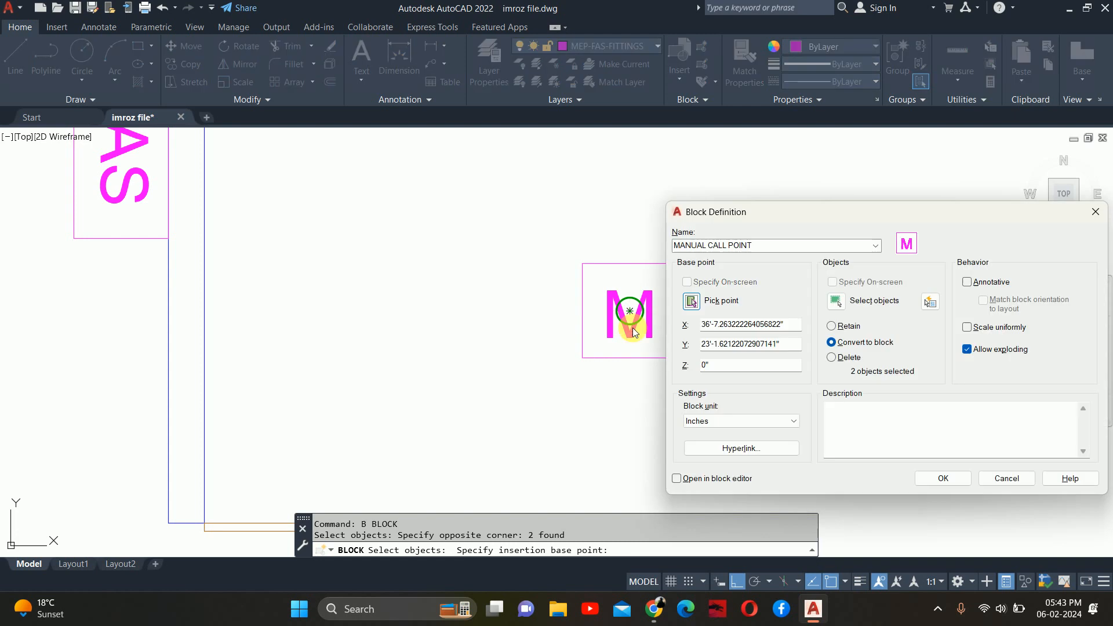
click(925, 478)
key(Escape)
key(Escape)
scroll(677, 363, down, 3)
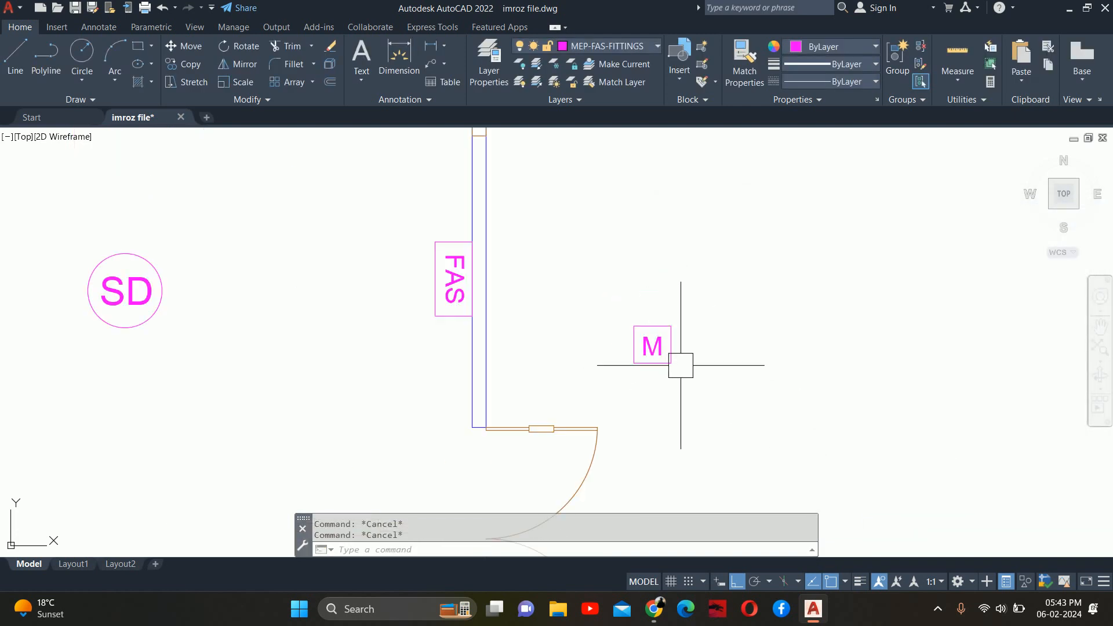
key(F9)
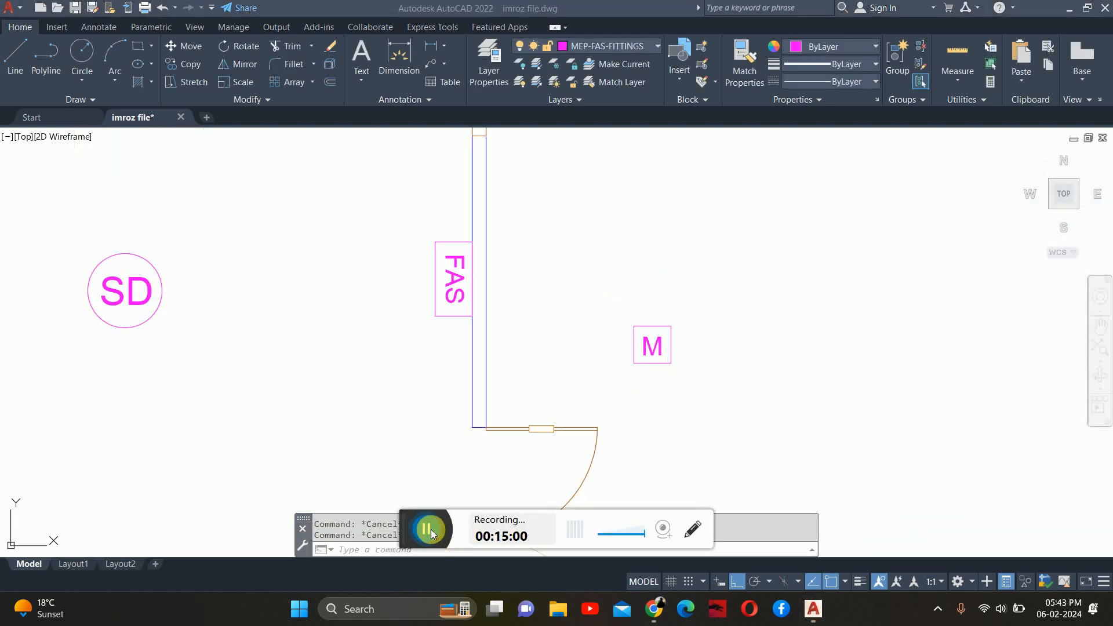
scroll(639, 462, down, 2)
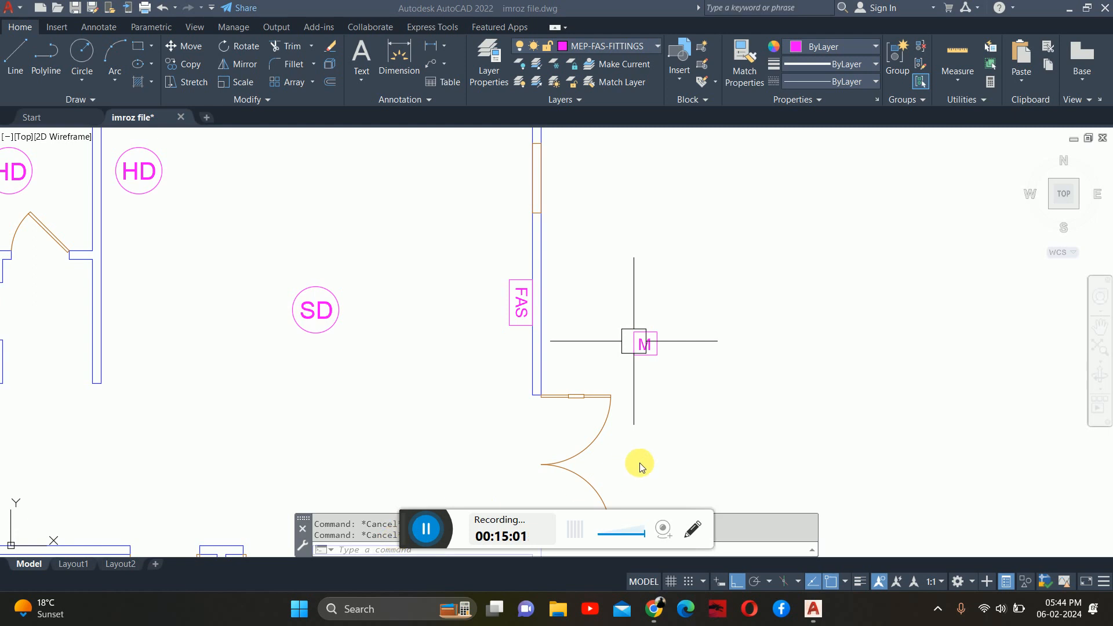
click(658, 392)
click(642, 352)
key(Escape)
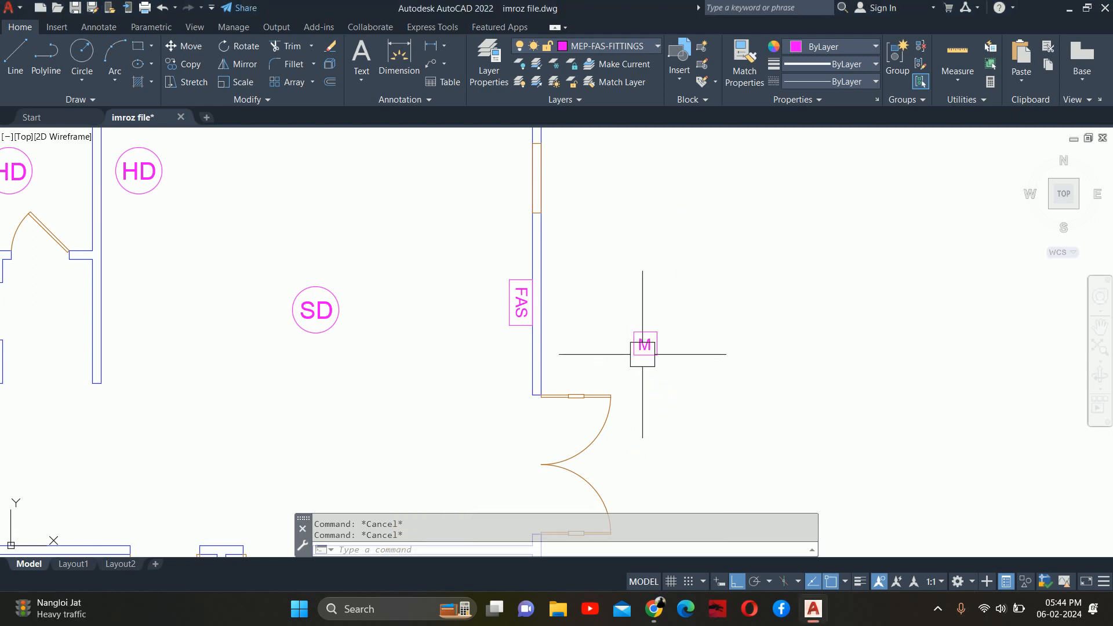
Move the M block by the midpoint of its east edge onto the inner face of the east wall, south of the FAS block
text(m)
key(Return)
click(642, 347)
key(Return)
scroll(634, 348, up, 4)
click(660, 350)
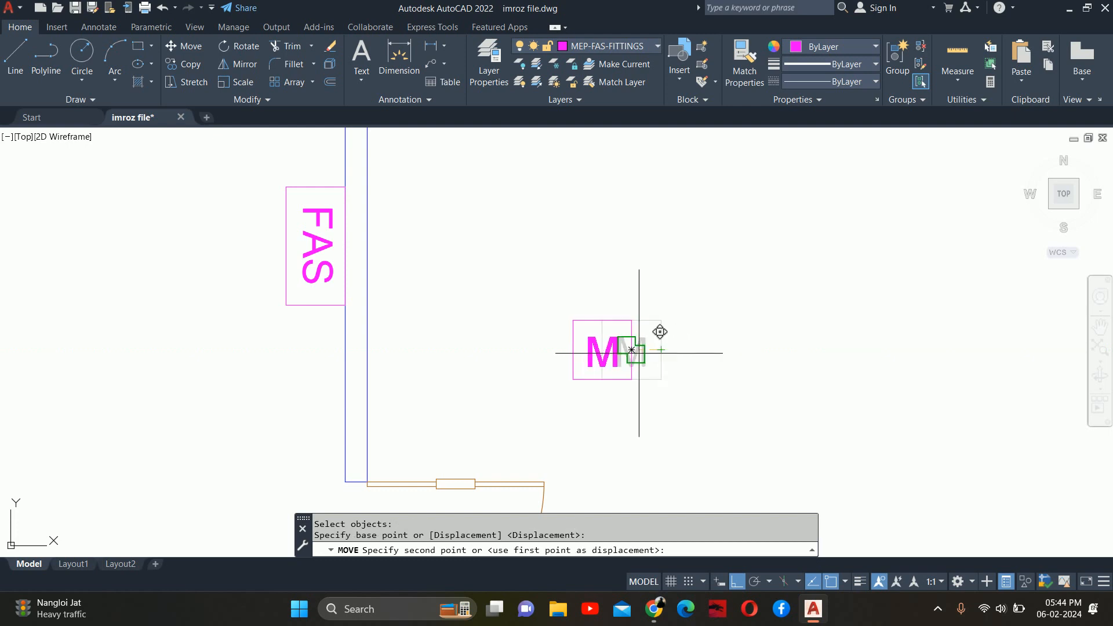
click(345, 349)
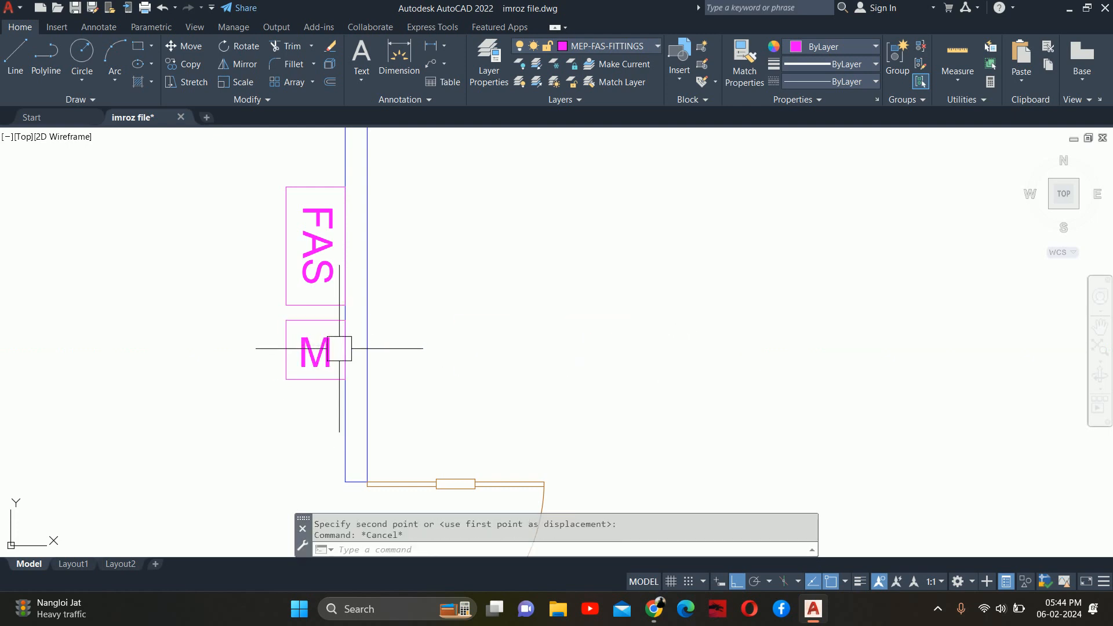
Move the M block north along the wall to the midpoint of the FAS block's east edge
click(345, 349)
text(m)
key(Return)
click(345, 349)
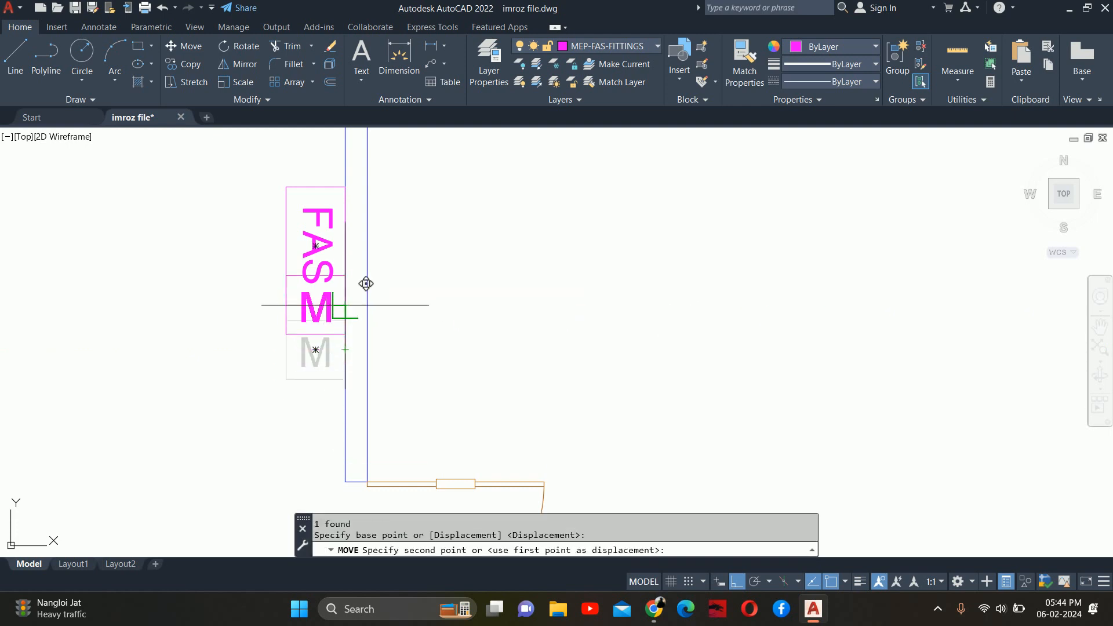
click(346, 250)
Move the M block 18 inches south so it sits directly below the FAS block
text(m)
key(Return)
click(338, 270)
key(Return)
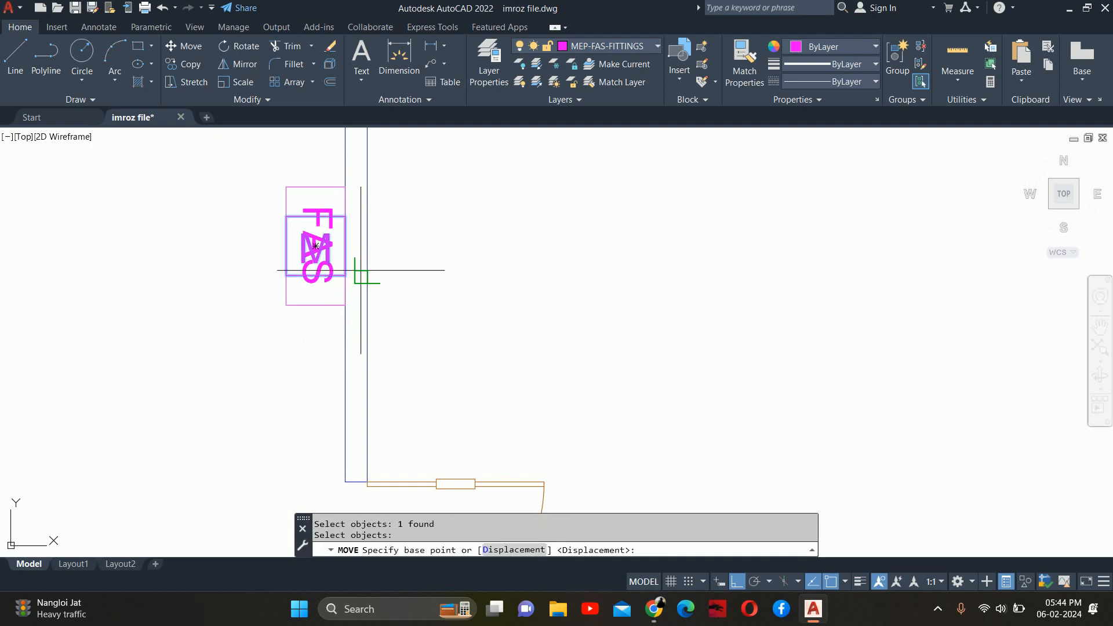
click(438, 270)
text(1)
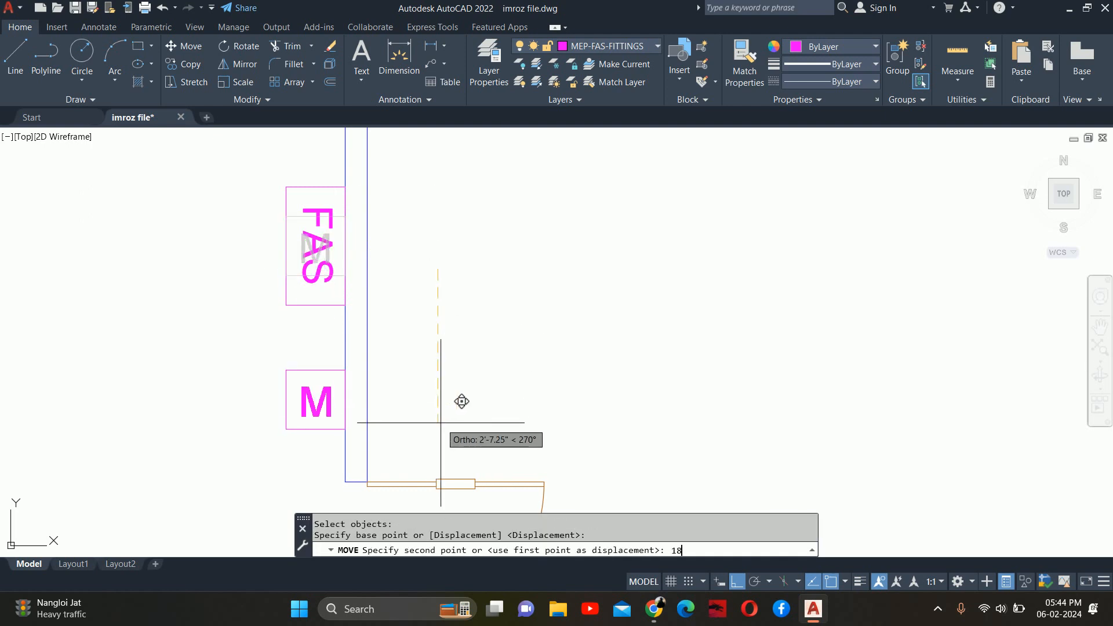
text(8)
key(Return)
key(Escape)
key(Escape)
scroll(467, 333, down, 3)
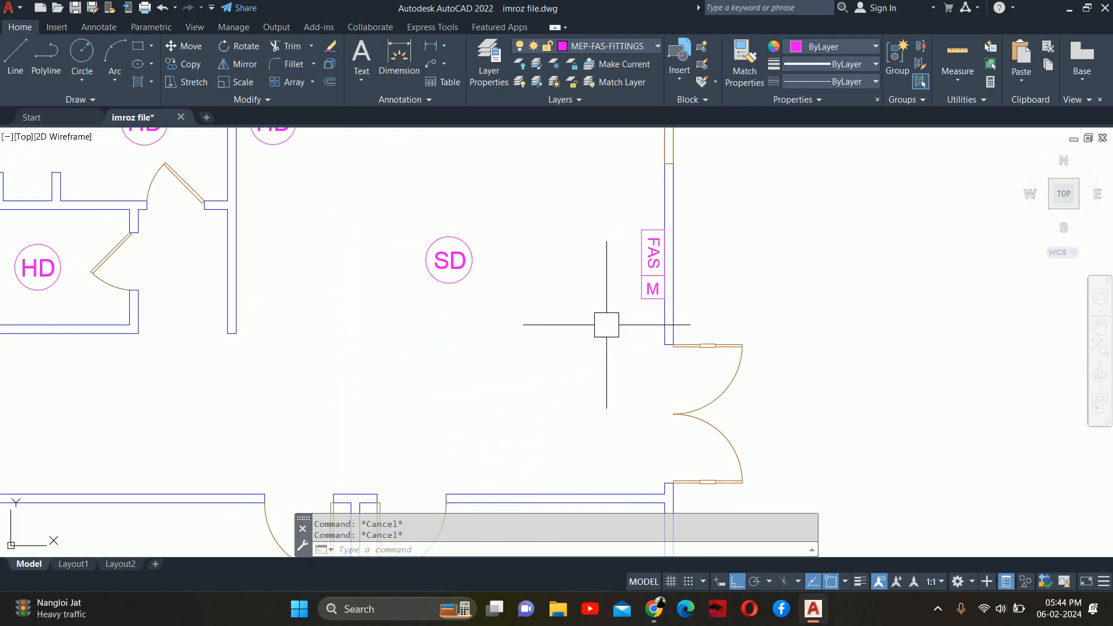
Copy the M block by the midpoint of its south edge to the wall corner just south of the west entrance
scroll(606, 324, down, 3)
middle_drag(641, 325, 673, 322)
text(c)
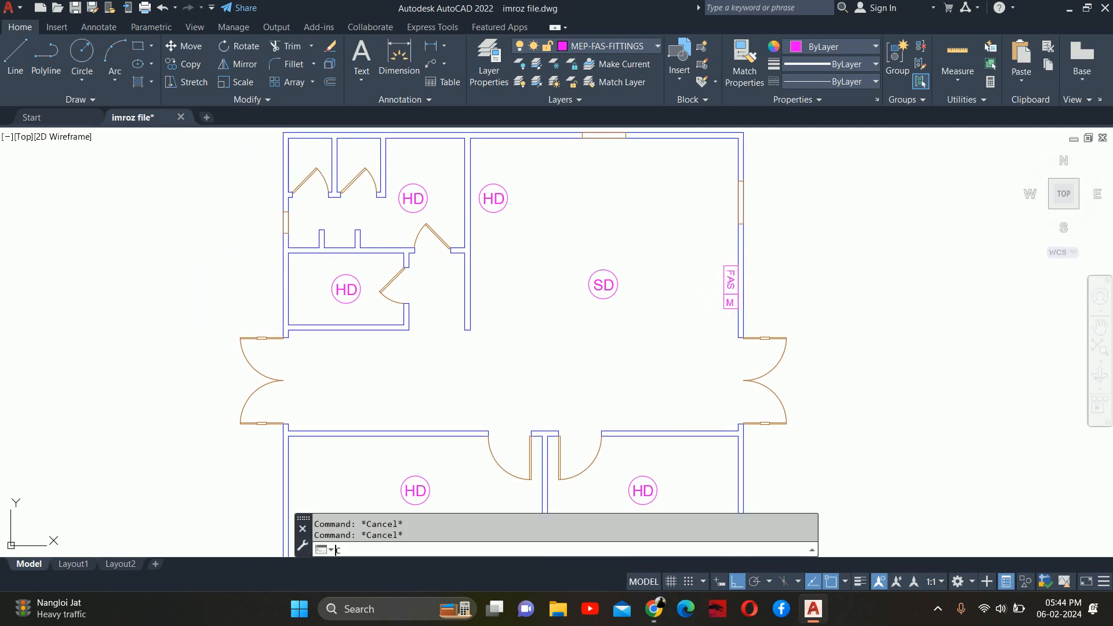
text(o)
key(Return)
scroll(737, 302, up, 4)
click(735, 303)
key(Return)
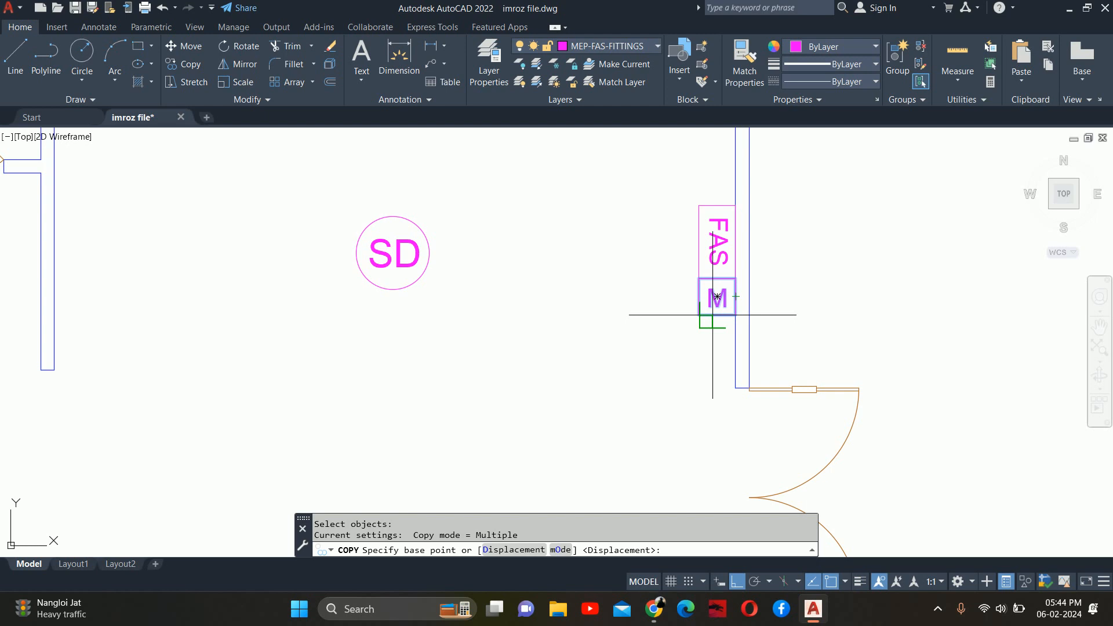
click(718, 315)
scroll(616, 382, down, 4)
middle_drag(616, 381, 922, 225)
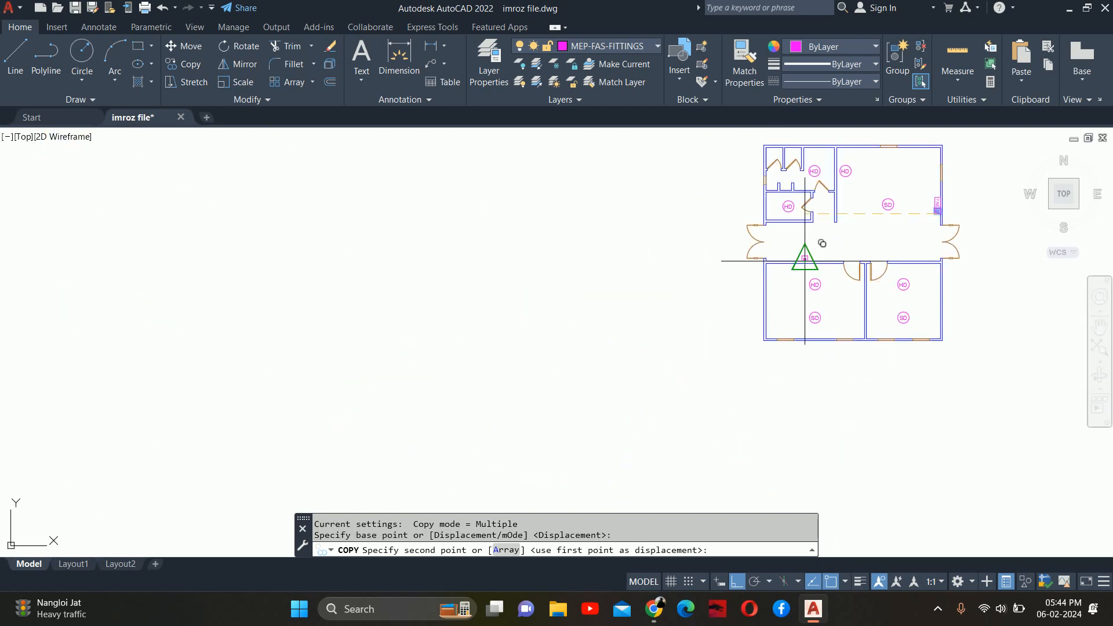
scroll(782, 249, up, 8)
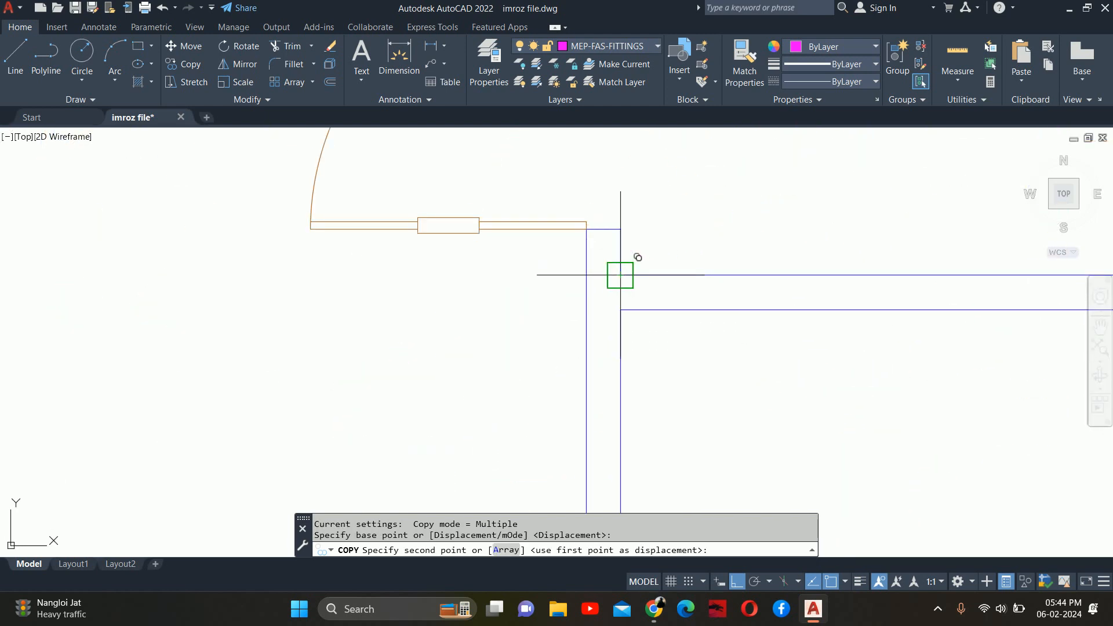
click(619, 275)
key(Escape)
Move the copied M block 36 inches east along the corridor's south wall
click(621, 232)
middle_drag(687, 209, 619, 287)
text(m)
key(Return)
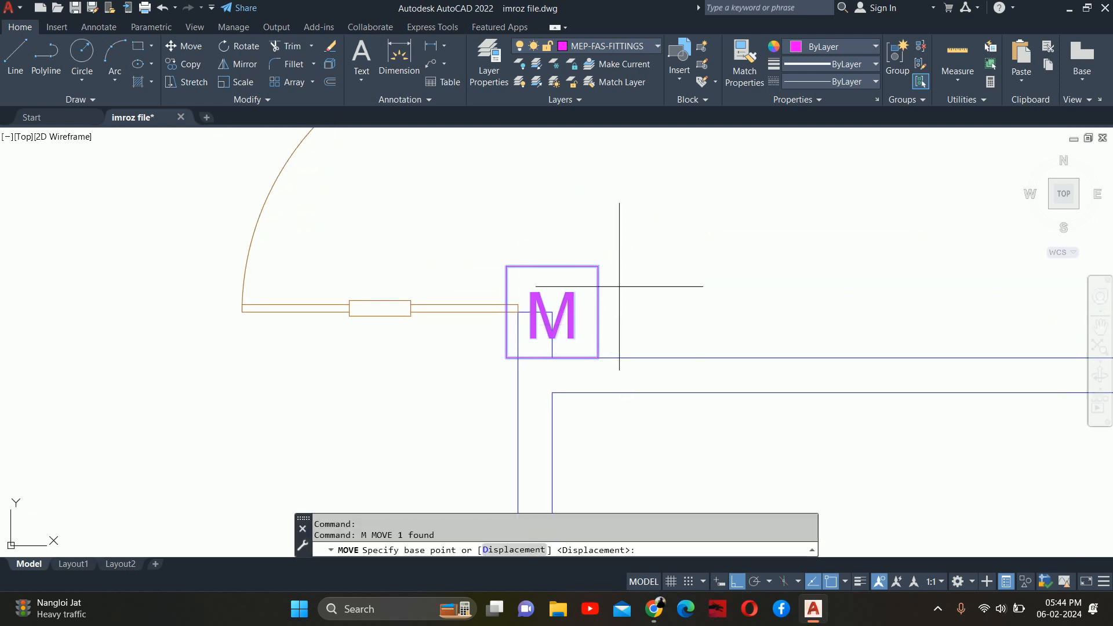
click(619, 286)
text(3)
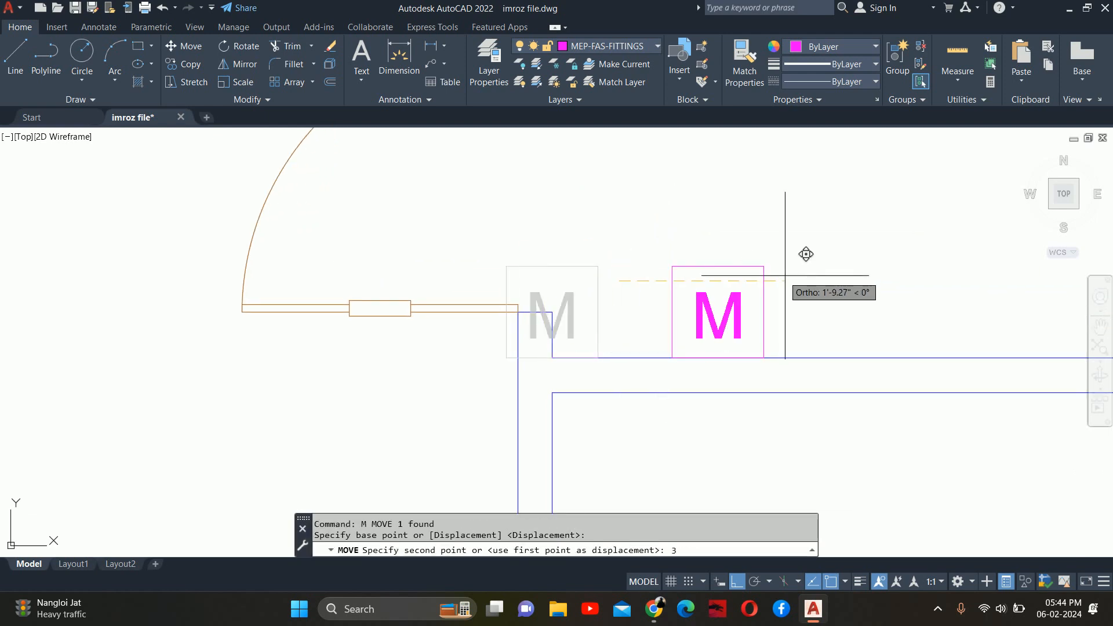
text(6)
key(Return)
key(Escape)
key(Escape)
Shift the M block near the west entrance another 12 inches east along the wall
scroll(753, 302, down, 6)
text(m)
key(Return)
click(673, 333)
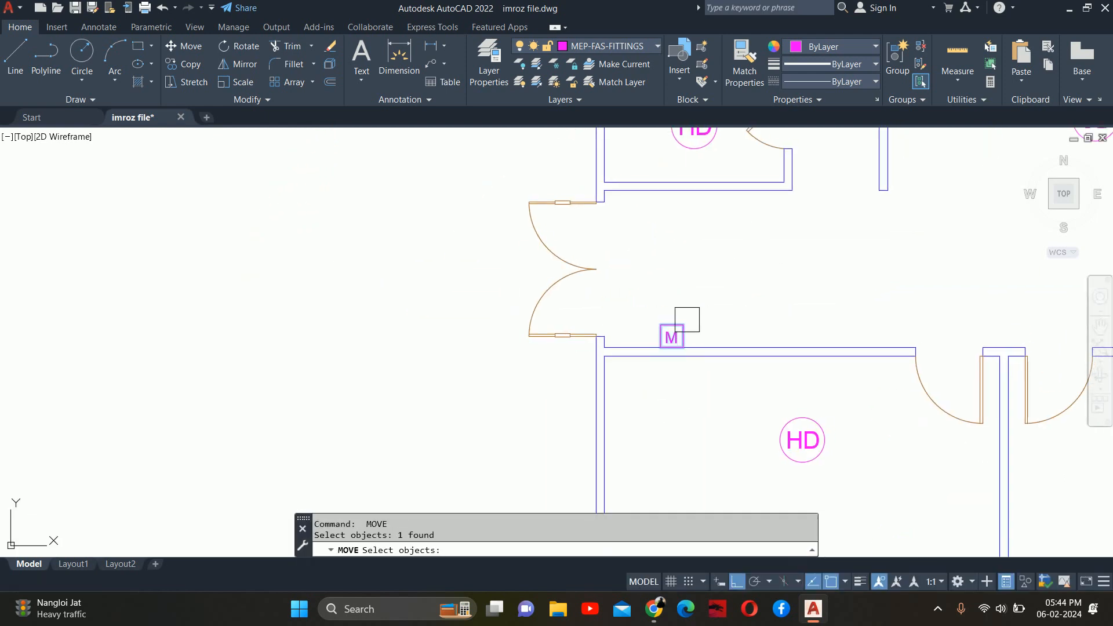
key(Return)
click(758, 298)
text(12)
key(Return)
key(Escape)
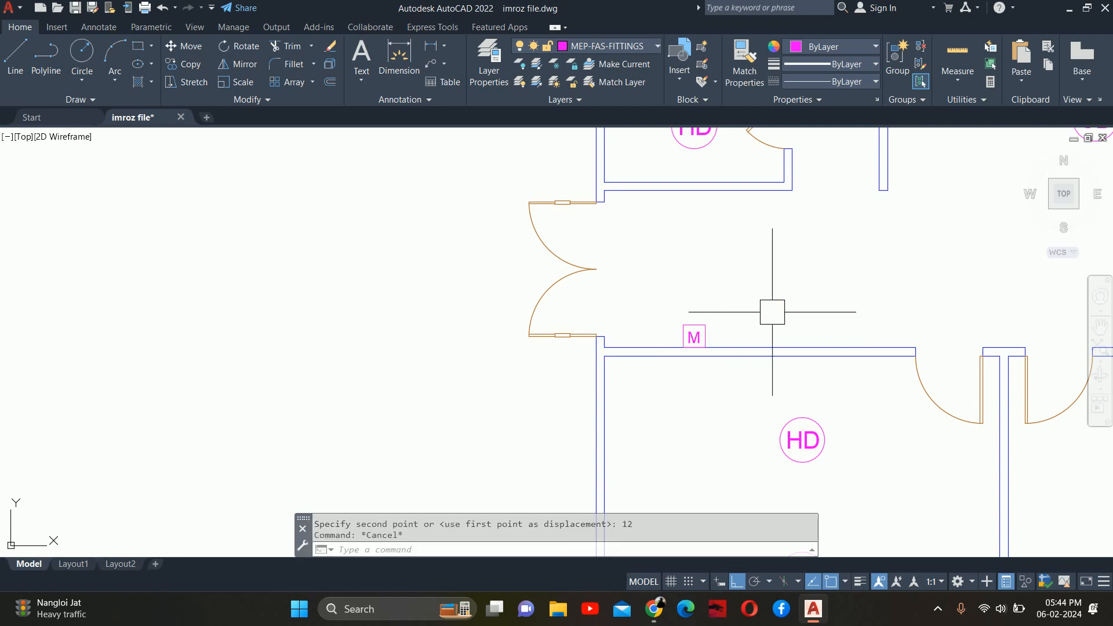
scroll(772, 312, down, 4)
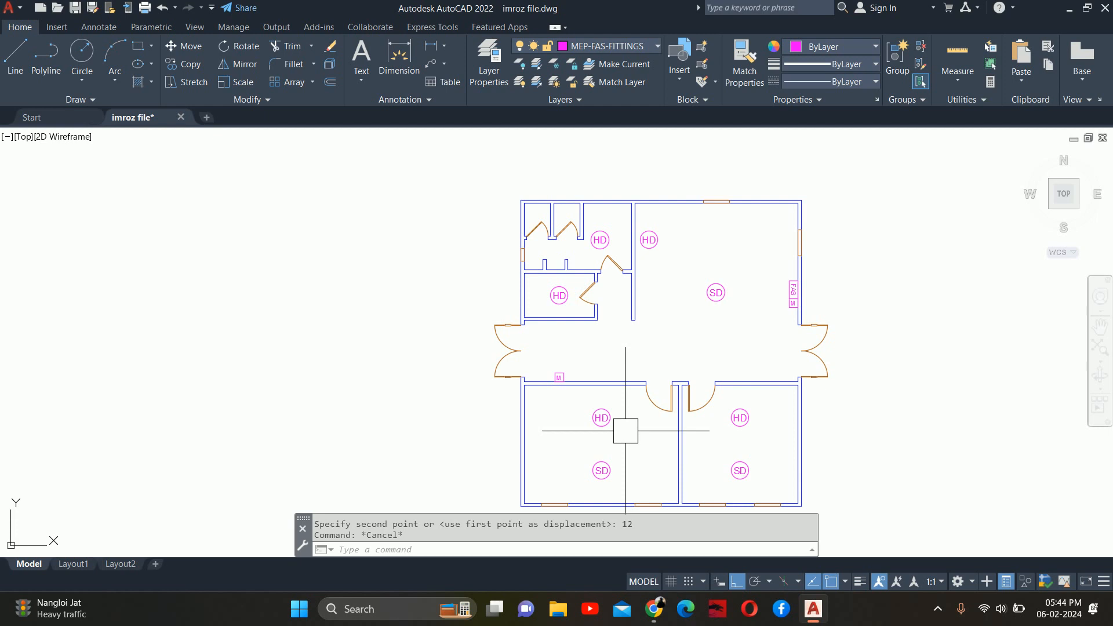
scroll(814, 301, up, 2)
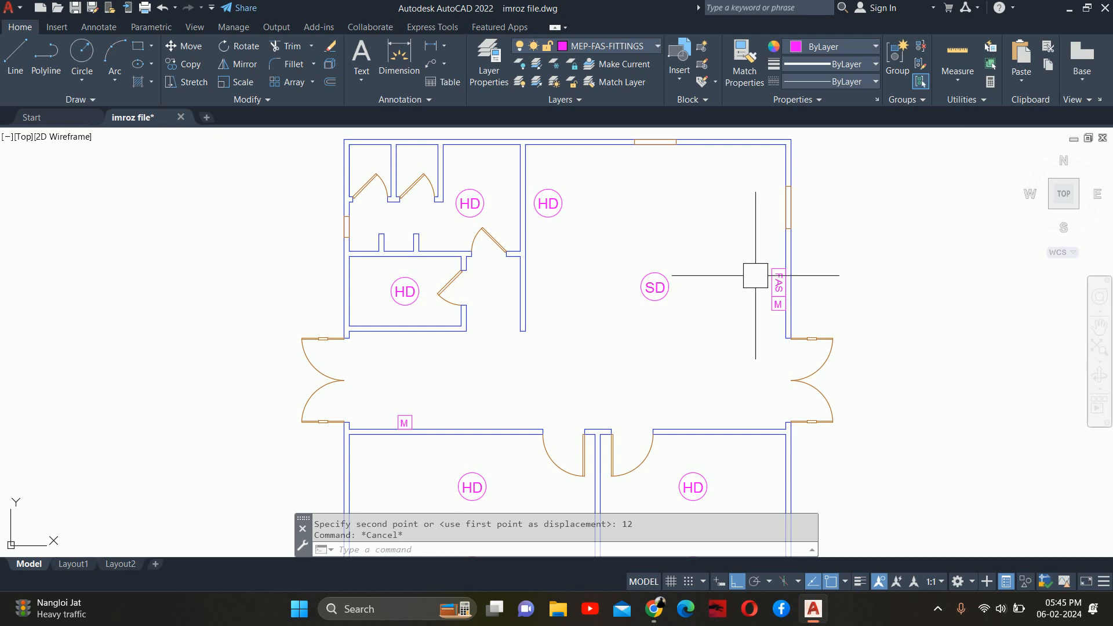
key(Escape)
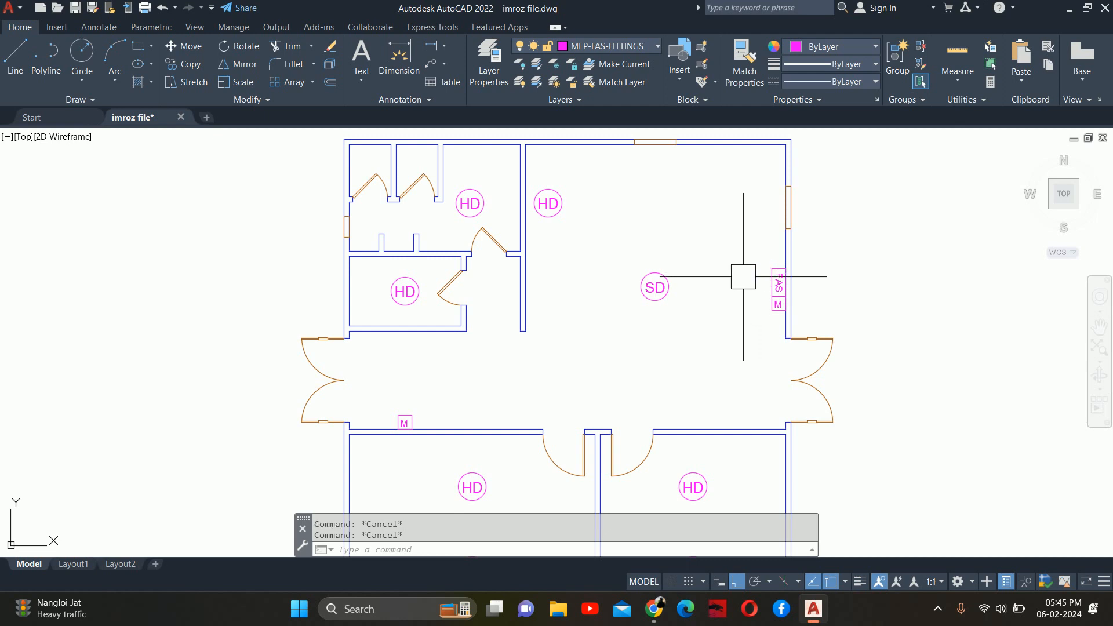
scroll(730, 284, down, 3)
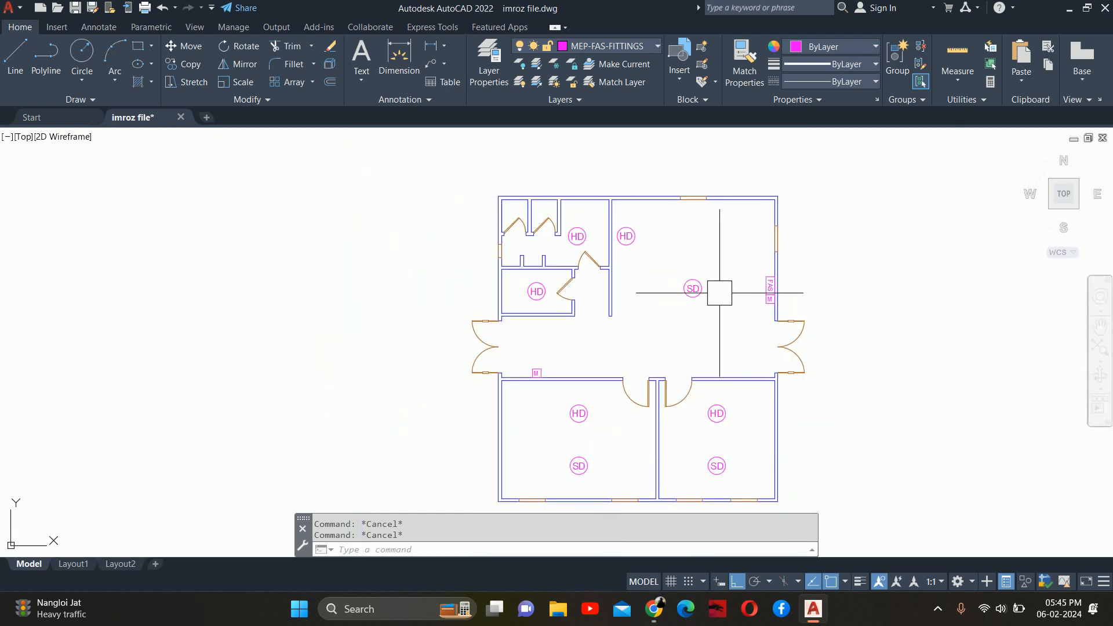
Create a new layer named MEP-FAS-CONDUTE
text(la)
key(Return)
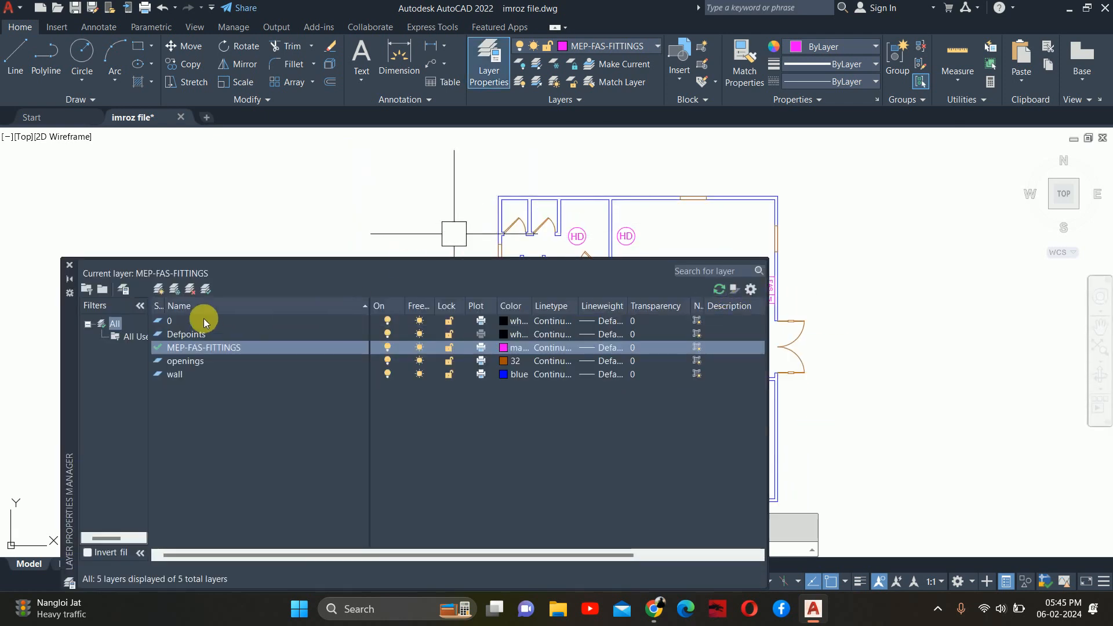
click(158, 289)
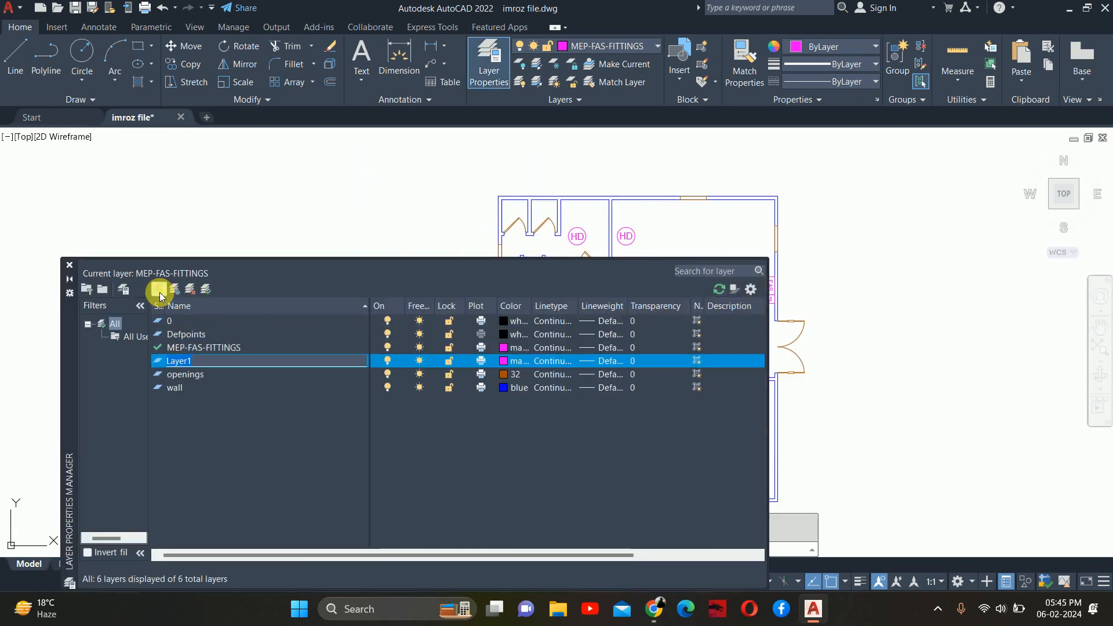
text(MEP-FAS-CONDUTE)
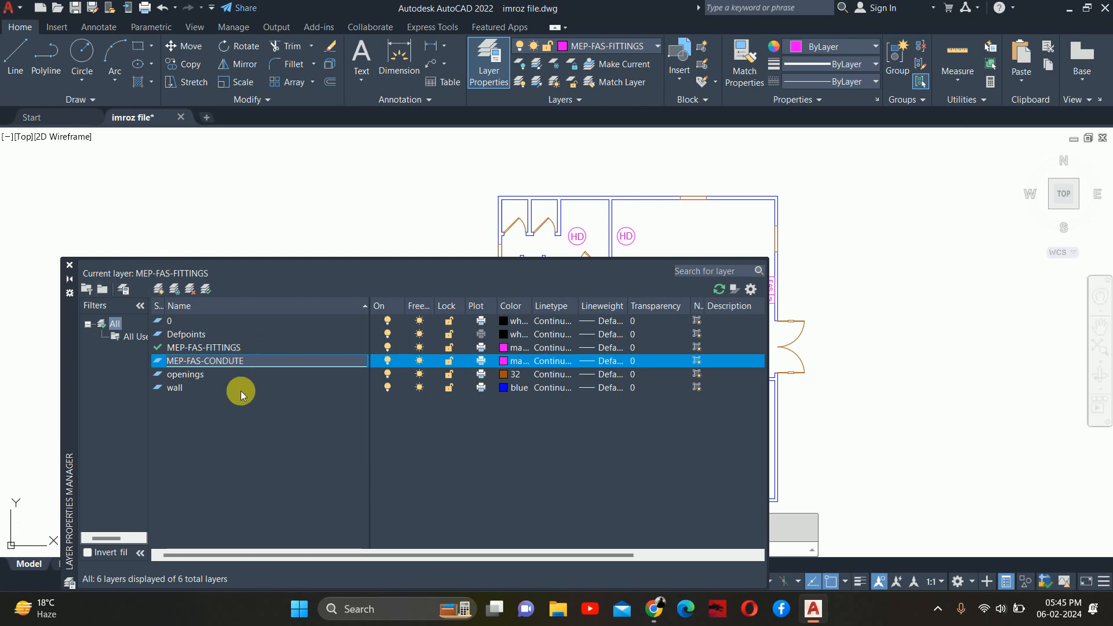
key(Return)
Set the MEP-FAS-CONDUTE layer's colour to red and make it the current layer
click(503, 360)
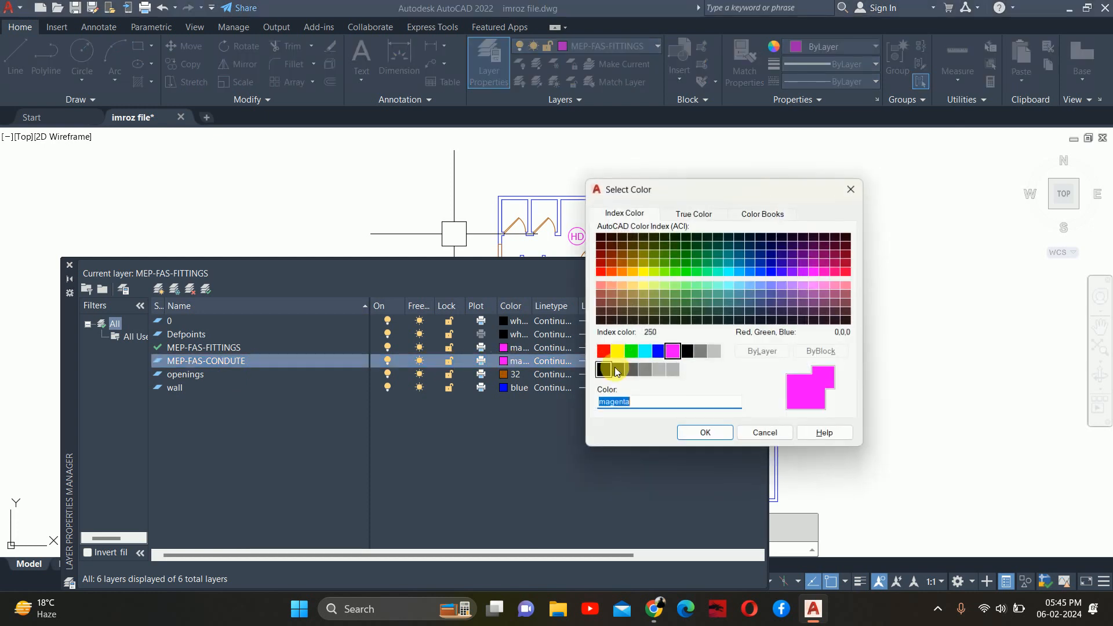
click(603, 351)
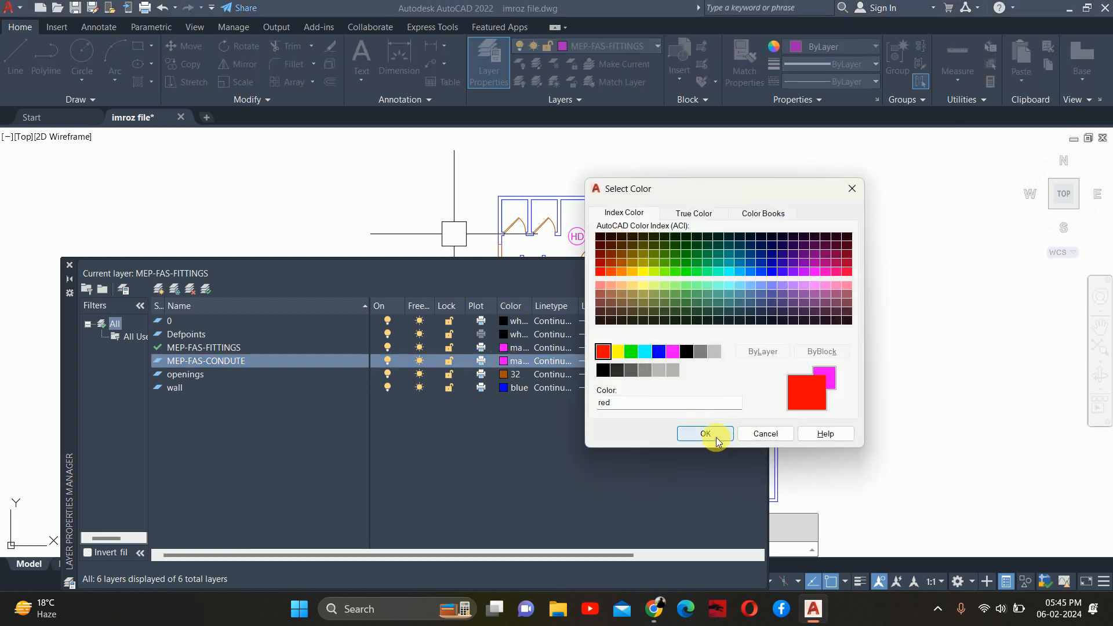
click(705, 434)
double_click(168, 353)
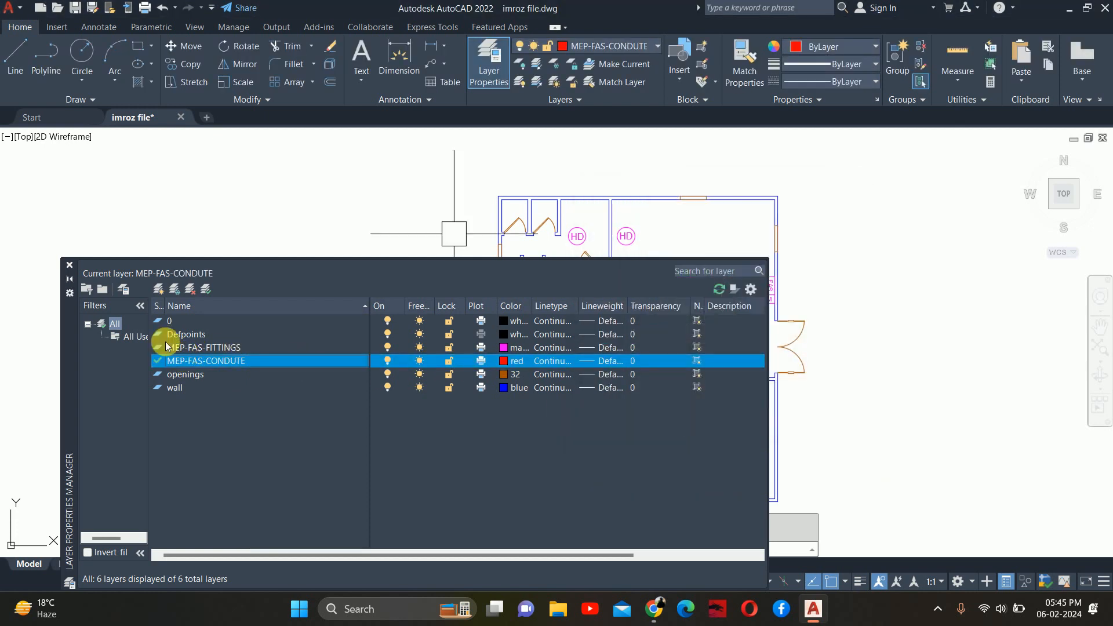
click(69, 265)
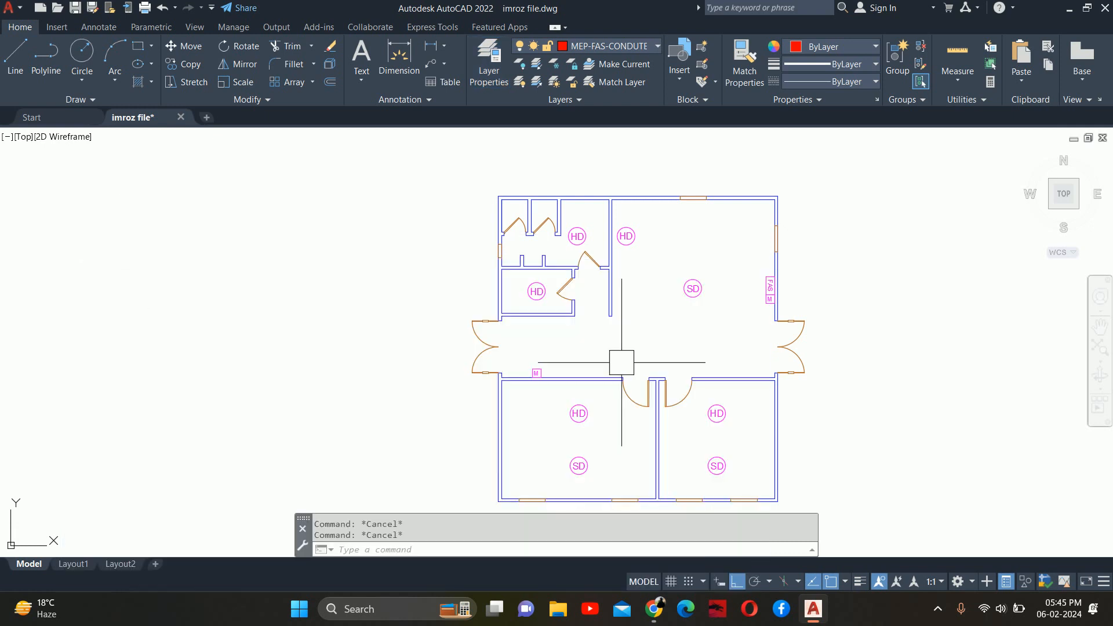
Start a polyline at the west edge of the FAS block and run it to the centre of the large room's SD detector
text(pl)
key(Return)
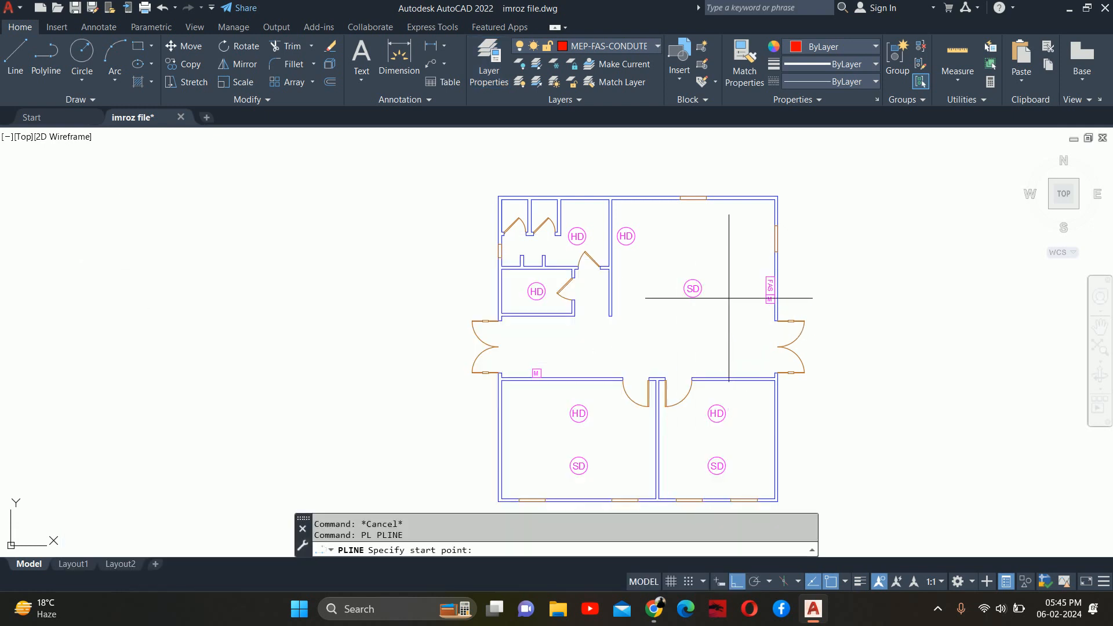
scroll(728, 298, up, 4)
scroll(811, 316, up, 4)
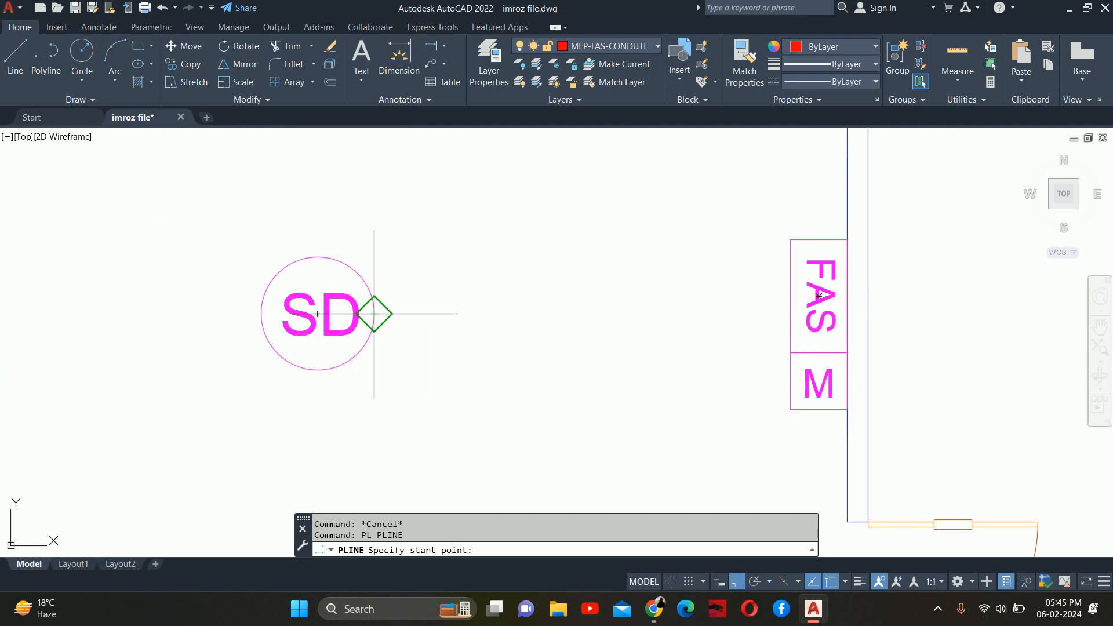
click(785, 311)
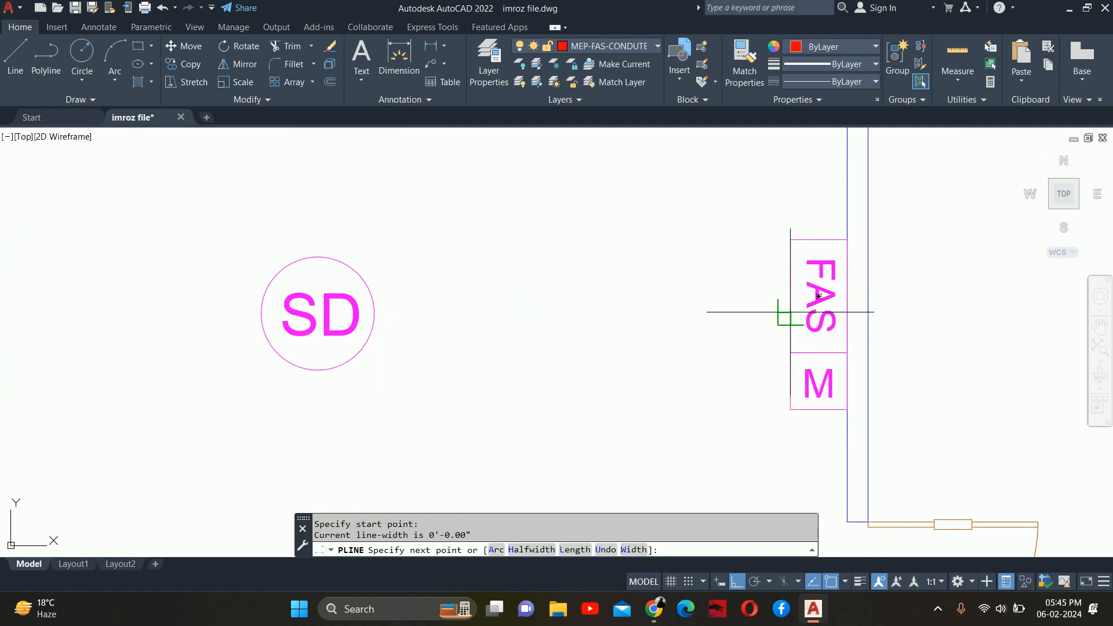
click(317, 314)
Continue the polyline north from the SD detector, then west through the large room's HD detector to the centre of the neighbouring room's HD detector
scroll(292, 320, down, 1)
middle_drag(292, 322, 893, 366)
scroll(893, 366, down, 1)
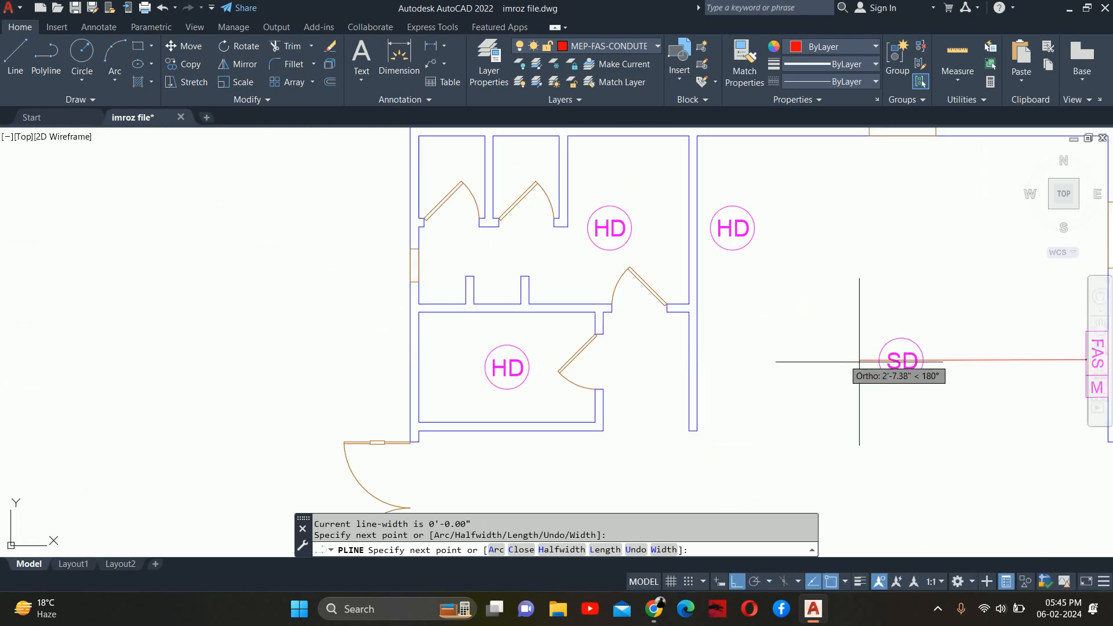
scroll(859, 361, down, 1)
scroll(858, 359, up, 2)
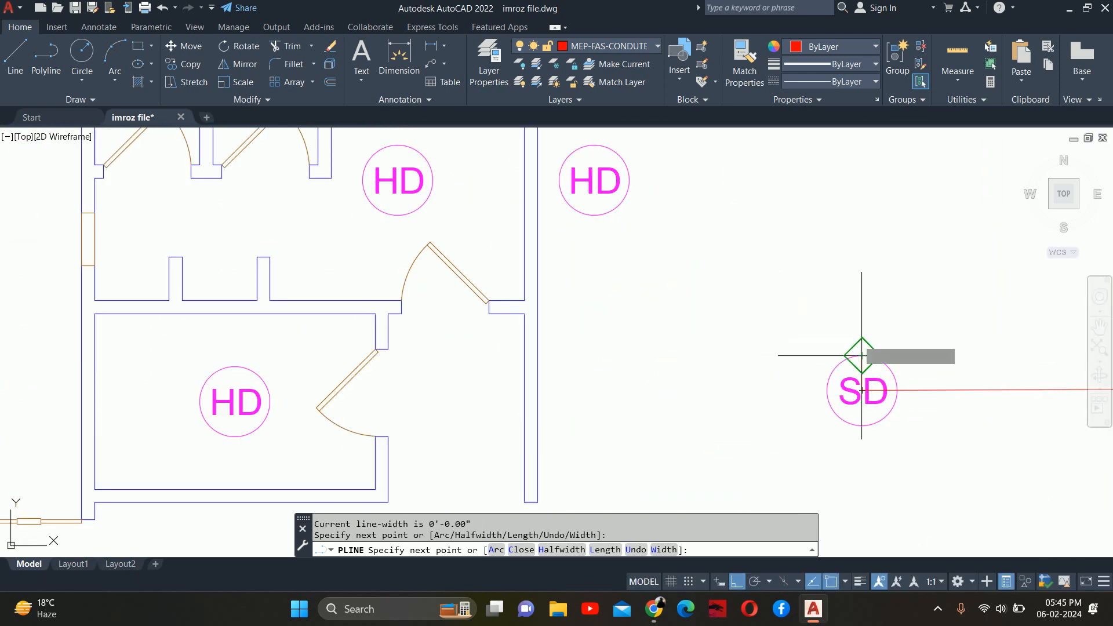
scroll(858, 264, down, 1)
middle_drag(859, 264, 849, 308)
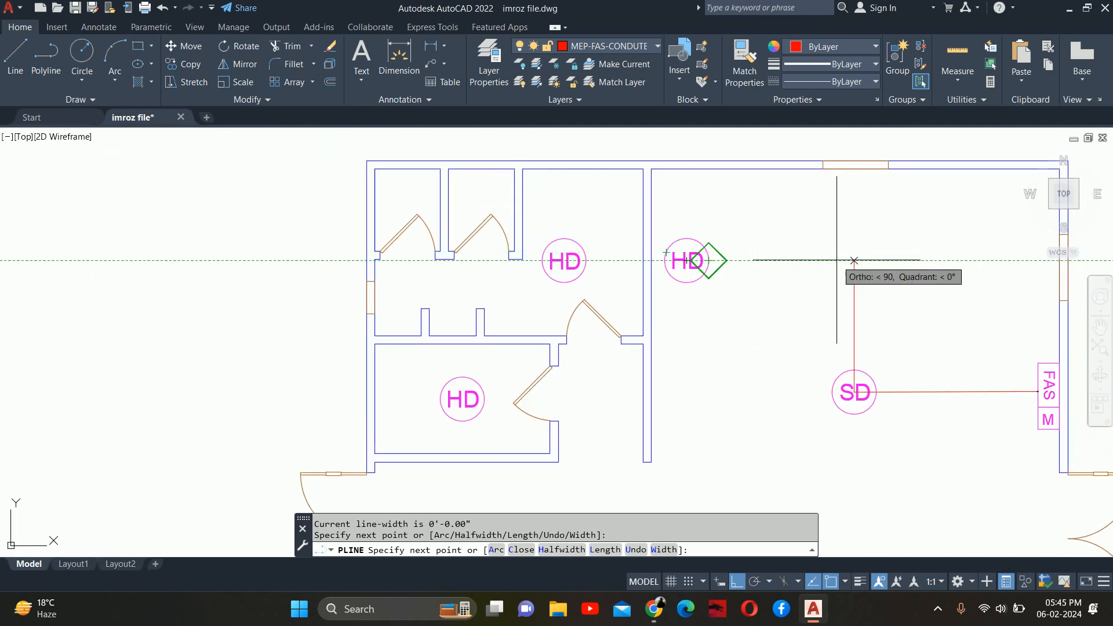
click(854, 260)
scroll(553, 259, up, 4)
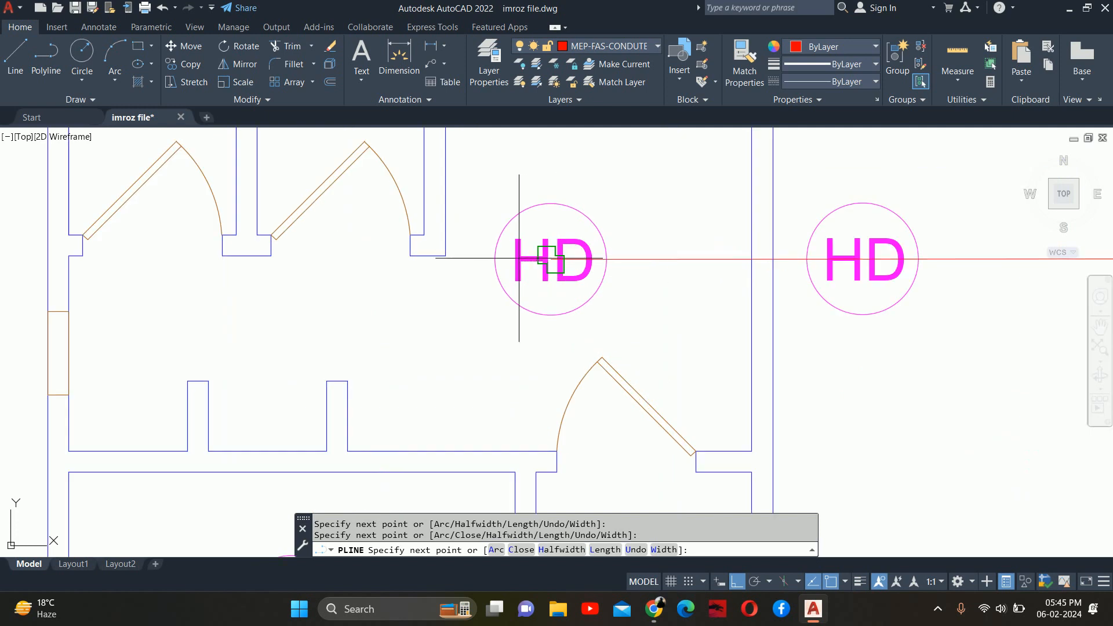
click(550, 259)
Route the polyline through the small west room's HD detector and south to the centre of the M block near the west entrance
middle_drag(536, 376, 577, 259)
scroll(576, 258, down, 2)
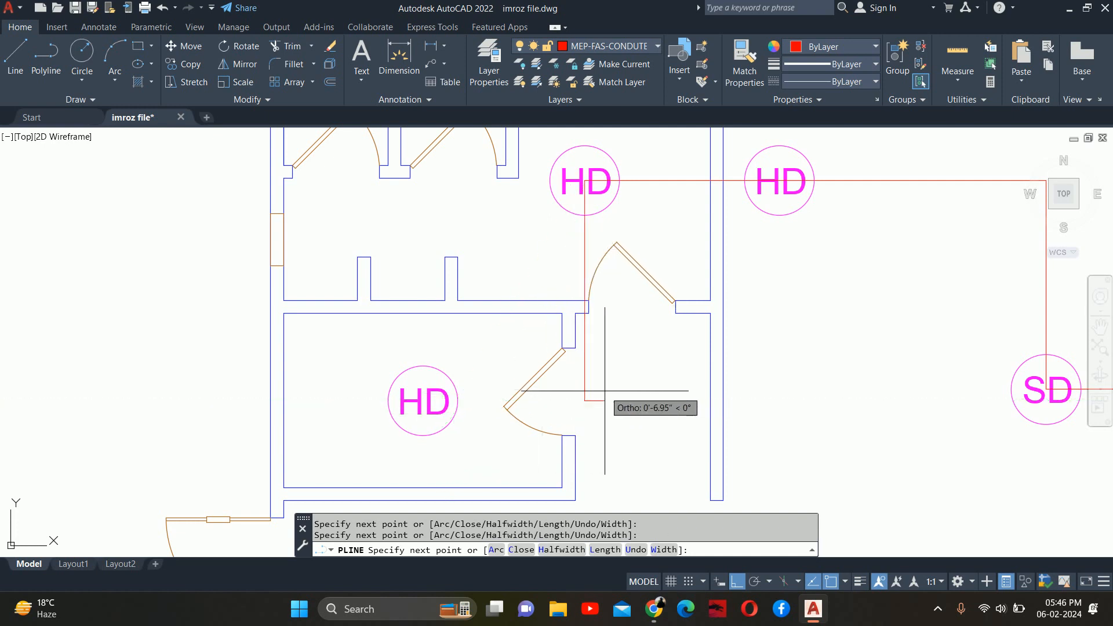
click(584, 400)
click(422, 401)
middle_drag(437, 469, 435, 287)
scroll(445, 279, down, 3)
scroll(436, 302, up, 4)
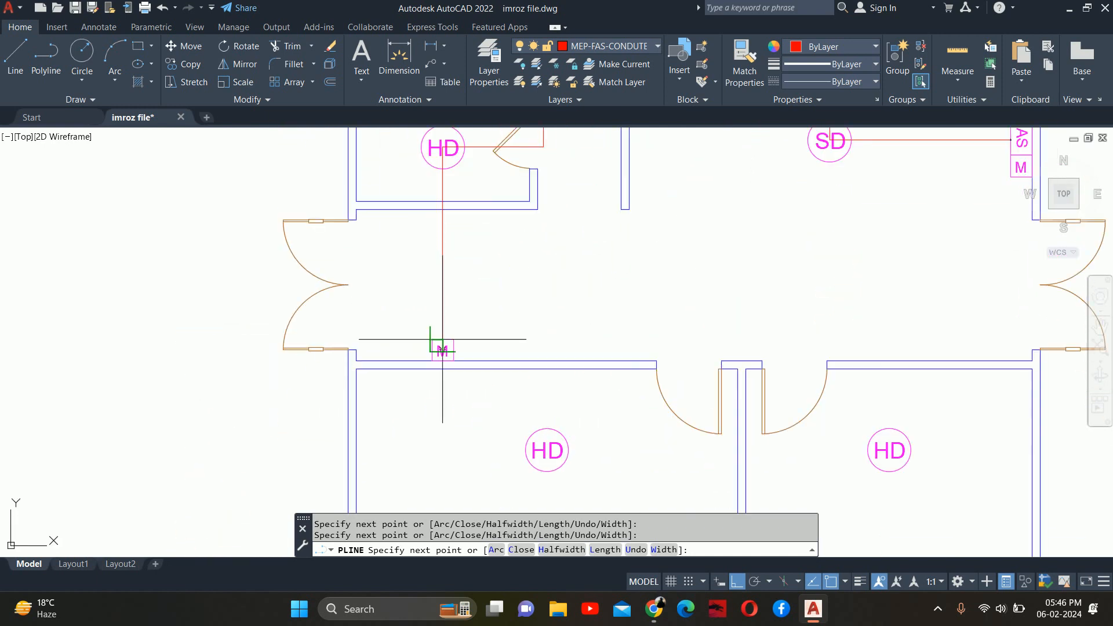
scroll(442, 349, up, 5)
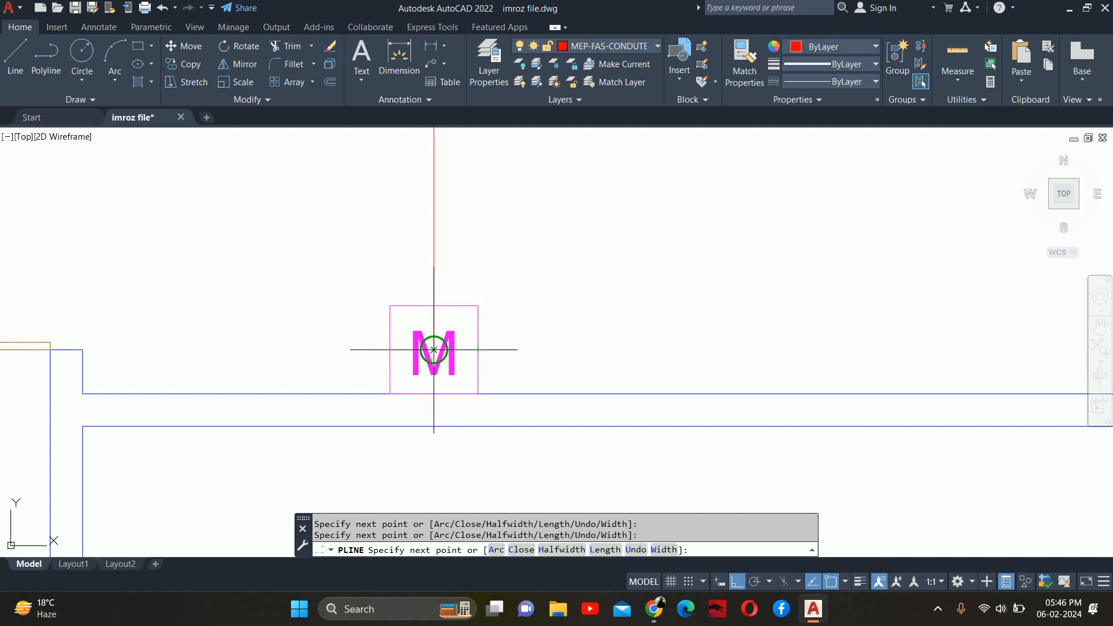
Extend the polyline east from the M block and south through the southwest room's HD detector to the centre of its SD detector
scroll(448, 346, down, 6)
middle_drag(784, 323, 669, 285)
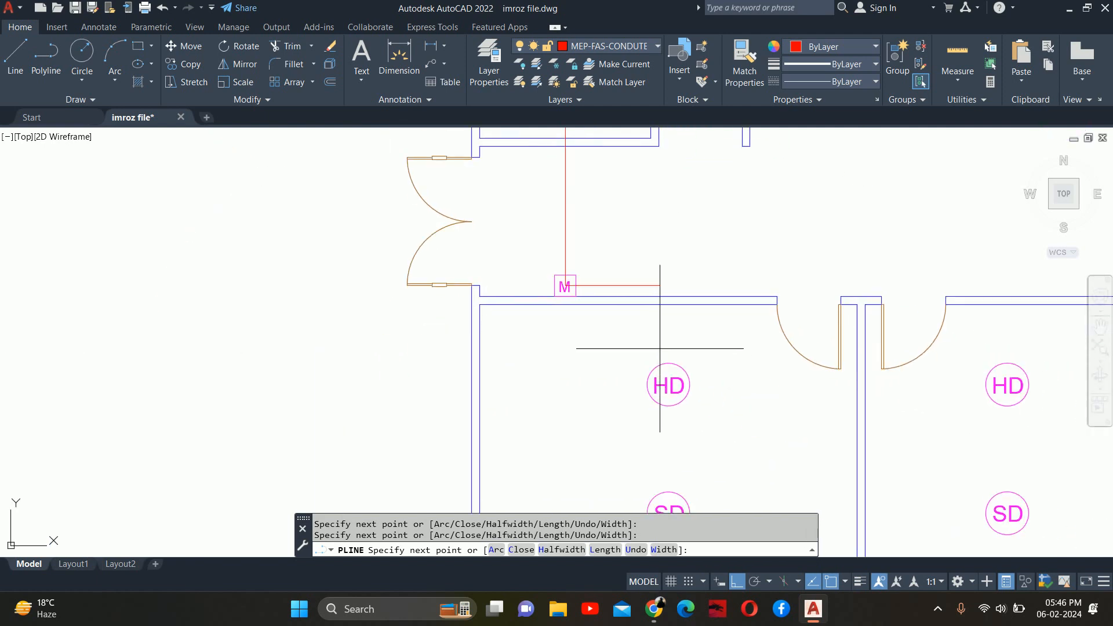
click(666, 359)
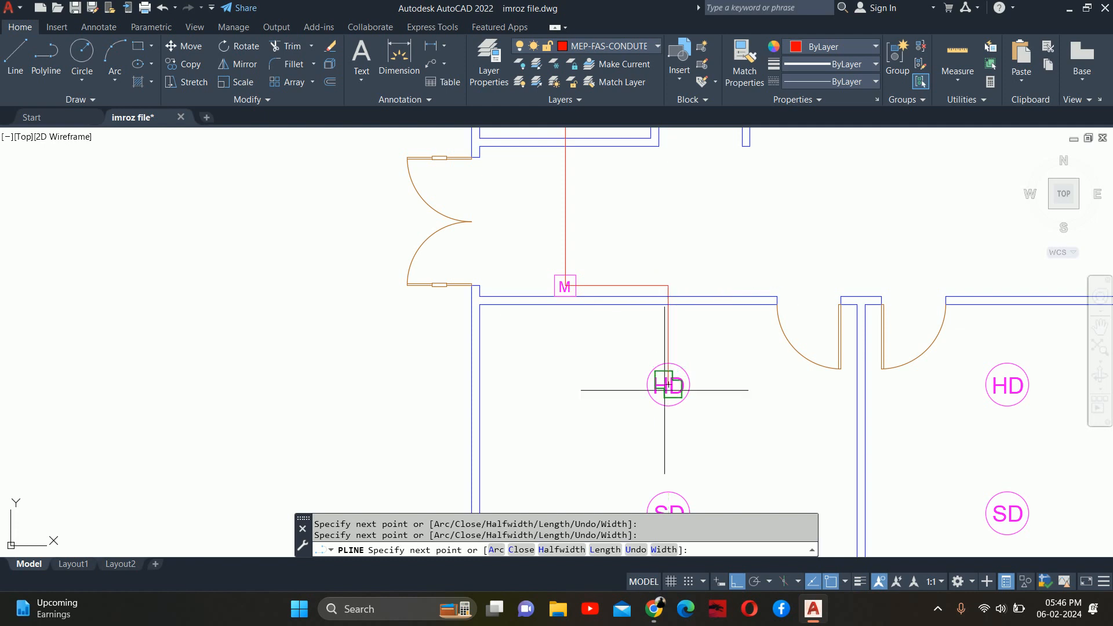
middle_drag(666, 426, 656, 235)
scroll(659, 323, up, 3)
scroll(703, 288, up, 1)
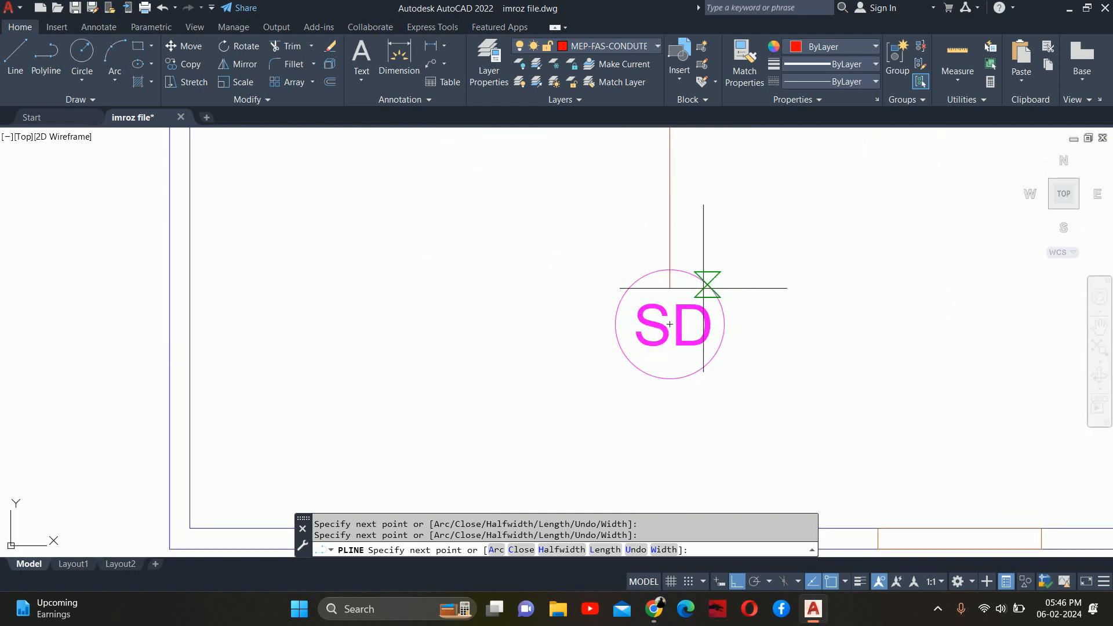
Run the polyline east to the centre of the southeast room's SD detector
scroll(761, 325, down, 5)
middle_drag(907, 321, 721, 341)
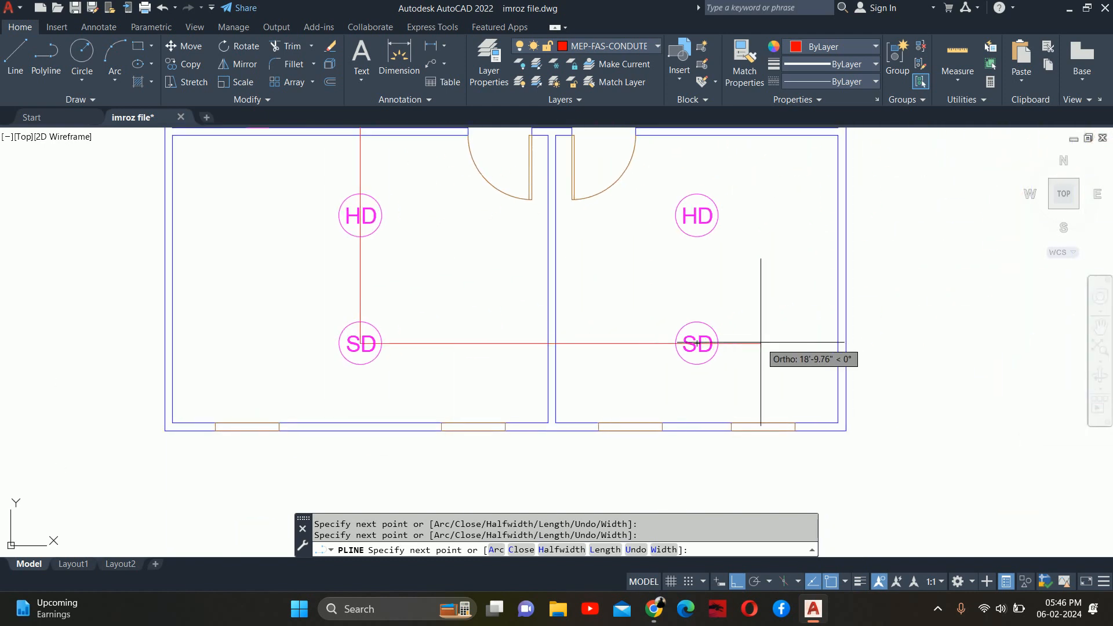
scroll(725, 339, up, 5)
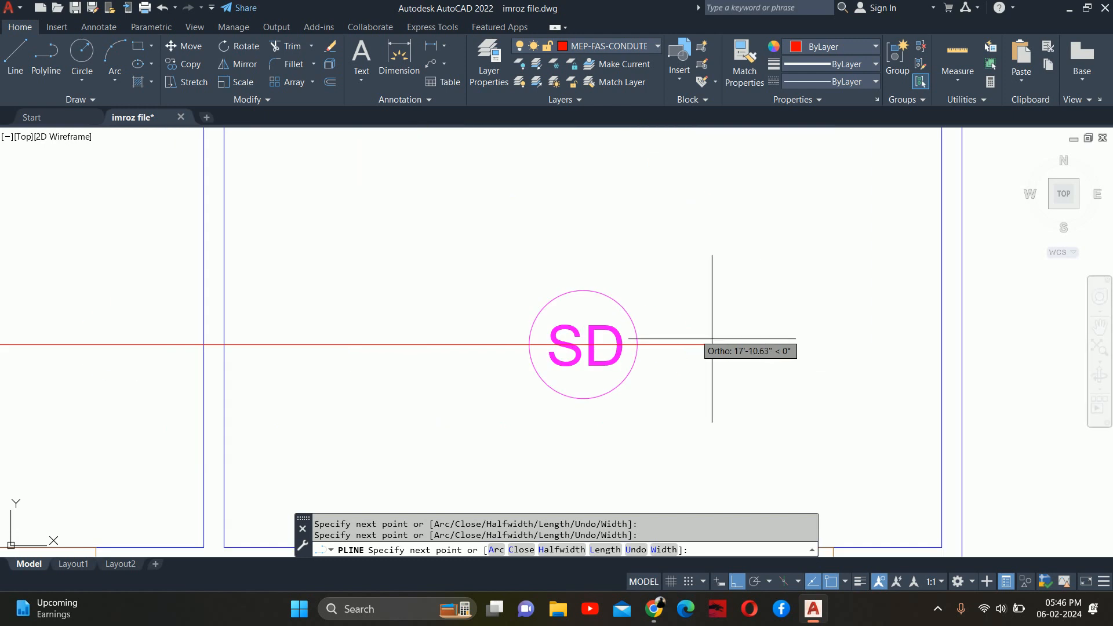
click(584, 343)
Finish the polyline north through the southeast room's HD detector, east to the M block, and up to the FAS block's south edge
scroll(622, 133, down, 2)
middle_drag(621, 133, 648, 385)
scroll(649, 385, up, 1)
scroll(659, 296, down, 1)
middle_drag(636, 233, 640, 426)
scroll(640, 426, down, 1)
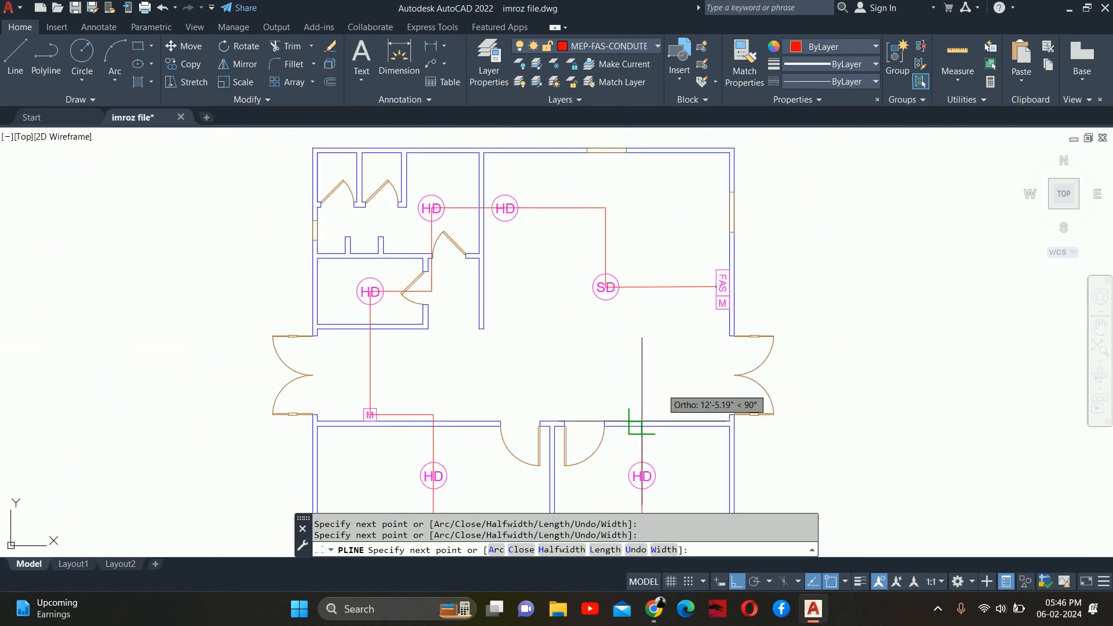
scroll(672, 273, up, 6)
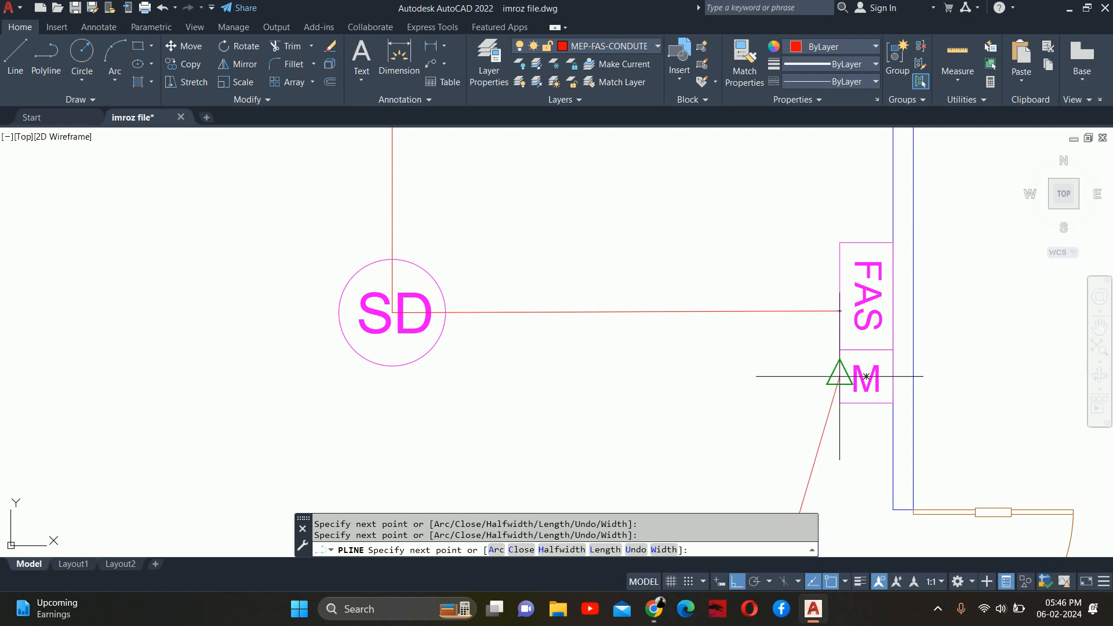
click(679, 377)
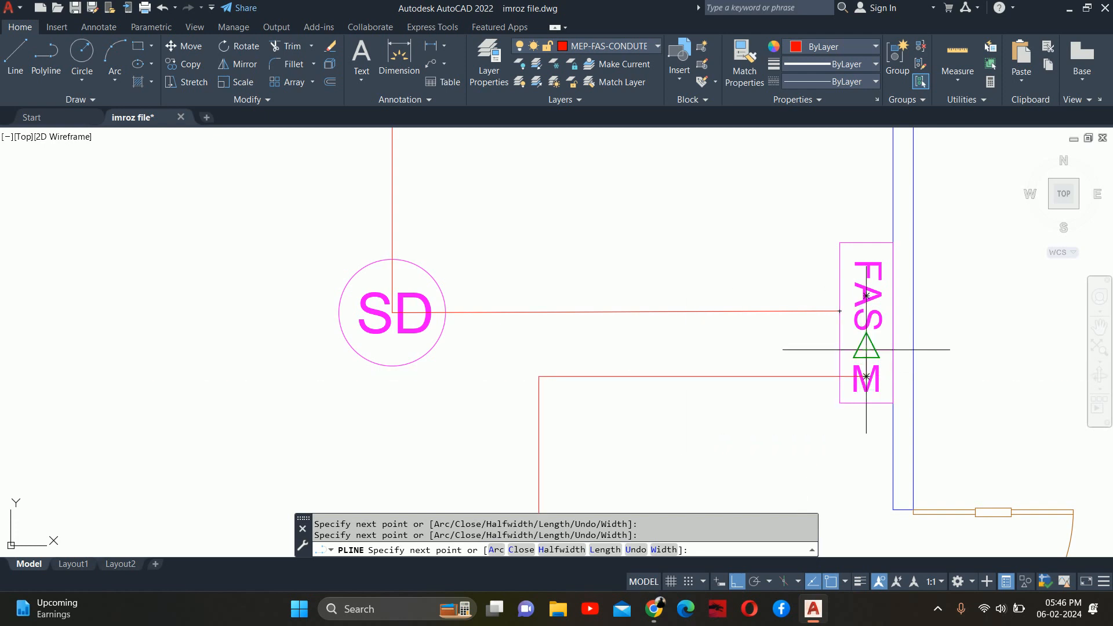
key(Escape)
key(Escape)
Move the M block below the FAS block 18 inches south along the wall
text(m)
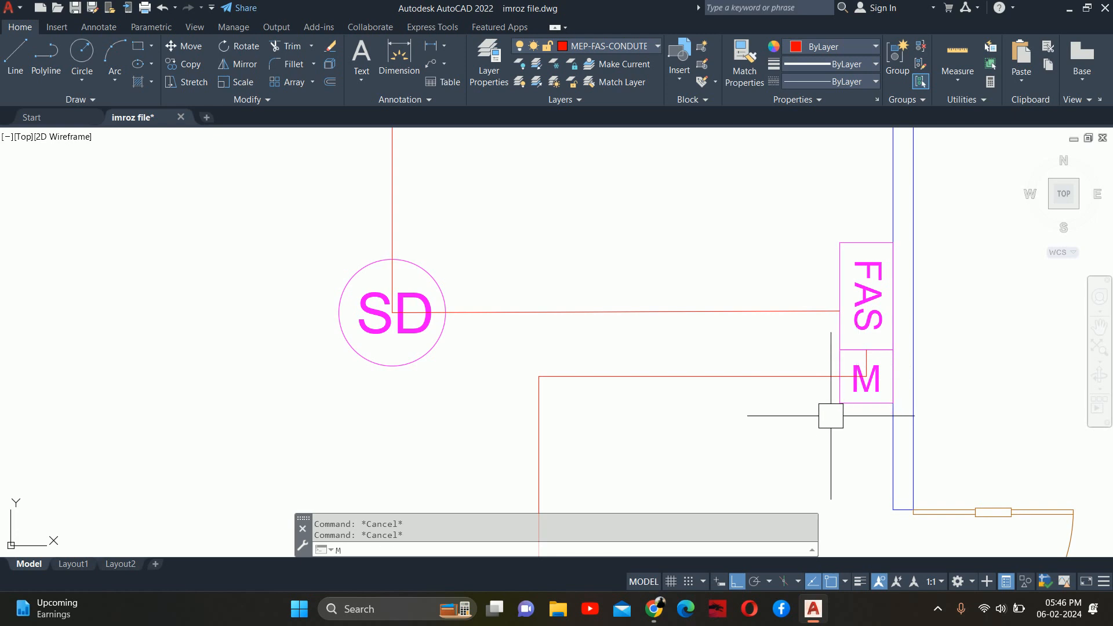
key(Return)
click(847, 413)
click(841, 403)
middle_drag(840, 402, 617, 366)
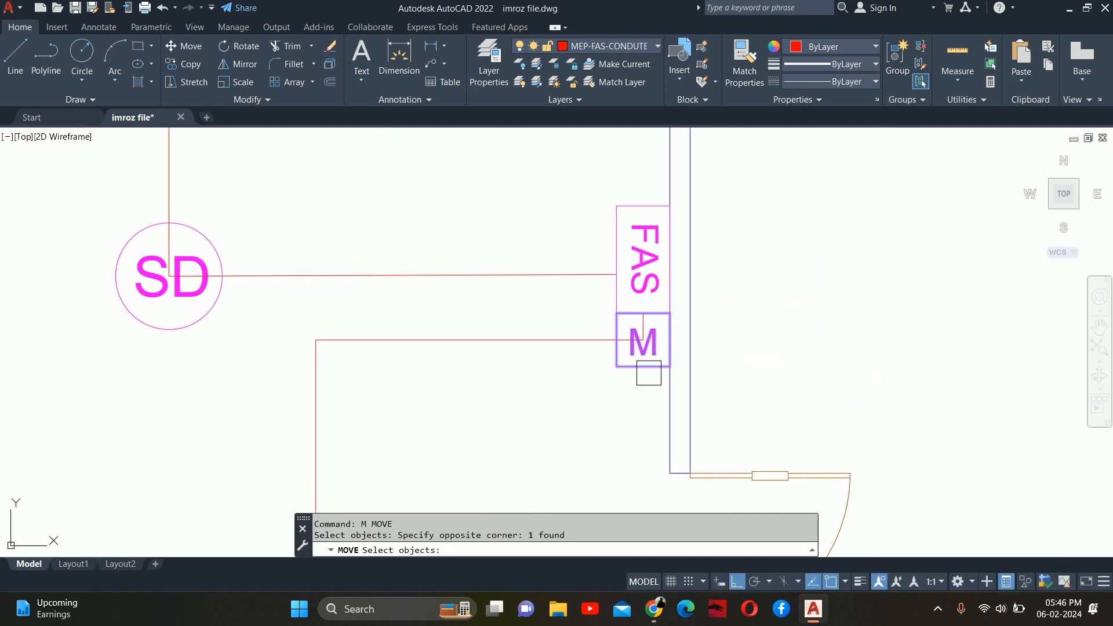
key(Return)
click(710, 336)
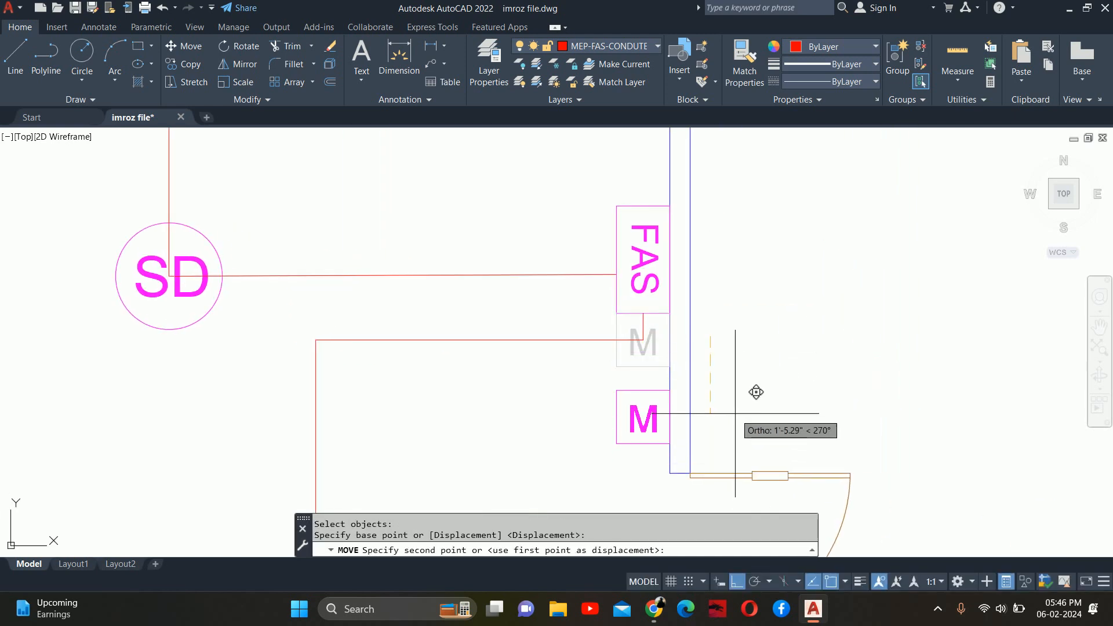
text(0)
key(Return)
key(Escape)
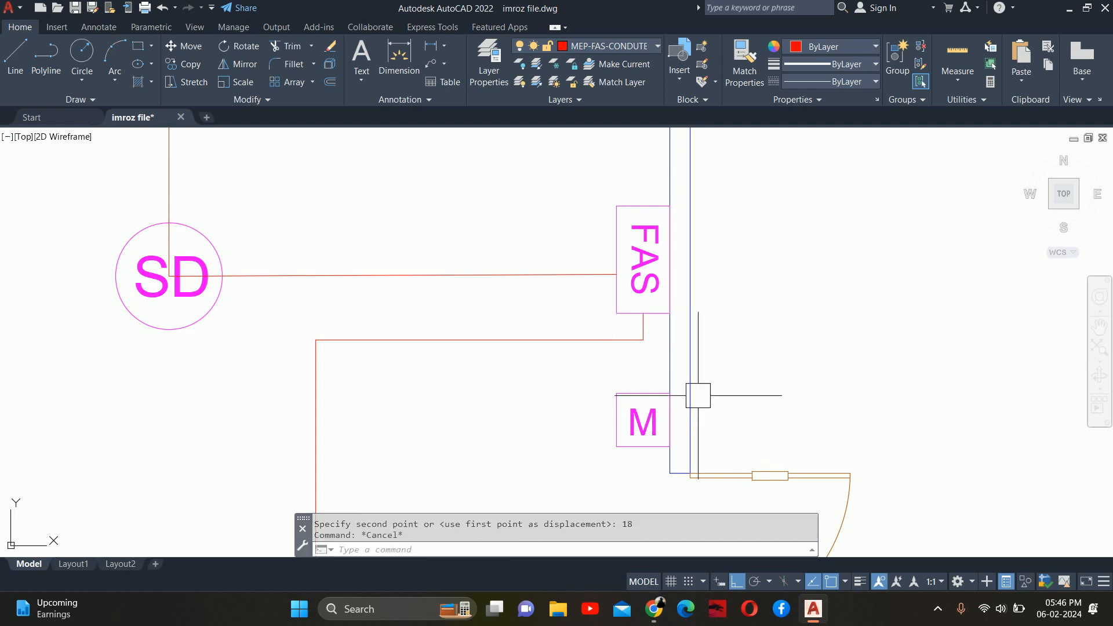
Stretch the horizontal polyline segment below the FAS block south to the centre of the M block
click(536, 339)
click(479, 340)
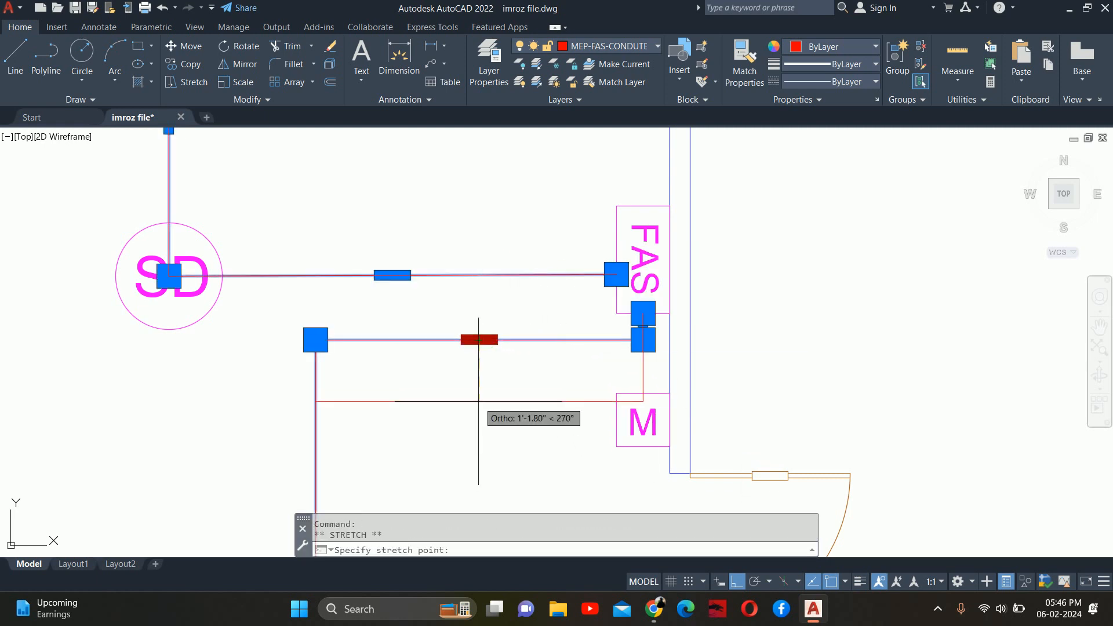
text(0)
key(Return)
key(Escape)
key(Escape)
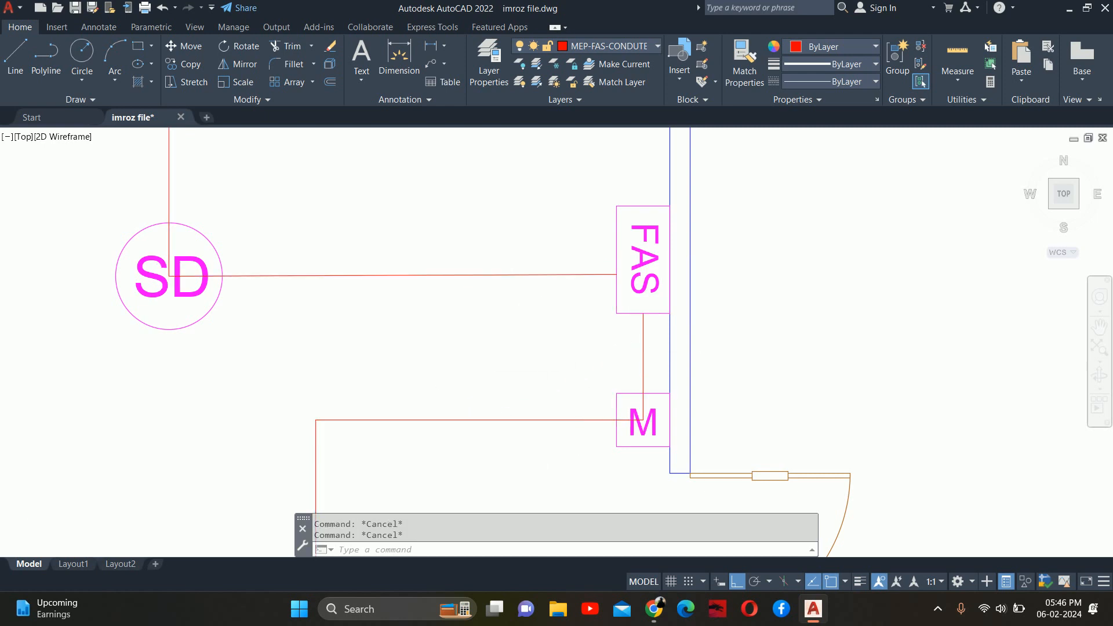
Trim away the thin conduit segments inside the SD detector circle west of the FAS block
scroll(632, 362, down, 2)
scroll(636, 362, down, 2)
middle_drag(655, 356, 680, 339)
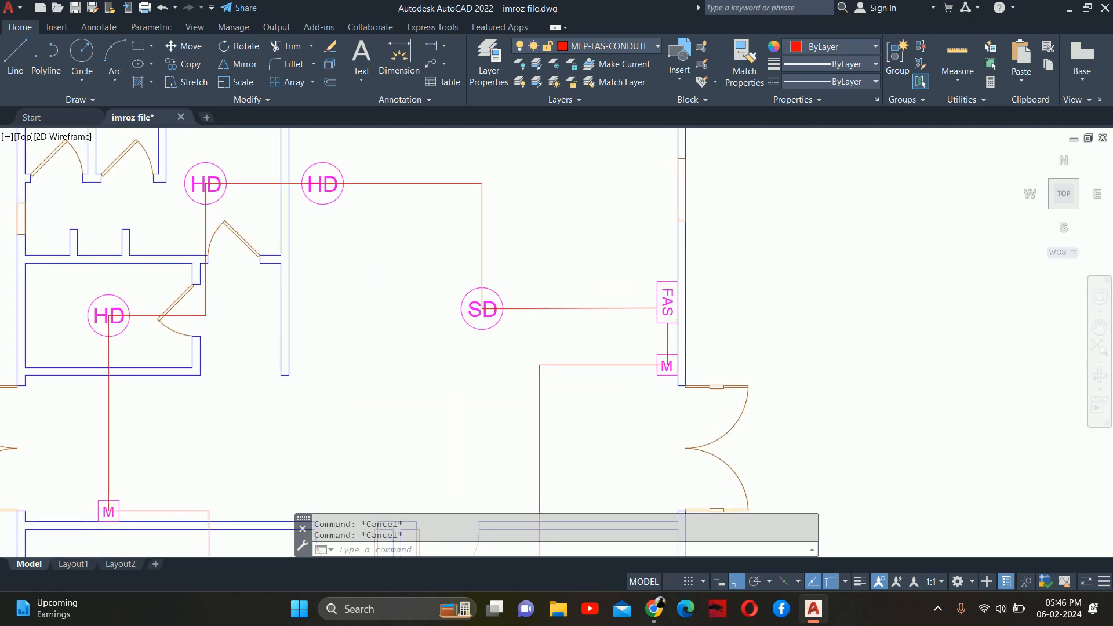
scroll(695, 329, down, 2)
mouse_move(583, 439)
middle_down()
mouse_move(601, 400)
mouse_move(583, 391)
middle_up()
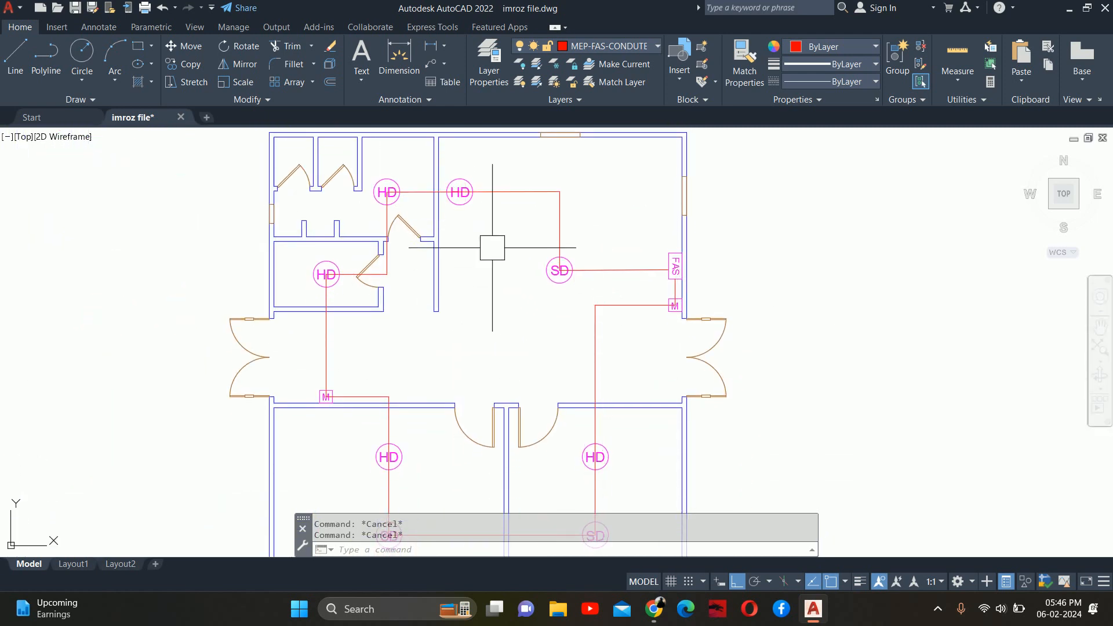
text(tr)
key(Return)
click(669, 255)
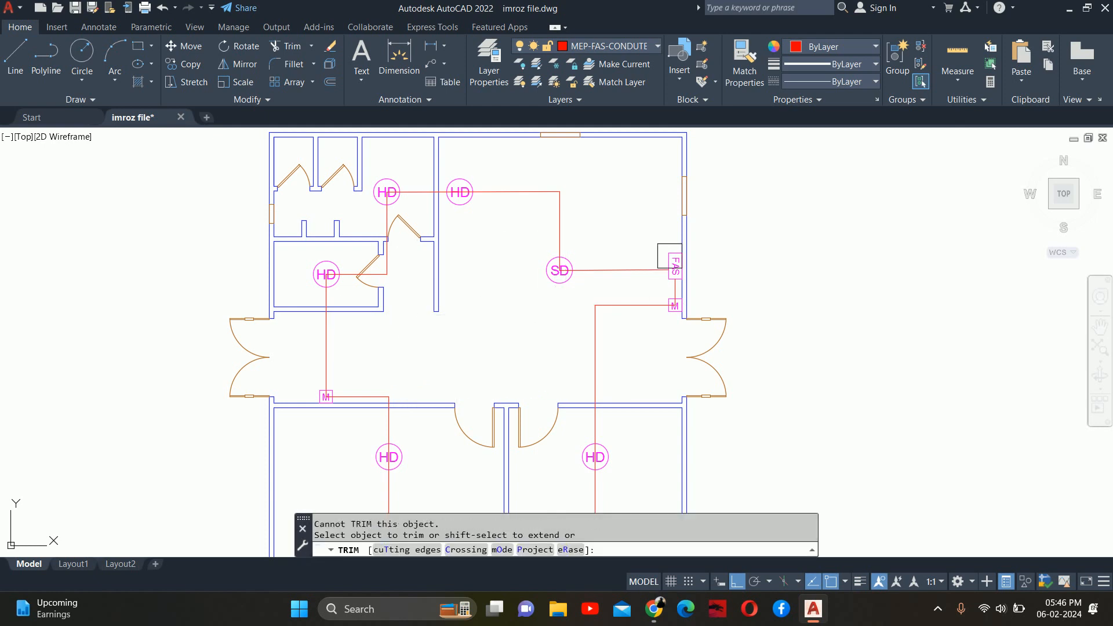
scroll(556, 270, up, 6)
click(535, 303)
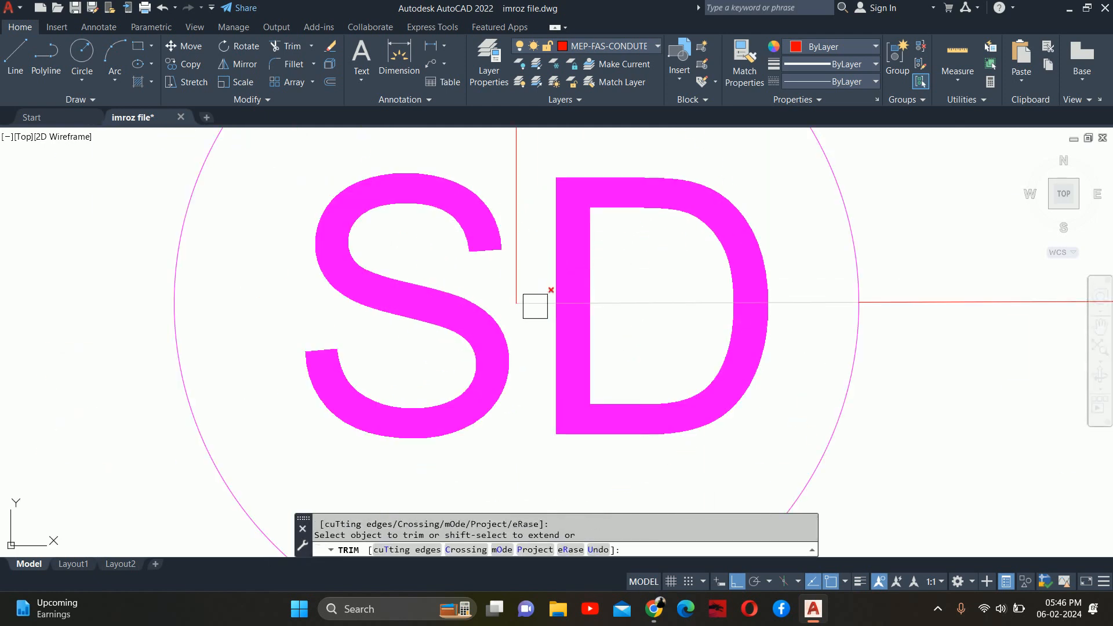
click(560, 299)
scroll(541, 243, down, 6)
scroll(539, 256, up, 4)
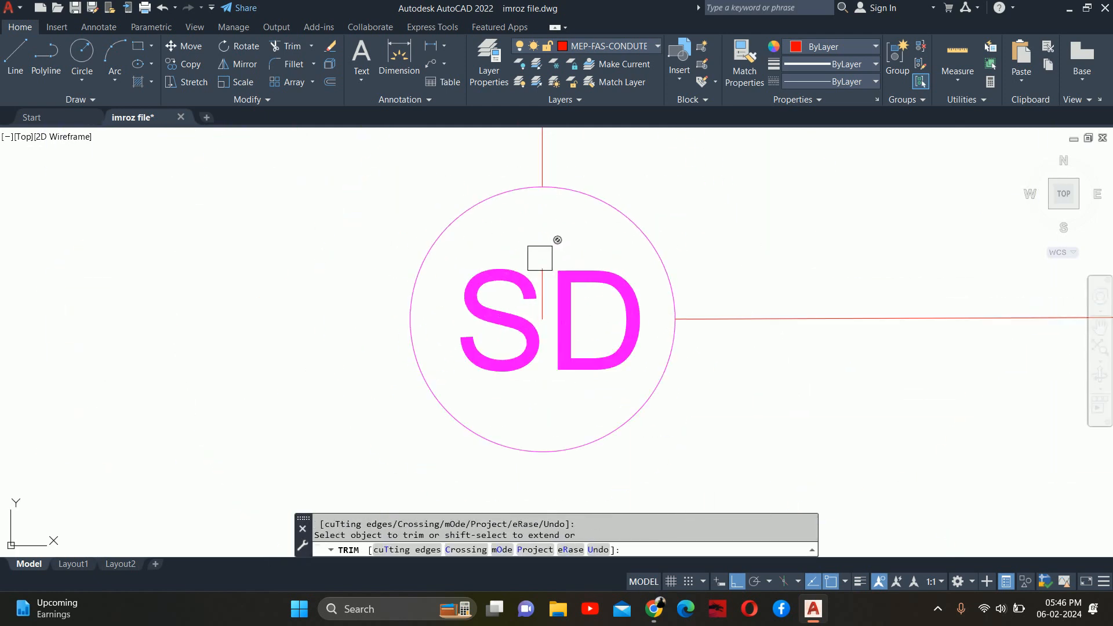
click(541, 255)
click(536, 285)
scroll(580, 325, down, 7)
scroll(713, 266, up, 4)
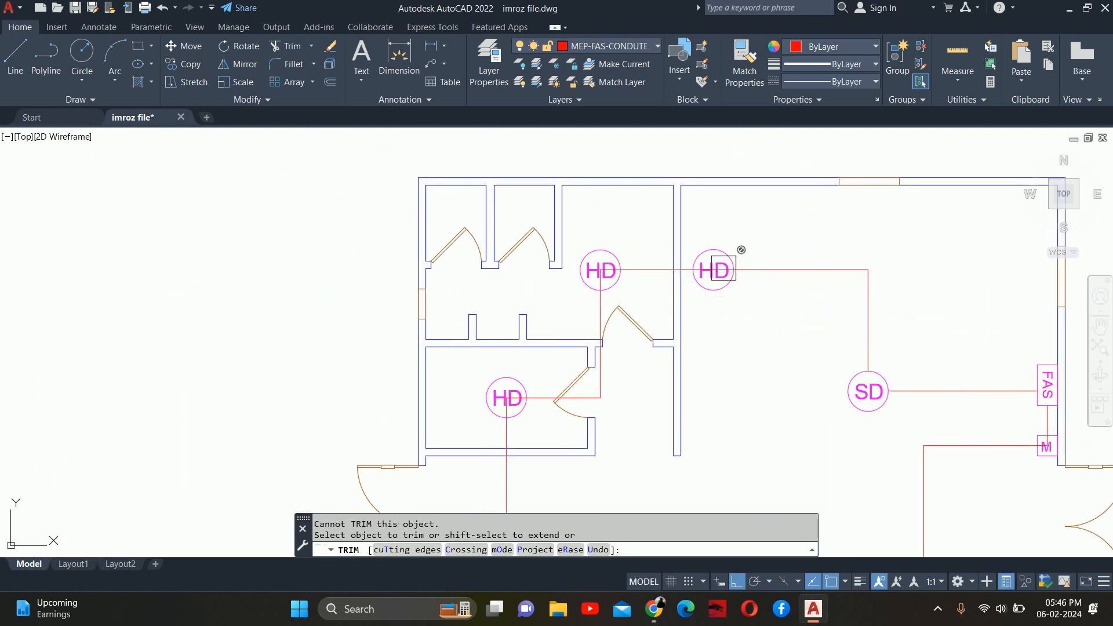
Undo the trims inside the SD detector and the last stretch of the conduit below the FAS block
scroll(713, 275, up, 2)
scroll(706, 269, down, 5)
key(ctrl+z)
key(ctrl+z)
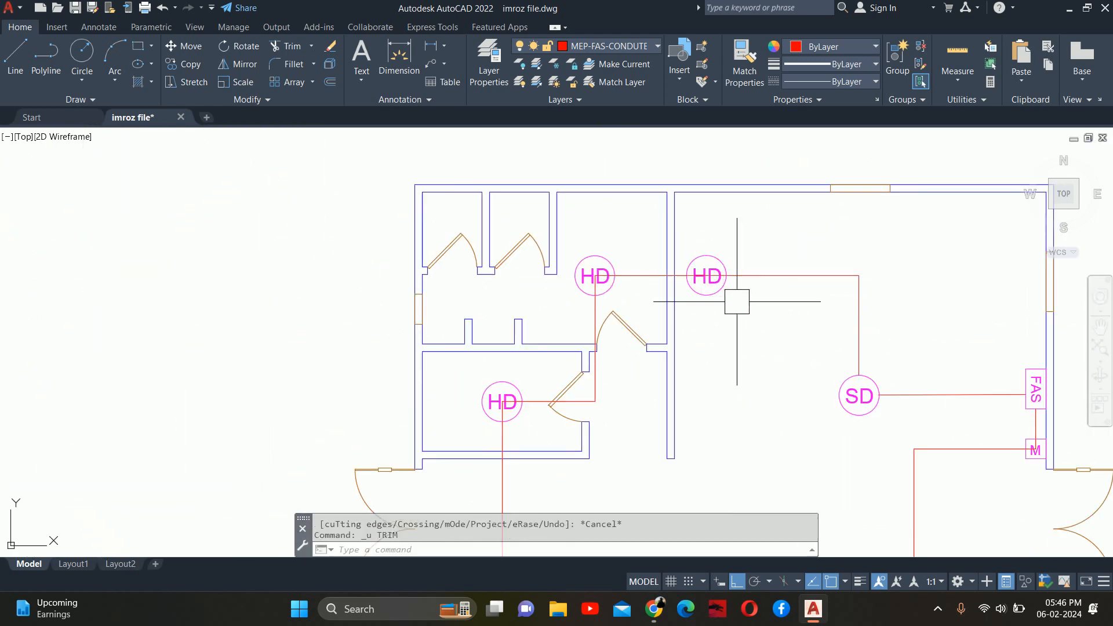
key(ctrl+z)
key(Escape)
key(Escape)
scroll(579, 304, down, 4)
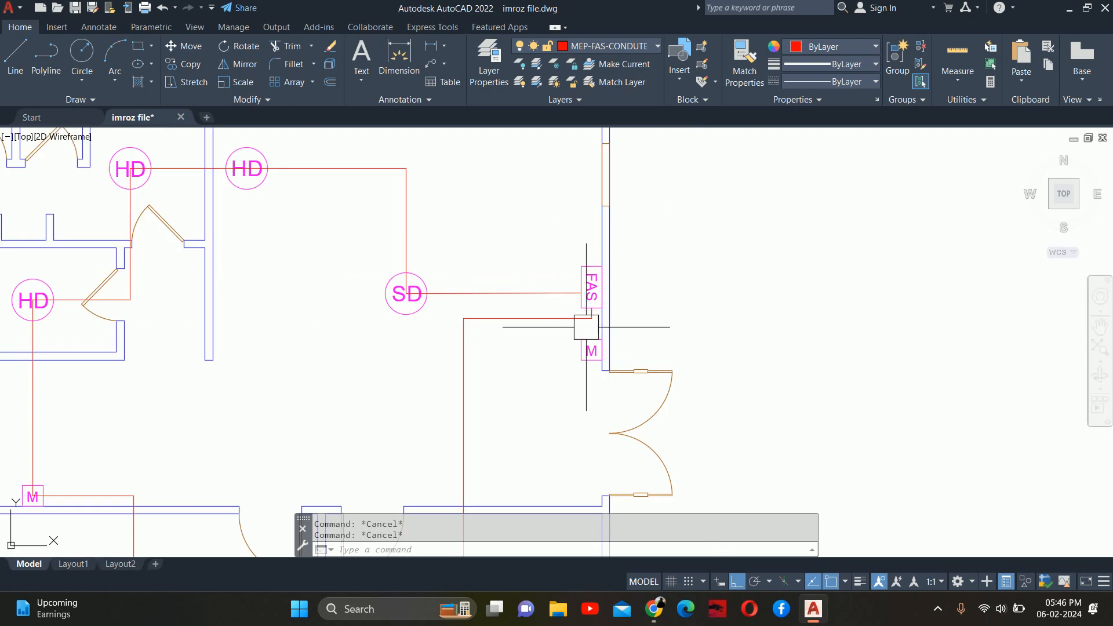
Stretch the horizontal conduit segment below the FAS block 18 inches south to the M block
click(580, 326)
scroll(551, 325, up, 2)
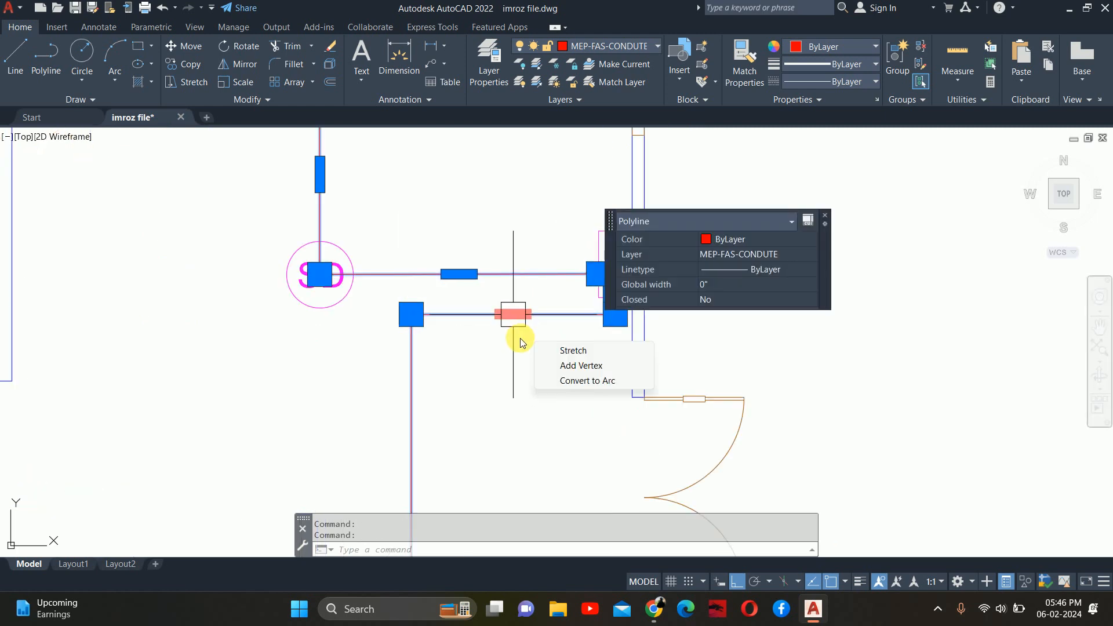
click(513, 315)
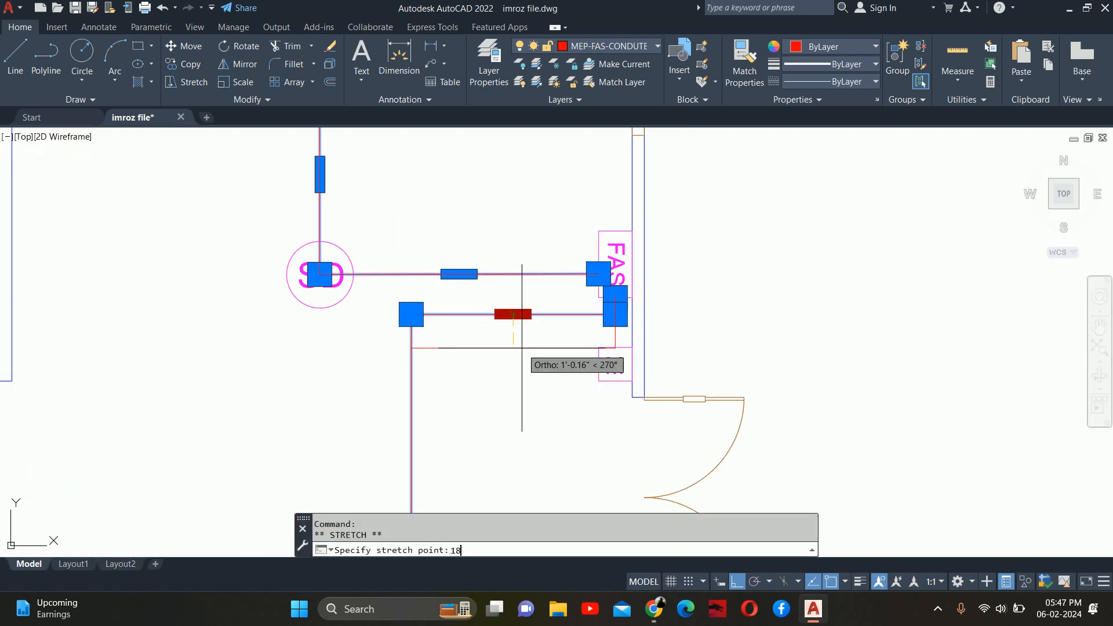
key(Escape)
key(Escape)
Give the whole conduit polyline a global width so it reads as a thicker red line
scroll(539, 304, down, 2)
middle_drag(542, 303, 579, 308)
click(579, 303)
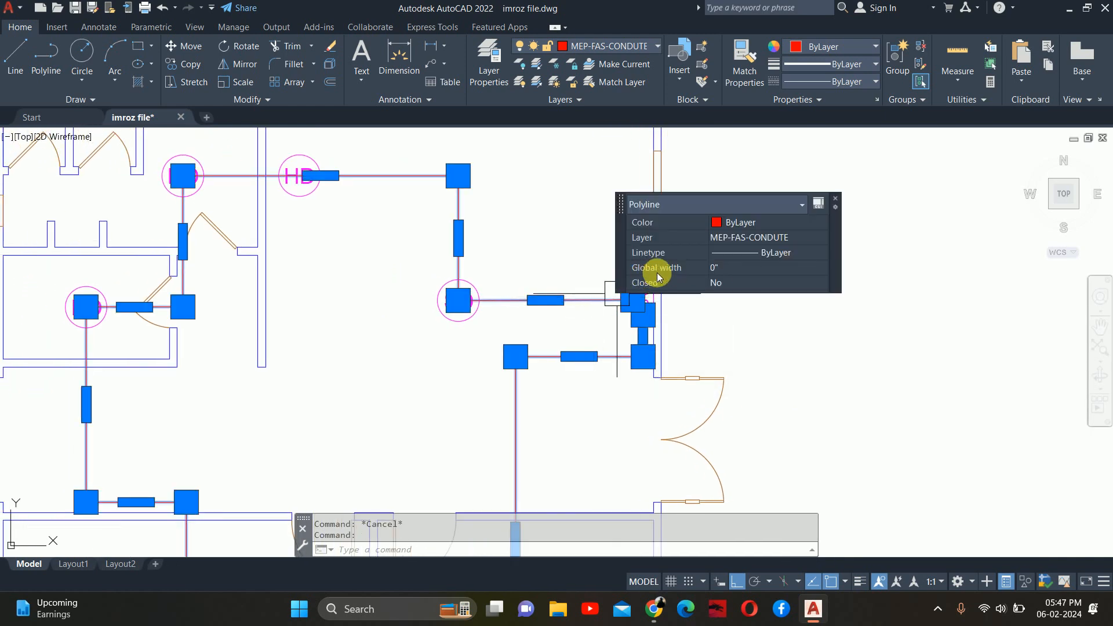
click(736, 274)
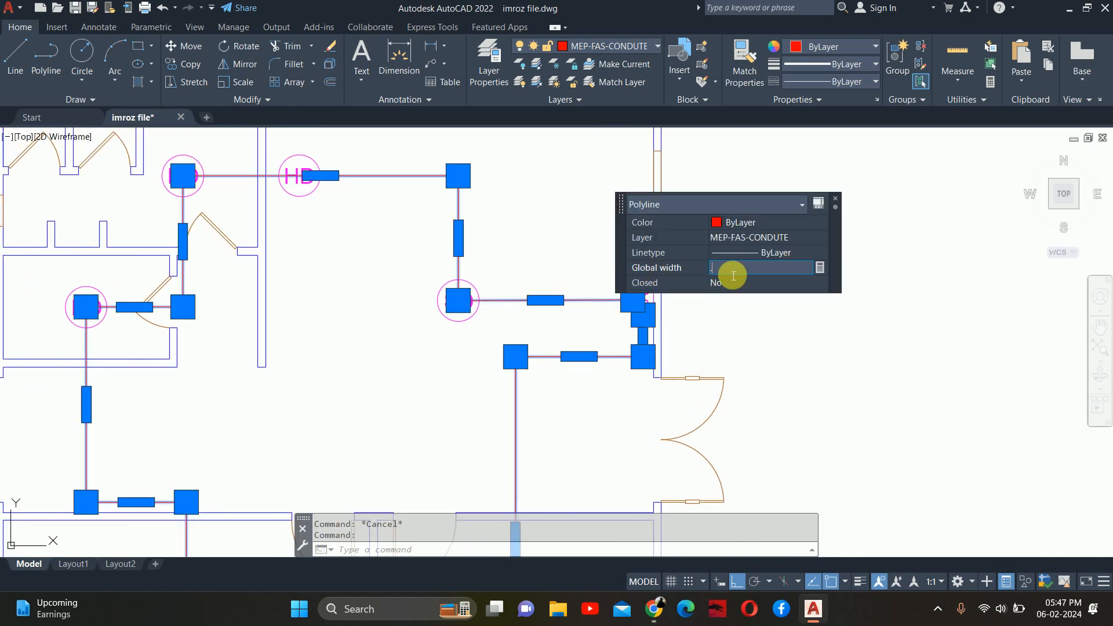
key(Return)
key(Escape)
key(Escape)
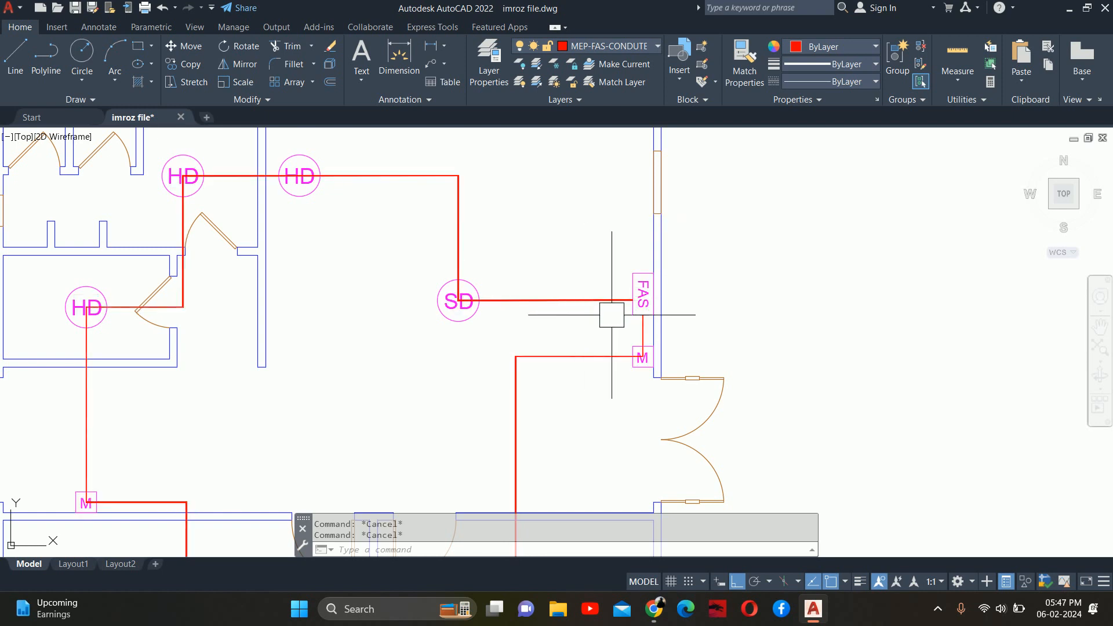
Trim the thickened conduit out of the SD detector circle west of the FAS block
middle_drag(365, 265, 517, 267)
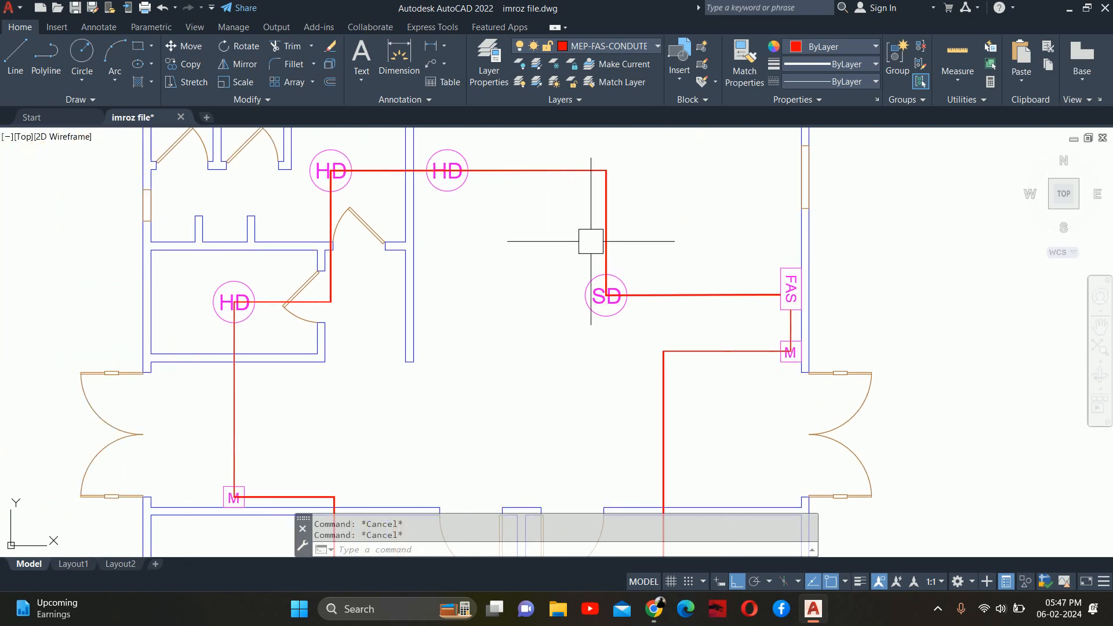
scroll(609, 297, up, 4)
text(tr)
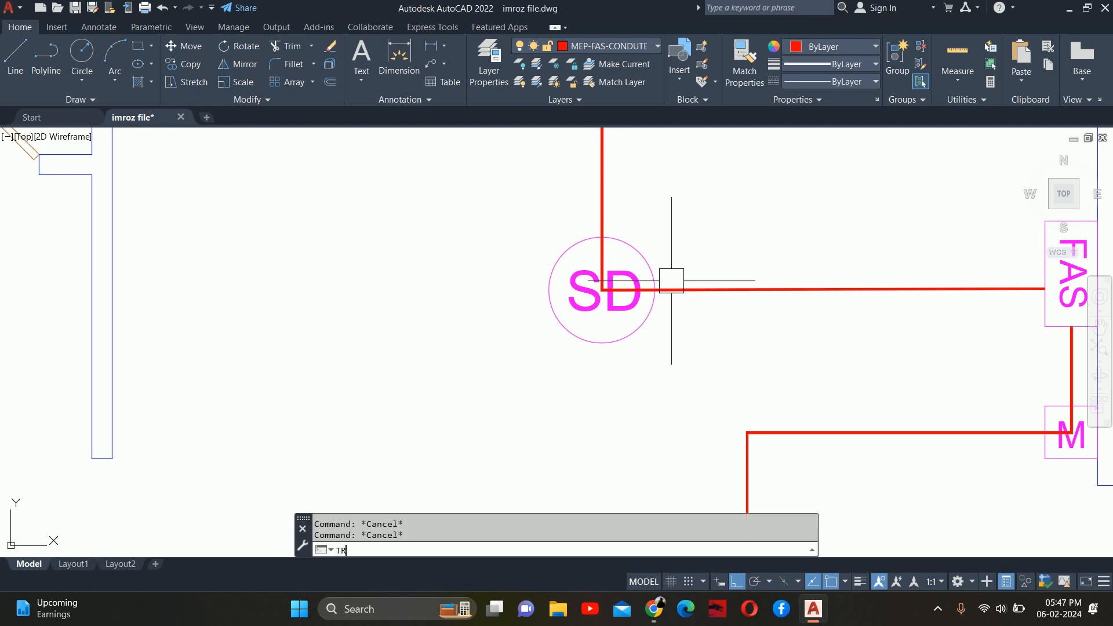
key(Return)
scroll(609, 307, up, 5)
click(474, 262)
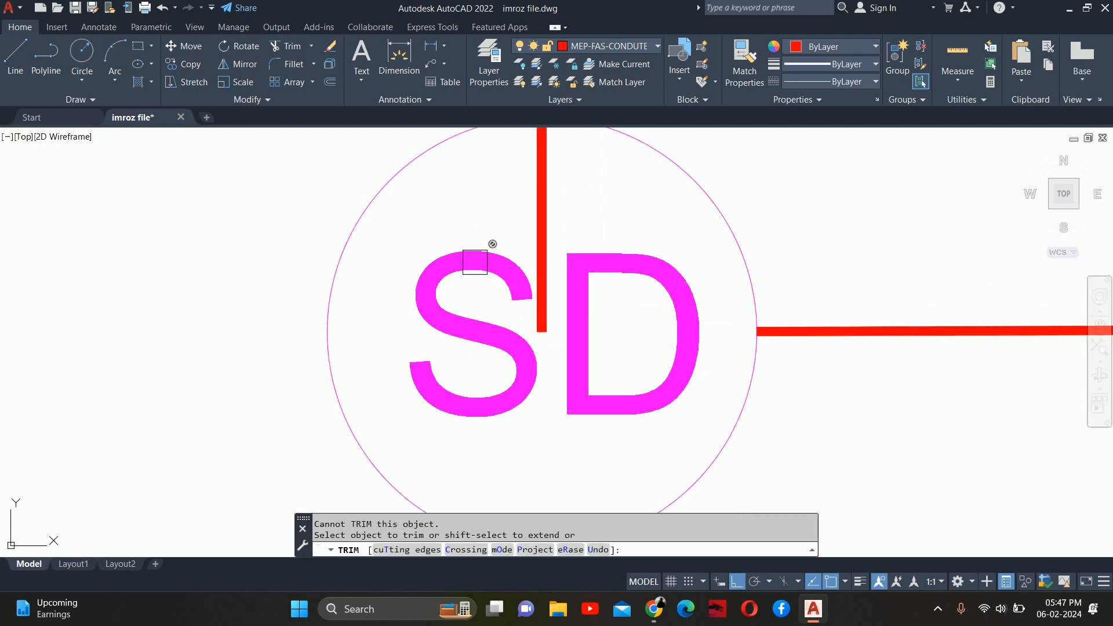
scroll(521, 366, down, 3)
click(546, 279)
scroll(541, 255, down, 4)
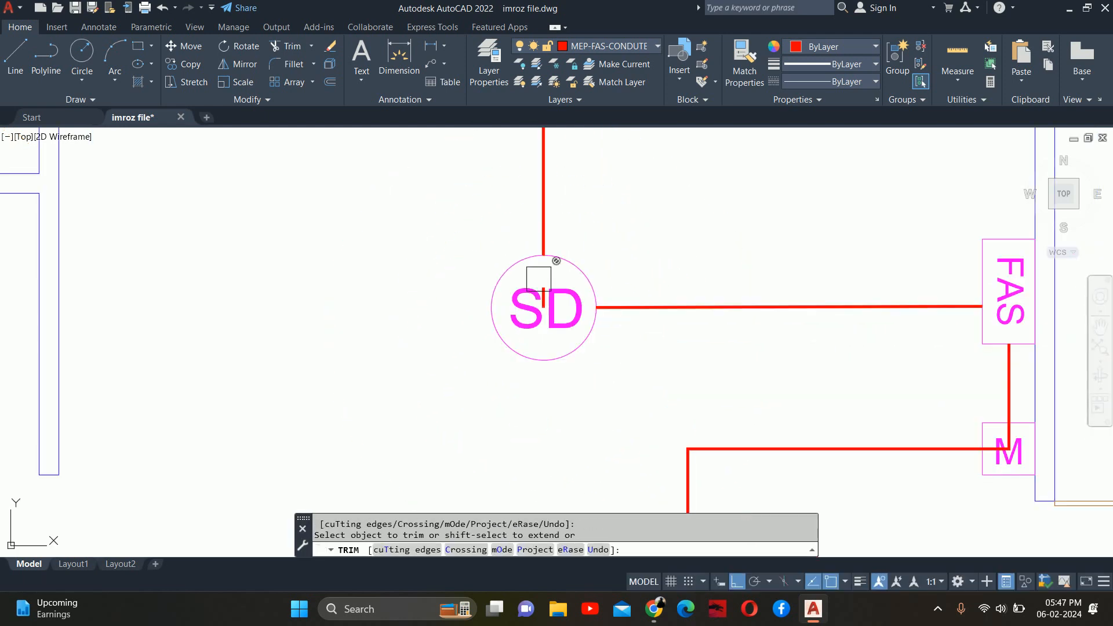
scroll(536, 297, up, 3)
click(536, 297)
click(534, 298)
scroll(534, 297, down, 5)
Trim the conduit segment crossing the HD detector just east of the toilet partition wall
middle_drag(362, 238, 659, 350)
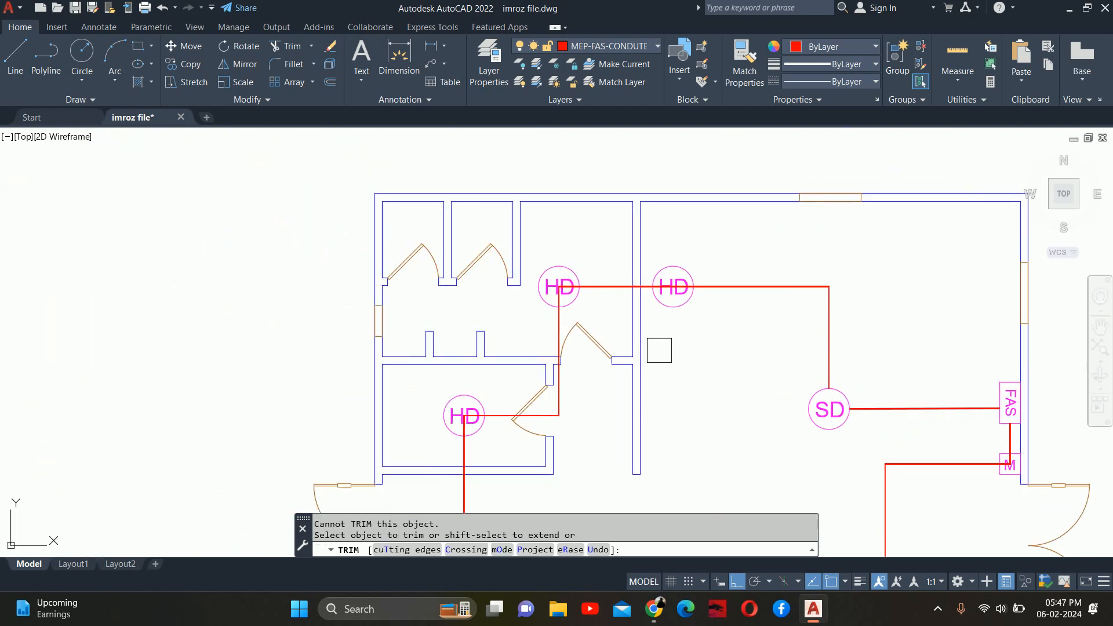
scroll(663, 291, up, 5)
scroll(663, 291, up, 2)
click(614, 267)
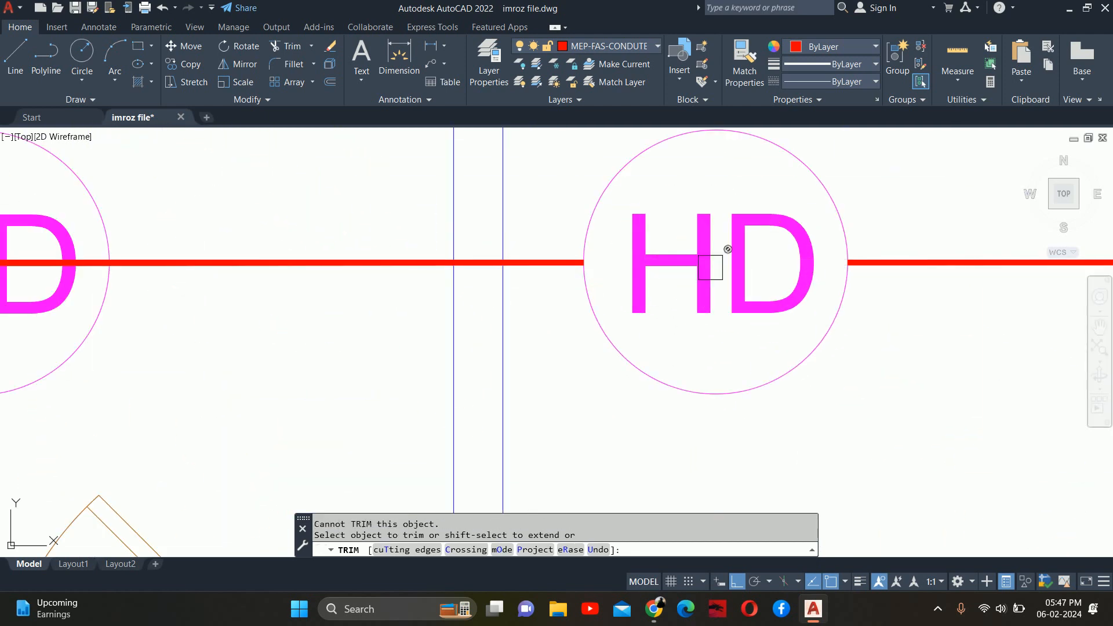
scroll(721, 300, down, 5)
Trim the horizontal and vertical conduit ends inside the HD detector west of the partition wall
scroll(653, 285, up, 5)
click(638, 299)
click(588, 303)
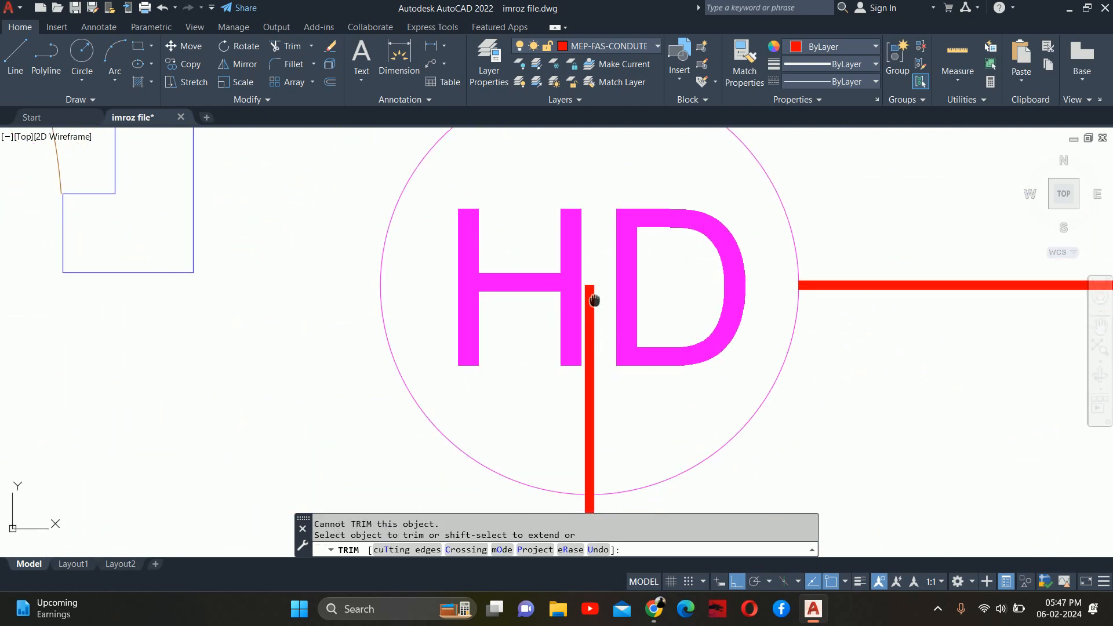
scroll(556, 255, down, 3)
scroll(551, 264, down, 2)
click(552, 245)
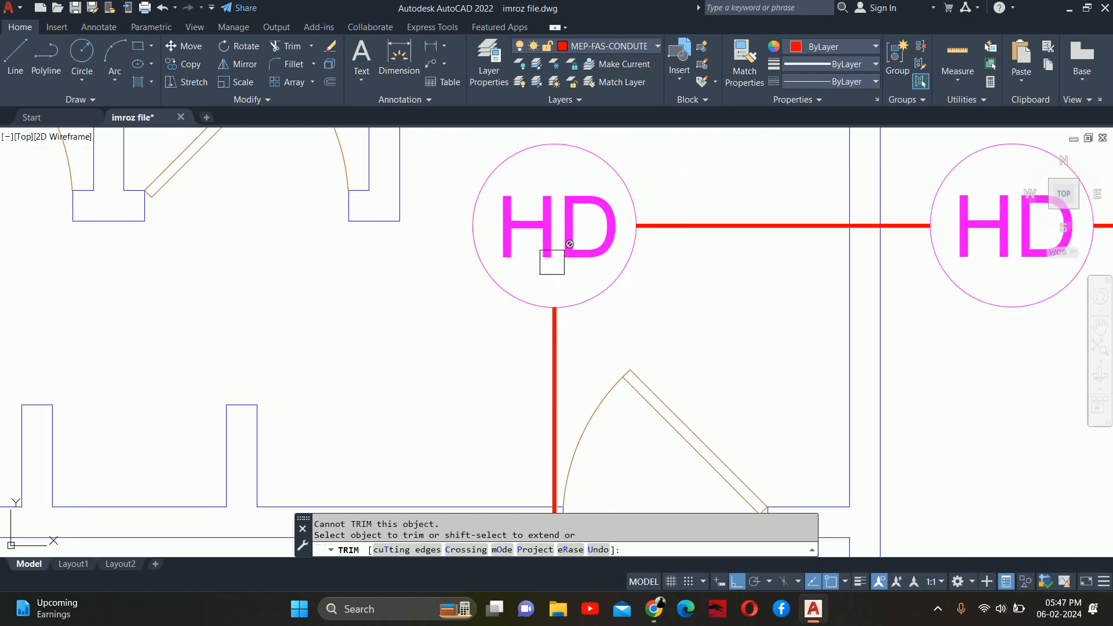
Trim both conduit ends inside the HD detector of the small room beside the west entrance
scroll(463, 272, down, 3)
click(454, 278)
scroll(410, 276, up, 4)
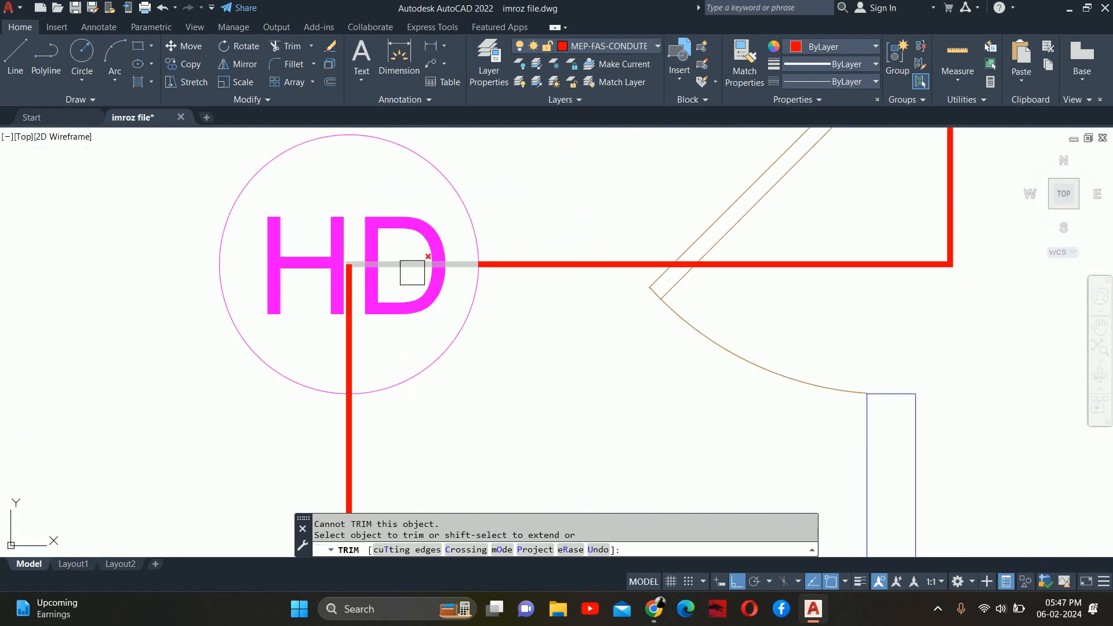
click(412, 272)
click(355, 306)
scroll(367, 328, down, 3)
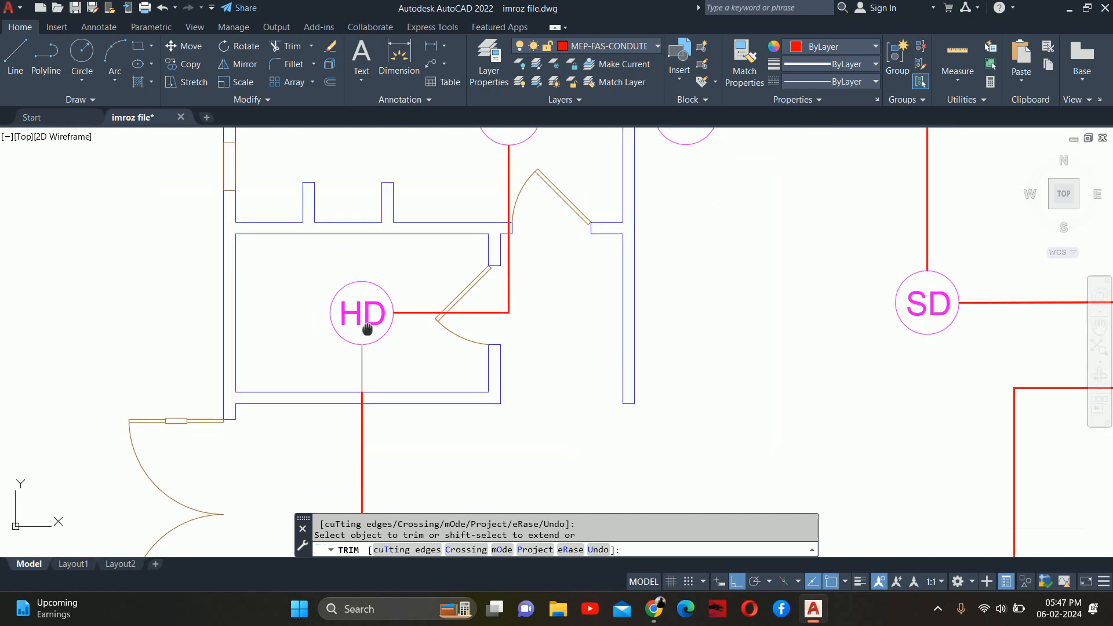
Trim the vertical and horizontal conduit ends inside the M block near the west entrance
middle_drag(368, 328, 372, 209)
scroll(375, 339, down, 1)
click(371, 208)
scroll(357, 310, up, 3)
scroll(357, 309, up, 2)
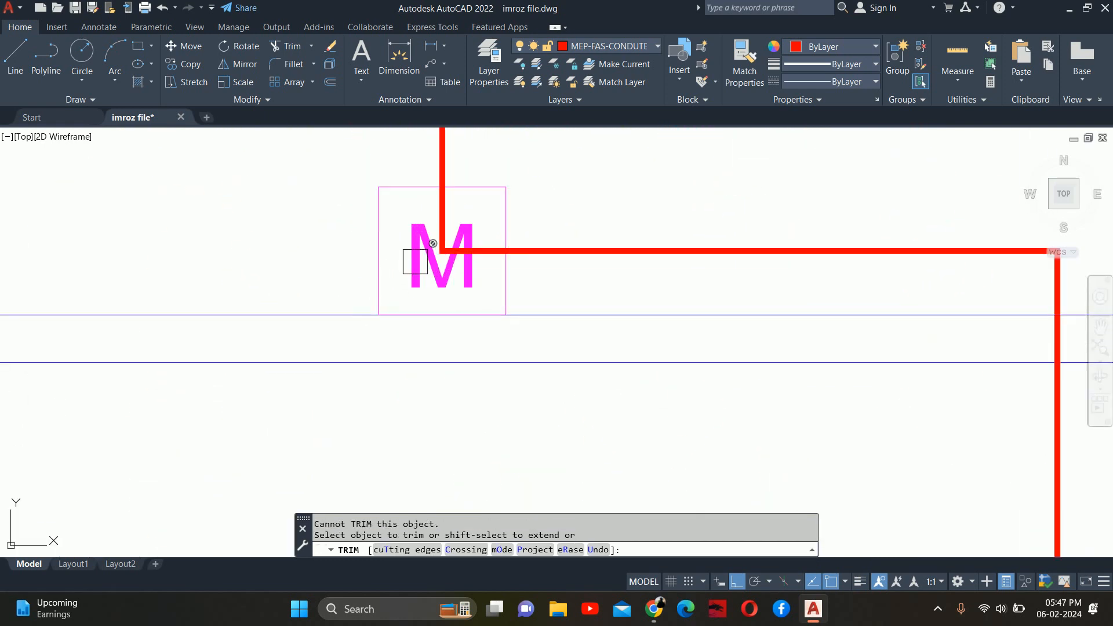
click(437, 226)
click(438, 217)
click(454, 258)
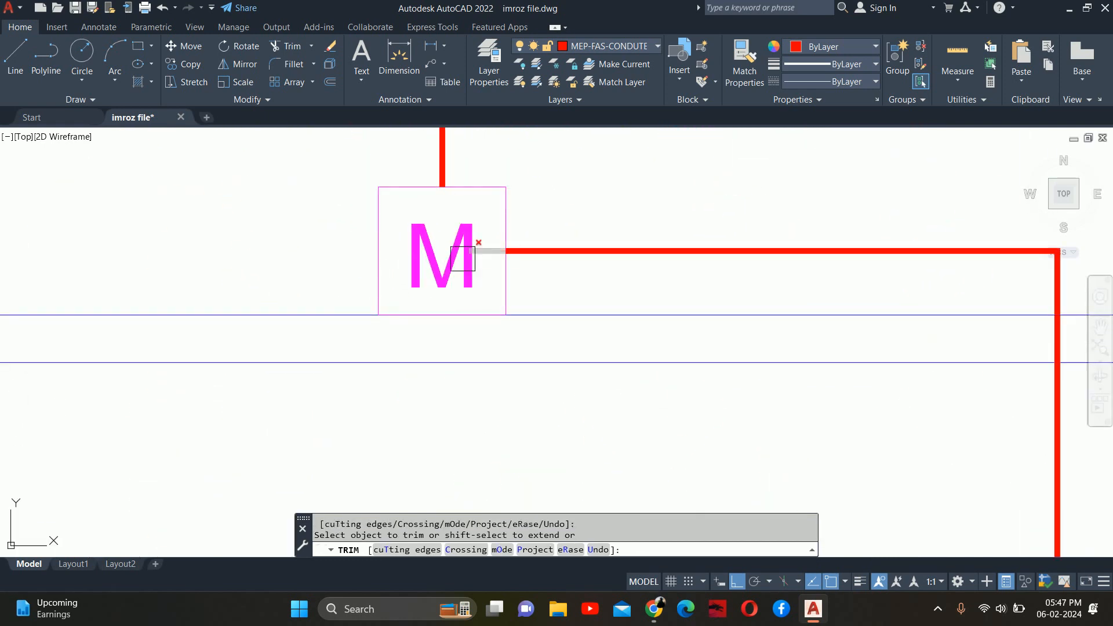
click(478, 254)
Trim the vertical conduit passing through the HD detector in the southwest room
scroll(477, 259, down, 5)
scroll(534, 248, down, 2)
scroll(532, 285, up, 3)
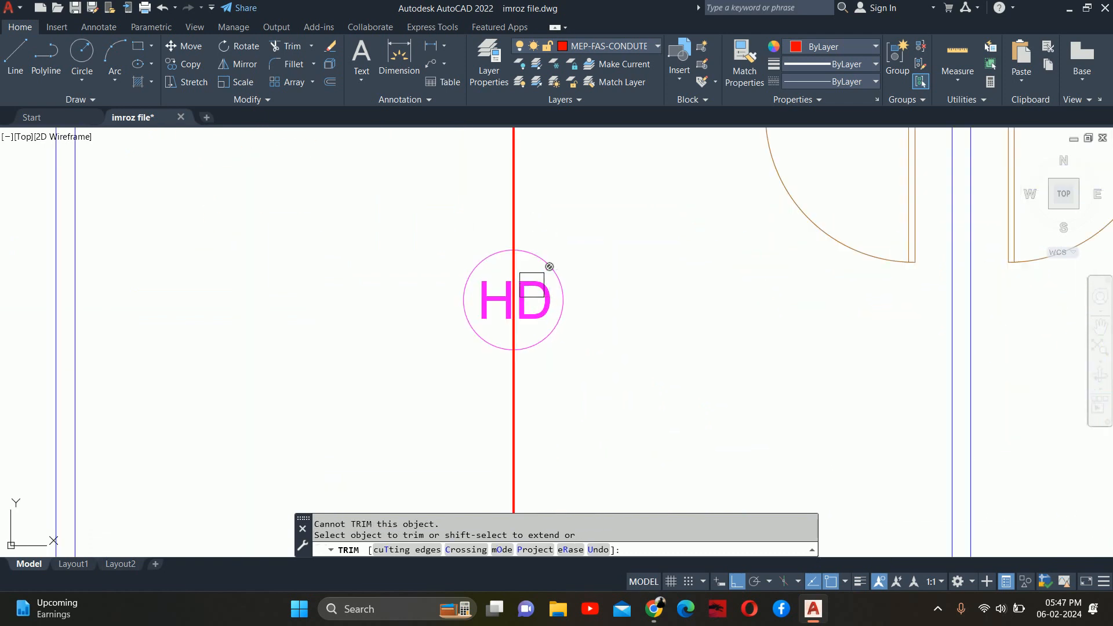
click(506, 269)
click(505, 292)
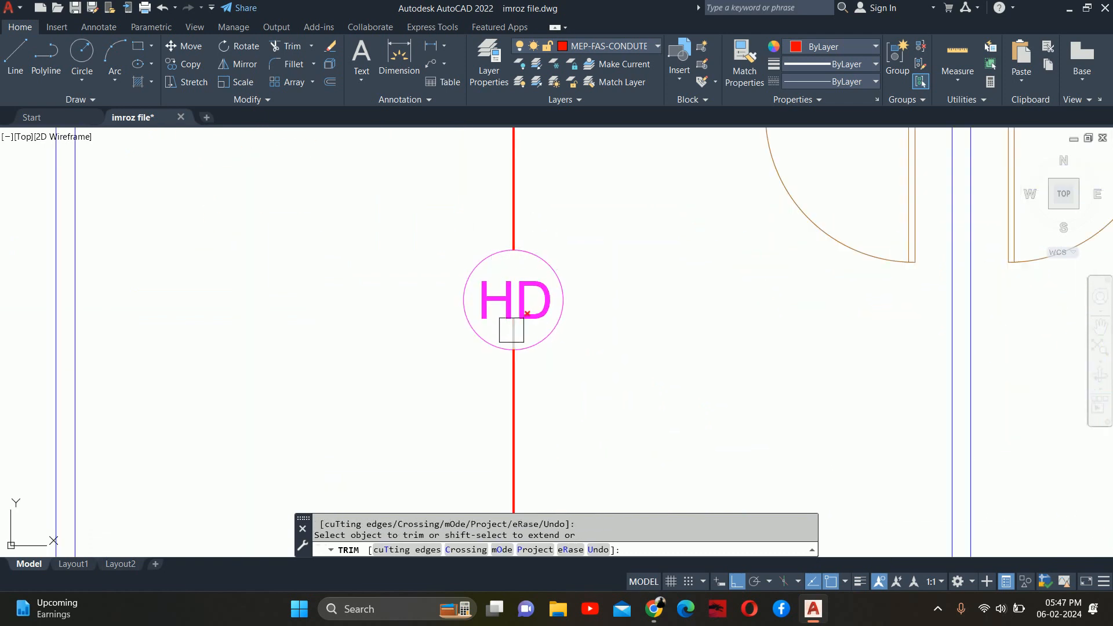
click(511, 330)
Trim the conduit ends inside the SD detectors of the southwest and southeast rooms
middle_drag(503, 291, 458, 60)
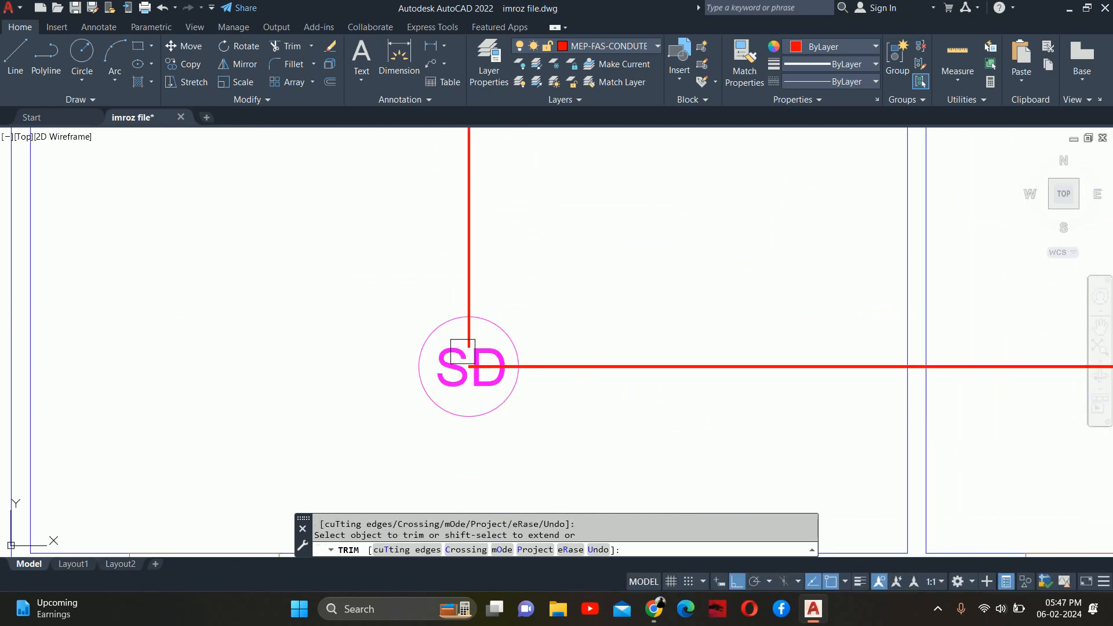
click(471, 360)
scroll(490, 359, down, 3)
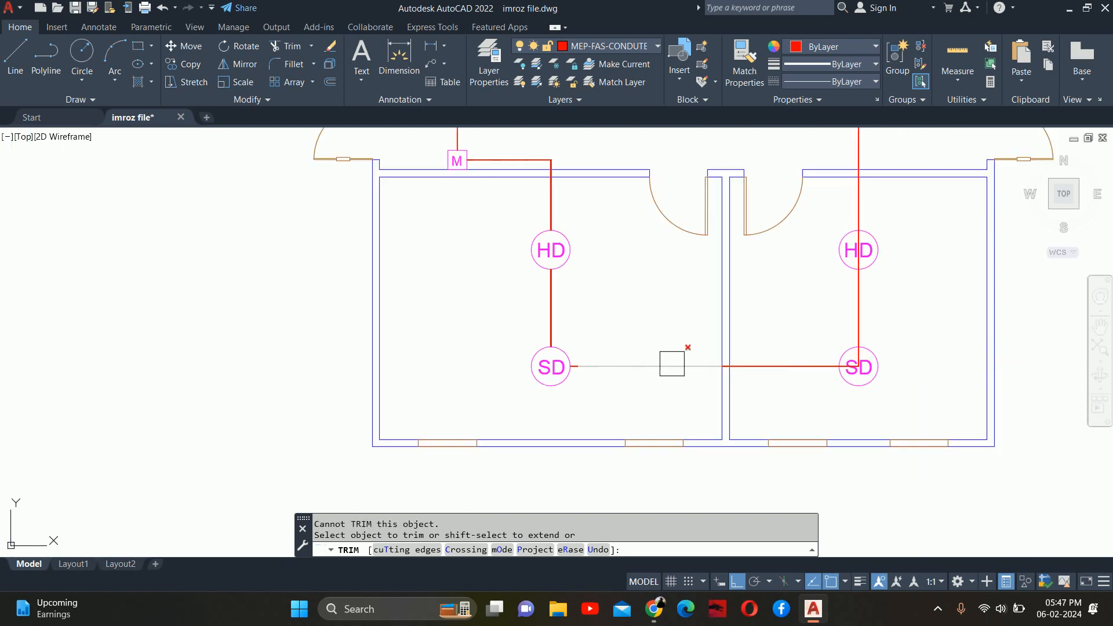
scroll(623, 343, up, 5)
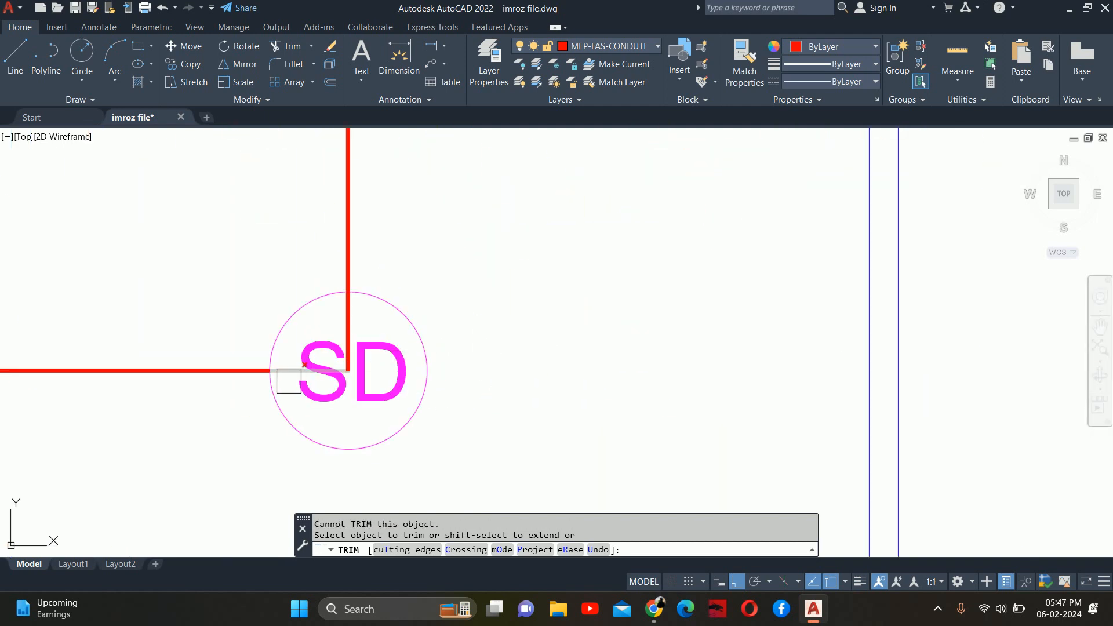
click(288, 381)
click(343, 355)
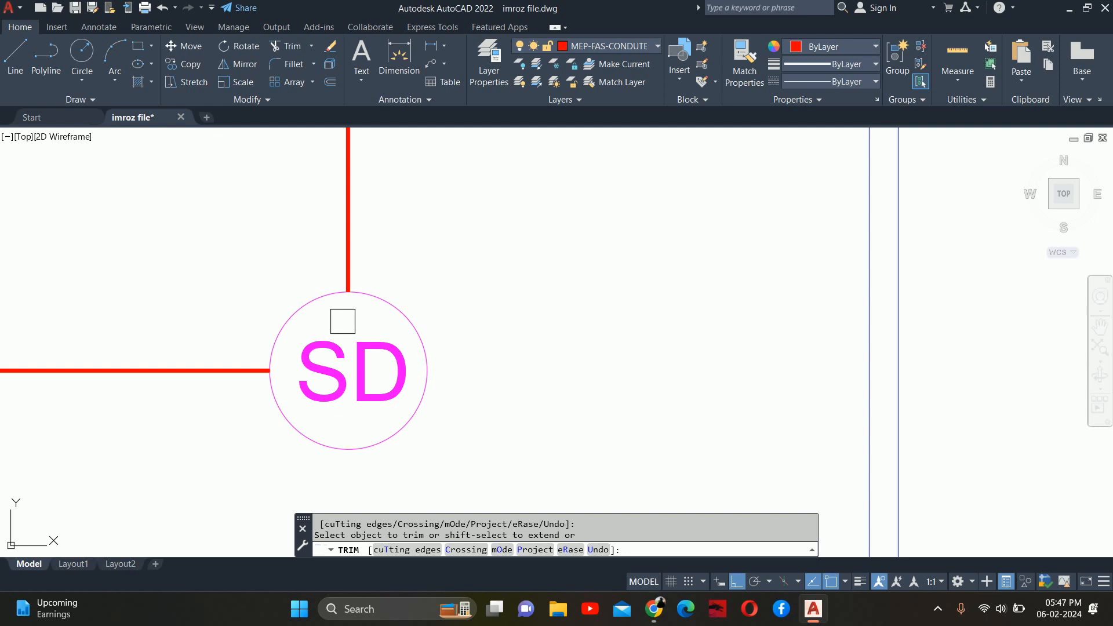
Trim the vertical conduit passing through the HD detector in the southeast room
scroll(343, 321, down, 3)
middle_drag(348, 256, 367, 322)
scroll(368, 323, up, 3)
click(363, 350)
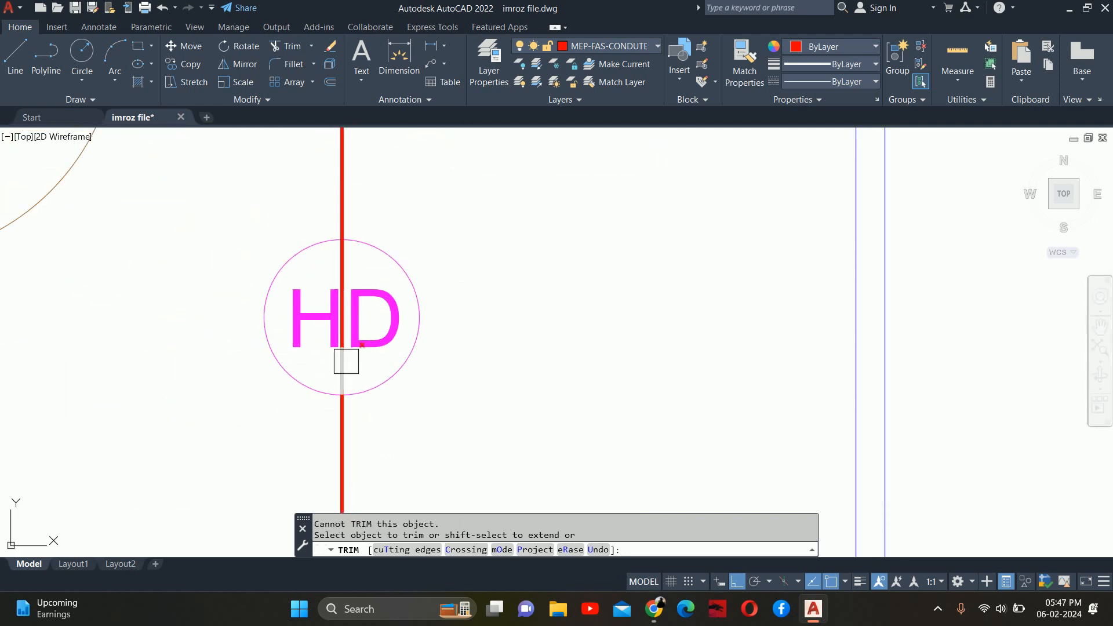
click(346, 361)
click(345, 268)
Trim both conduit ends inside the M block below the FAS block and finish trimming
scroll(345, 276, down, 5)
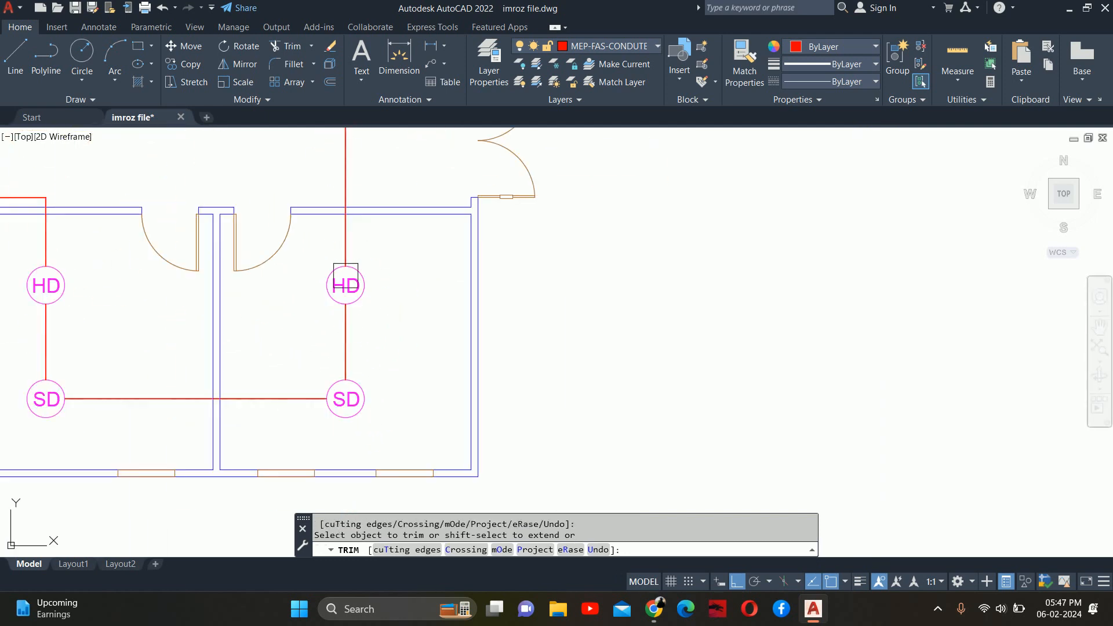
scroll(346, 276, down, 2)
middle_drag(358, 296, 418, 406)
scroll(475, 274, up, 6)
middle_drag(473, 188, 481, 463)
click(475, 368)
click(470, 360)
click(490, 343)
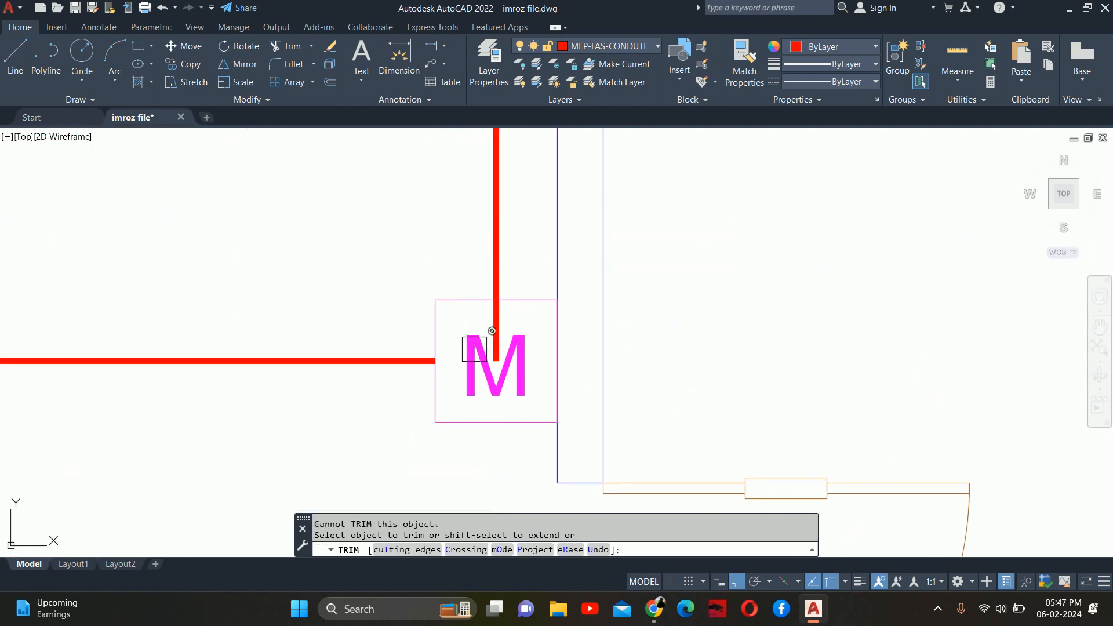
click(496, 348)
scroll(496, 320, down, 5)
key(Escape)
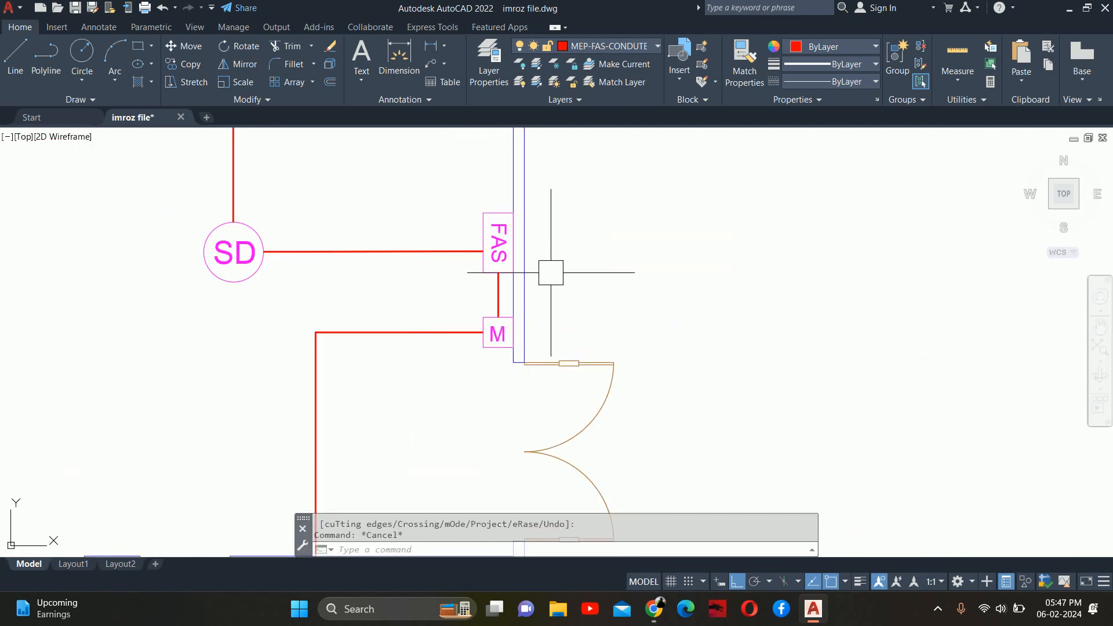
Examine the trimmed conduit route through all HD and SD detectors, both M blocks and the FAS panel
scroll(552, 268, down, 4)
scroll(398, 286, up, 1)
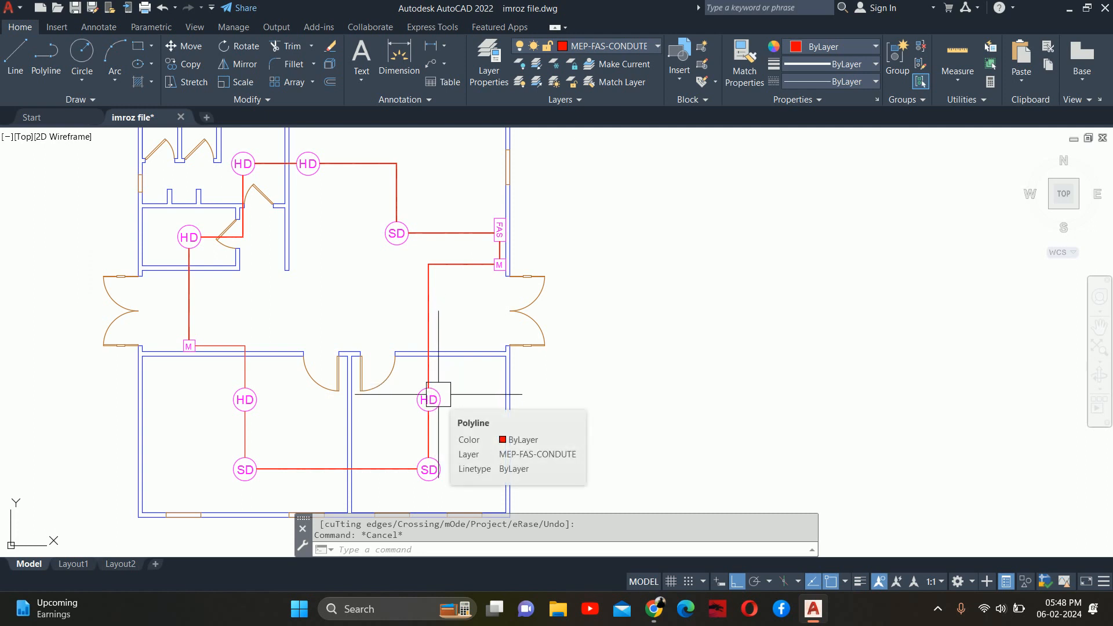
middle_drag(438, 394, 512, 321)
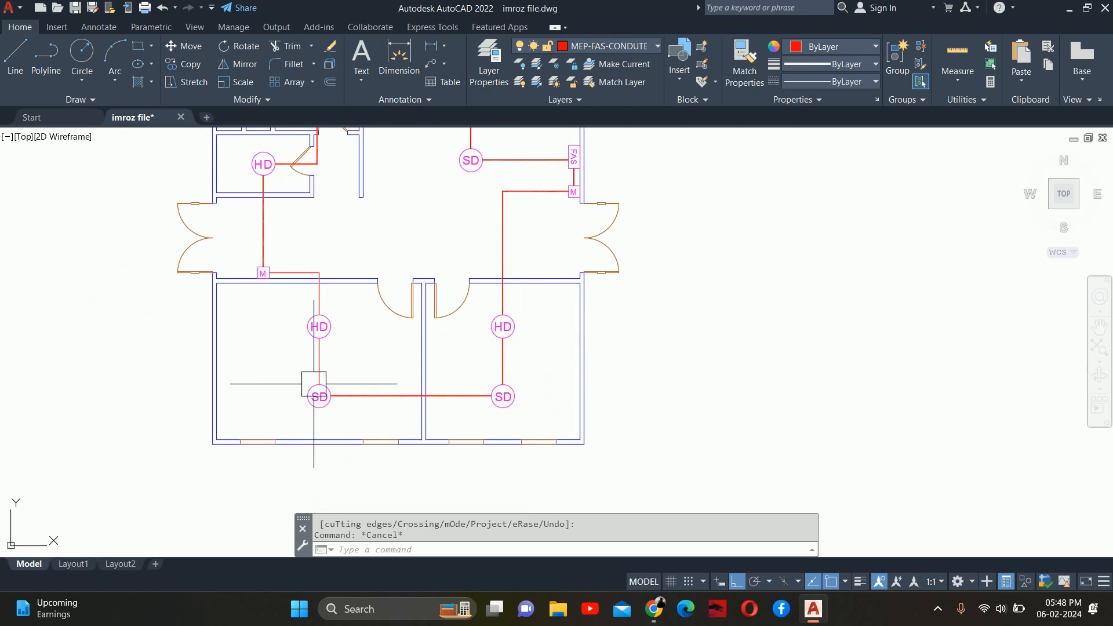
middle_drag(294, 340, 313, 472)
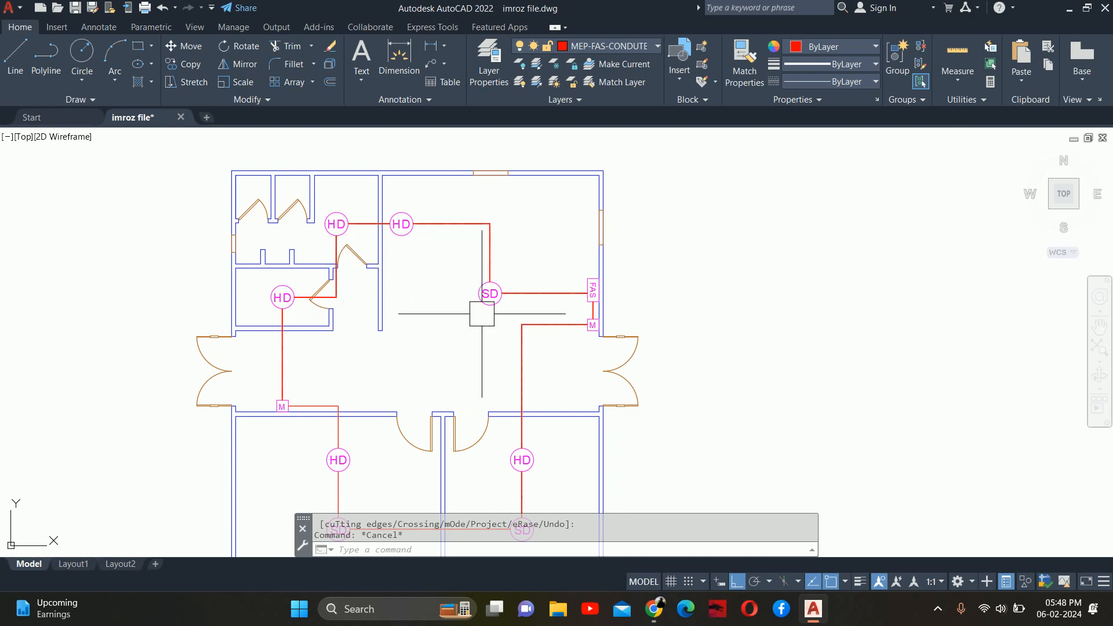
middle_drag(481, 313, 477, 240)
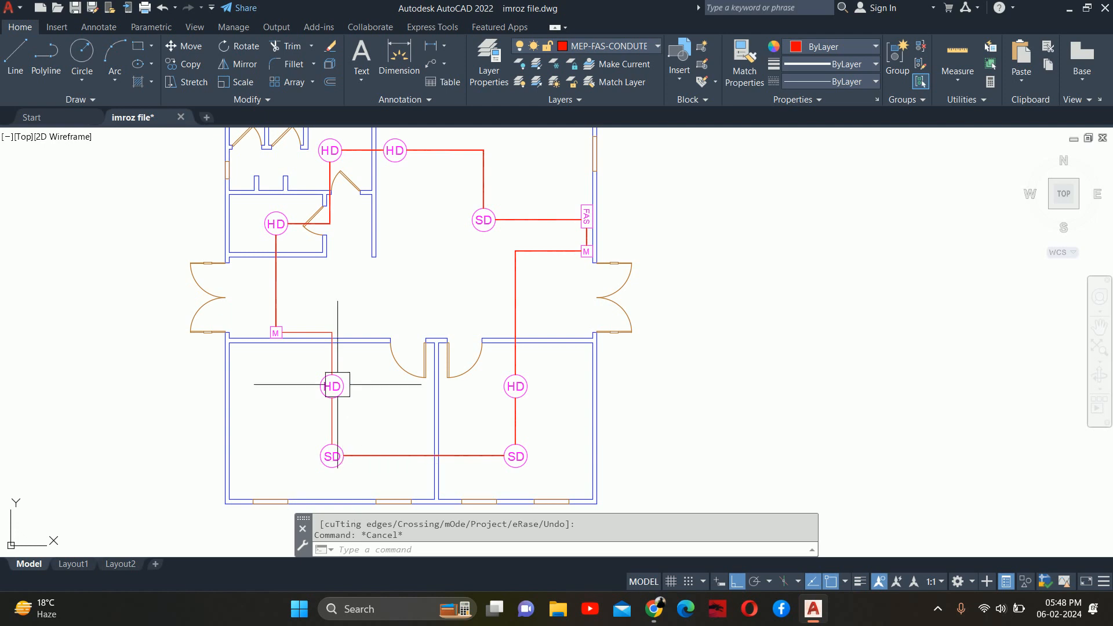
mouse_move(330, 384)
middle_down()
mouse_move(298, 373)
mouse_move(298, 398)
middle_up()
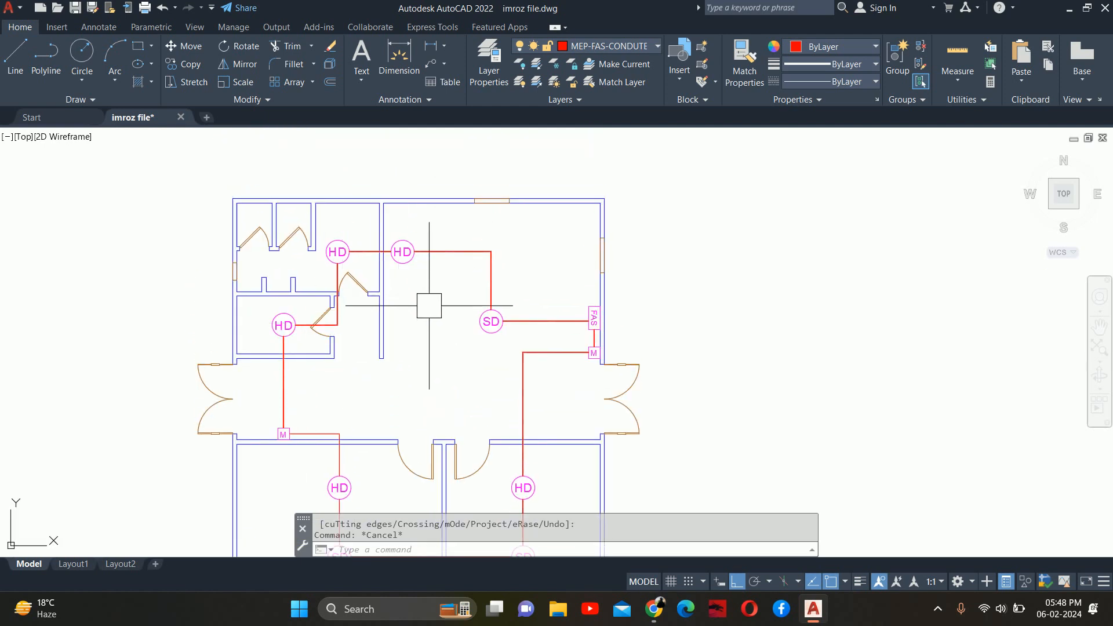
scroll(360, 325, up, 5)
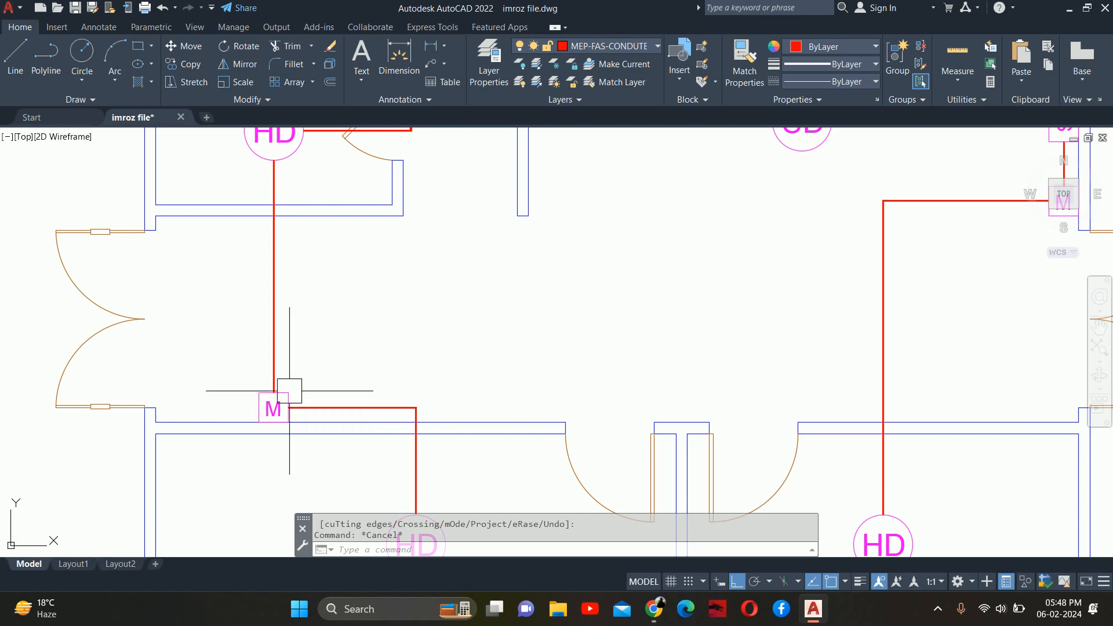
scroll(289, 391, down, 2)
scroll(600, 321, down, 2)
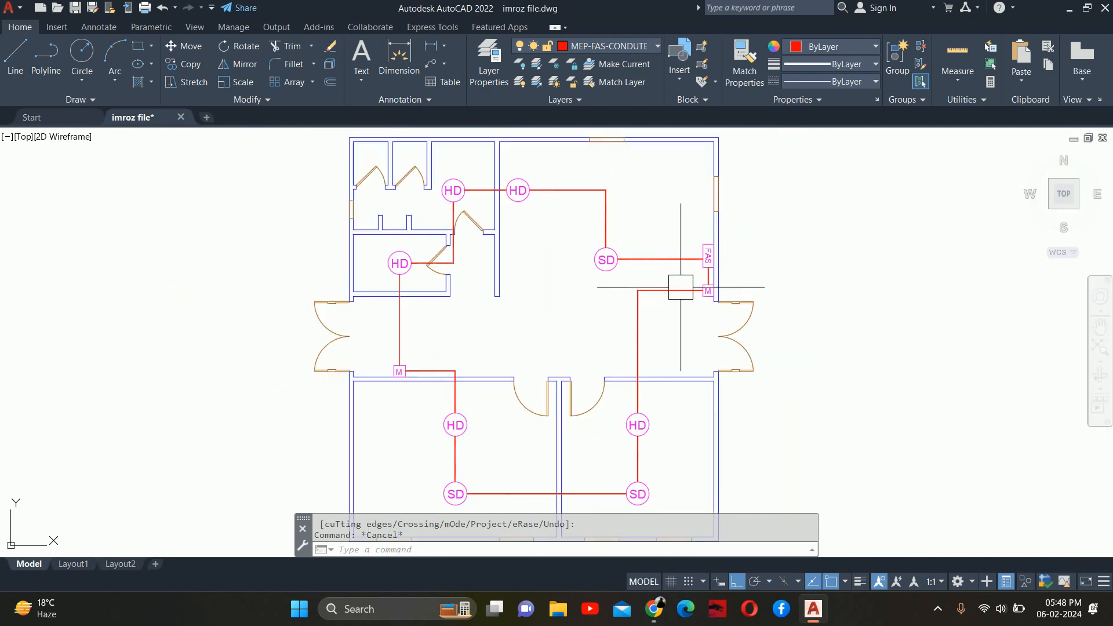
scroll(669, 294, down, 2)
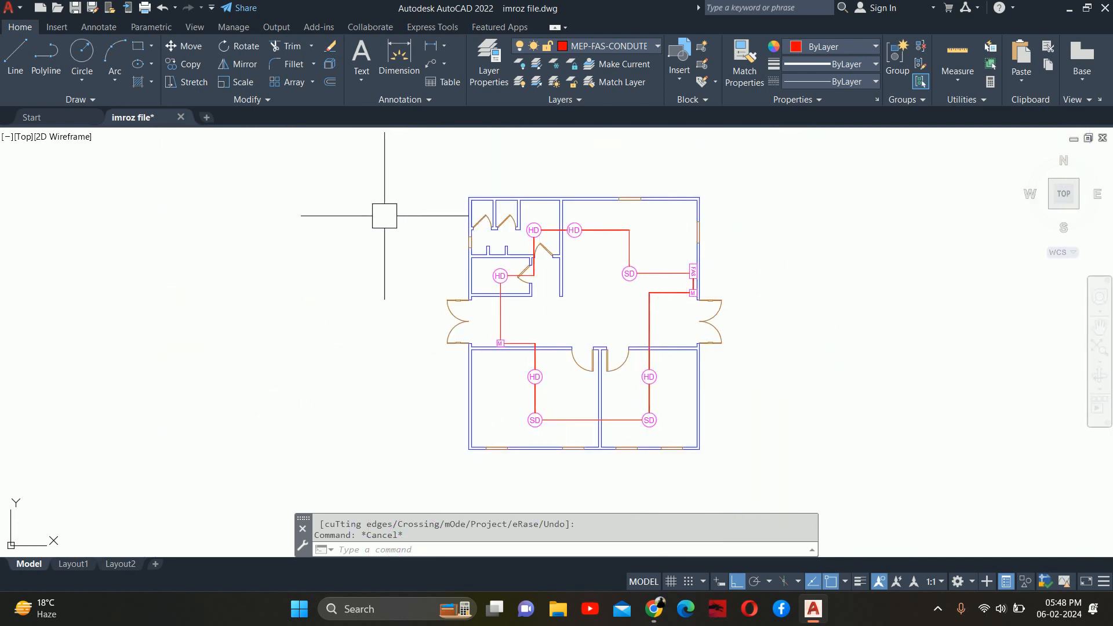
scroll(690, 287, up, 3)
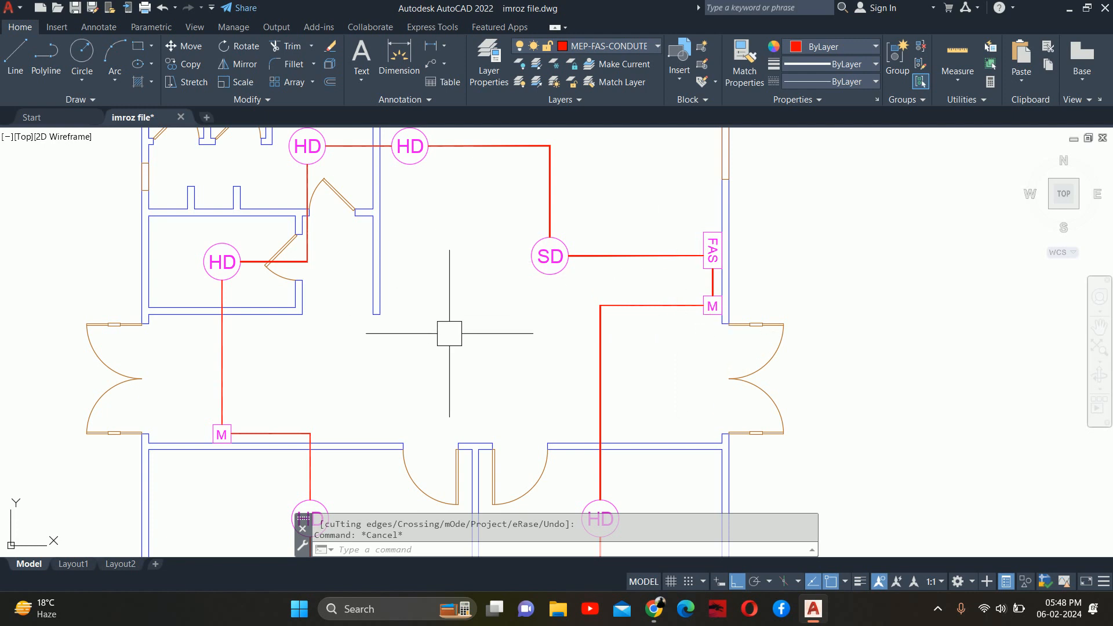
scroll(588, 342, down, 3)
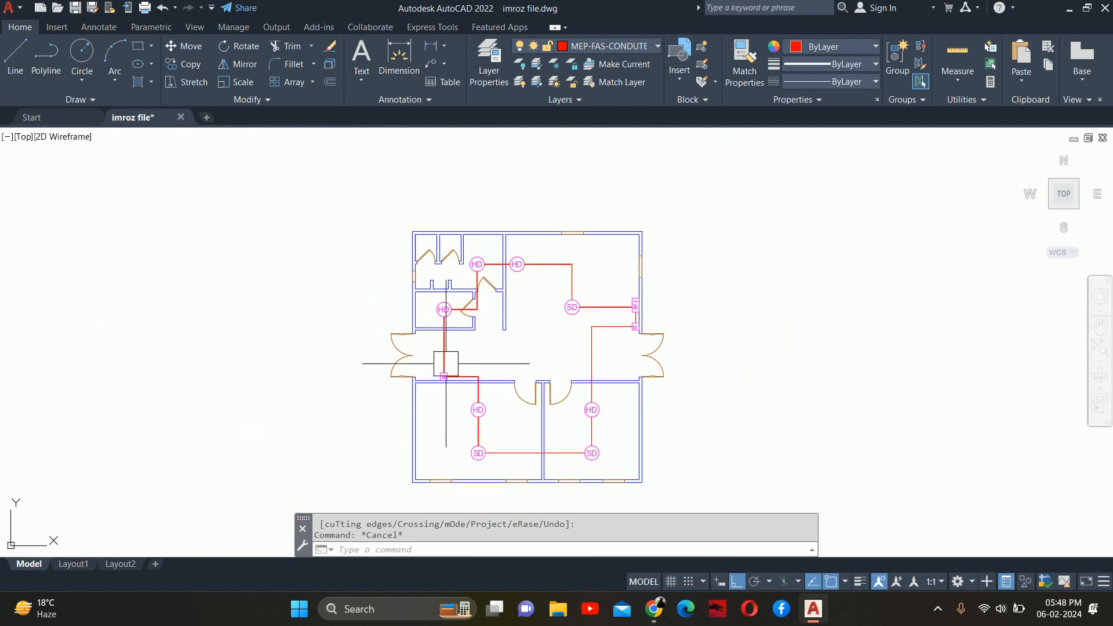
scroll(614, 343, up, 2)
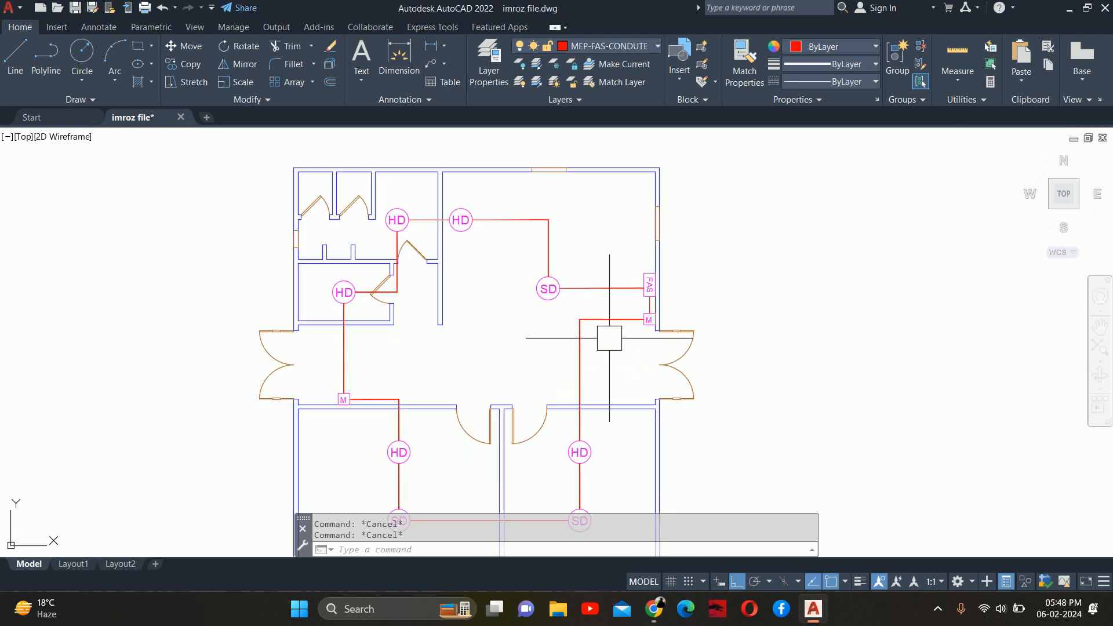
Fillet the conduit polyline between the M block below the FAS panel and the southeast room's HD detector with radius 12
text(f)
key(Return)
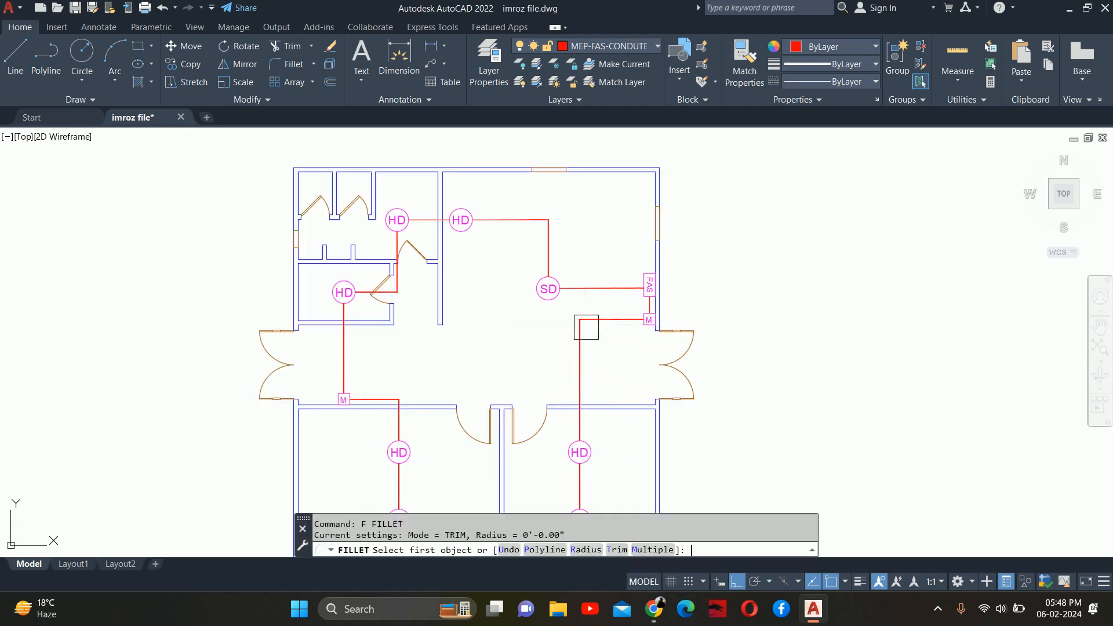
text(r)
key(Return)
text(12)
key(Return)
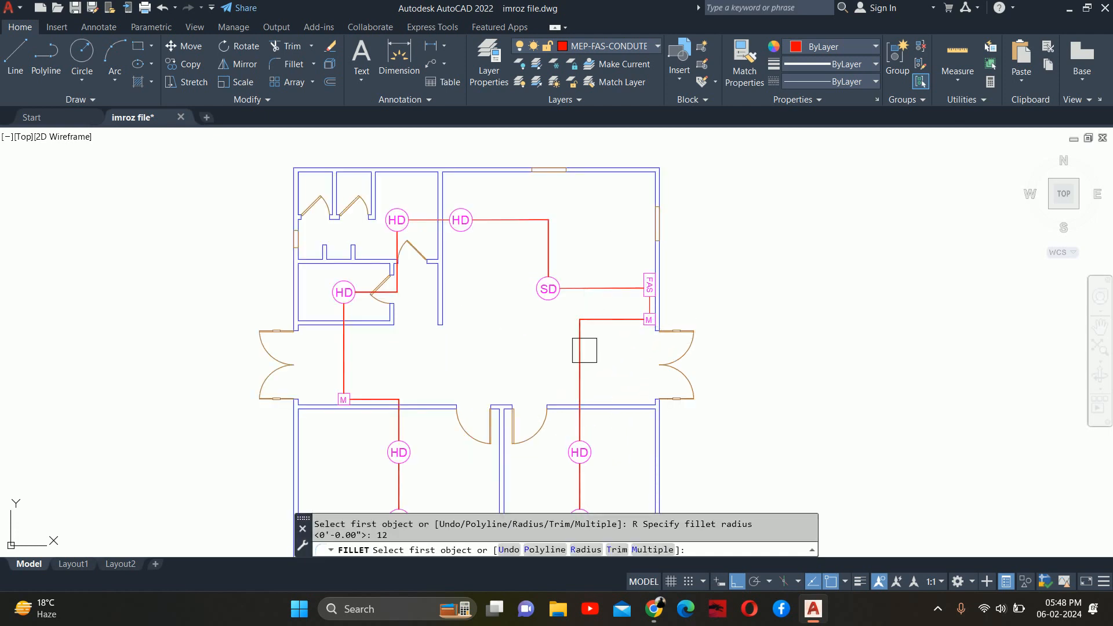
text(p)
key(Return)
click(579, 350)
middle_drag(557, 375, 599, 269)
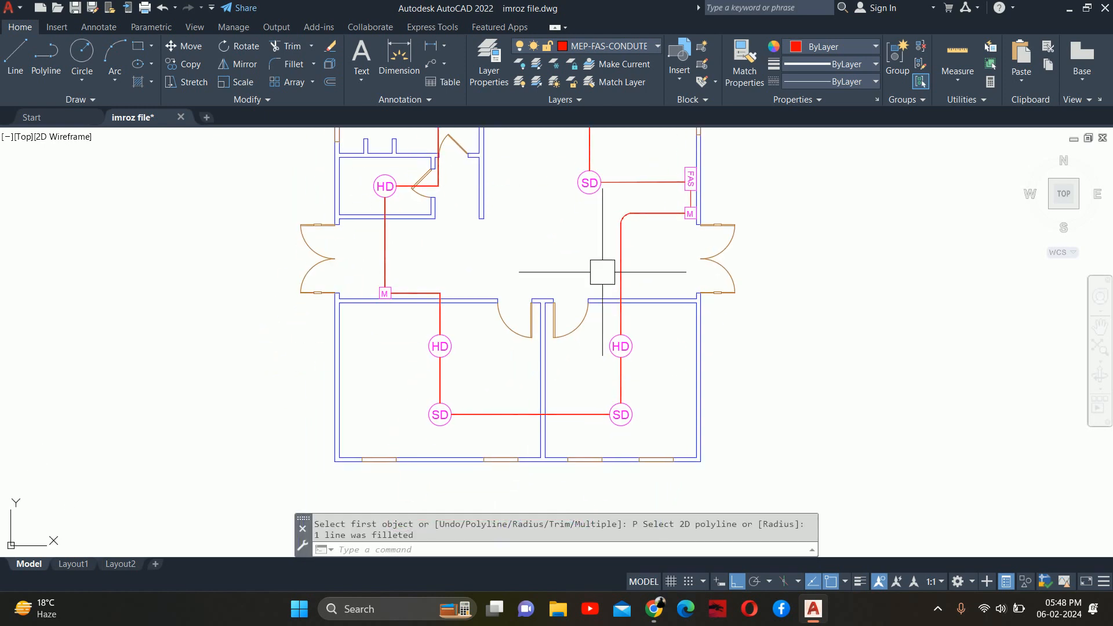
Fillet the conduit corner between the west entrance's M block and the southwest room's HD detector with the same radius
key(Return)
scroll(445, 295, up, 3)
click(406, 289)
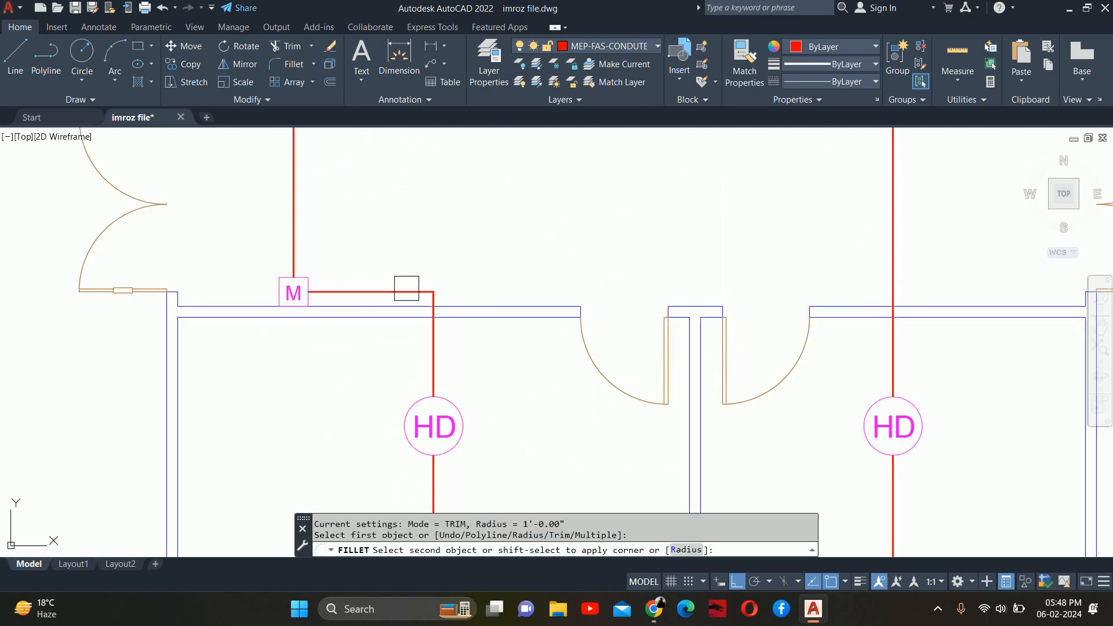
click(431, 356)
scroll(434, 347, down, 5)
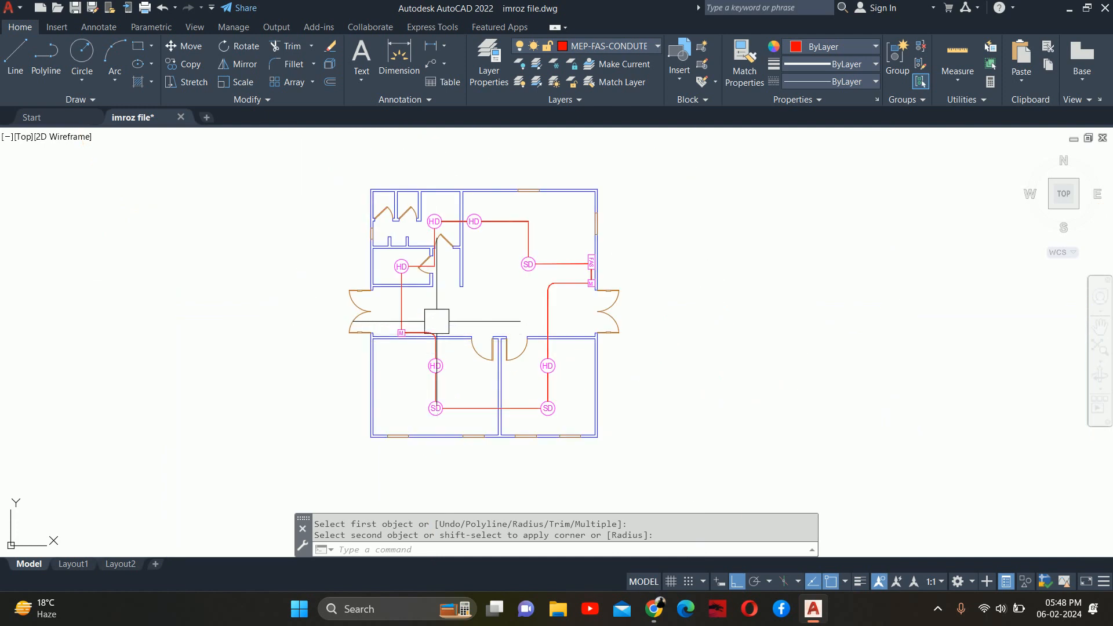
Fillet the conduit corner beside the door of the small west room, on the run between its HD detector and the one north of it
key(Return)
scroll(421, 271, up, 5)
click(547, 238)
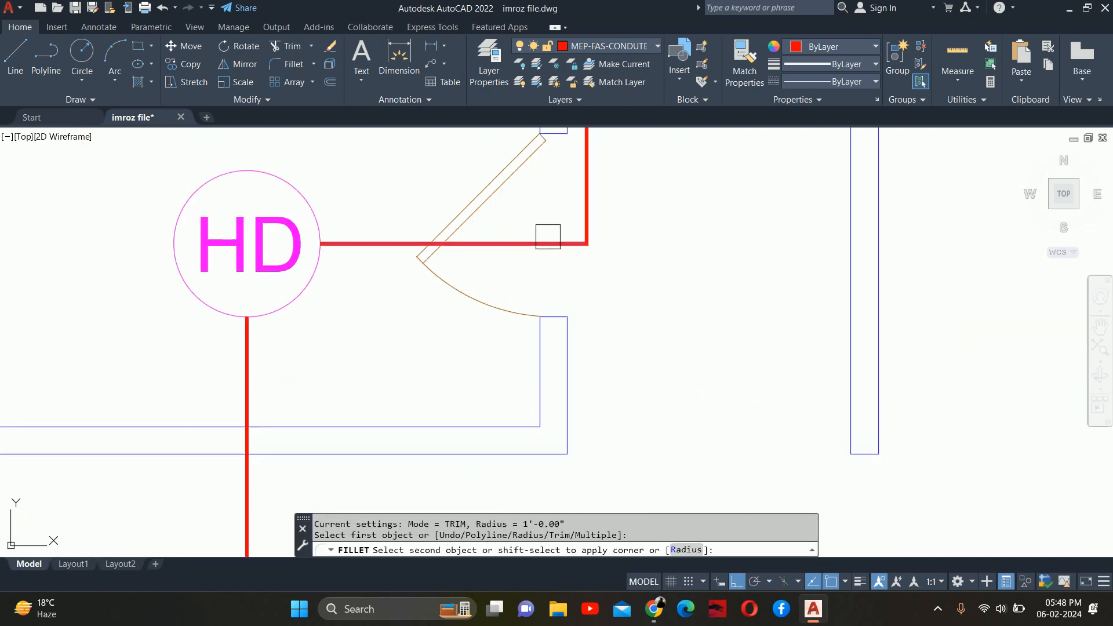
click(592, 200)
scroll(591, 200, down, 5)
Fillet the conduit corner between the HD and SD detectors in the large northeast room and finish filleting
key(Return)
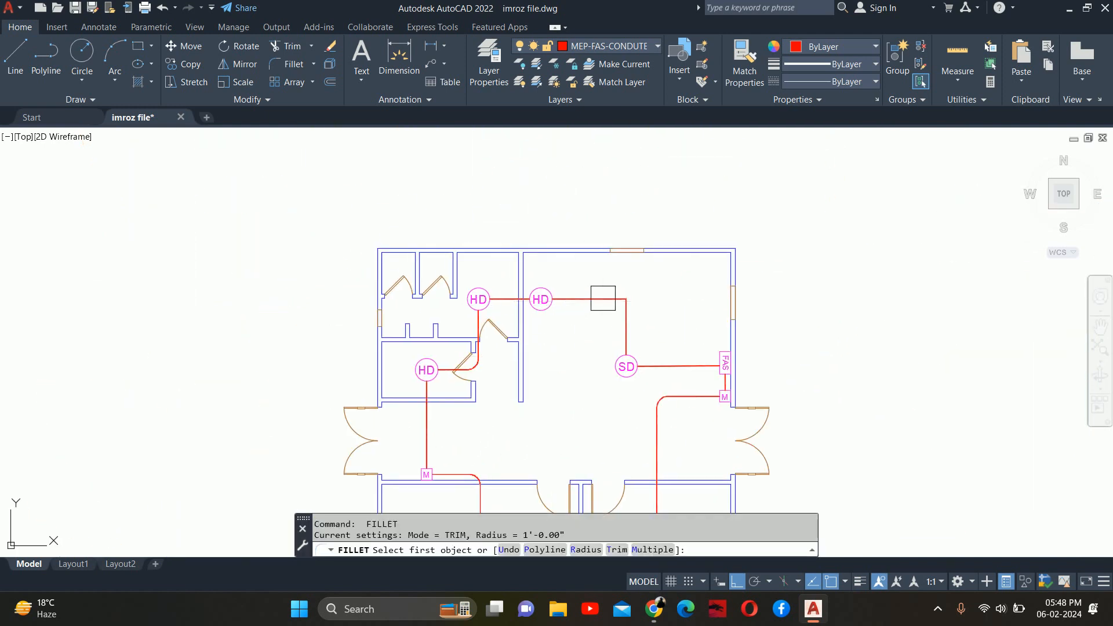
click(618, 304)
click(626, 322)
key(Escape)
key(Escape)
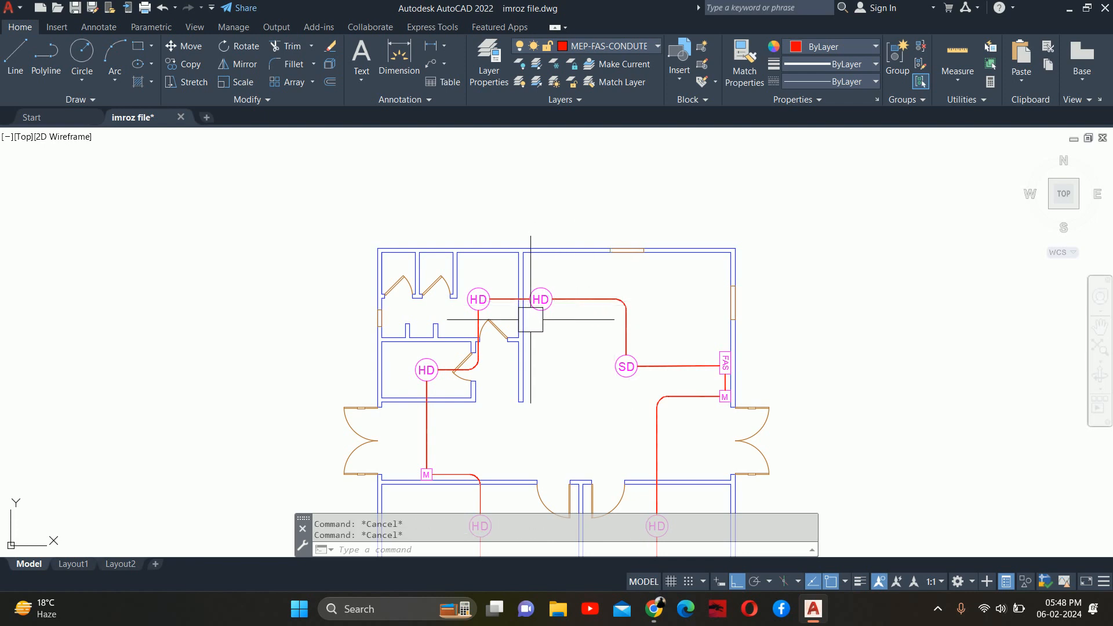
scroll(531, 317, down, 3)
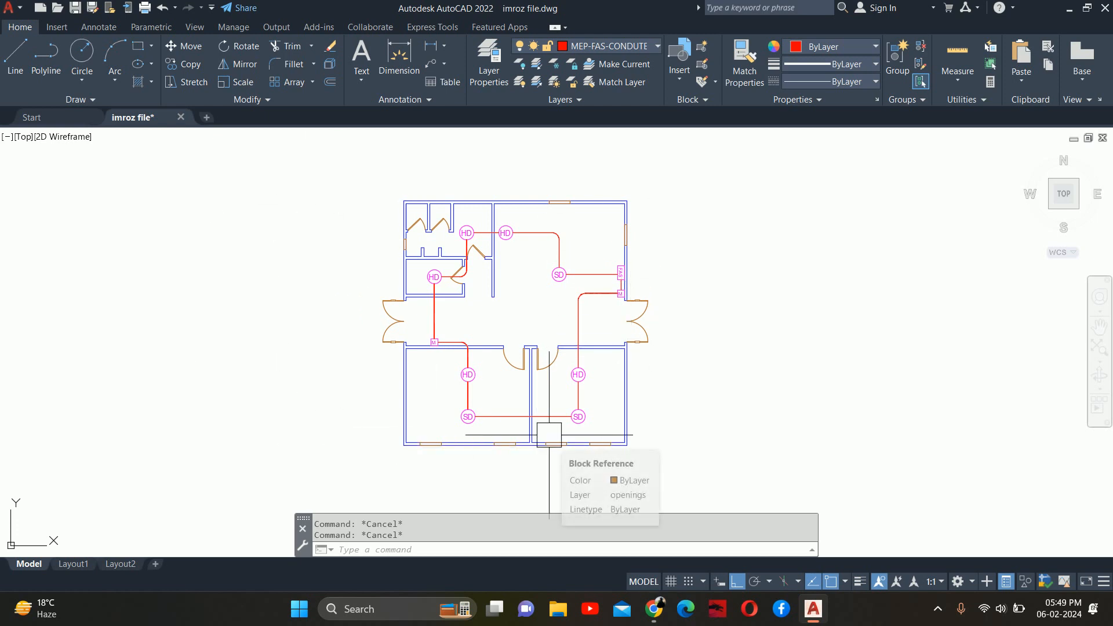
drag(553, 443, 546, 438)
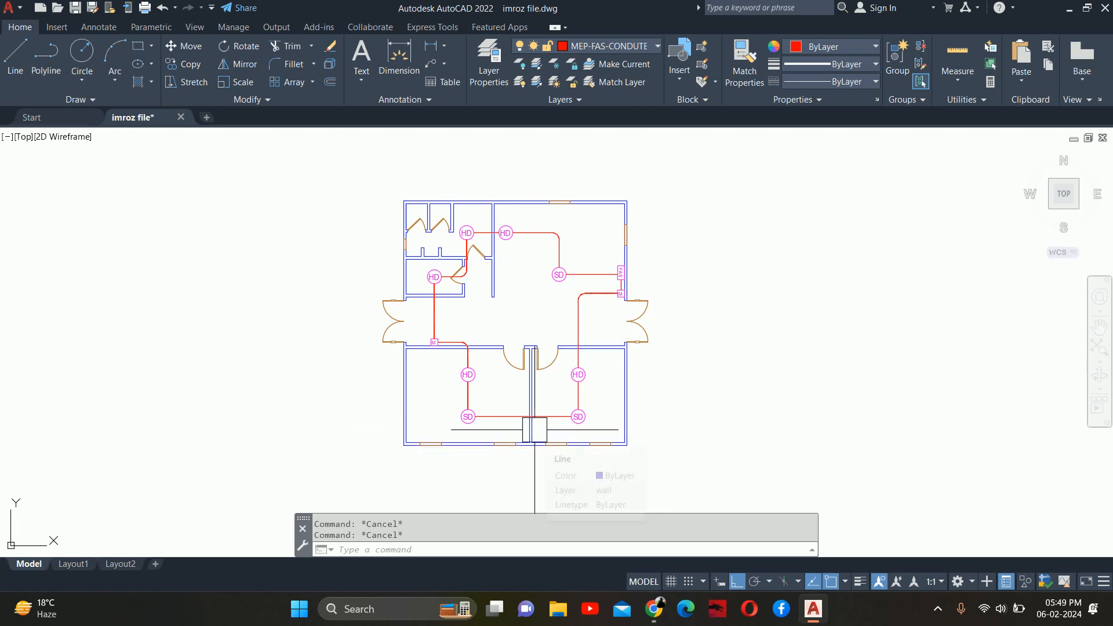